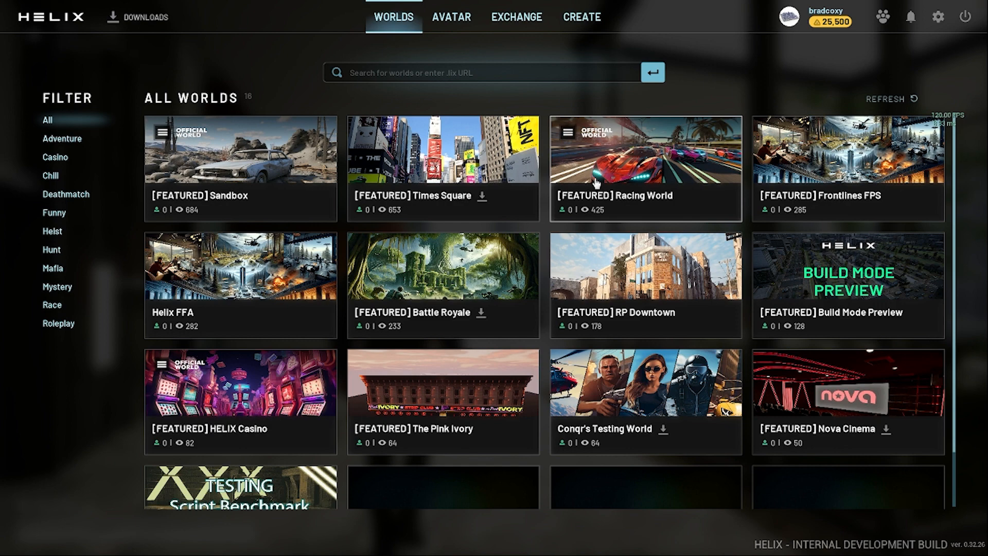
# Scroll the HELIX worlds list, then switch to the HELIX_TUTORIAL2 File Explorer window
pyautogui.scroll(-1, 590, 205)
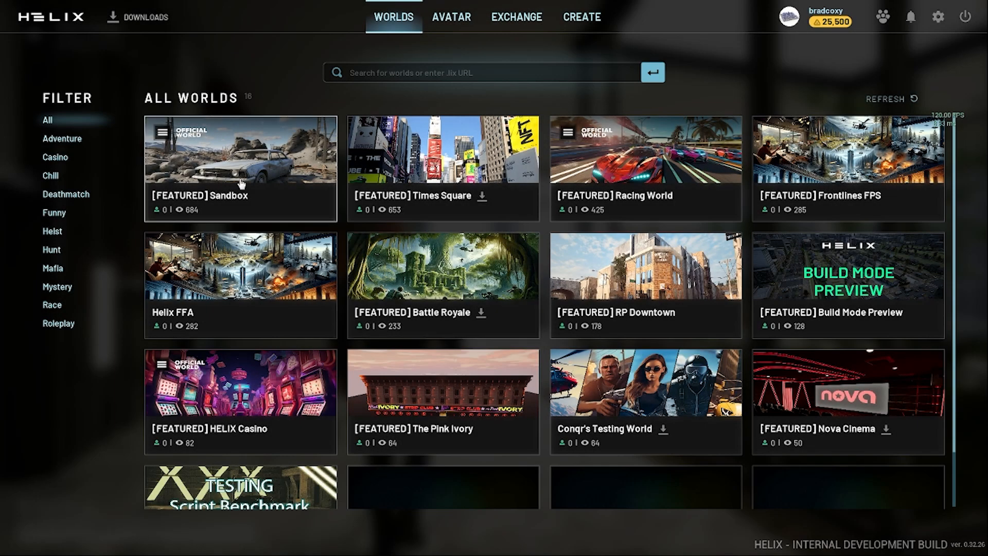
pyautogui.hotkey('alt', 'Tab')
pyautogui.press('Tab')
pyautogui.press('Tab')
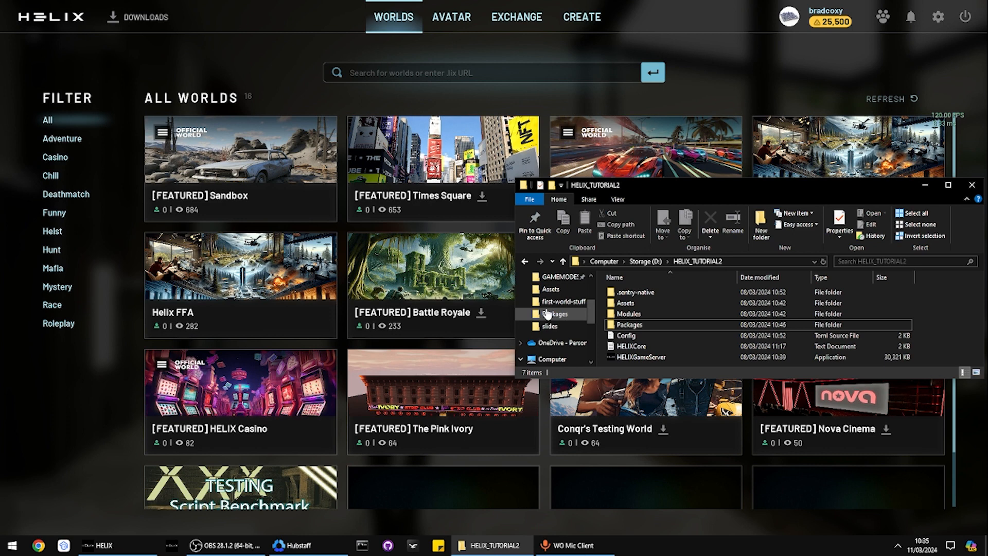
# Move and maximize the HELIX_TUTORIAL2 Explorer window, then select the Config file
pyautogui.click(623, 325)
pyautogui.click(959, 310)
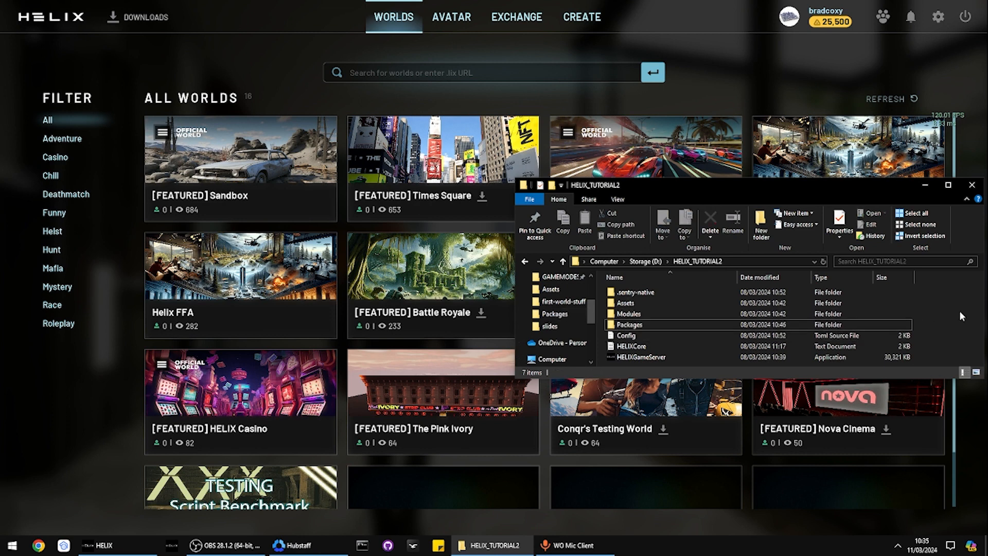
pyautogui.moveTo(724, 193); pyautogui.dragTo(530, 124)
pyautogui.click(755, 122)
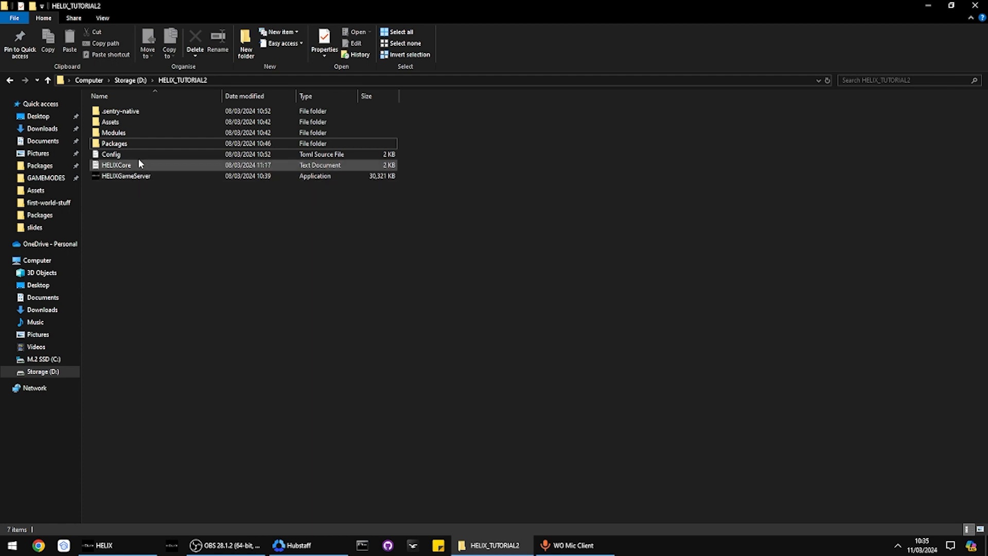
pyautogui.click(123, 155)
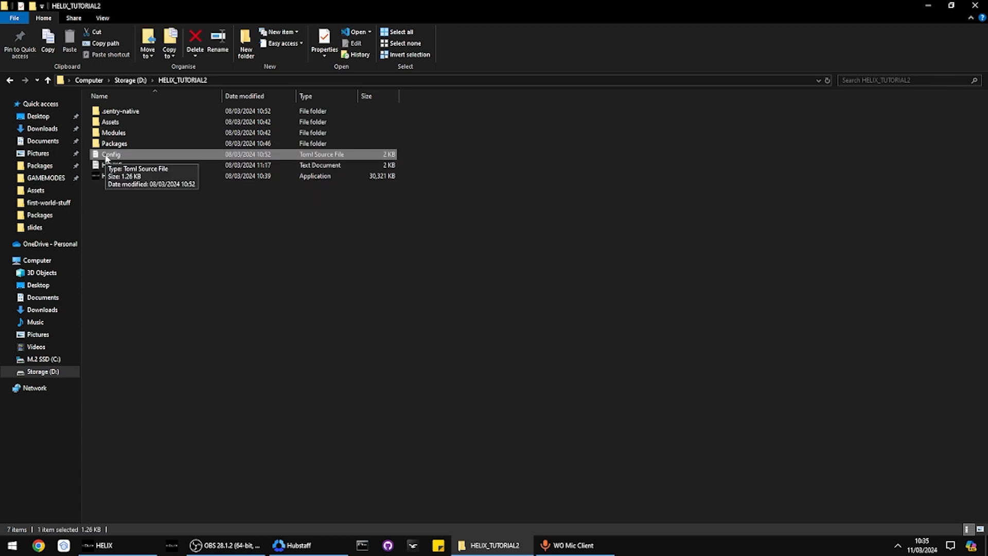
# Open Config.toml in VS Code and review its server and world settings and empty packages/assets lists
pyautogui.doubleClick(285, 154)
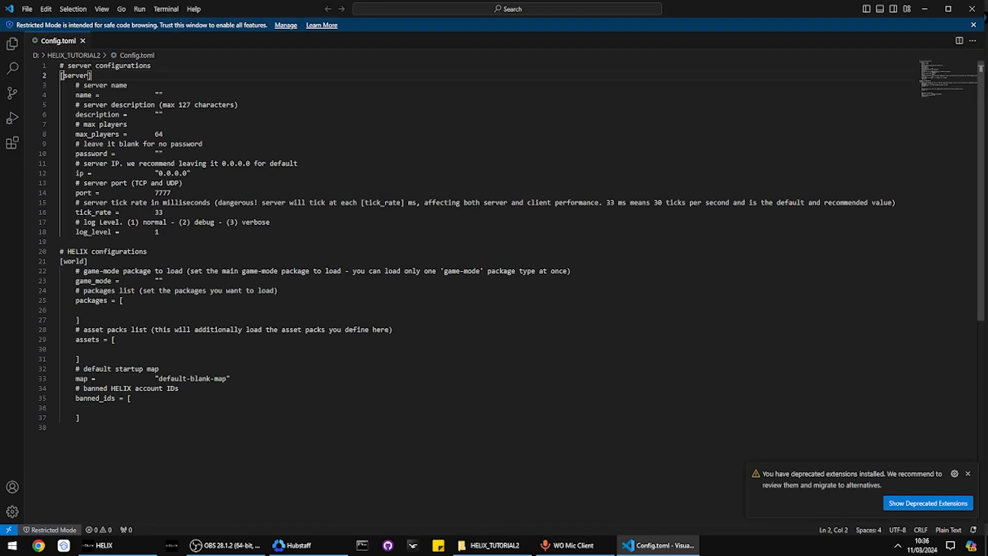
pyautogui.moveTo(60, 75)
pyautogui.mouseDown()
pyautogui.moveTo(185, 221)
pyautogui.moveTo(103, 201)
pyautogui.moveTo(60, 85)
pyautogui.mouseUp()
pyautogui.moveTo(164, 240); pyautogui.dragTo(229, 470)
pyautogui.click(226, 411)
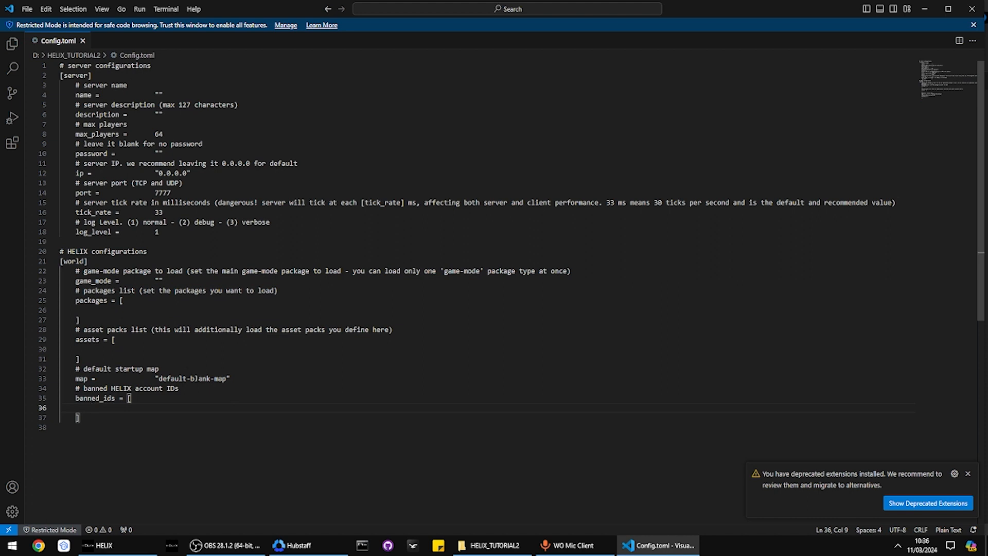
pyautogui.click(127, 310)
pyautogui.click(105, 350)
# Check the default-blank-map value, then return to the server folder window
pyautogui.hotkey('ctrl', 'a')
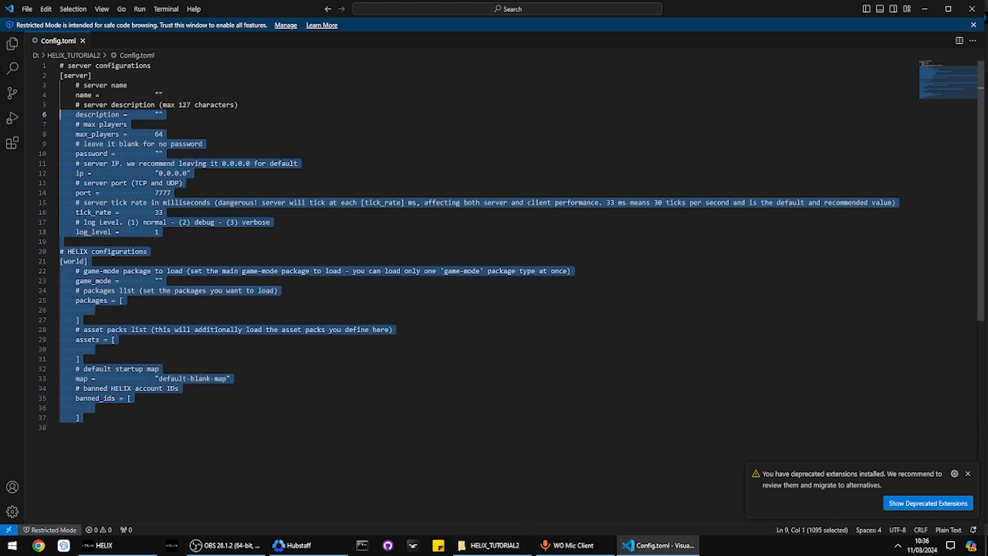
pyautogui.click(248, 358)
pyautogui.moveTo(158, 379); pyautogui.dragTo(227, 379)
pyautogui.click(234, 389)
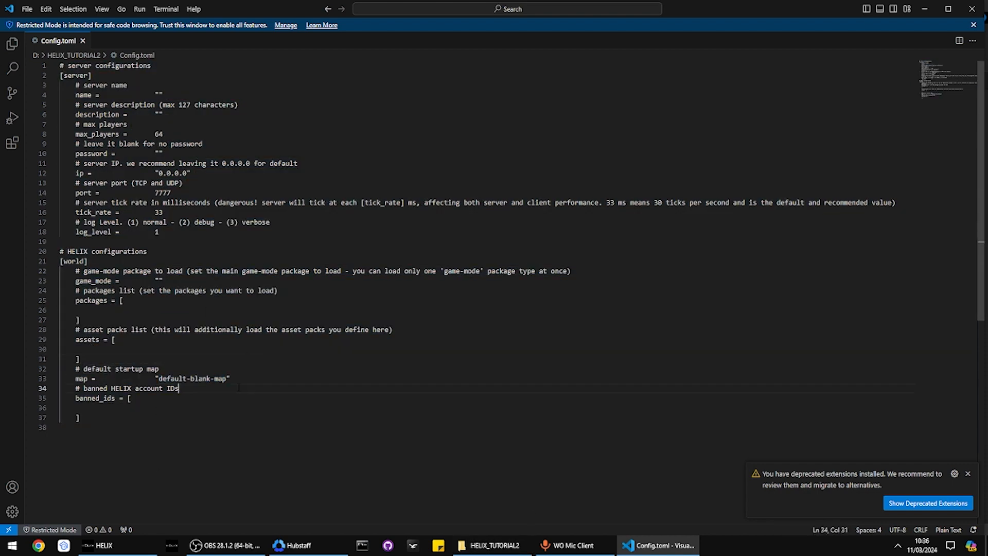
pyautogui.click(466, 545)
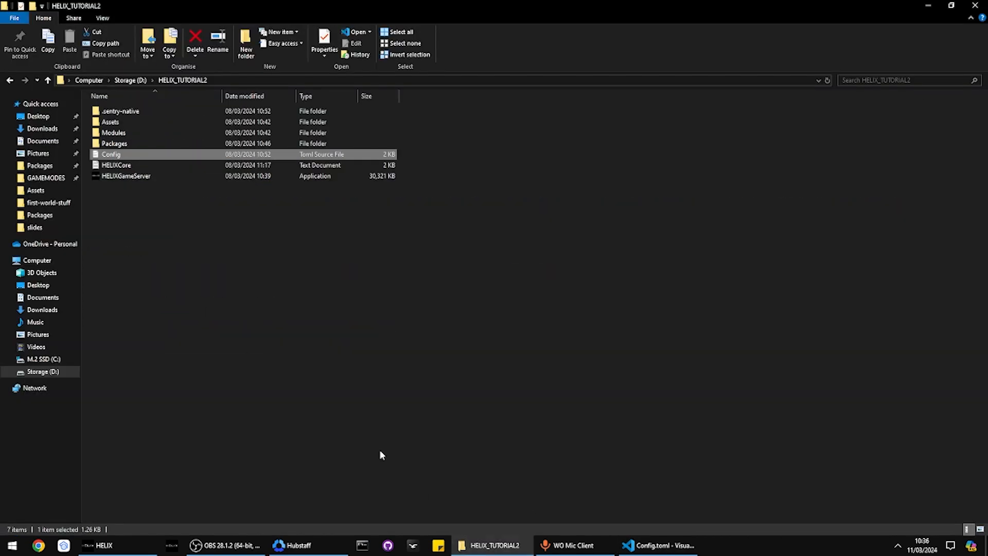
# Open Packages > test > Package.toml in VS Code alongside the Config.toml tab
pyautogui.doubleClick(112, 144)
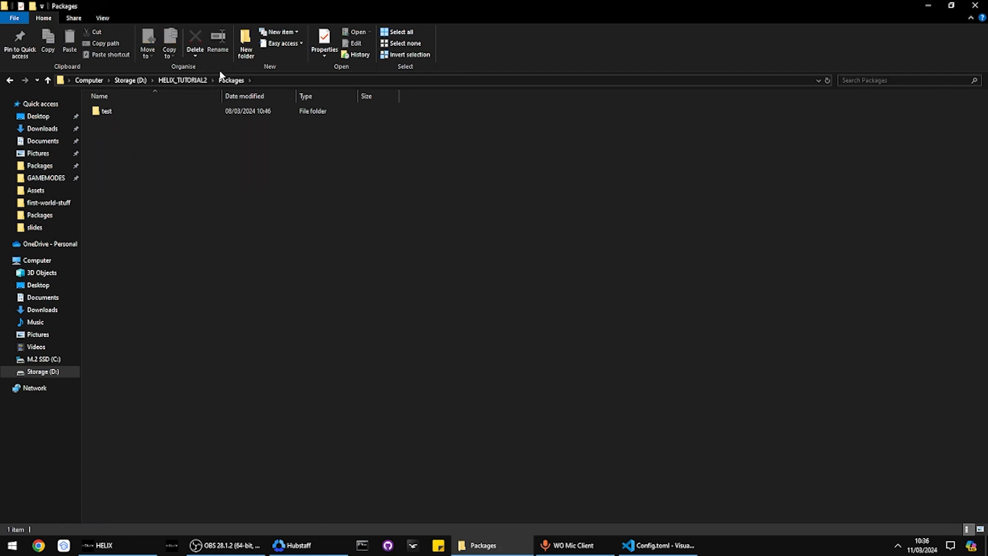
pyautogui.doubleClick(123, 108)
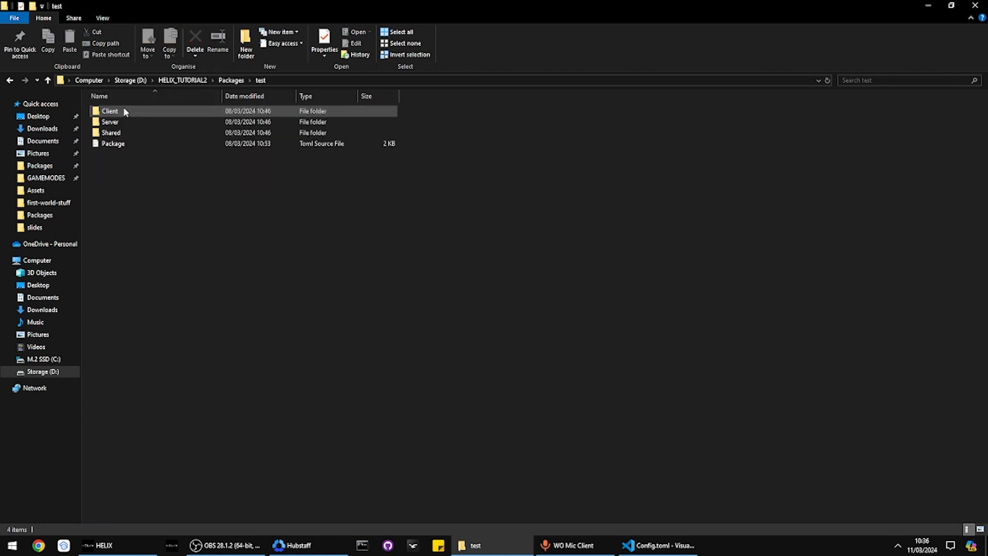
pyautogui.doubleClick(114, 143)
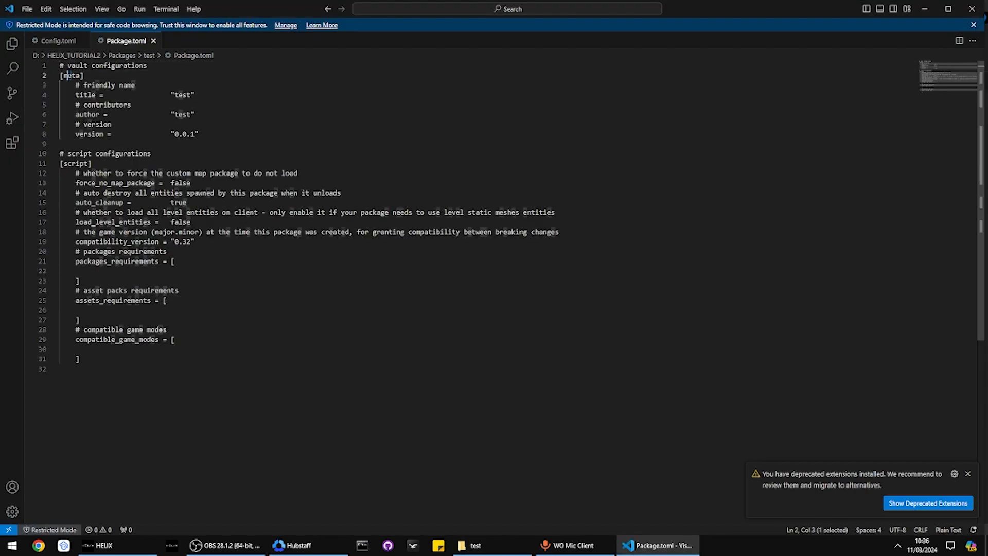
pyautogui.click(64, 76)
pyautogui.click(58, 41)
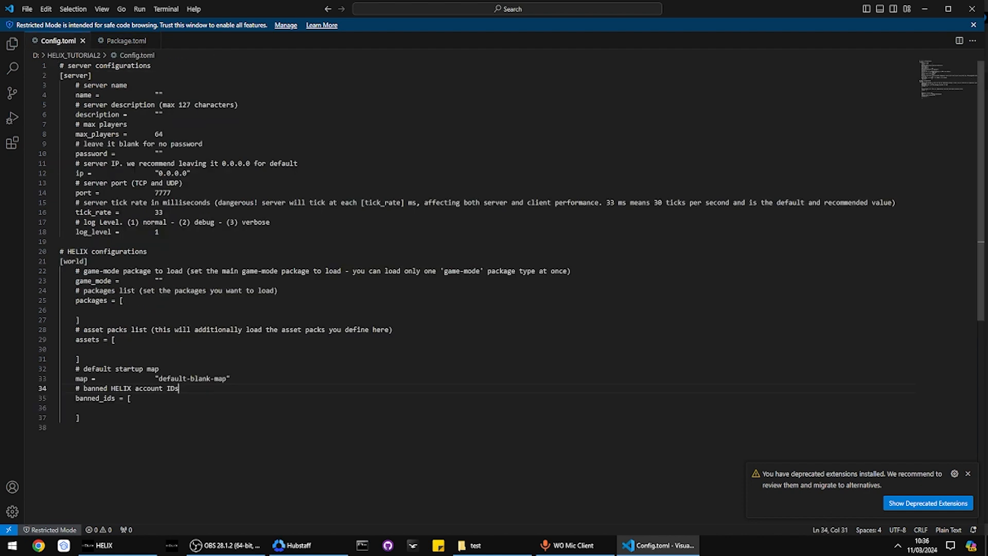
pyautogui.click(124, 40)
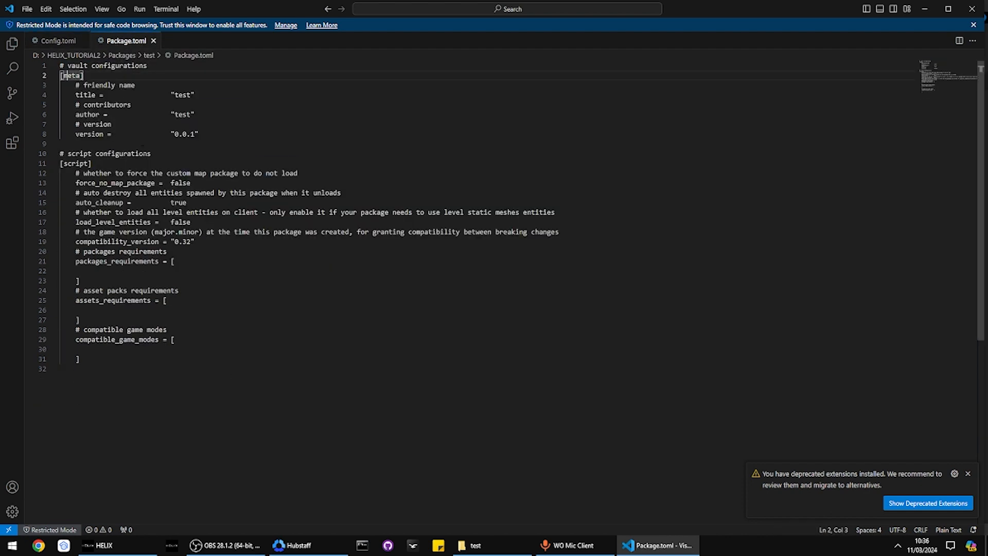
# Review Package.toml's meta block, requirement lists and compatible_game_modes line
pyautogui.moveTo(161, 145); pyautogui.dragTo(4, 57)
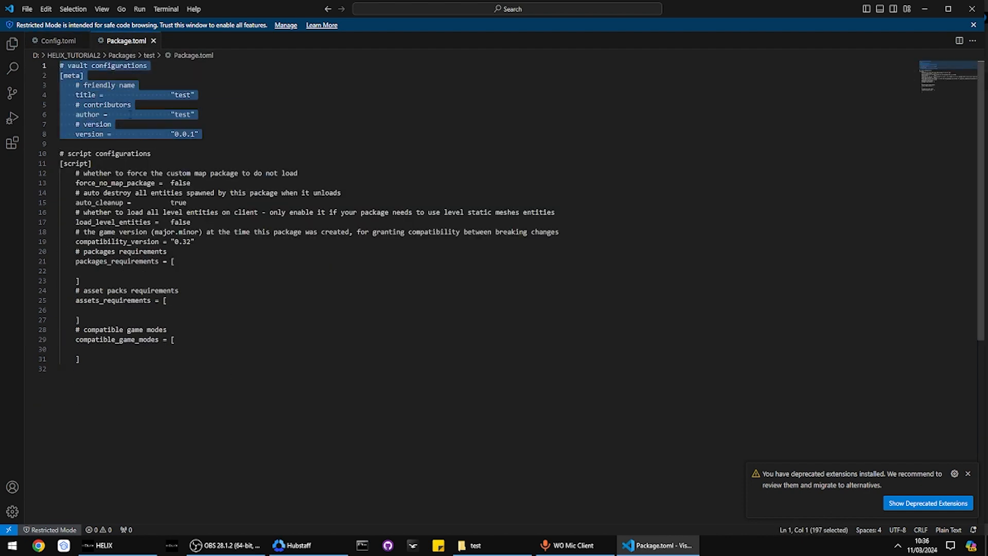
pyautogui.click(97, 145)
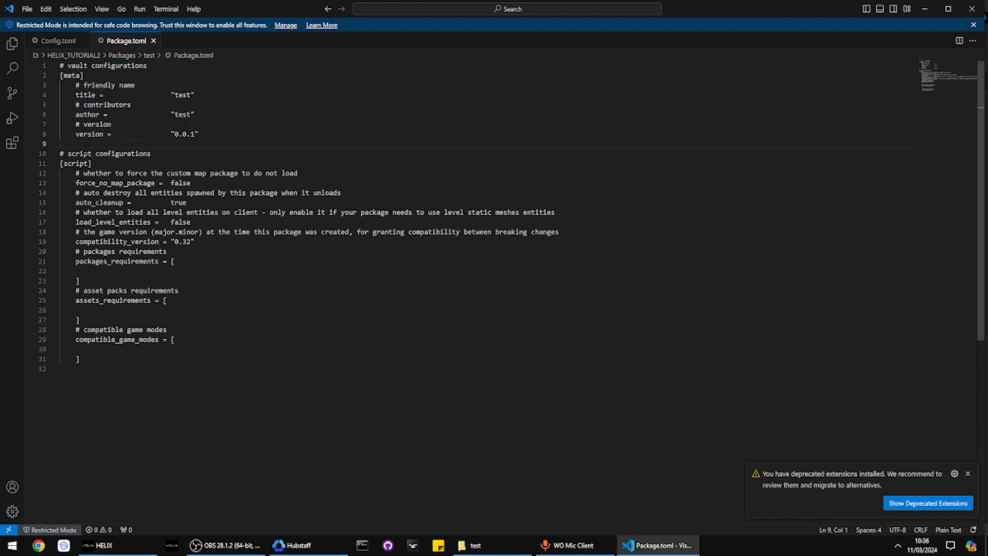
pyautogui.moveTo(76, 252); pyautogui.dragTo(81, 360)
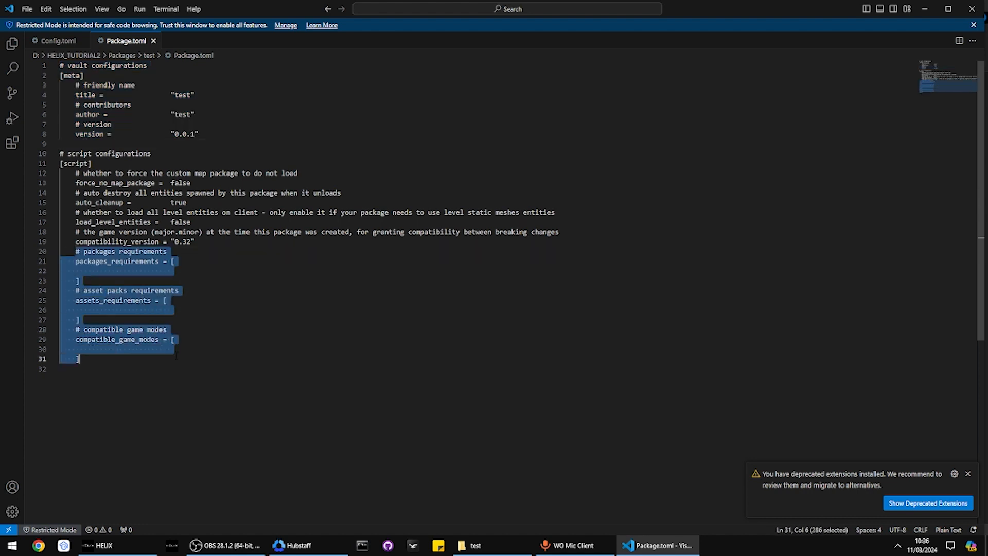
pyautogui.click(78, 261)
pyautogui.moveTo(76, 252); pyautogui.dragTo(93, 369)
pyautogui.click(92, 369)
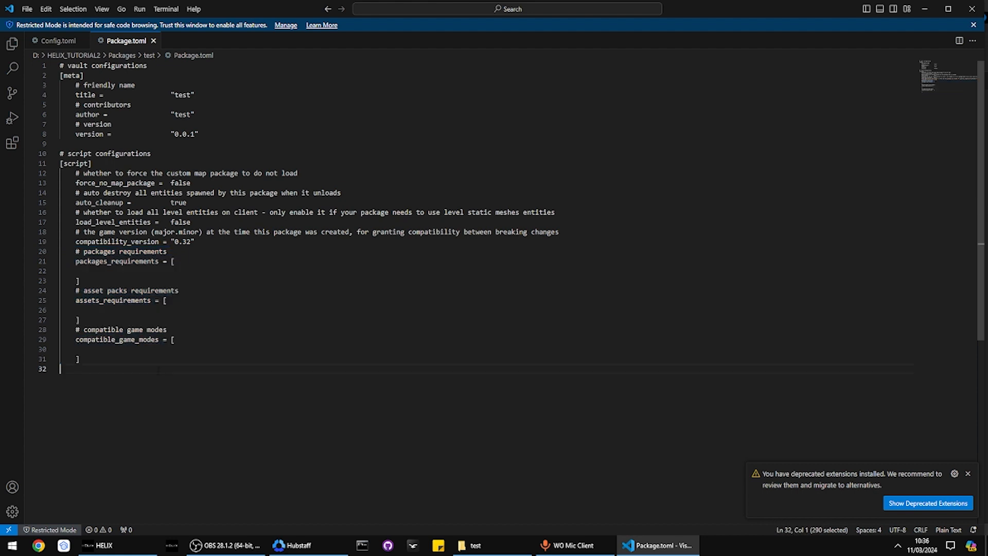
pyautogui.click(99, 340)
pyautogui.doubleClick(100, 340)
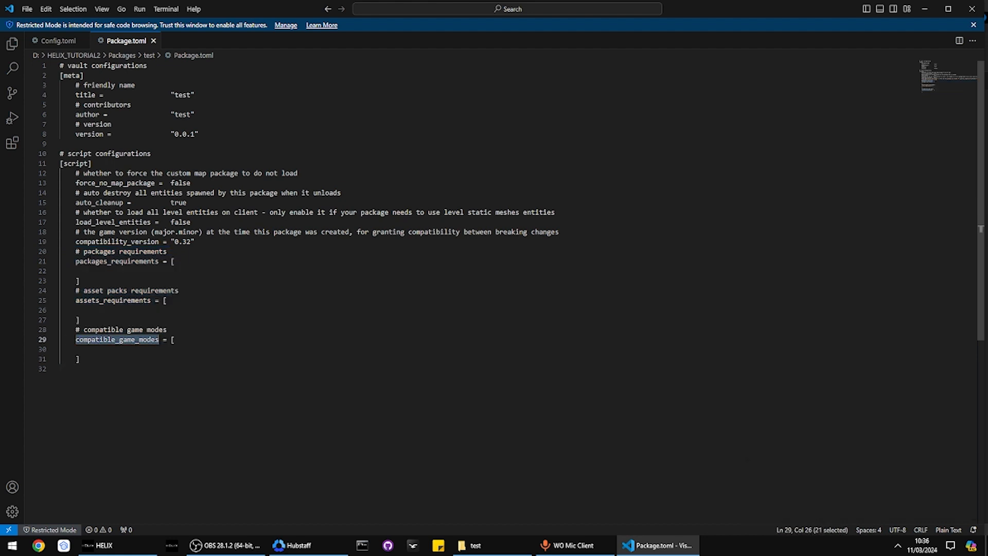
pyautogui.moveTo(83, 251); pyautogui.dragTo(167, 251)
# Try adding 'test' to packages_requirements, then remove it again
pyautogui.click(103, 271)
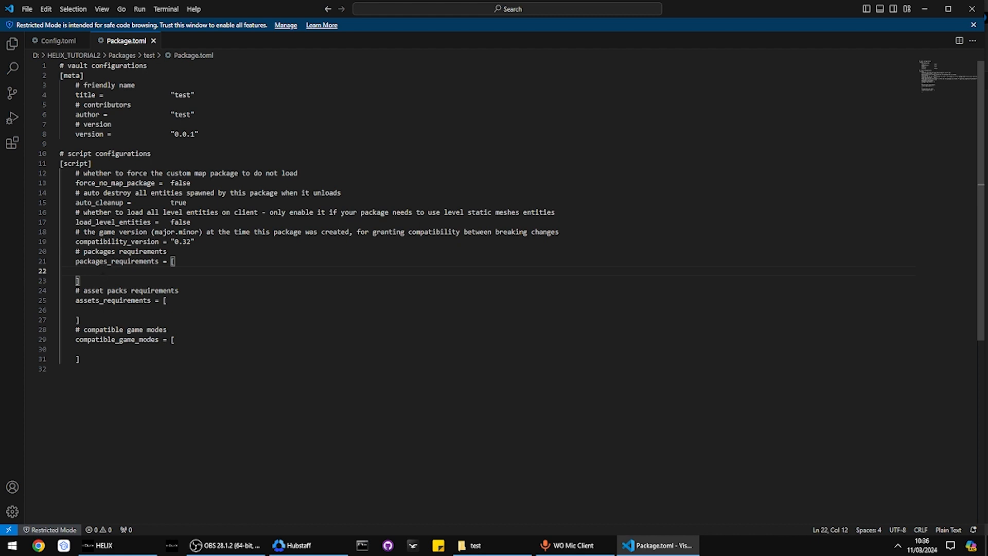
pyautogui.write('"test"')
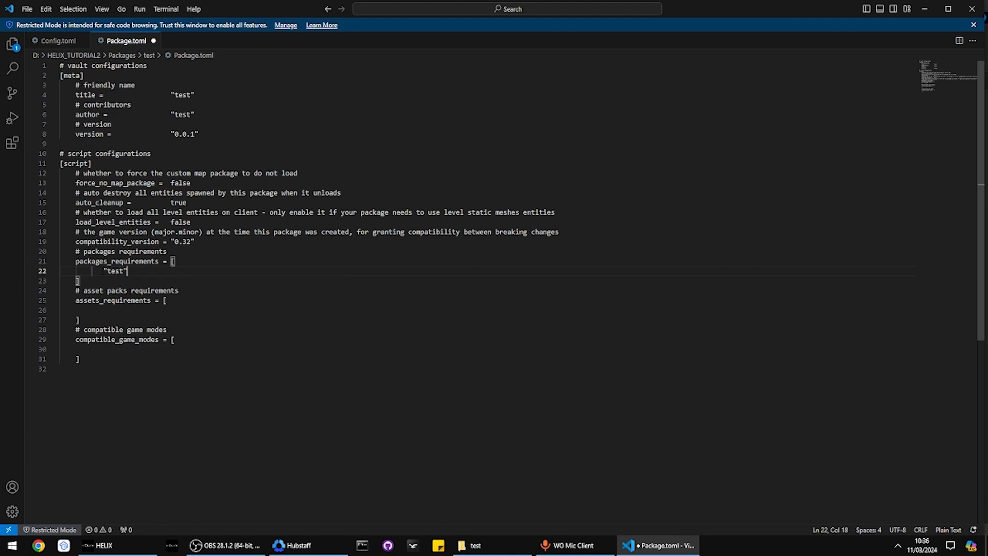
pyautogui.hotkey('ctrl', 'shift', 'Left')
pyautogui.hotkey('ctrl', 'shift', 'Left')
pyautogui.hotkey('ctrl', 'shift', 'Left')
pyautogui.hotkey('ctrl', 'shift', 'Left')
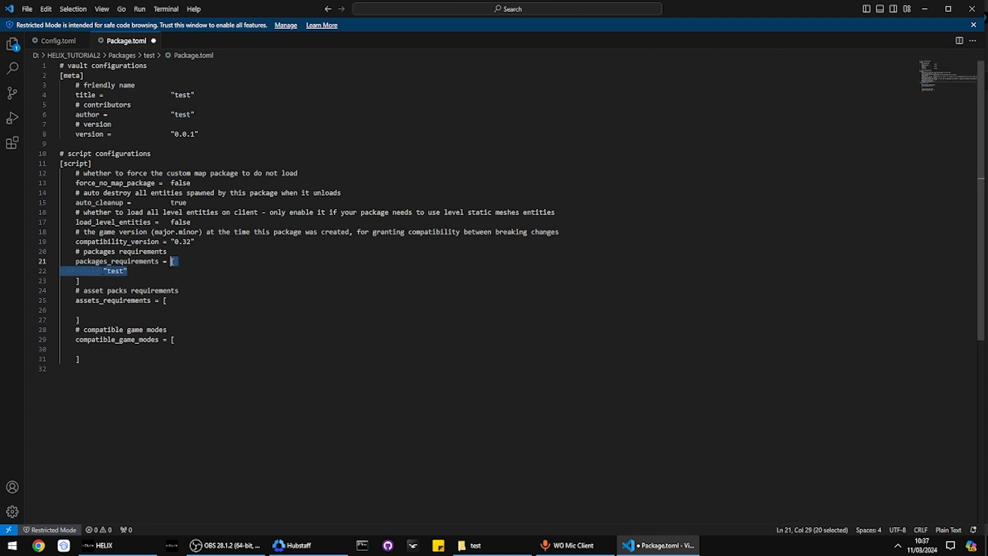
pyautogui.press('Up')
pyautogui.press('Up')
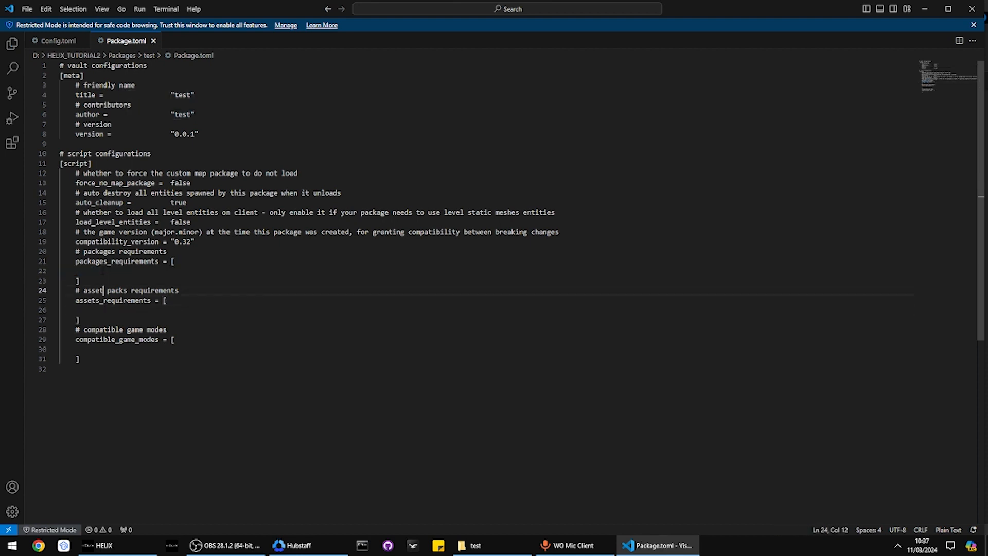
pyautogui.press('Up')
pyautogui.press('Up')
# Try 'pco-markers' in assets_requirements, delete it and the blank line, and save Package.toml
pyautogui.press('Down')
pyautogui.press('Down')
pyautogui.press('Down')
pyautogui.press('Down')
pyautogui.write('"p')
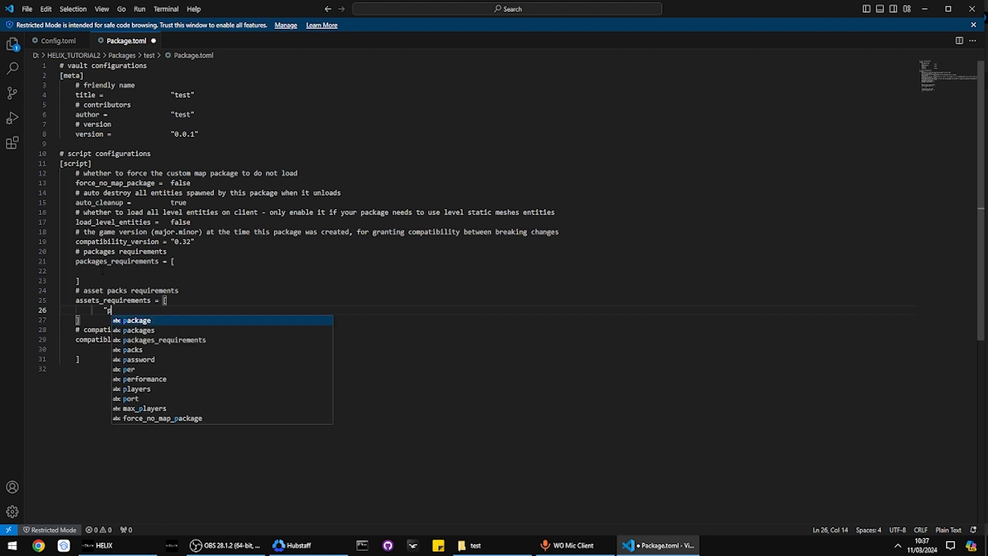
pyautogui.write('co-markers"')
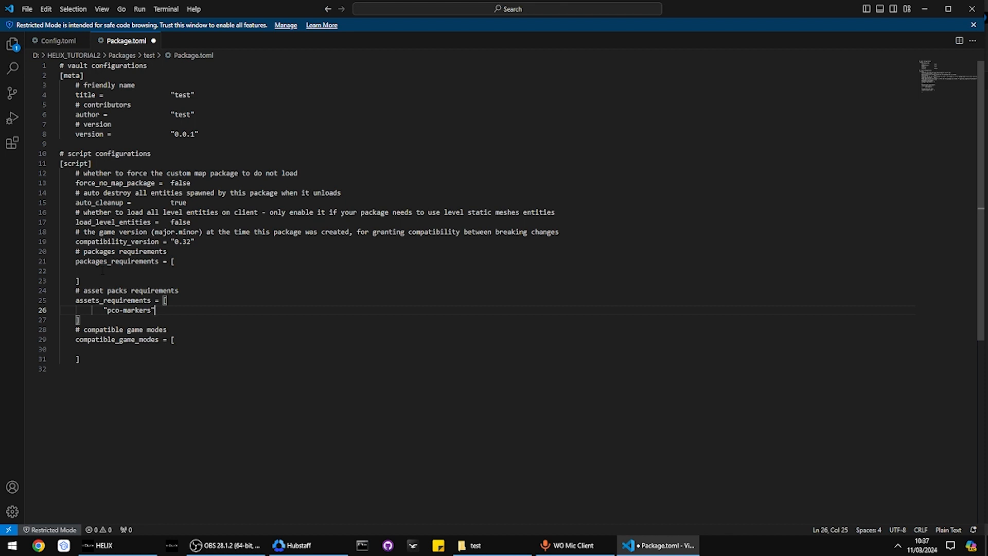
pyautogui.hotkey('shift', 'Home')
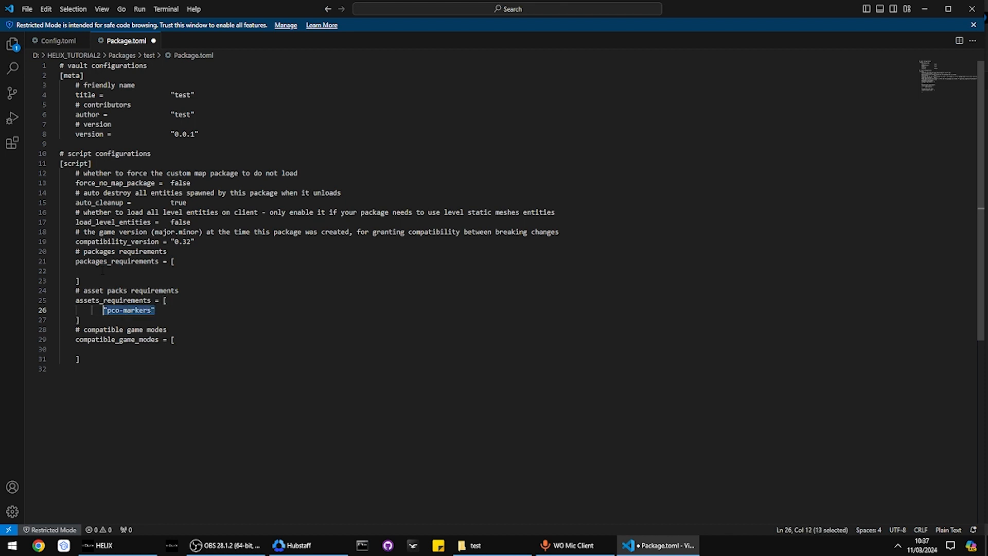
pyautogui.hotkey('shift', 'Home')
pyautogui.press('BackSpace')
pyautogui.press('Left')
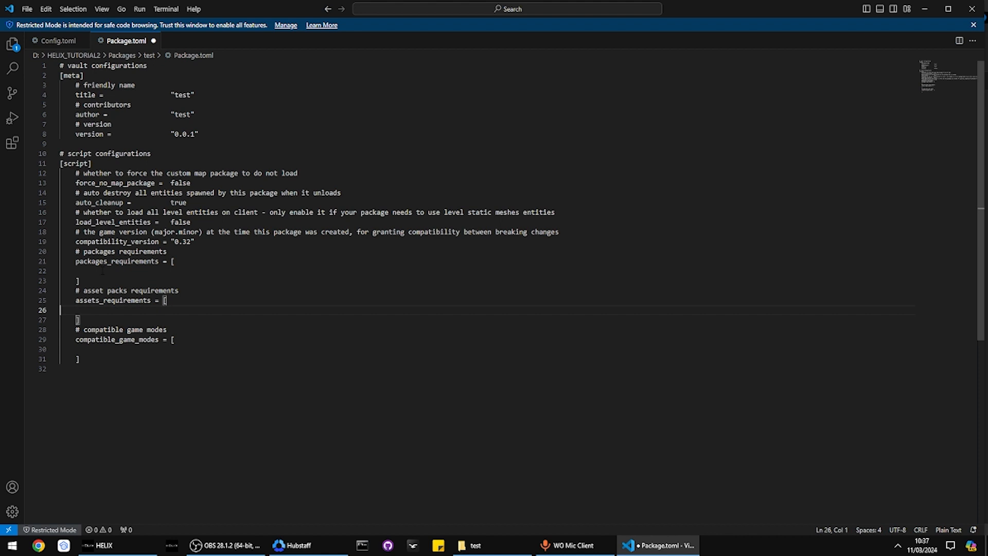
pyautogui.press('Delete')
pyautogui.hotkey('ctrl', 's')
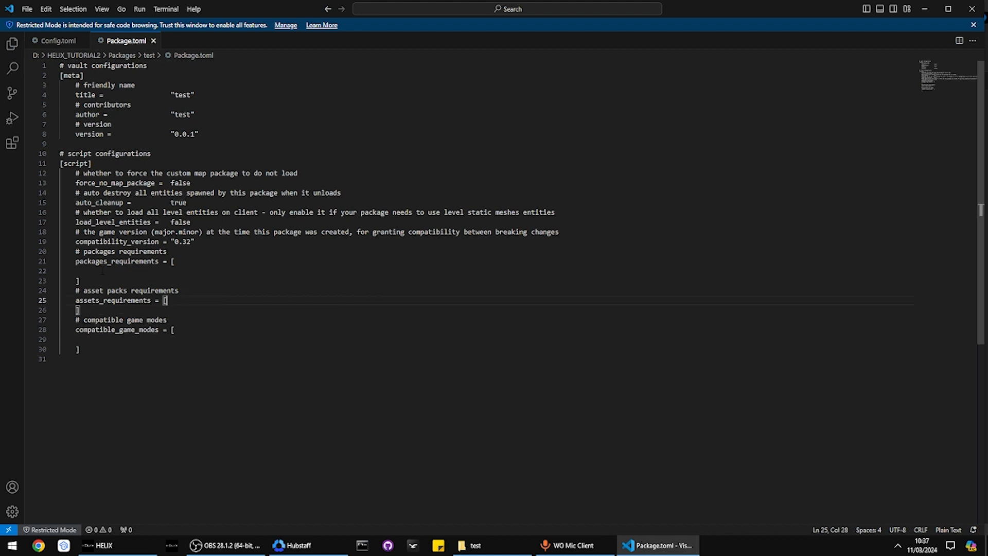
pyautogui.click(103, 270)
# Navigate from the test folder to HELIX_TUTORIAL\Assets\pco-markers and open Assets.toml in VS Code
pyautogui.click(489, 544)
pyautogui.hotkey('alt', 'Left')
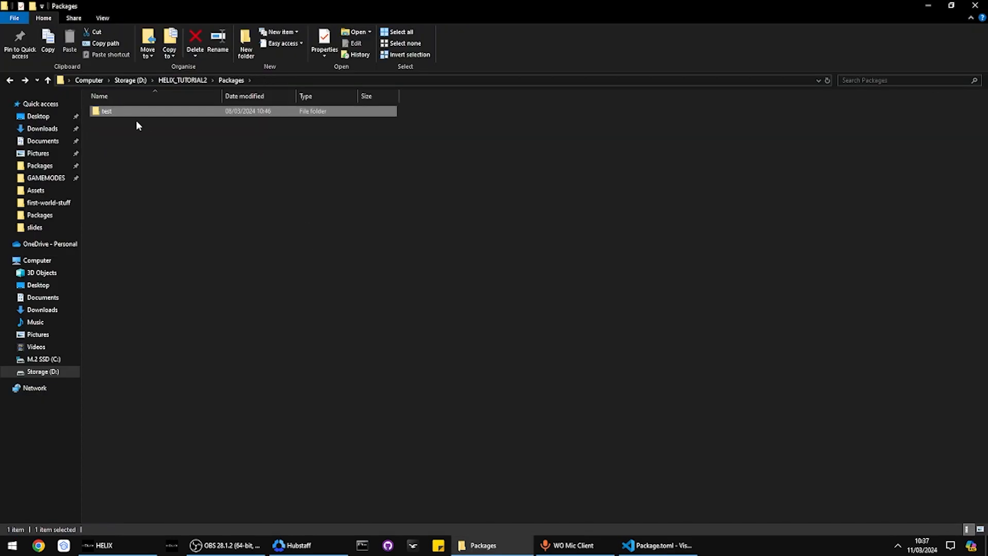
pyautogui.hotkey('alt', 'Left')
pyautogui.doubleClick(137, 122)
pyautogui.hotkey('alt', 'Left')
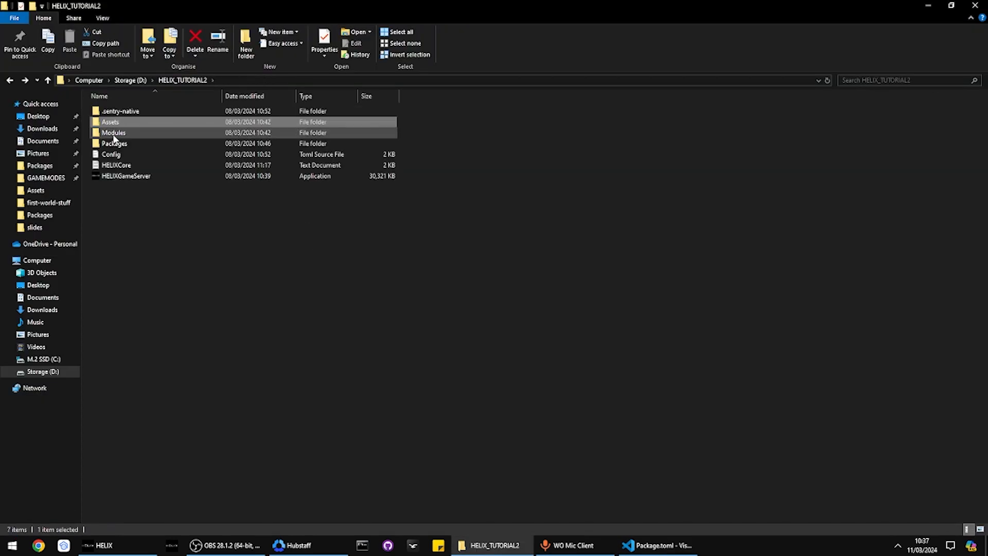
pyautogui.click(126, 81)
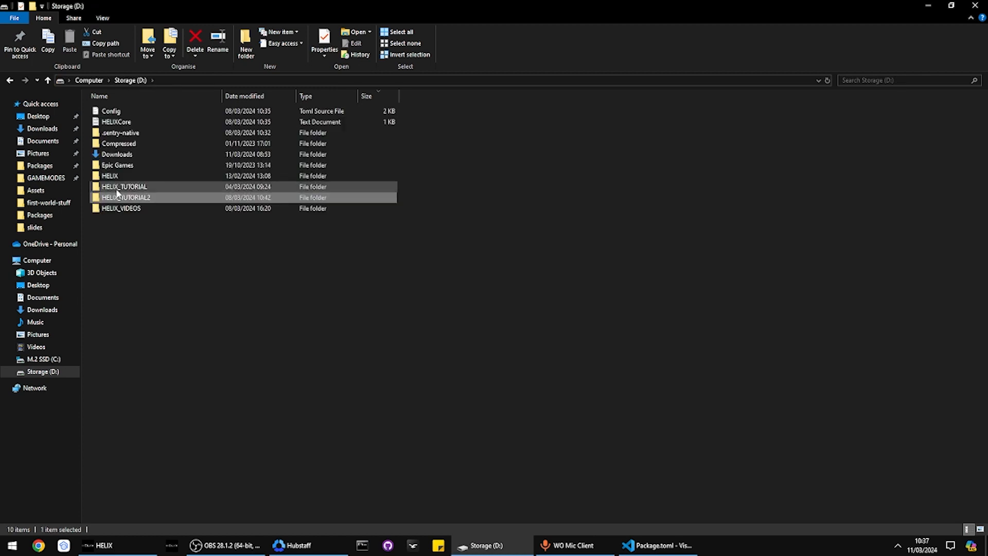
pyautogui.doubleClick(115, 184)
pyautogui.doubleClick(110, 121)
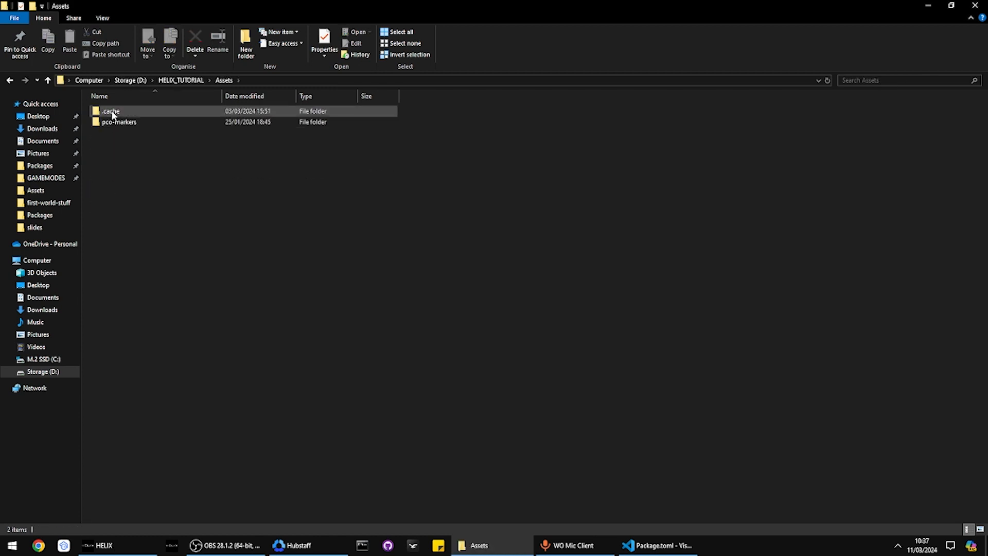
pyautogui.doubleClick(111, 122)
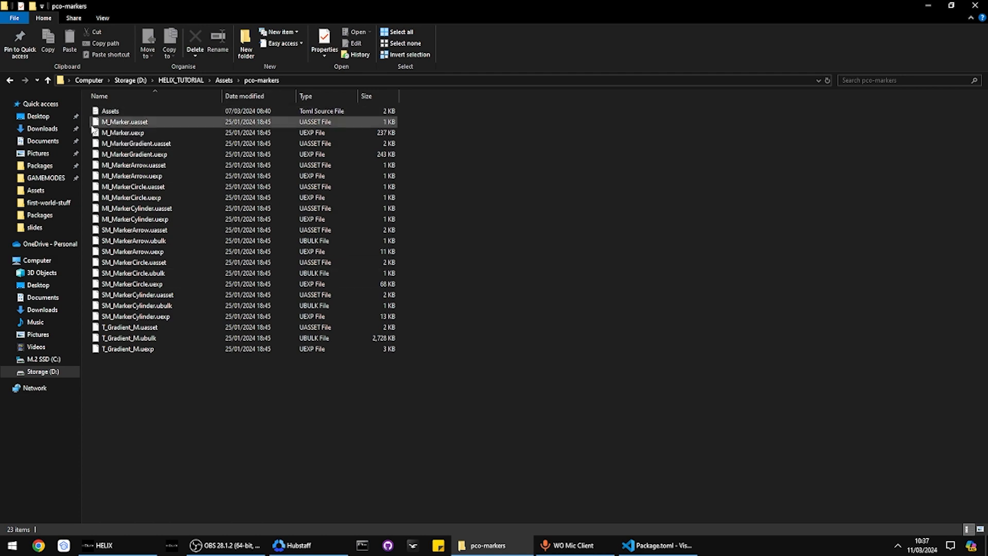
pyautogui.doubleClick(116, 113)
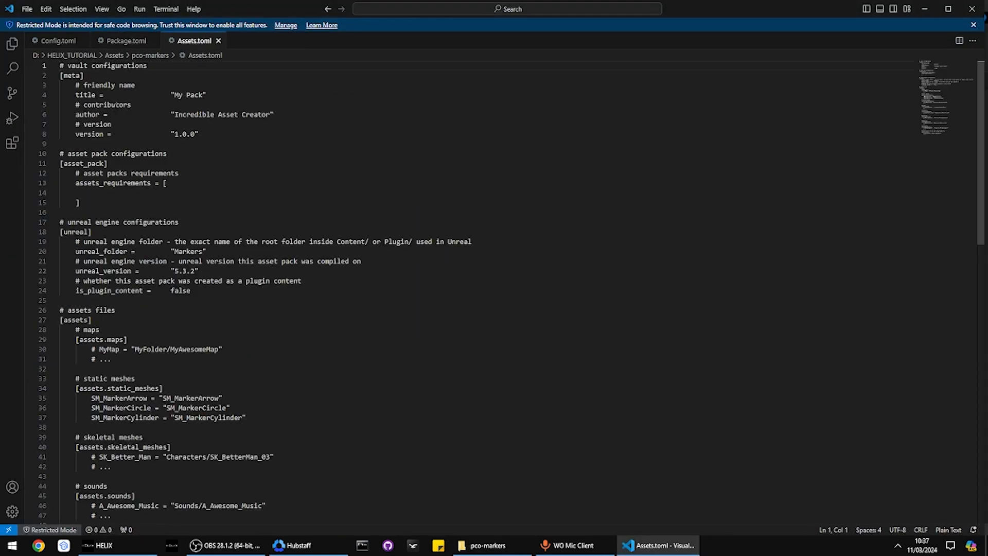
# Review the meta settings, asset pack requirements and unreal engine configuration sections of Assets.toml
pyautogui.keyDown('shift'); pyautogui.click(219, 136); pyautogui.keyUp('shift')
pyautogui.moveTo(103, 144); pyautogui.dragTo(130, 203)
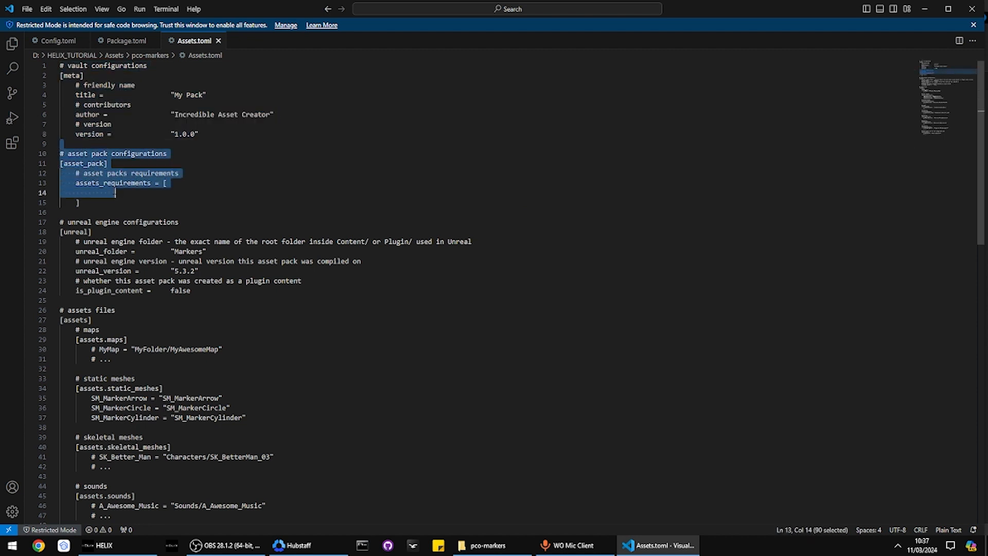
pyautogui.click(104, 191)
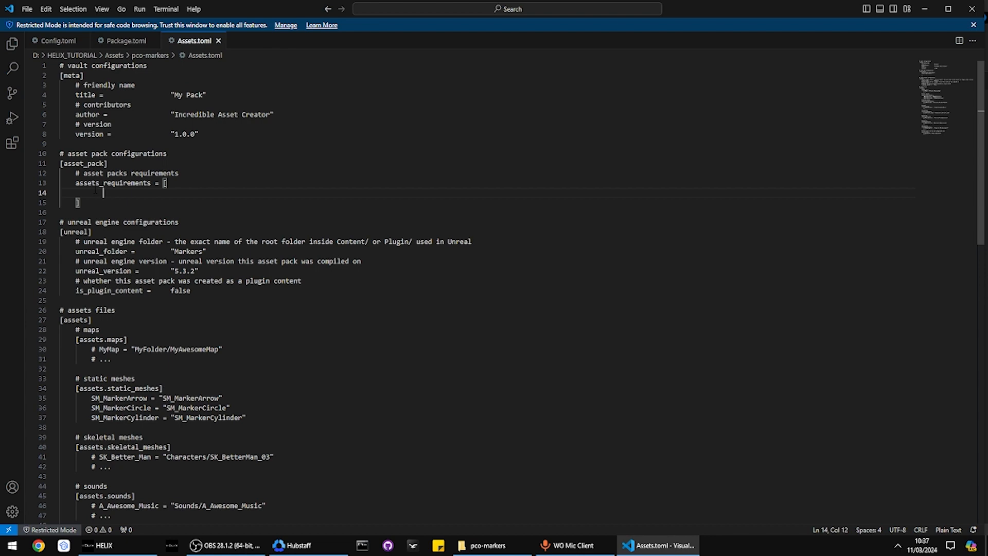
pyautogui.moveTo(61, 212); pyautogui.dragTo(84, 196)
pyautogui.scroll(-16, 159, 229)
pyautogui.scroll(11, 103, 247)
pyautogui.scroll(3, 86, 229)
pyautogui.scroll(-14, 185, 283)
pyautogui.moveTo(203, 273); pyautogui.dragTo(118, 286)
pyautogui.scroll(15, 155, 324)
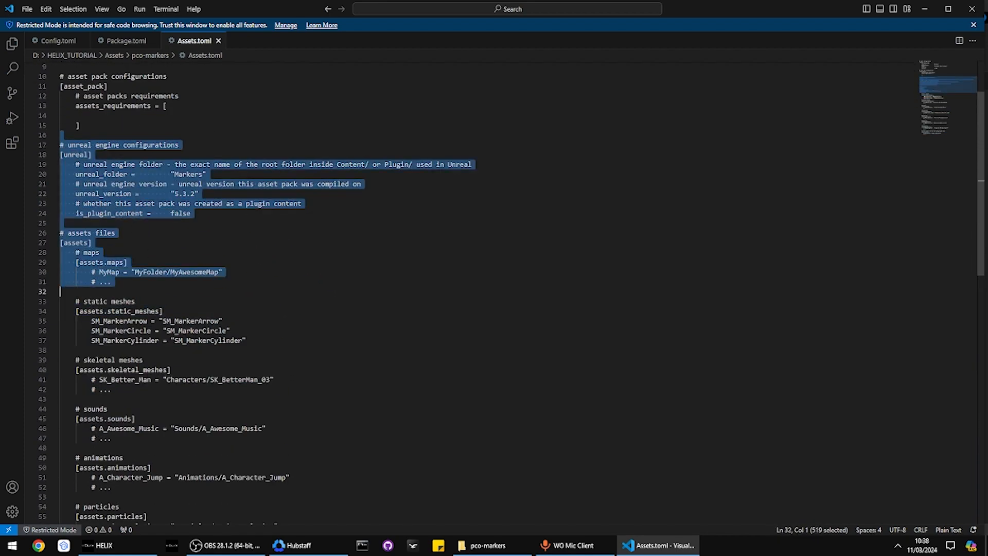
pyautogui.click(101, 128)
# Go over the unreal engine configuration block, the [assets] header, the commented maps and static meshes
pyautogui.moveTo(97, 133); pyautogui.dragTo(221, 141)
pyautogui.moveTo(192, 213); pyautogui.dragTo(59, 139)
pyautogui.click(215, 221)
pyautogui.click(109, 142)
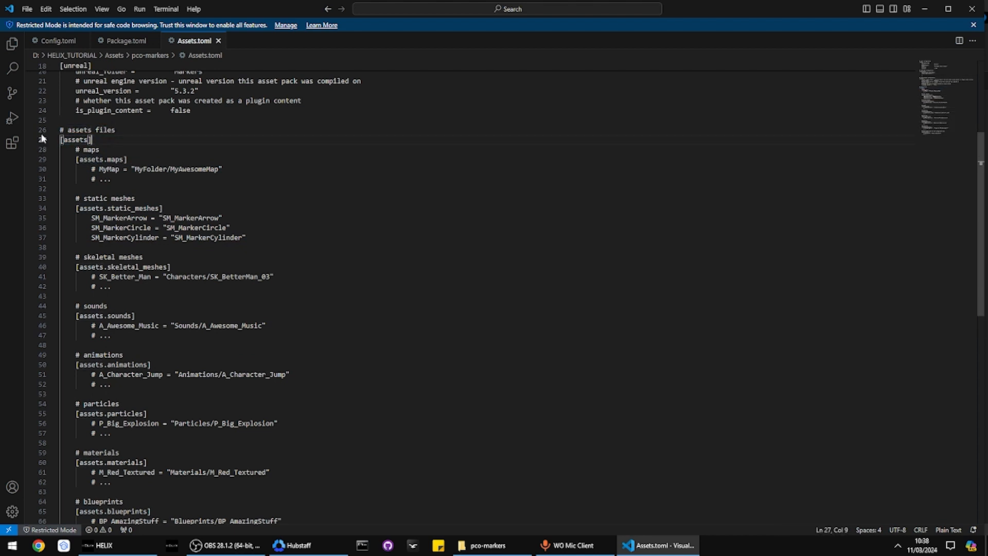
pyautogui.moveTo(84, 168); pyautogui.dragTo(135, 190)
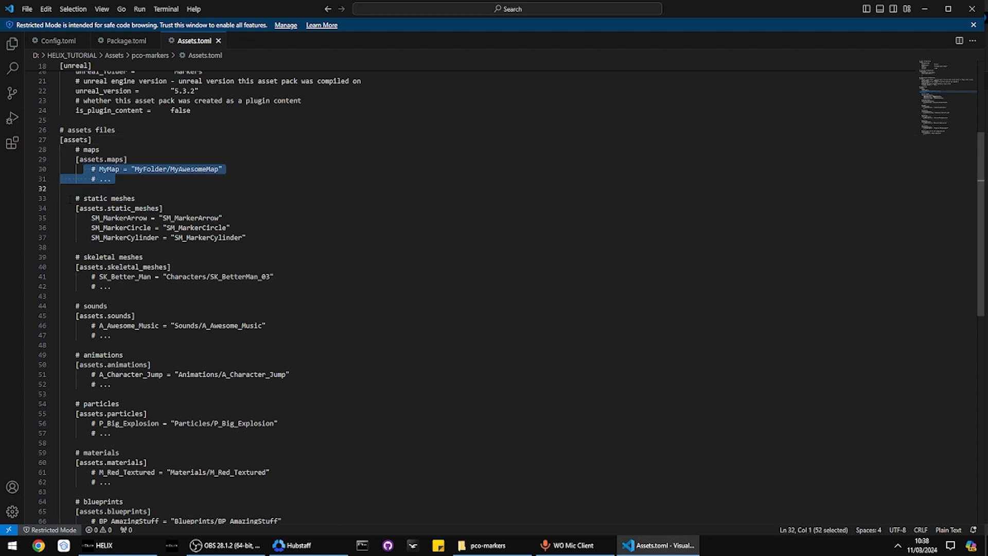
pyautogui.moveTo(68, 198); pyautogui.dragTo(253, 238)
pyautogui.click(252, 238)
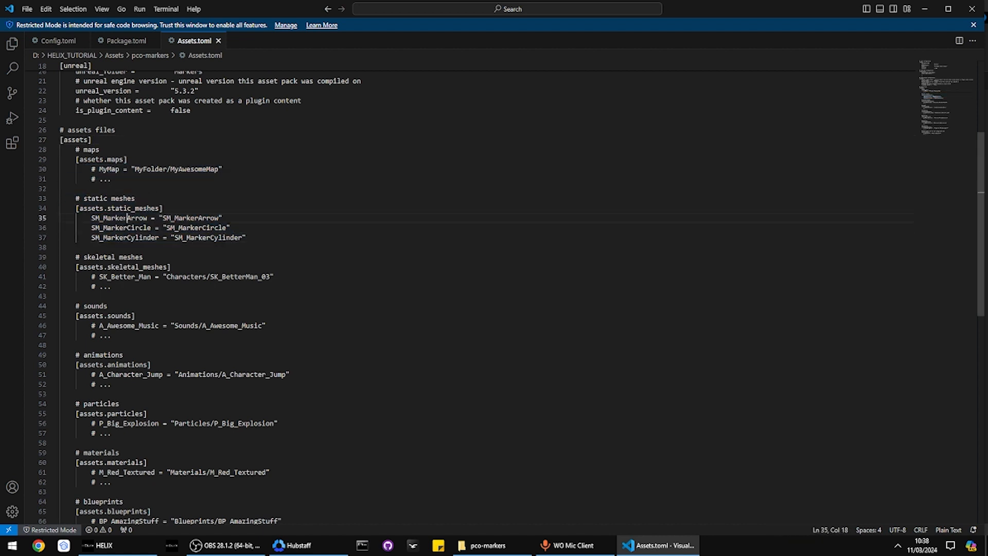
# Highlight the SM_MarkerArrow, SM_MarkerCircle and SM_MarkerCylinder names, then return to the pco-markers folder
pyautogui.doubleClick(119, 218)
pyautogui.doubleClick(121, 228)
pyautogui.doubleClick(121, 238)
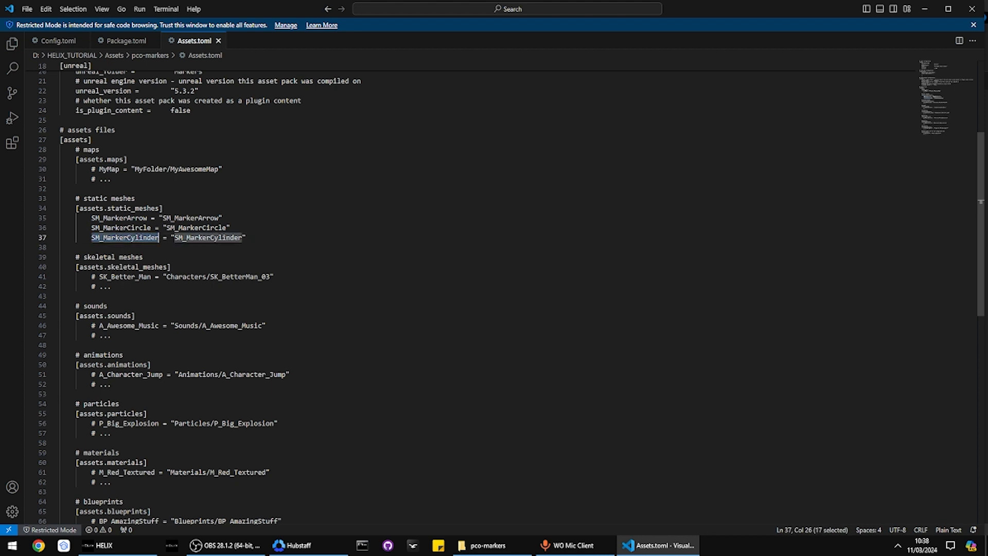
pyautogui.tripleClick(121, 228)
pyautogui.doubleClick(119, 218)
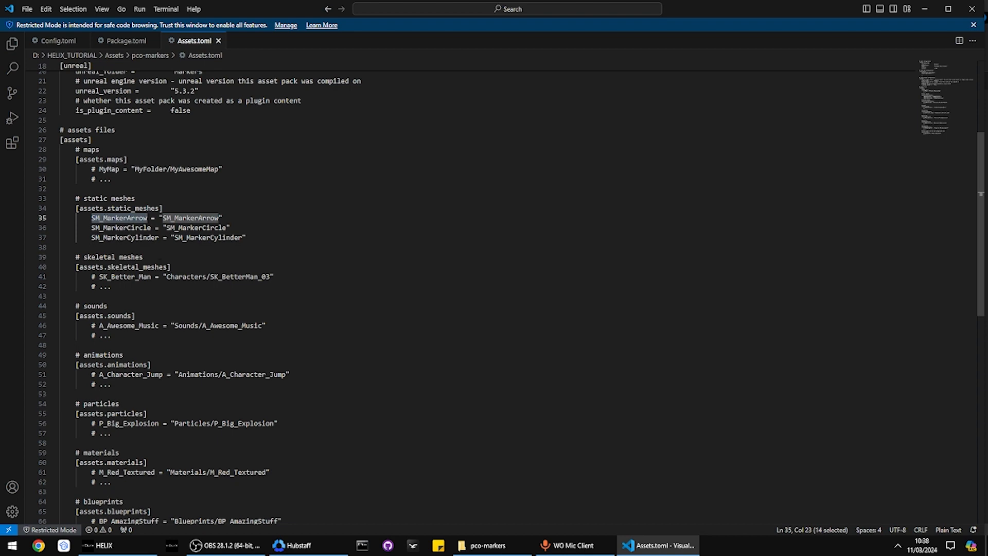
pyautogui.click(488, 545)
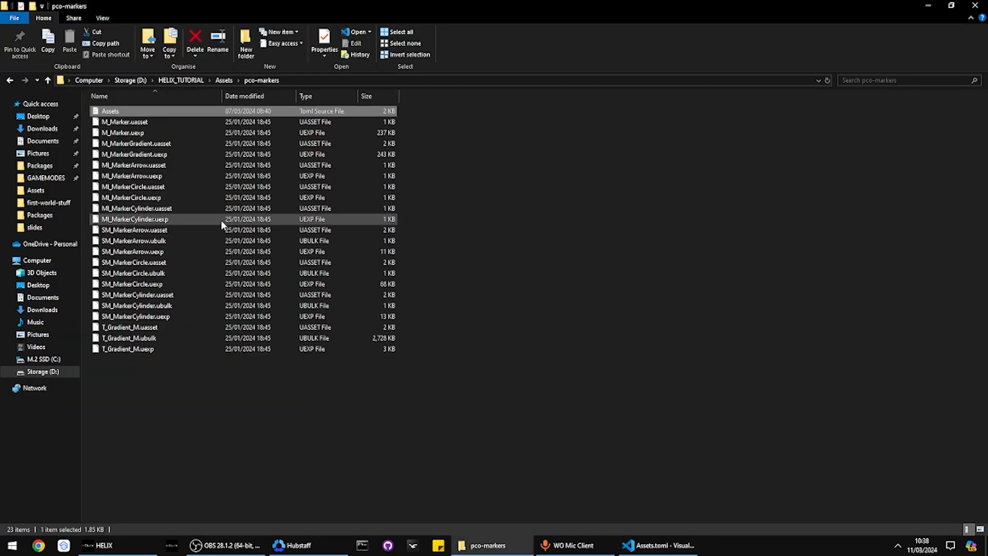
# Compare HELIX_TUTORIAL's Packages folder with HELIX_TUTORIAL2's Packages folder via Storage (D:)
pyautogui.click(180, 81)
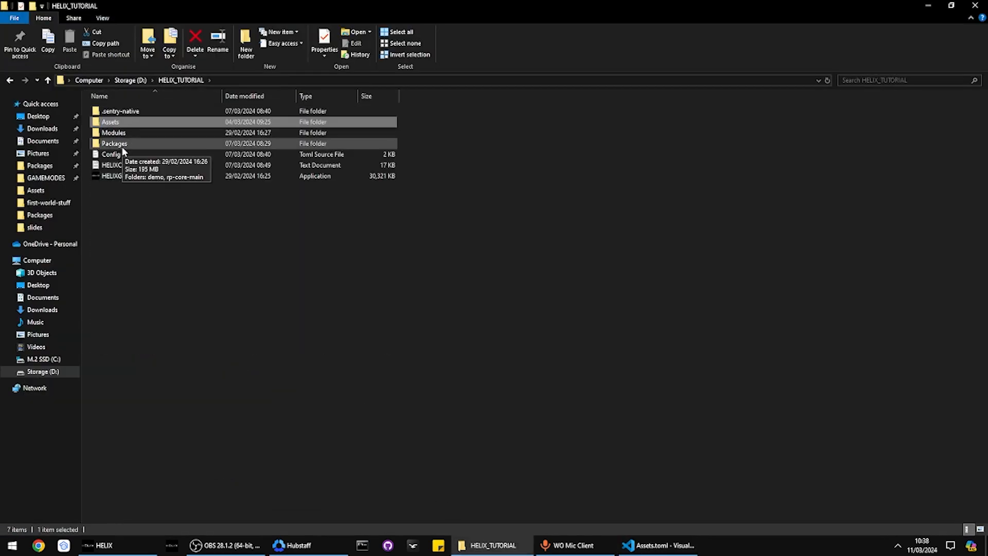
pyautogui.doubleClick(123, 149)
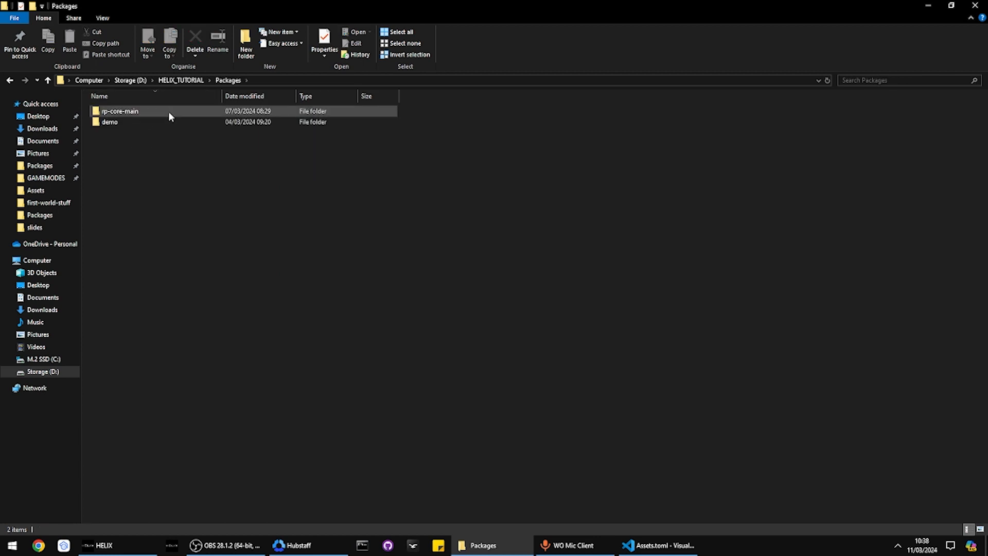
pyautogui.hotkey('alt', 'Left')
pyautogui.hotkey('alt', 'Left')
pyautogui.click(129, 81)
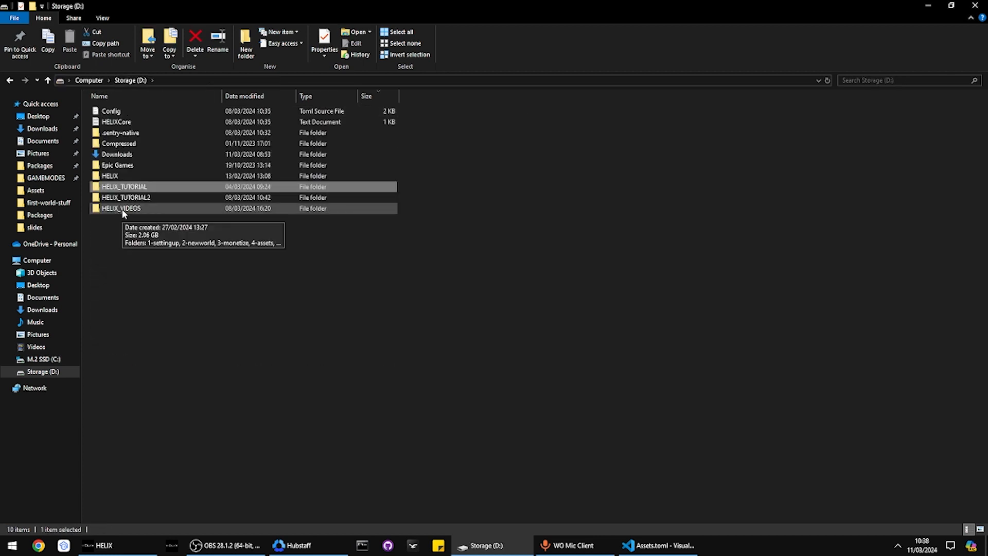
pyautogui.doubleClick(120, 197)
pyautogui.click(115, 145)
pyautogui.doubleClick(114, 145)
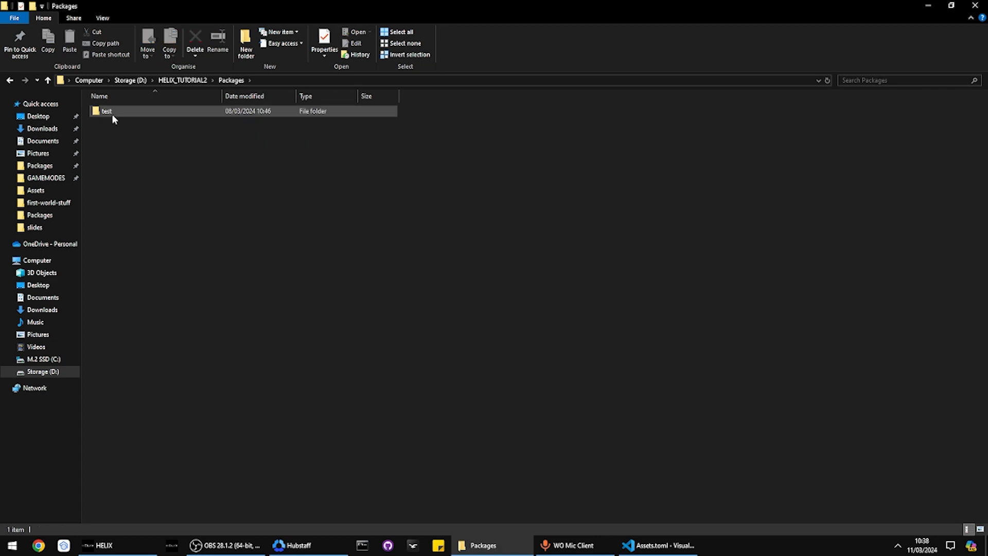
pyautogui.hotkey('alt', 'Left')
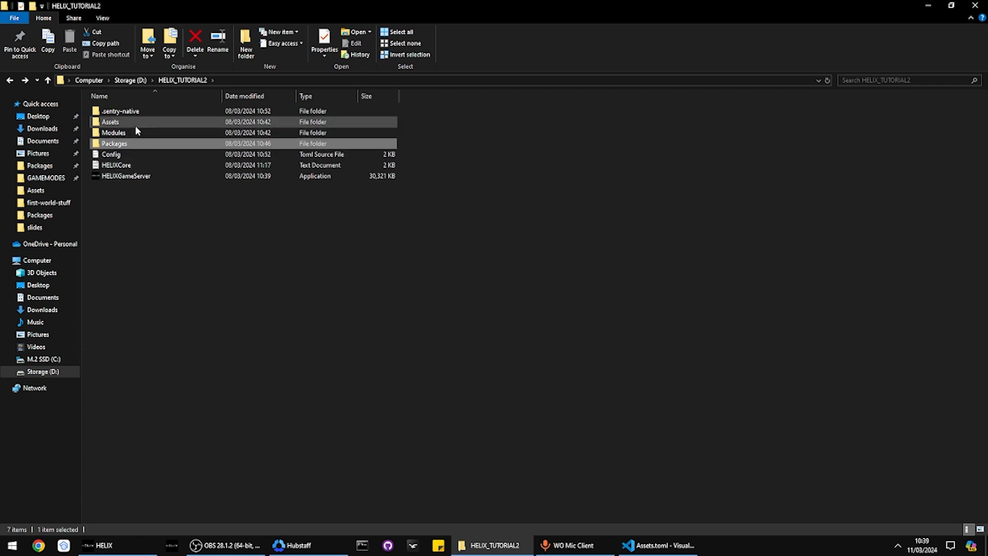
# Inspect HELIX_TUTORIAL2's test package, then go back up to Packages
pyautogui.doubleClick(122, 143)
pyautogui.doubleClick(114, 111)
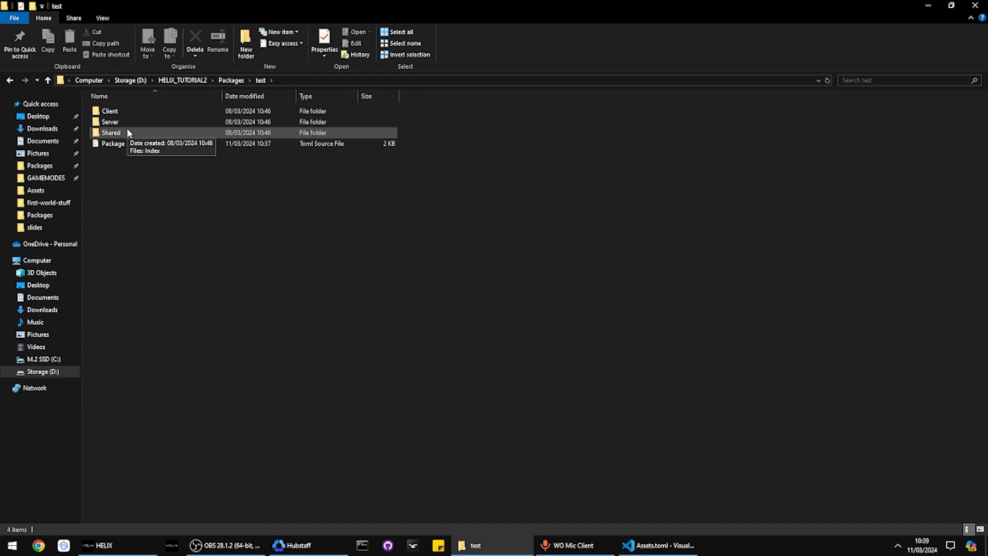
pyautogui.hotkey('alt', 'Left')
pyautogui.hotkey('alt', 'Left')
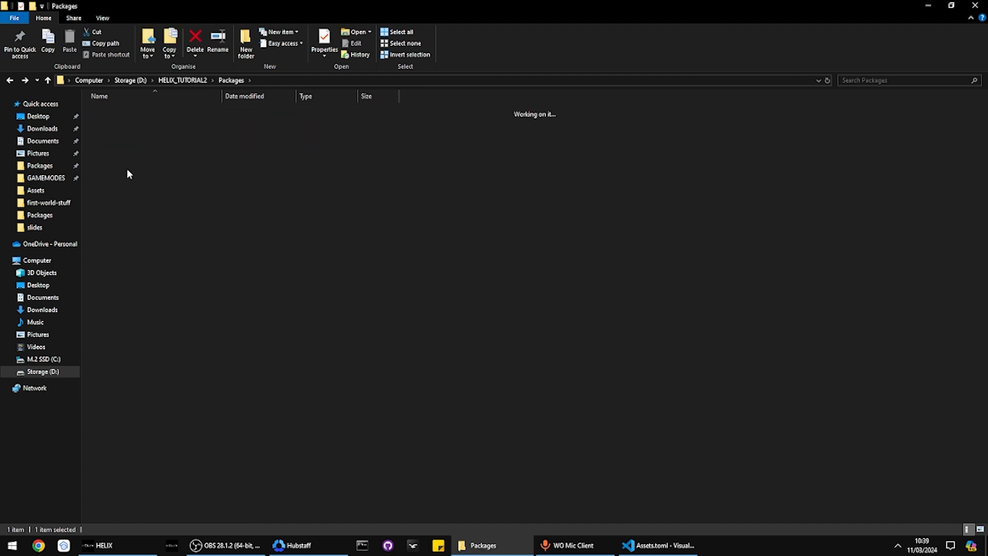
# Open the pco-markers asset pack folder in HELIX_TUTORIAL\Assets
pyautogui.click(133, 80)
pyautogui.doubleClick(126, 187)
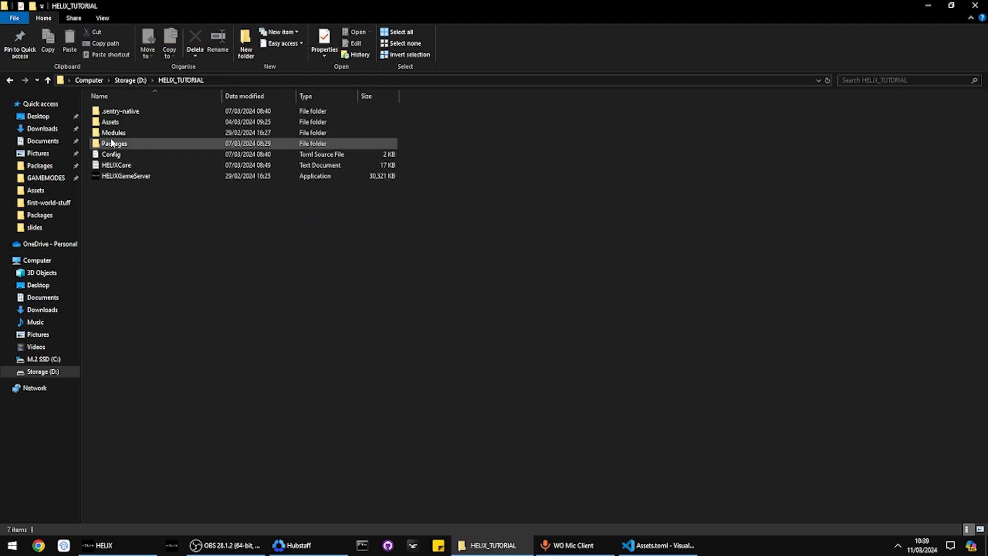
pyautogui.doubleClick(112, 122)
pyautogui.click(111, 124)
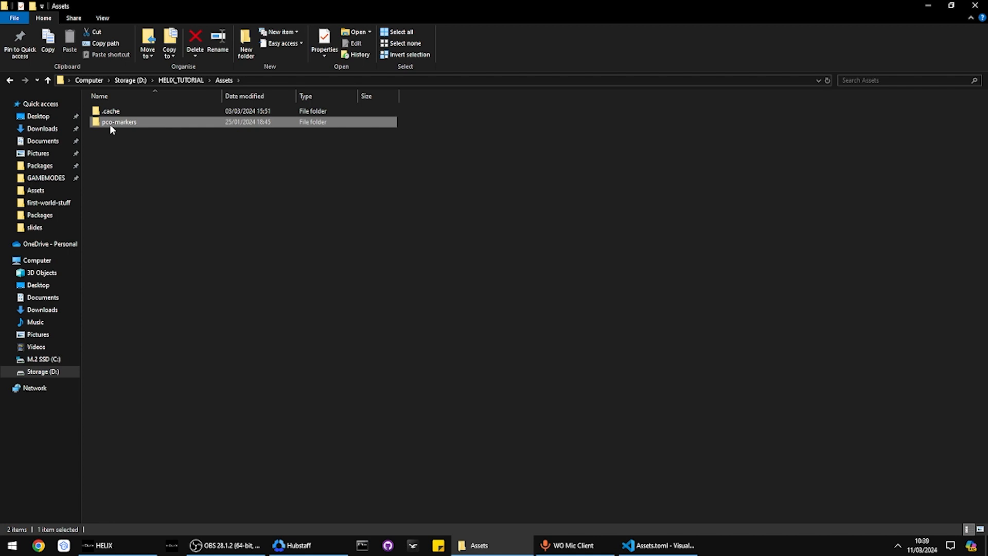
pyautogui.doubleClick(110, 125)
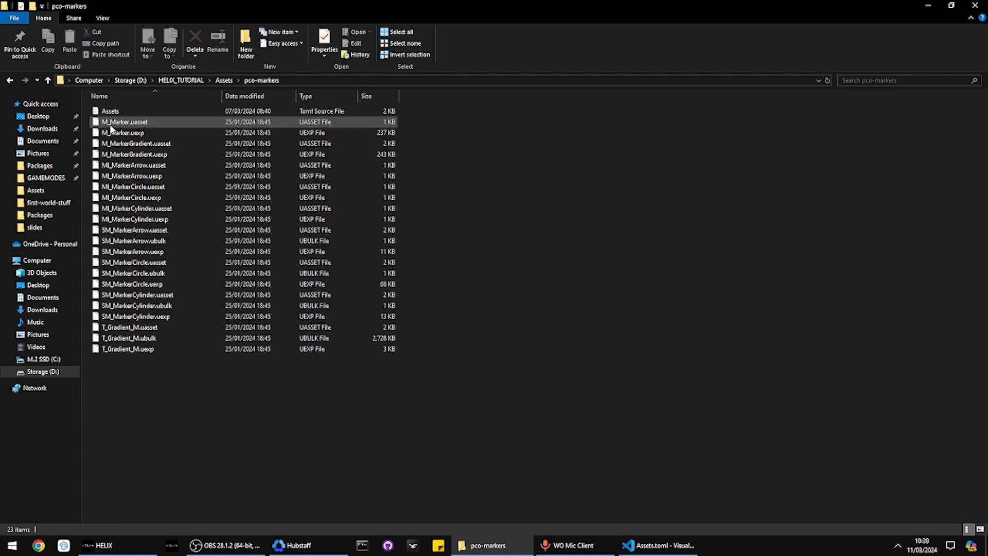
# Select all the marker asset files, then only M_Marker.uasset
pyautogui.click(109, 125)
pyautogui.keyDown('shift'); pyautogui.click(164, 349); pyautogui.keyUp('shift')
pyautogui.click(167, 386)
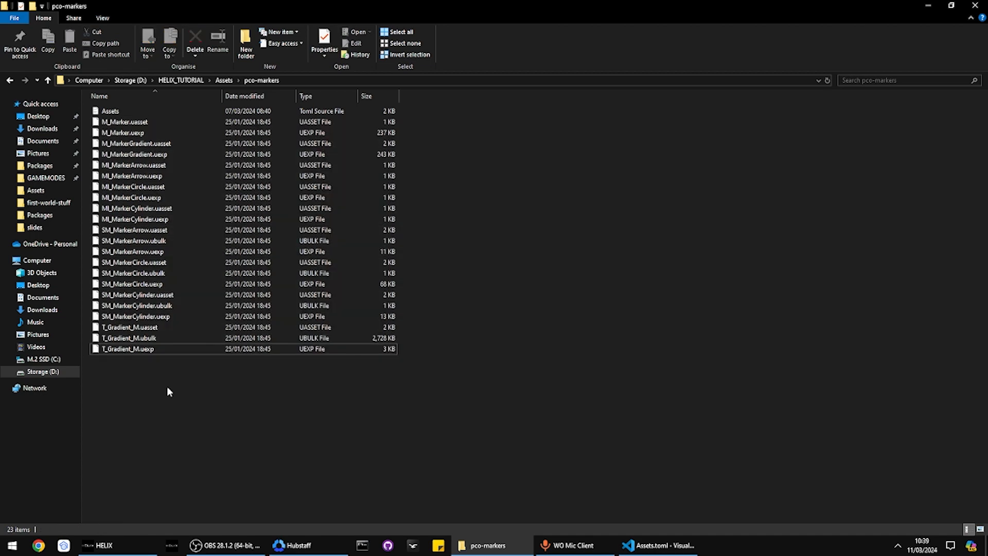
pyautogui.moveTo(457, 386); pyautogui.dragTo(110, 122)
pyautogui.click(113, 125)
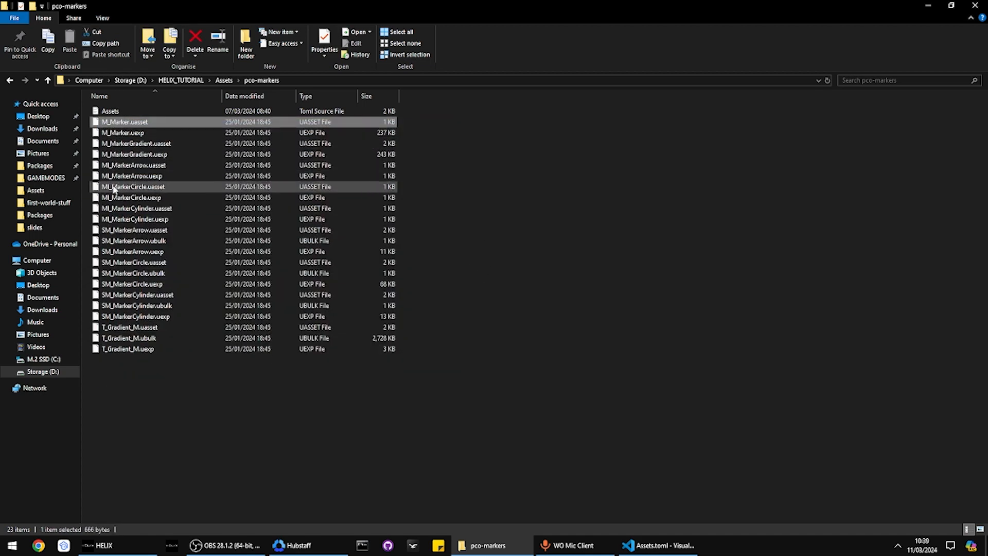
# Walk through the M_MarkerGradient, MI_MarkerArrow, MI_MarkerCircle and MI_MarkerCylinder files, then clear the selection
pyautogui.click(125, 144)
pyautogui.click(123, 166)
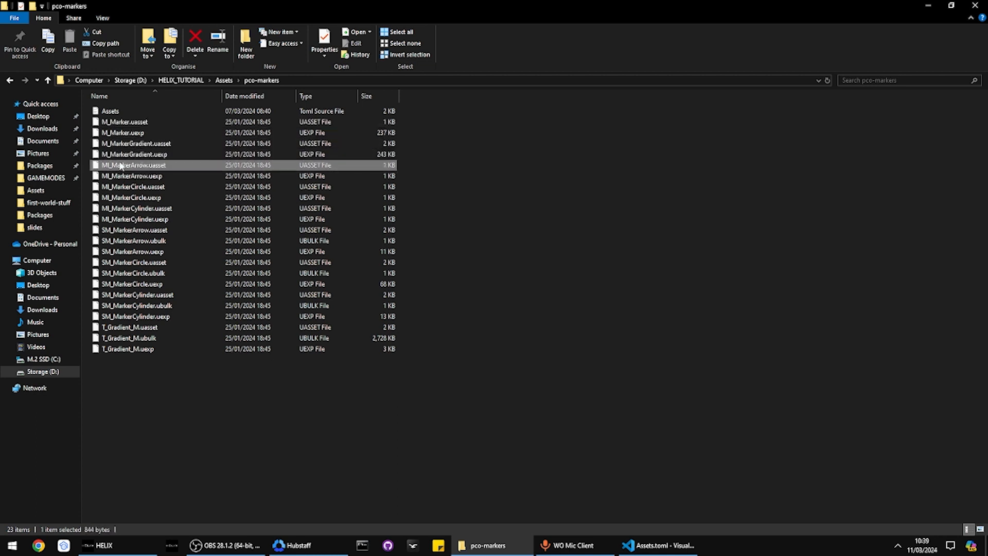
pyautogui.keyDown('shift'); pyautogui.click(113, 186); pyautogui.keyUp('shift')
pyautogui.keyDown('shift'); pyautogui.click(115, 177); pyautogui.keyUp('shift')
pyautogui.click(115, 187)
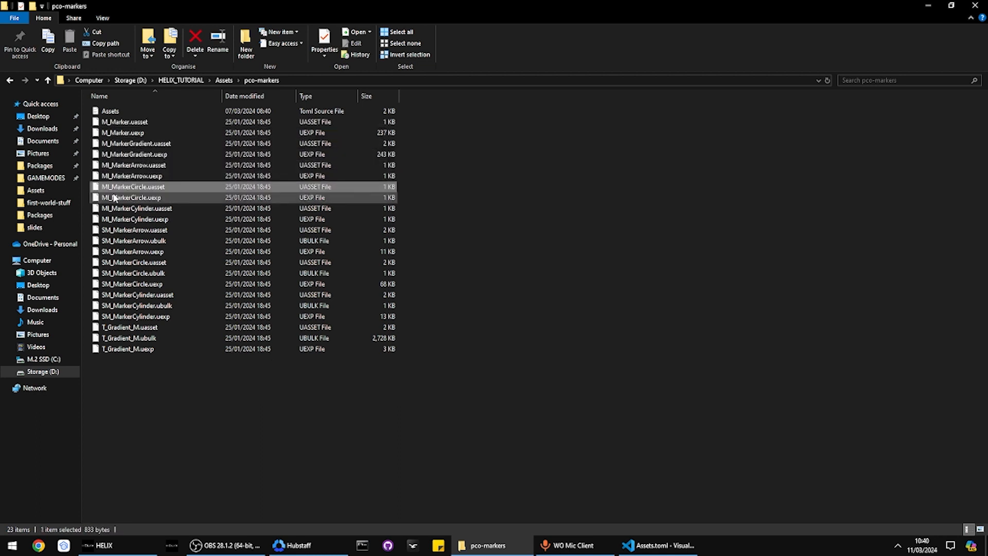
pyautogui.keyDown('shift'); pyautogui.click(115, 197); pyautogui.keyUp('shift')
pyautogui.click(116, 209)
pyautogui.keyDown('shift'); pyautogui.click(116, 219); pyautogui.keyUp('shift')
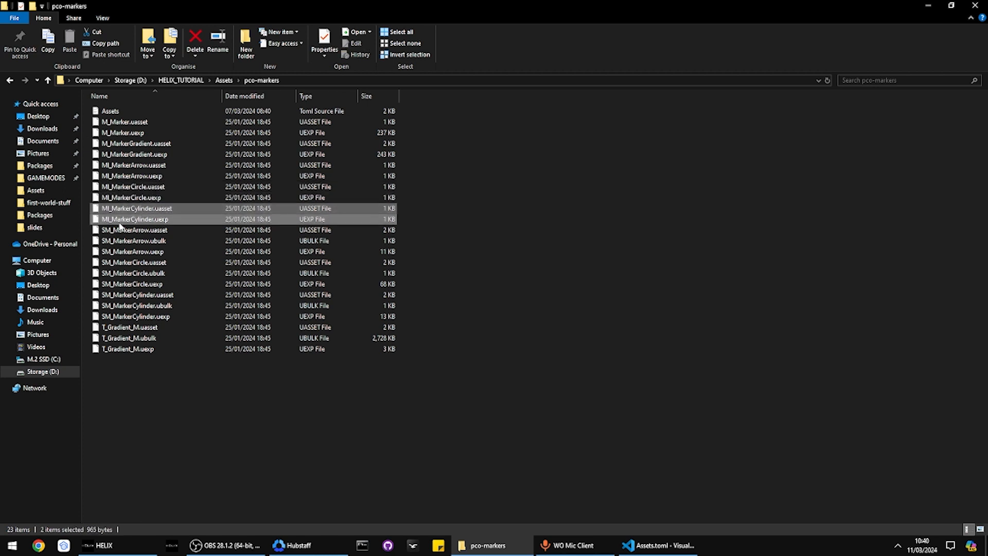
pyautogui.click(383, 452)
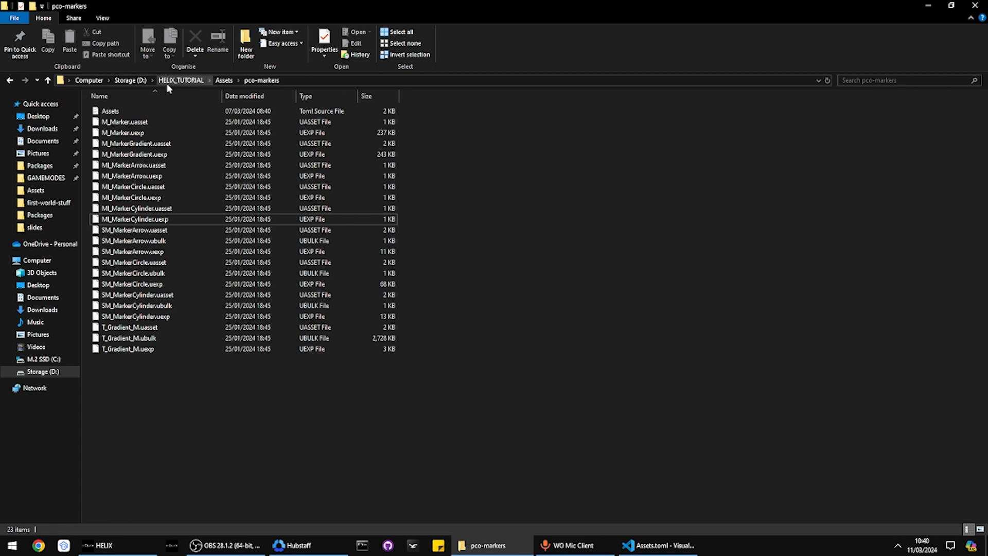
# Return to the HELIX_TUTORIAL2 project folder and open a new Chrome tab
pyautogui.click(138, 82)
pyautogui.doubleClick(100, 200)
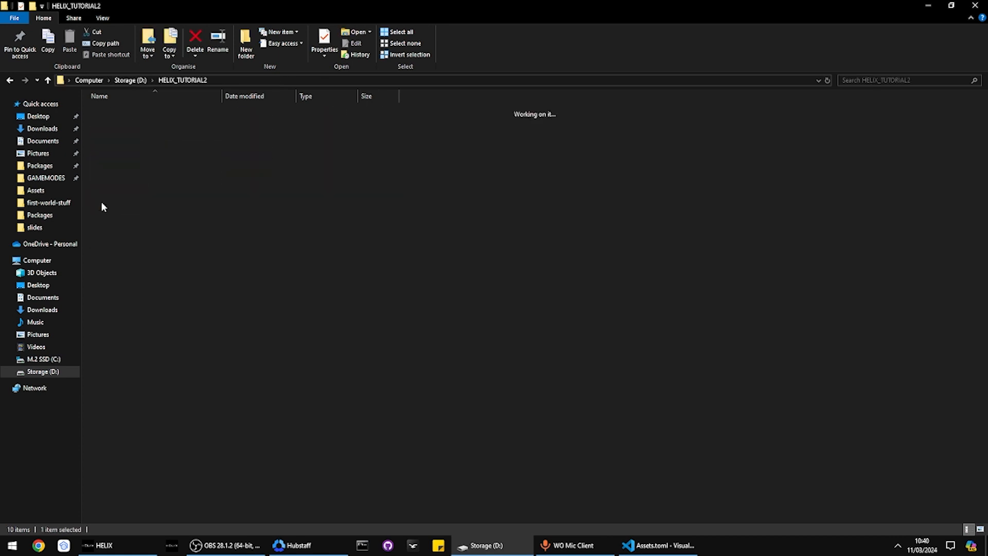
pyautogui.doubleClick(130, 144)
pyautogui.hotkey('alt', 'Left')
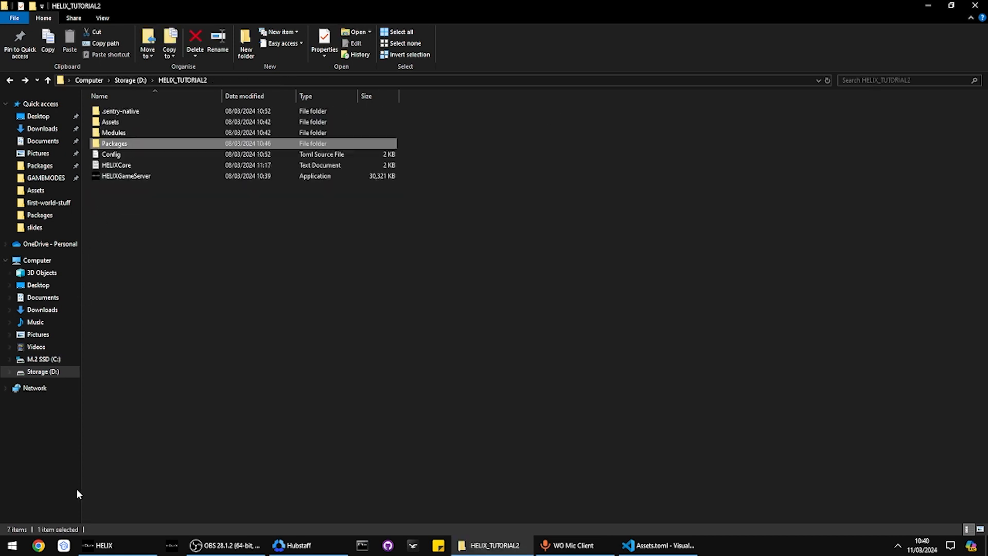
pyautogui.click(276, 364)
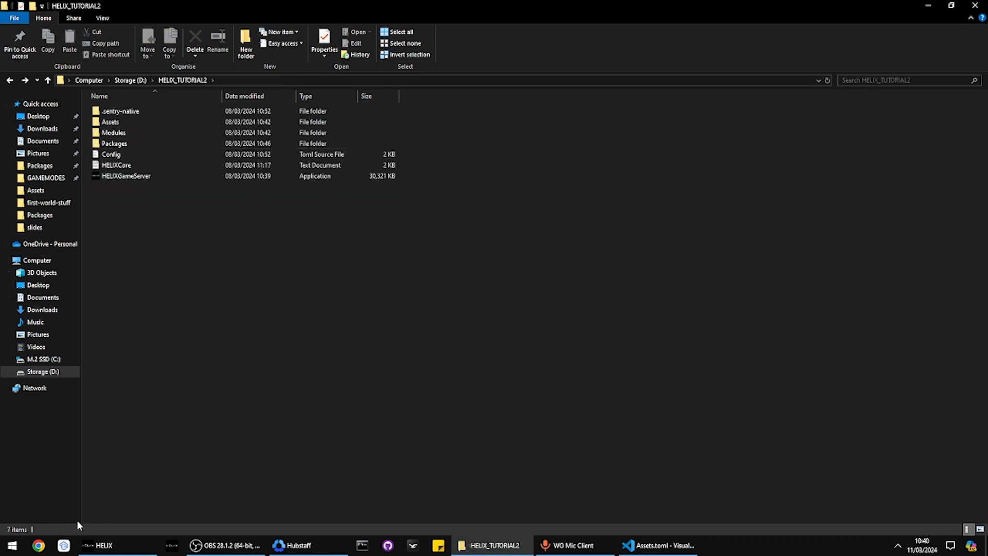
pyautogui.click(44, 540)
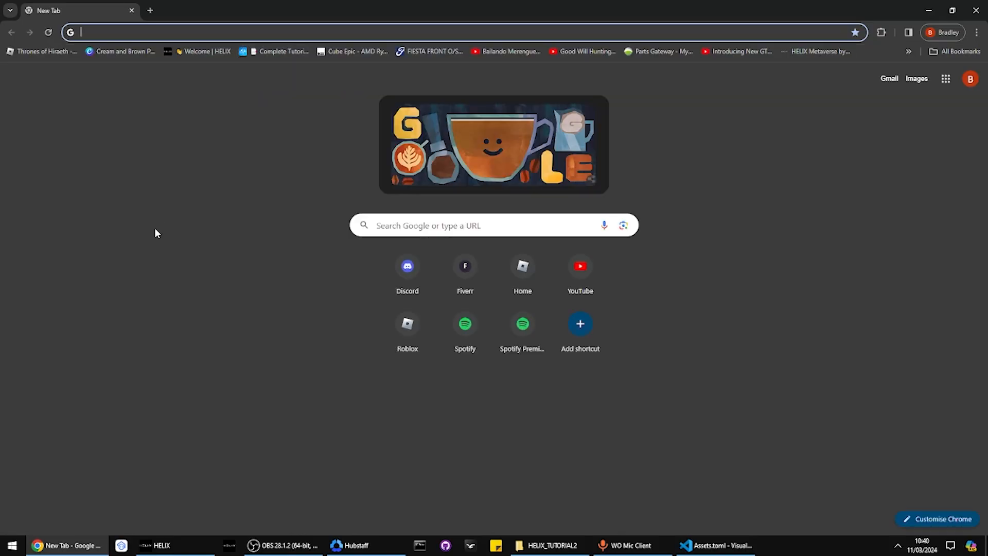
# Load the HELIX Play site from the address bar and open the HELIX Hub login page
pyautogui.write('helix')
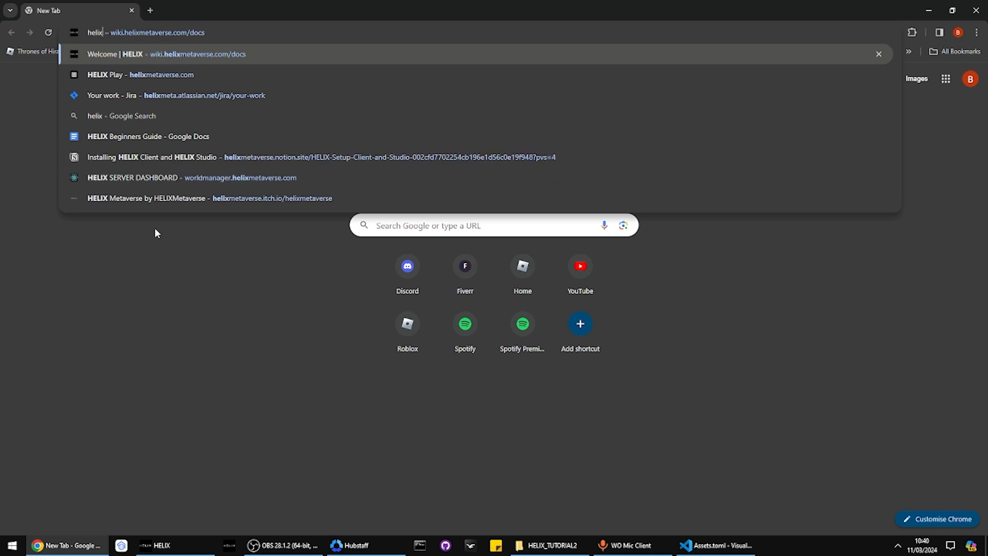
pyautogui.press('Down')
pyautogui.press('Return')
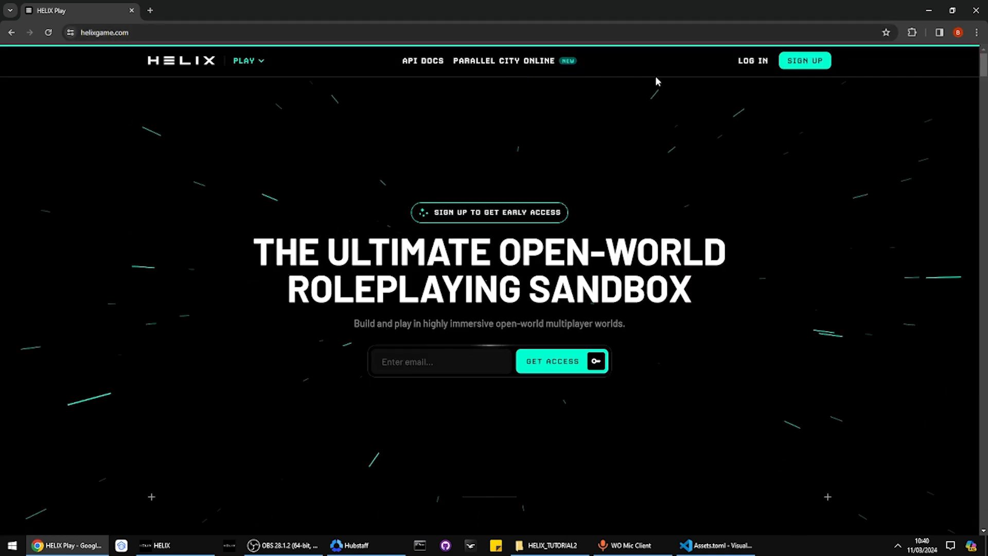
pyautogui.click(754, 63)
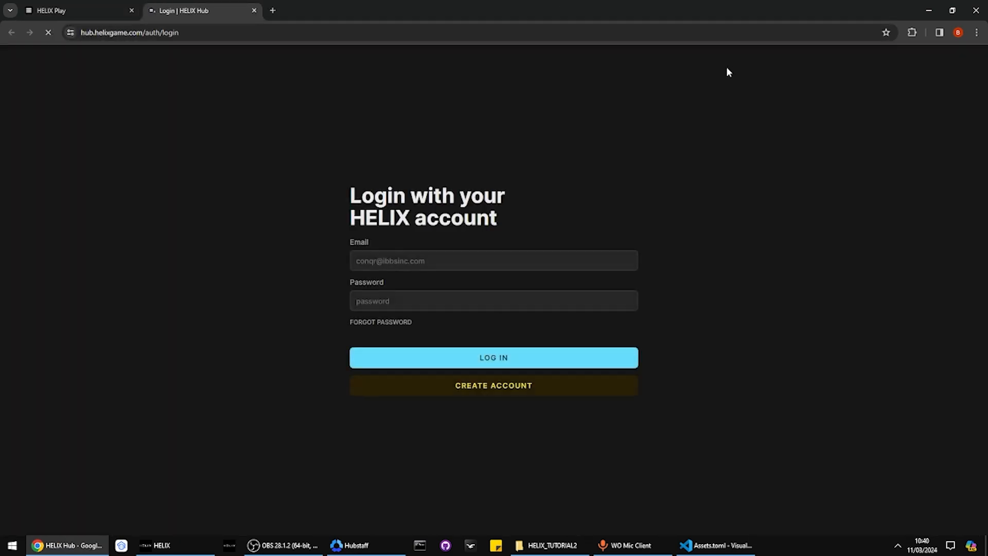
# Log in with the account e-mail and password
pyautogui.click(368, 260)
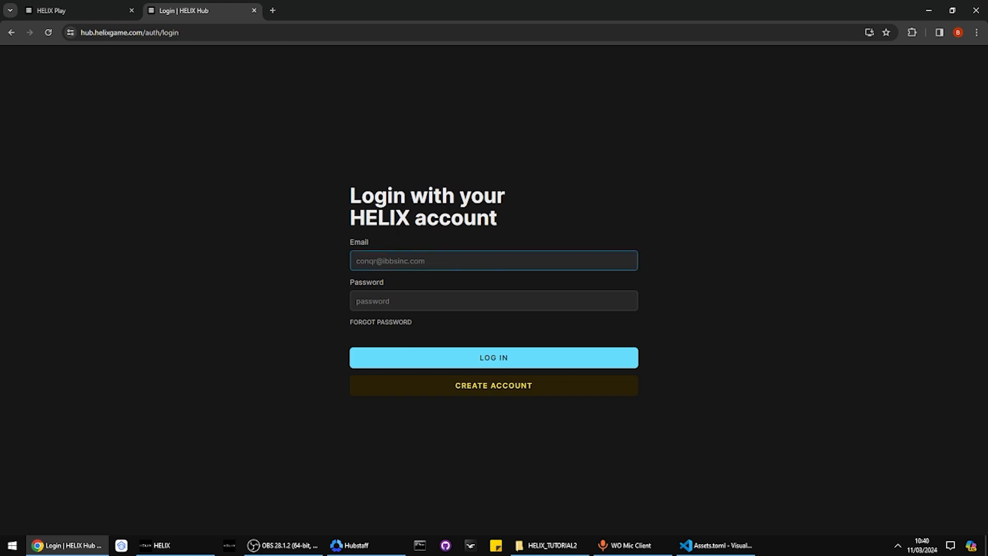
pyautogui.press('Tab')
pyautogui.write('********')
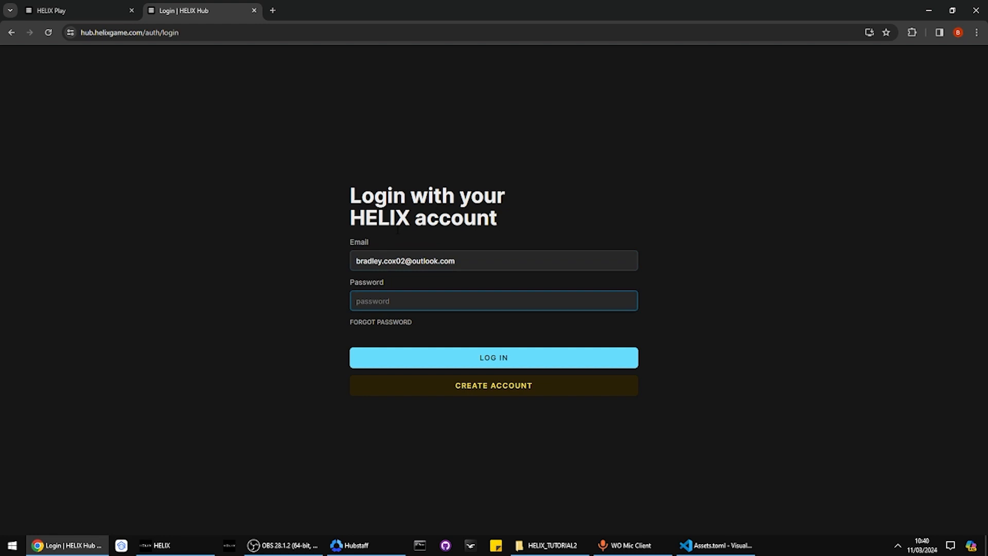
pyautogui.press('Return')
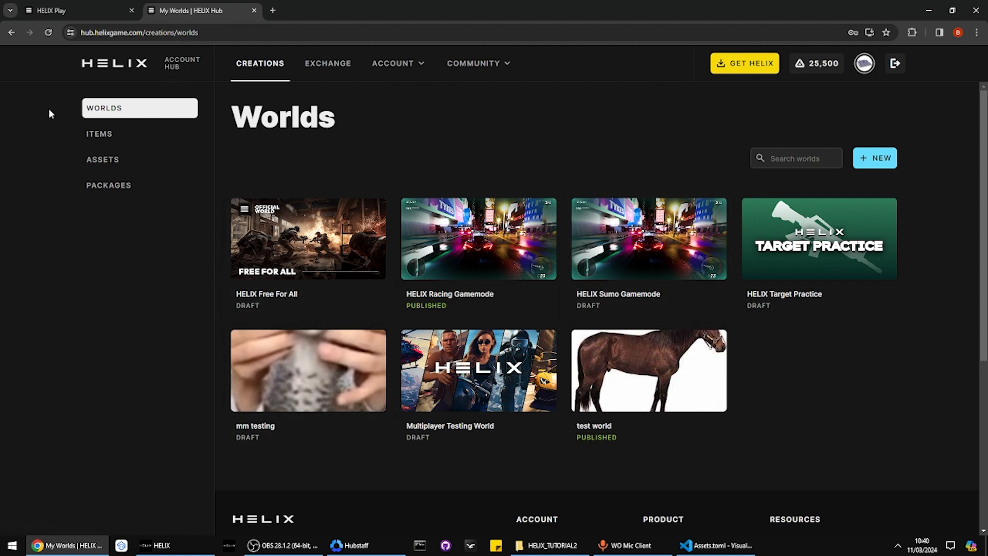
# Browse the Items, Assets and Packages among your creations, then return to Worlds
pyautogui.click(95, 134)
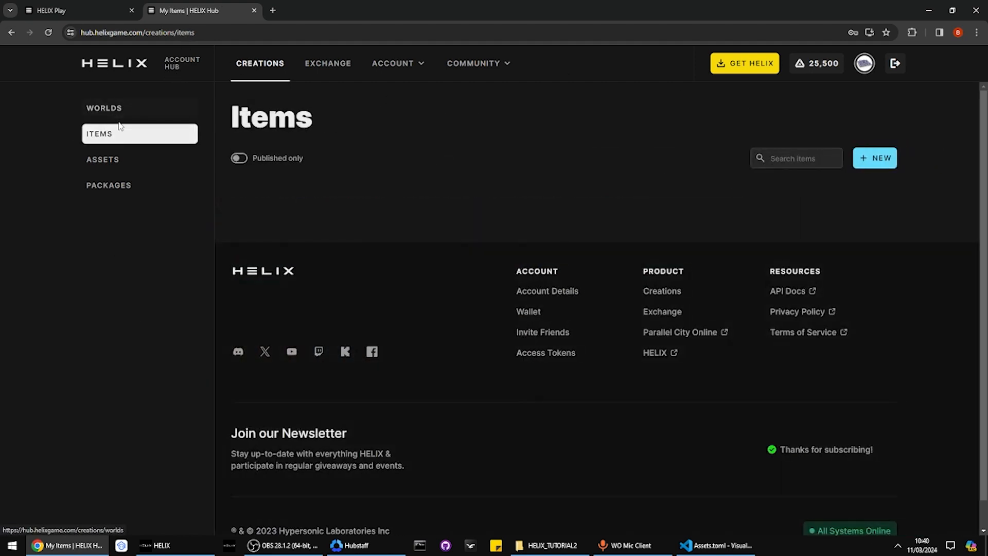
pyautogui.click(121, 162)
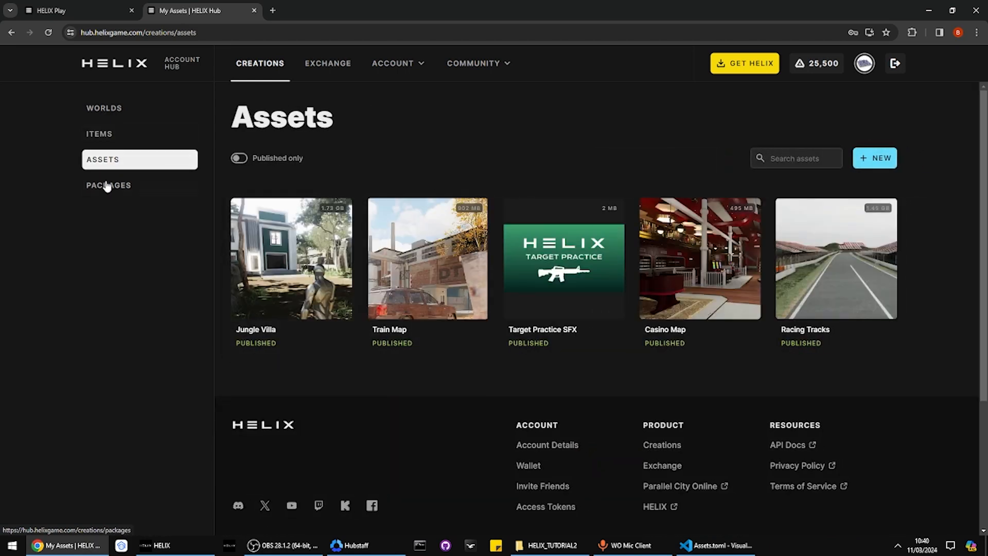
pyautogui.click(107, 186)
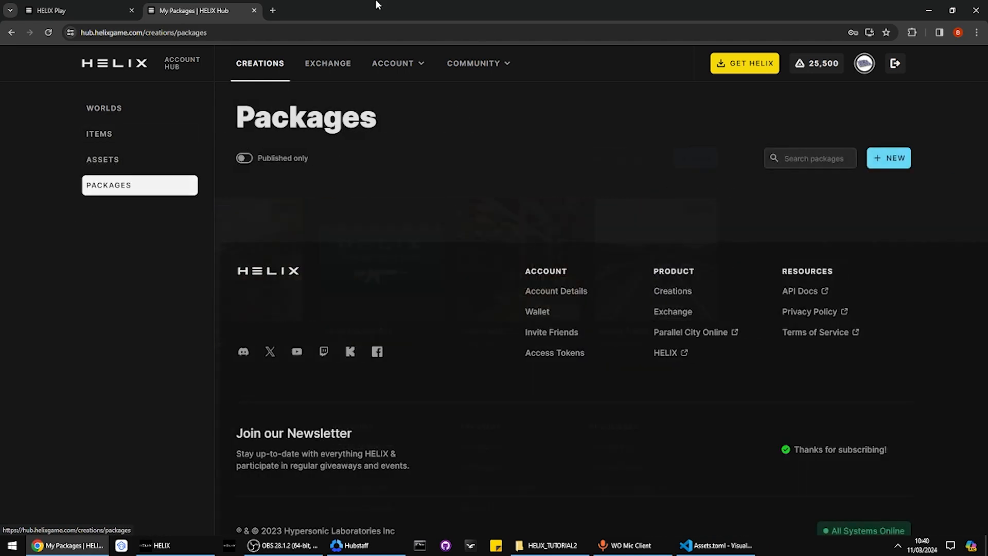
pyautogui.click(133, 105)
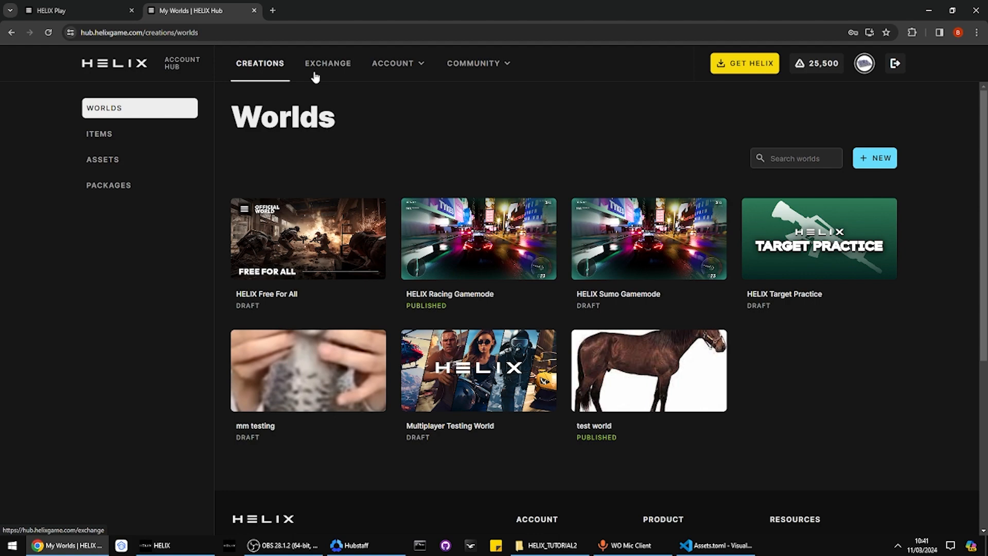
# Download the free Markers prop as a zip from the HELIX Exchange
pyautogui.click(315, 76)
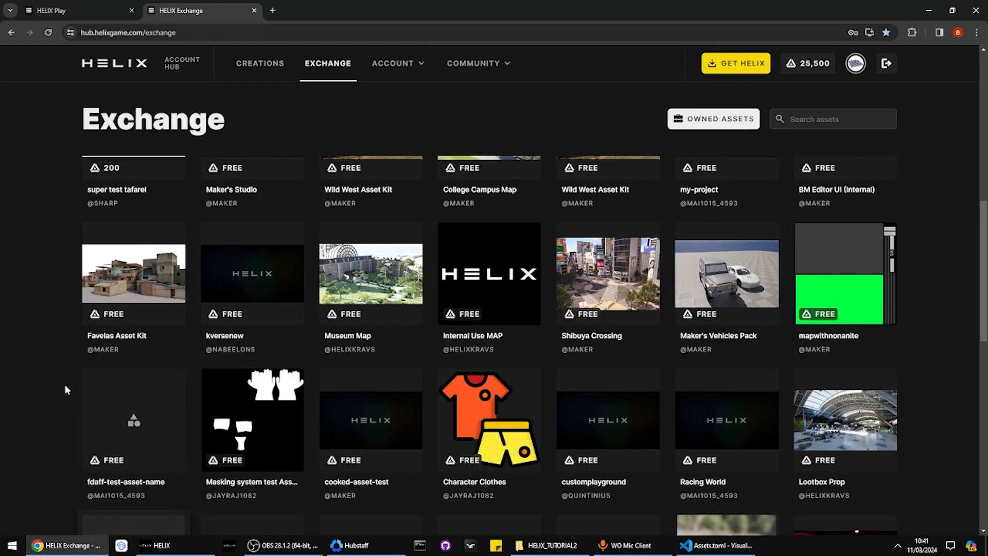
pyautogui.scroll(-2, 193, 386)
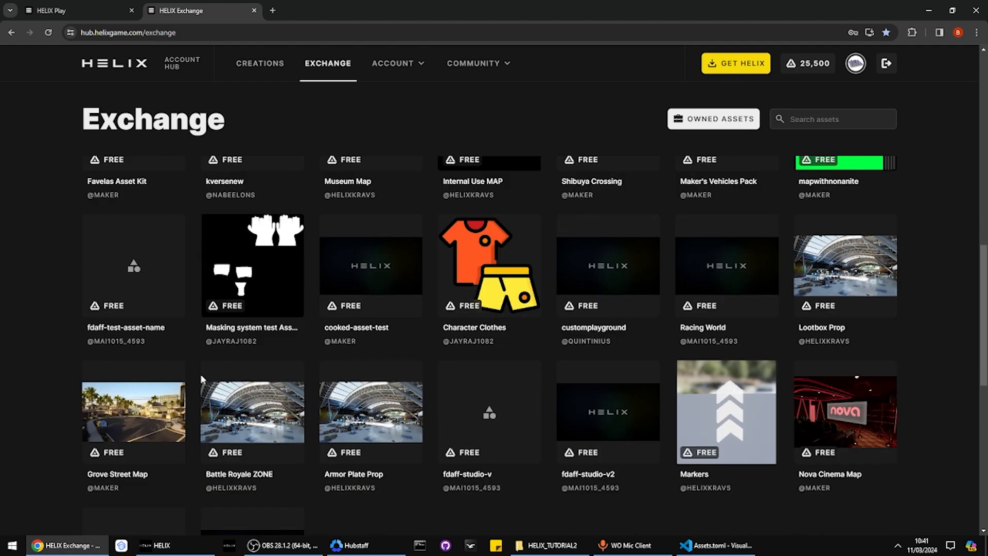
pyautogui.click(708, 432)
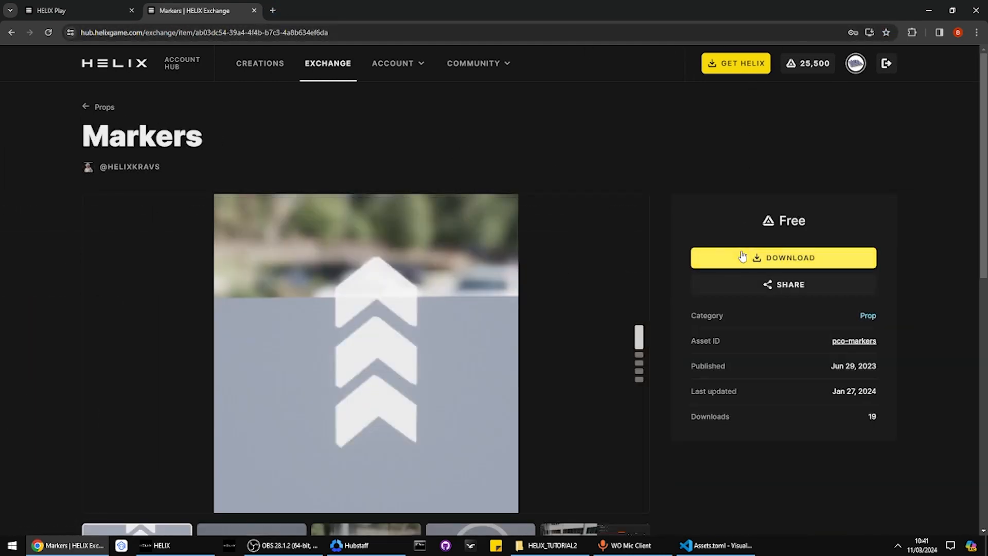
pyautogui.click(742, 255)
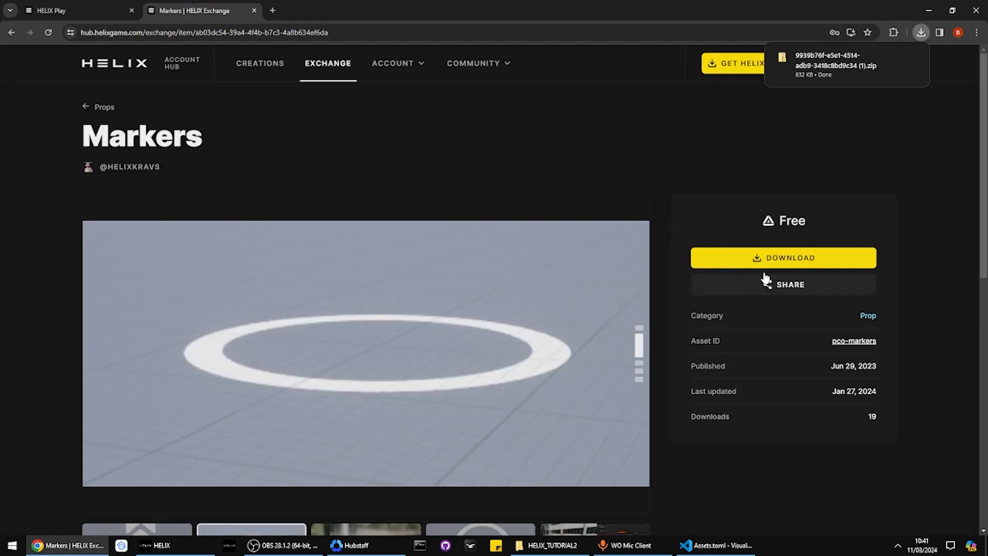
# Copy the pco-markers asset ID from the Markers prop page
pyautogui.moveTo(829, 344); pyautogui.dragTo(874, 345)
pyautogui.click(879, 343)
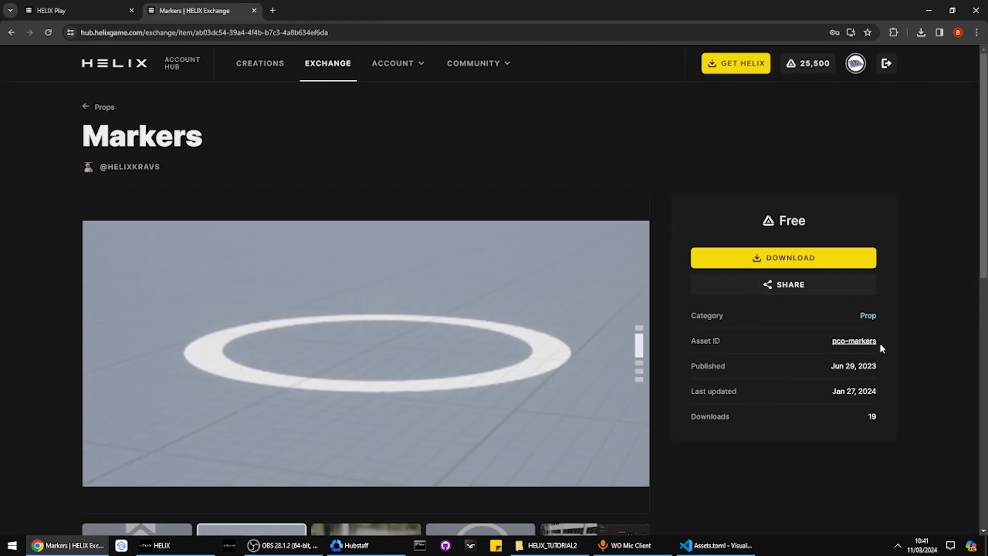
pyautogui.click(859, 342)
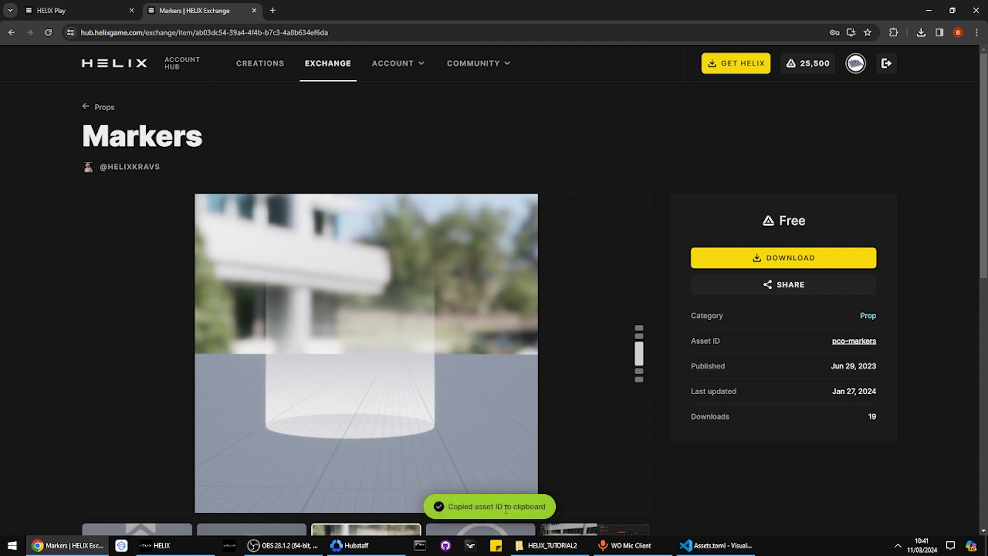
pyautogui.moveTo(830, 345); pyautogui.dragTo(891, 348)
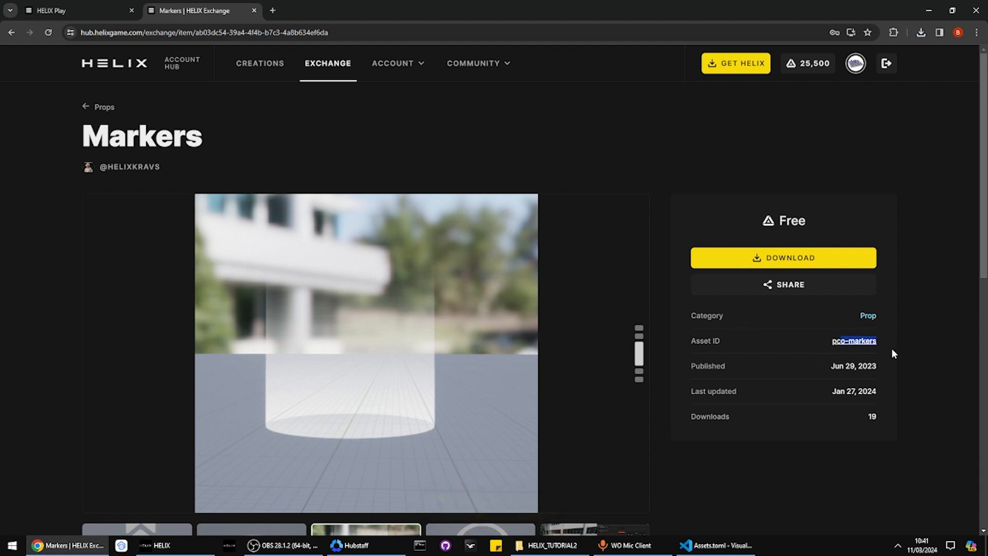
pyautogui.click(888, 347)
pyautogui.moveTo(775, 222); pyautogui.dragTo(822, 221)
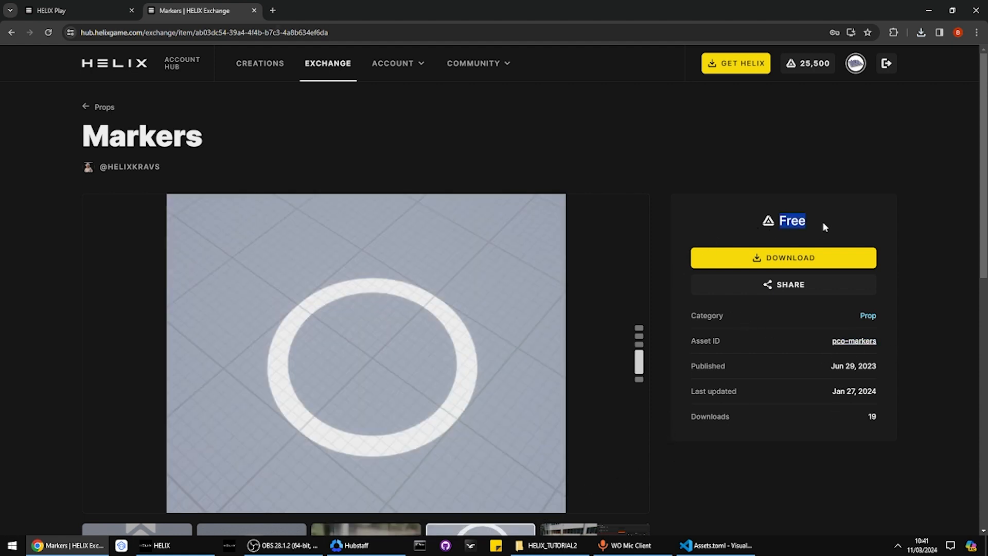
# Drag the downloaded Markers zip from Chrome's downloads into the project's Assets folder
pyautogui.click(921, 33)
pyautogui.moveTo(804, 105); pyautogui.dragTo(153, 126)
pyautogui.hotkey('alt', 'Tab')
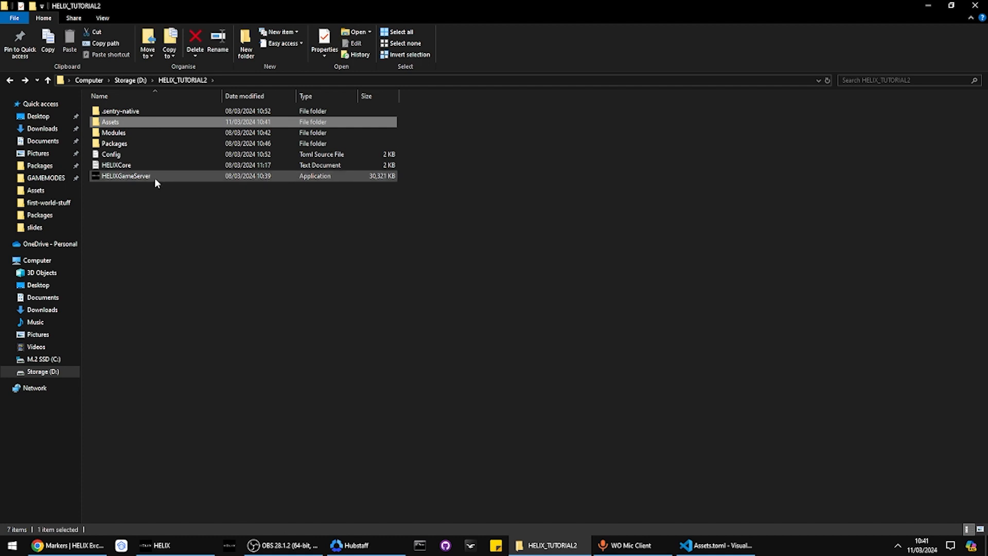
# Extract all contents of the Markers zip into its suggested folder in Assets
pyautogui.doubleClick(147, 122)
pyautogui.click(131, 114)
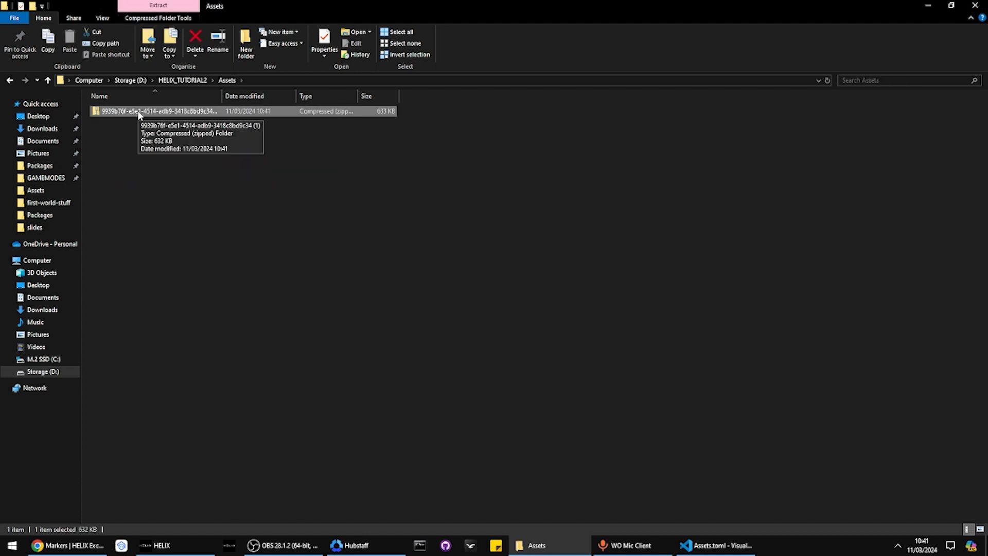
pyautogui.rightClick(139, 116)
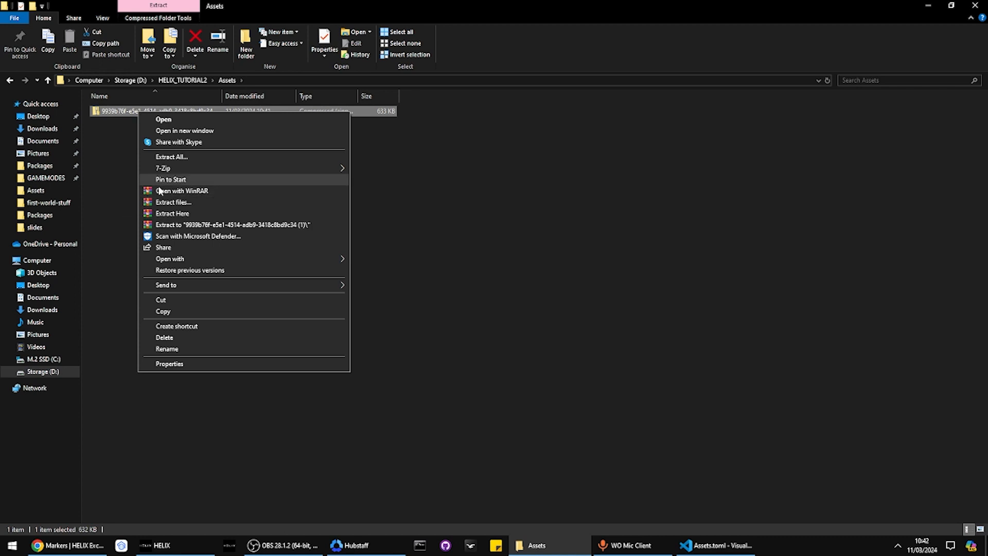
pyautogui.click(122, 139)
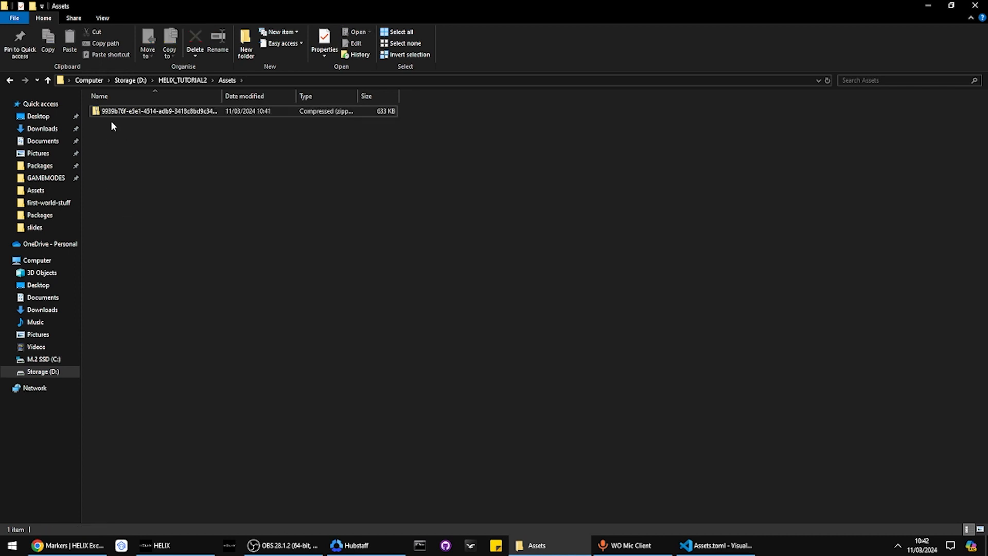
pyautogui.click(108, 113)
pyautogui.rightClick(108, 112)
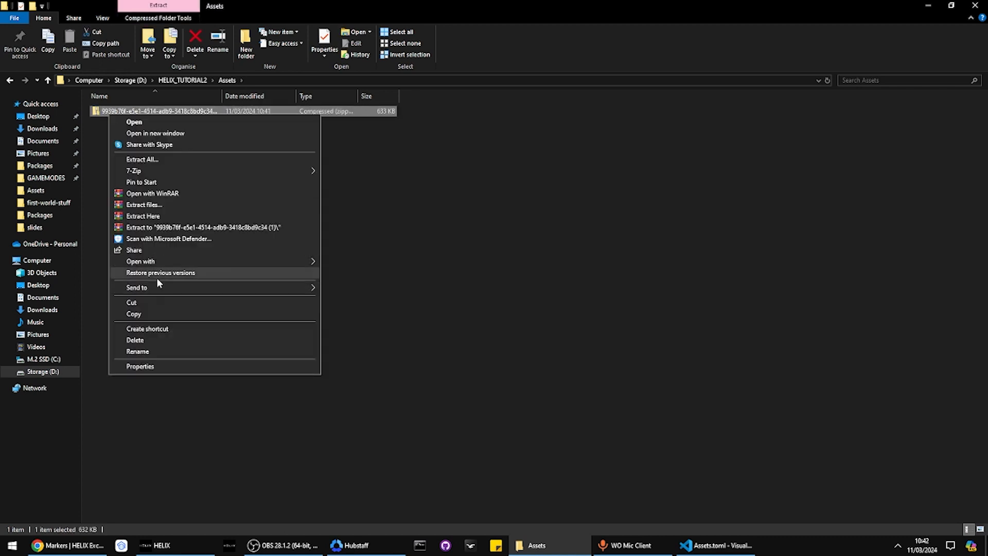
pyautogui.click(133, 160)
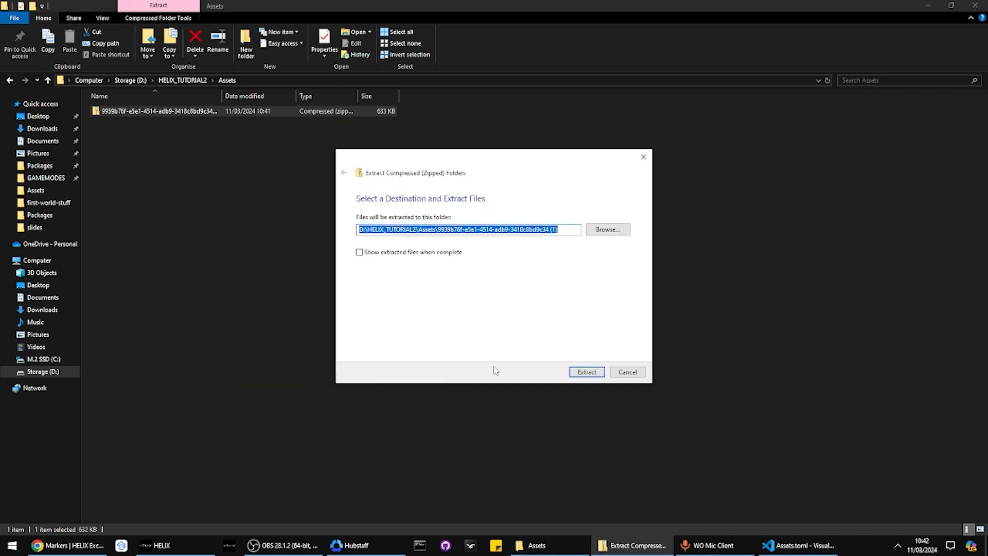
pyautogui.click(576, 372)
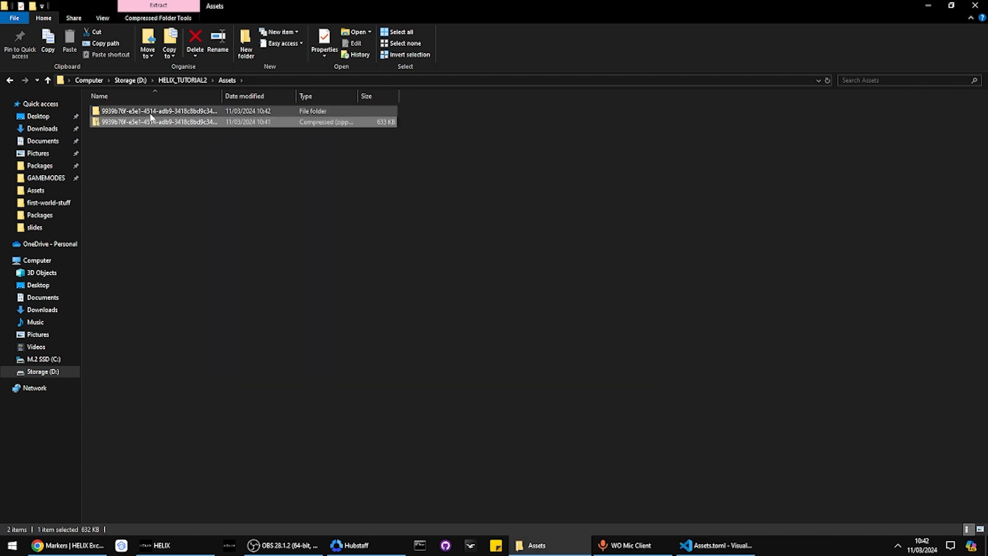
# Move the extracted pco-markers folder up into the Assets folder
pyautogui.click(153, 114)
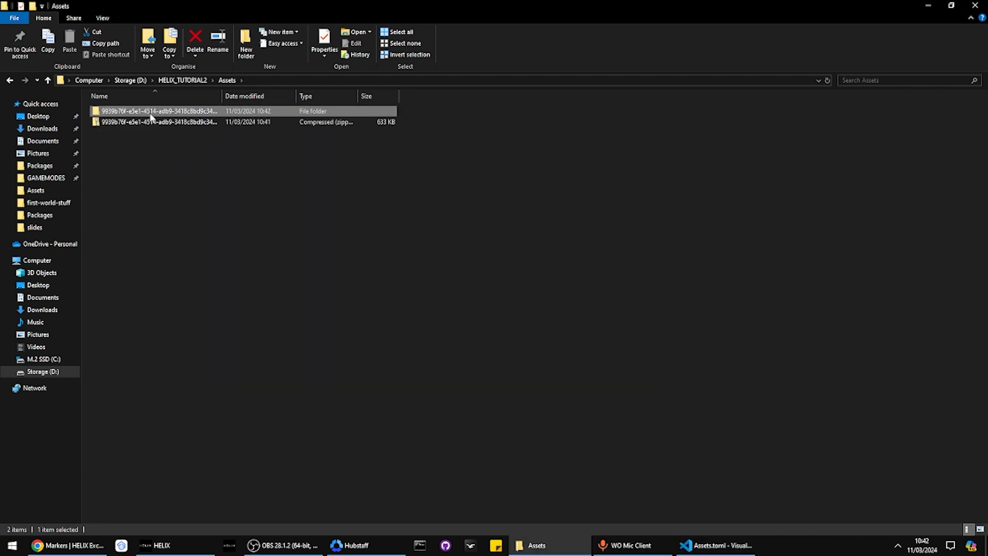
pyautogui.doubleClick(120, 113)
pyautogui.moveTo(119, 112); pyautogui.dragTo(226, 82)
pyautogui.click(227, 80)
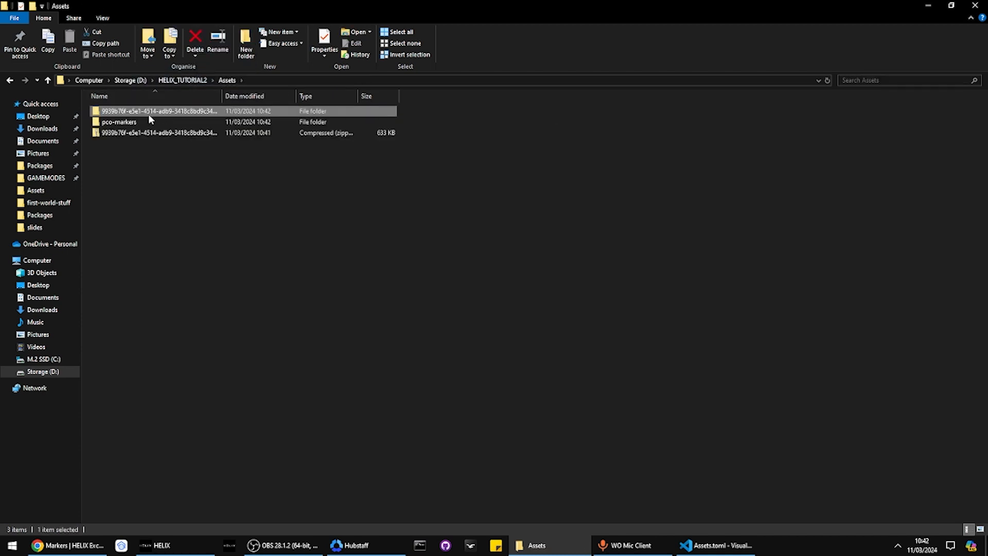
# Delete the two old folders from Assets
pyautogui.click(148, 121)
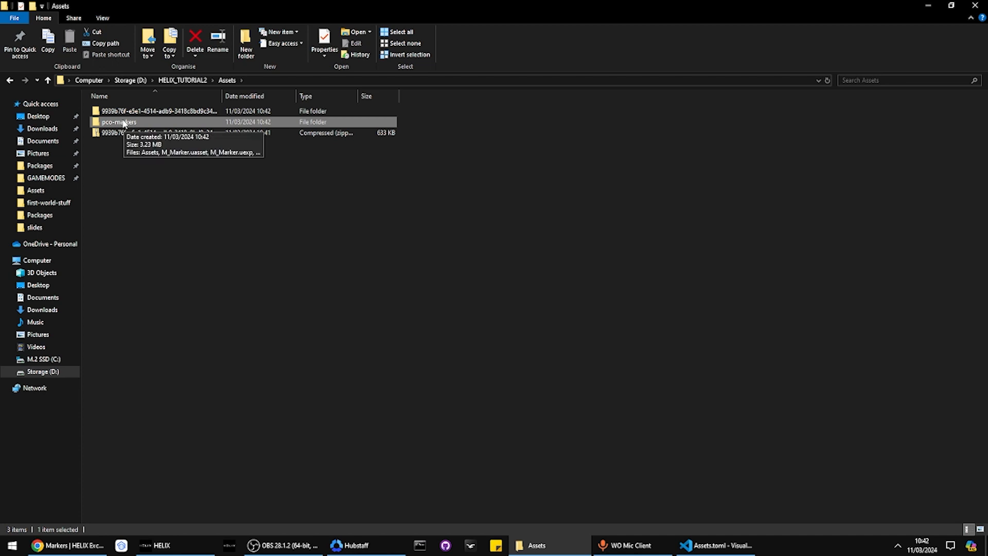
pyautogui.keyDown('ctrl'); pyautogui.click(123, 115); pyautogui.keyUp('ctrl')
pyautogui.rightClick(123, 110)
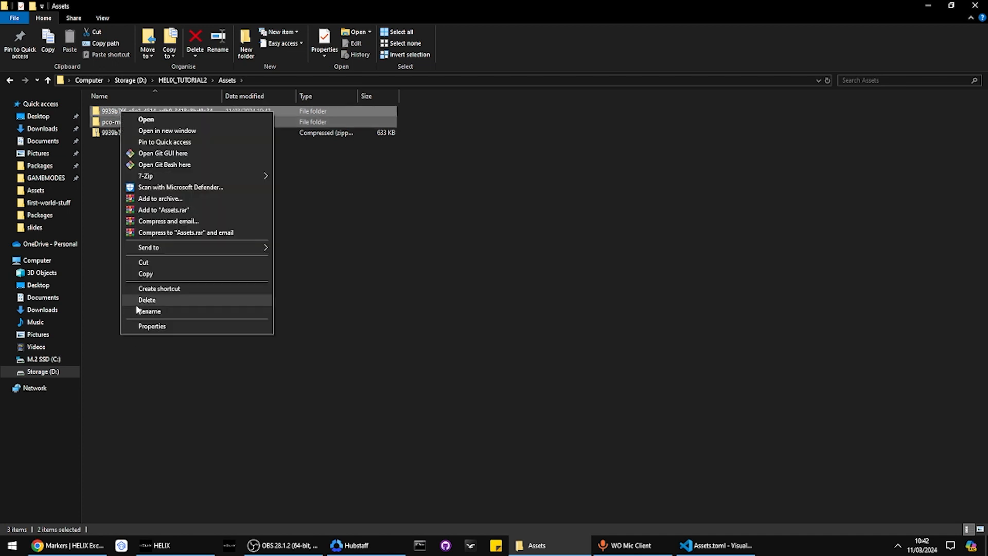
pyautogui.click(150, 299)
# Extract the zip here into Assets, delete the zip, and open pco-markers
pyautogui.rightClick(121, 114)
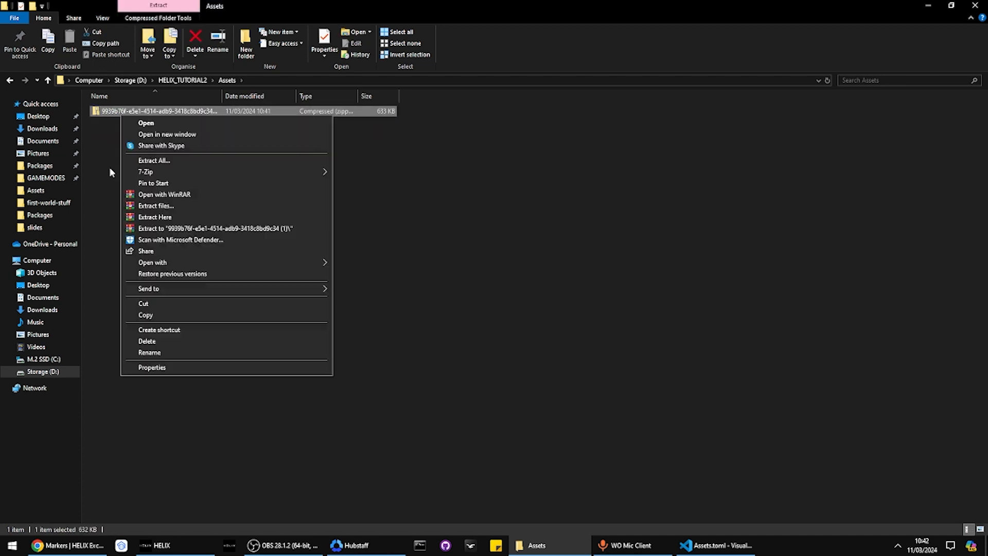
pyautogui.click(135, 217)
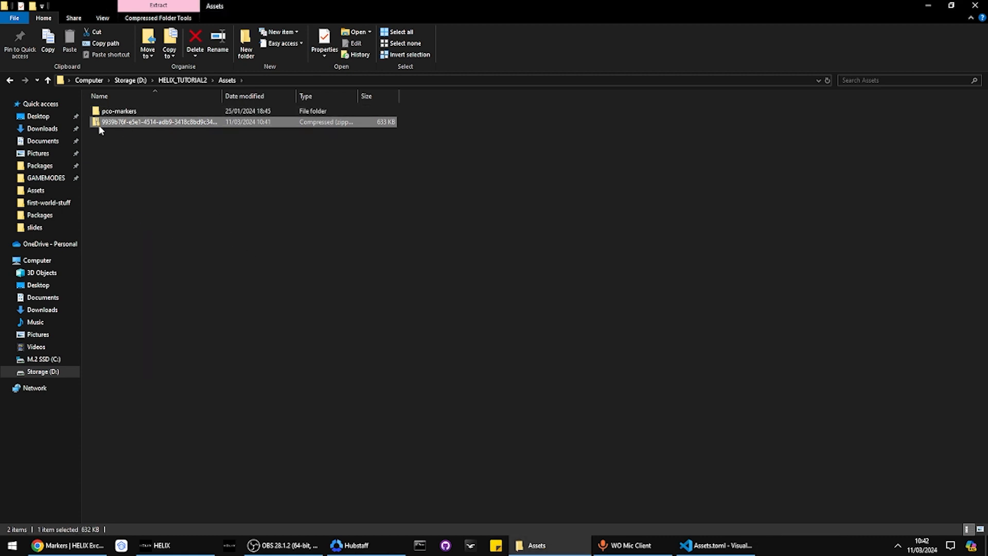
pyautogui.rightClick(99, 124)
pyautogui.click(119, 351)
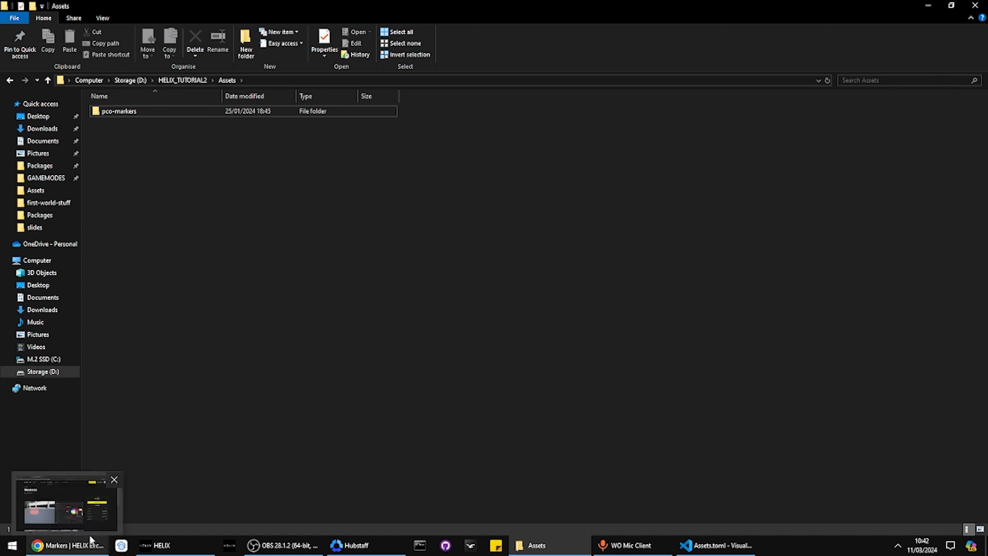
pyautogui.doubleClick(154, 112)
# Open Assets.toml and review the static_meshes names SM_MarkerCylinder and SM_MarkerCircle
pyautogui.doubleClick(147, 113)
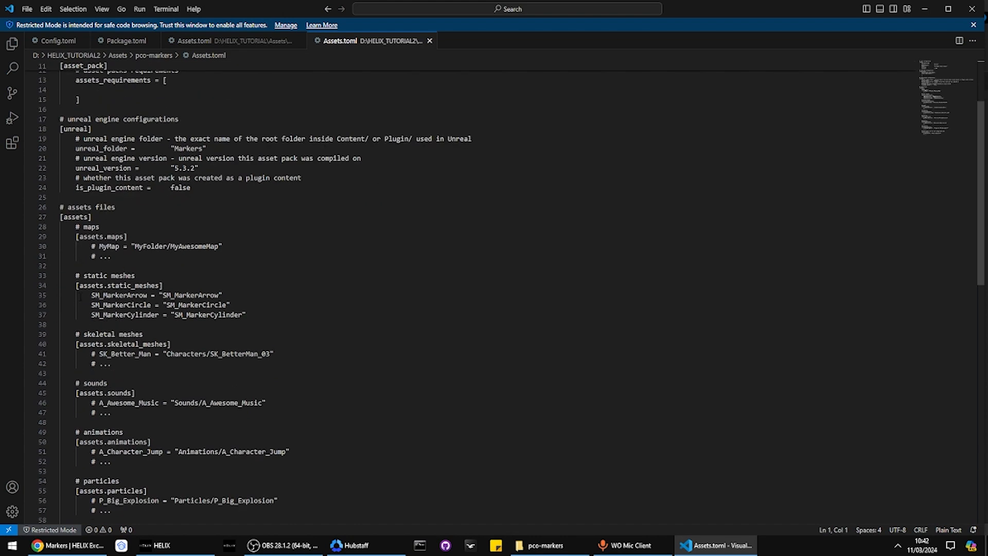
pyautogui.moveTo(80, 297); pyautogui.dragTo(232, 306)
pyautogui.click(122, 326)
pyautogui.doubleClick(125, 314)
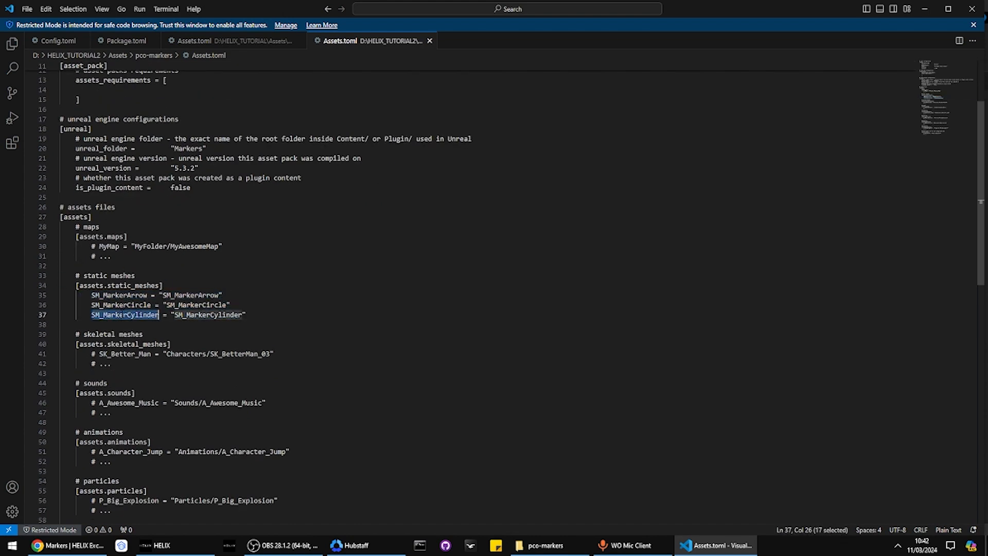
pyautogui.doubleClick(121, 304)
pyautogui.click(115, 285)
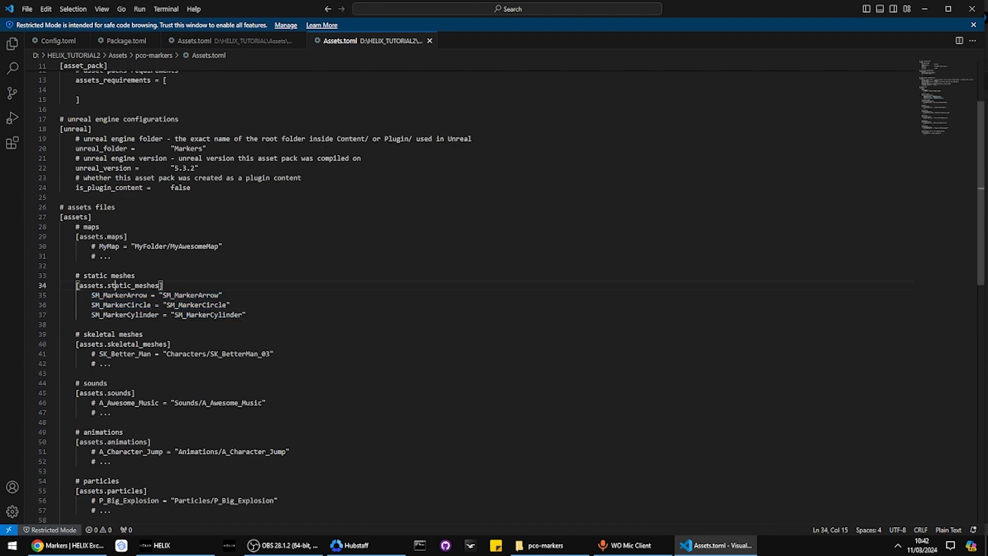
pyautogui.doubleClick(115, 285)
# Go to HELIX_TUTORIAL2 > Packages > test > Server and open Index.lua
pyautogui.click(547, 546)
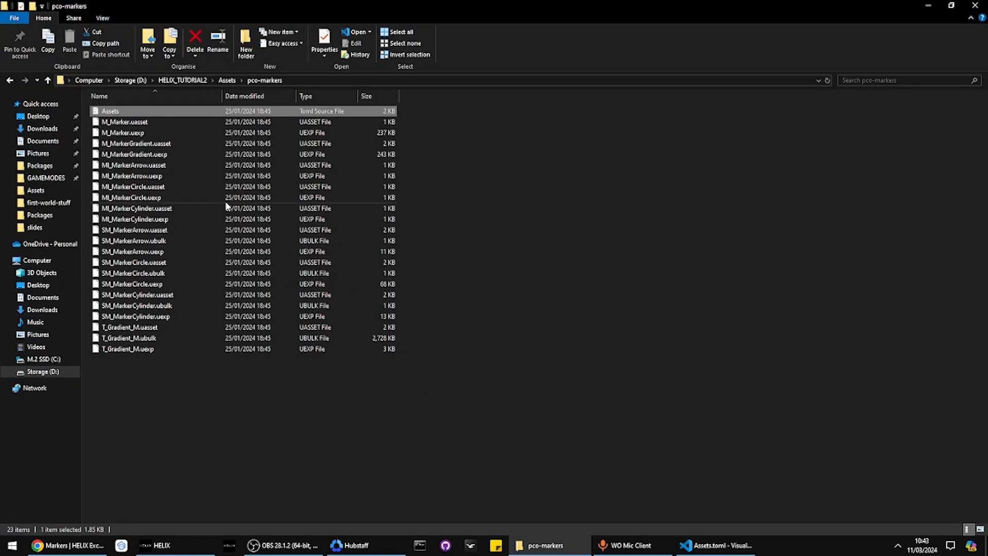
pyautogui.hotkey('alt', 'Left')
pyautogui.hotkey('alt', 'Left')
pyautogui.click(609, 284)
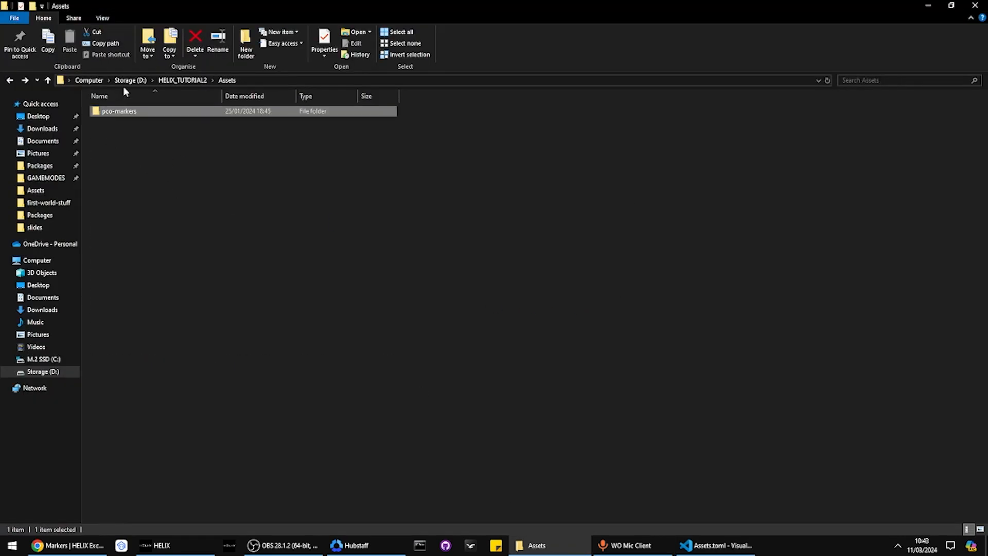
pyautogui.click(169, 80)
pyautogui.doubleClick(128, 142)
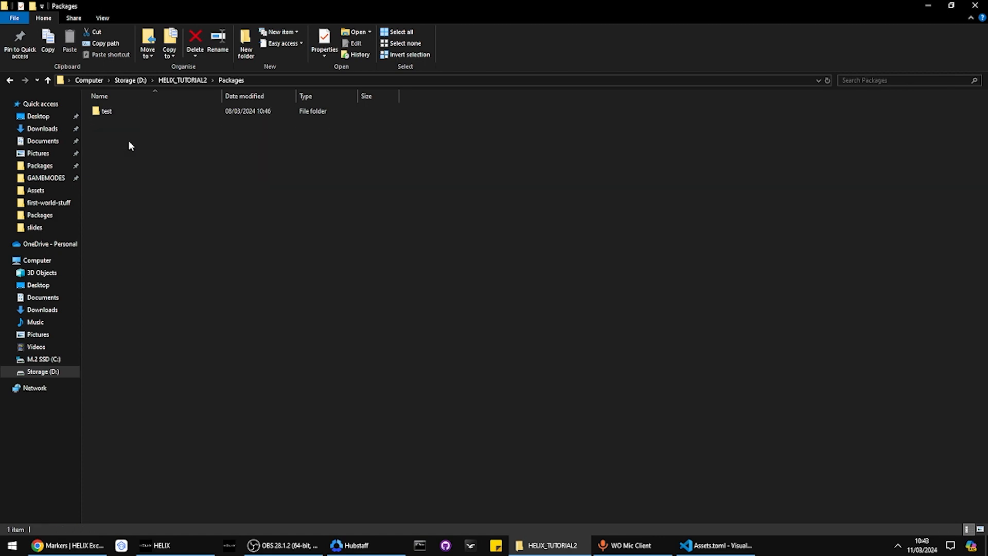
pyautogui.doubleClick(114, 112)
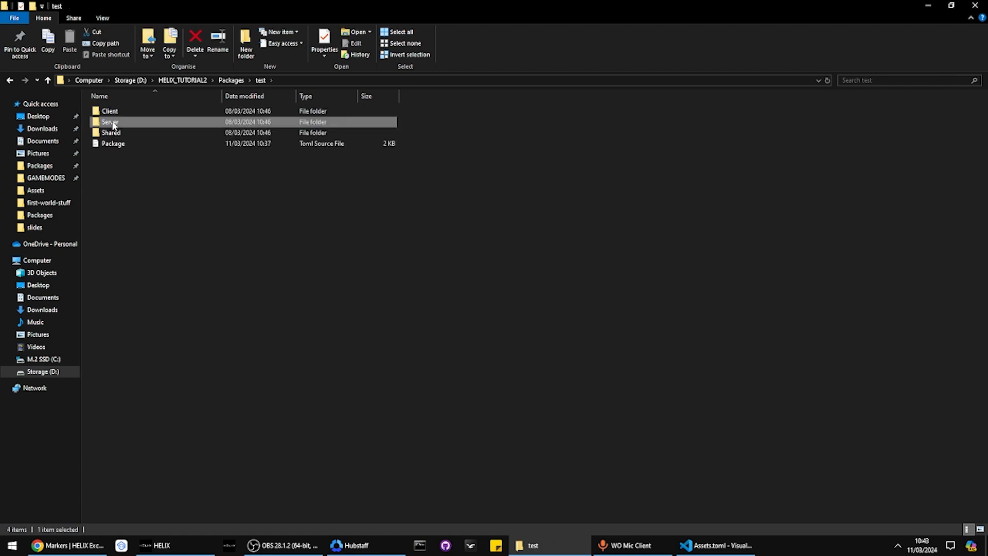
pyautogui.doubleClick(112, 120)
pyautogui.doubleClick(110, 113)
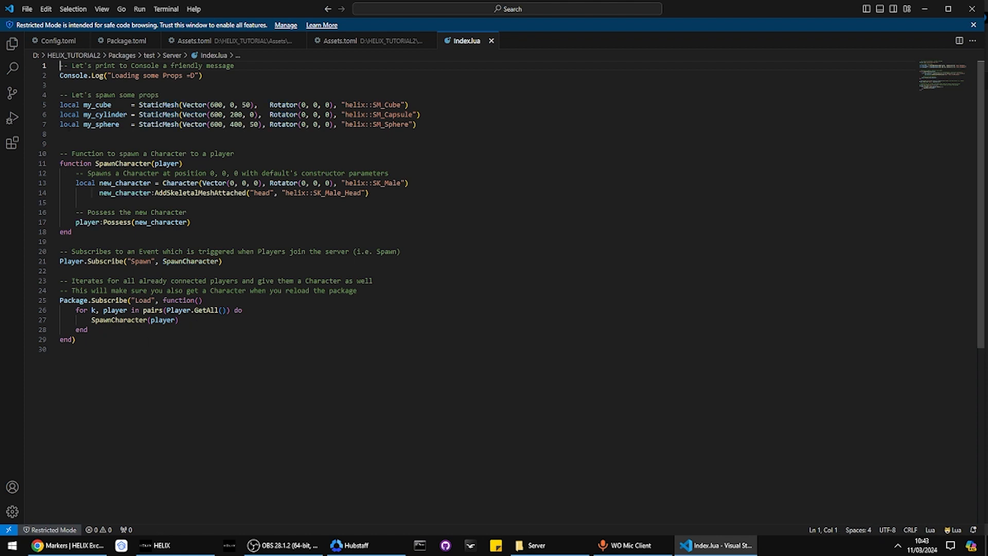
# Replace the opening comment and sample props code with a '---' separator line
pyautogui.moveTo(461, 128); pyautogui.dragTo(3, 57)
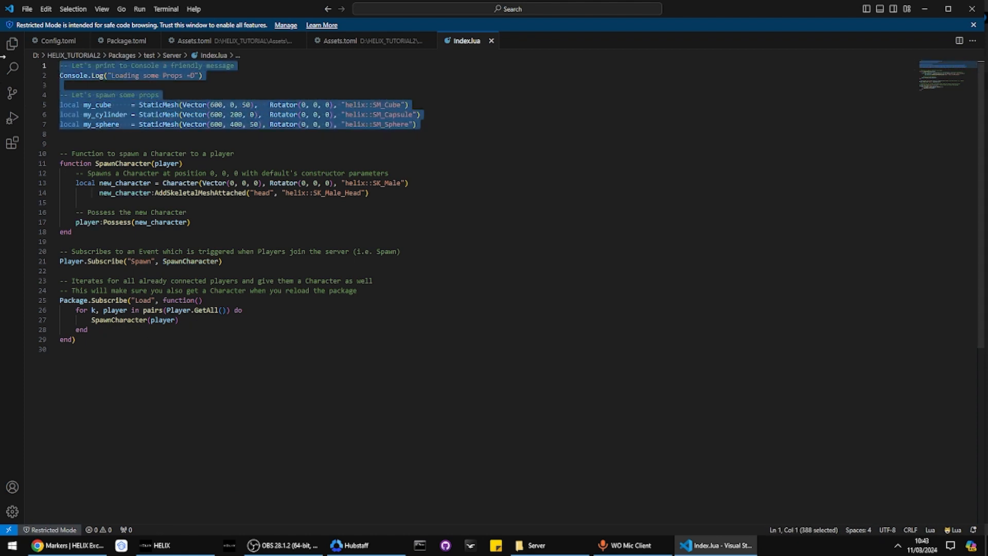
pyautogui.write('-')
pyautogui.press('BackSpace')
pyautogui.press('Down')
pyautogui.write('---')
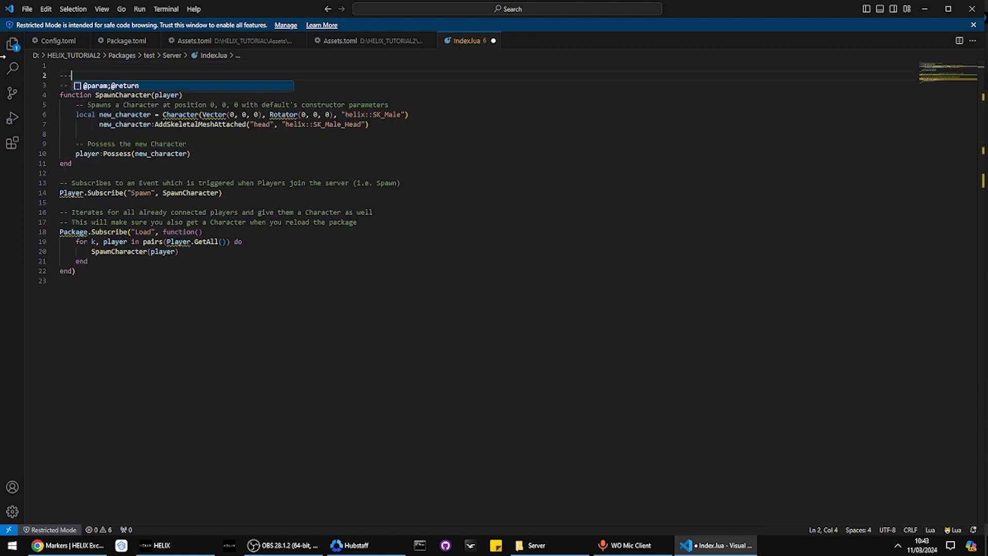
pyautogui.press('Return')
pyautogui.press('BackSpace')
pyautogui.hotkey('ctrl', 'z')
pyautogui.hotkey('ctrl', 'z')
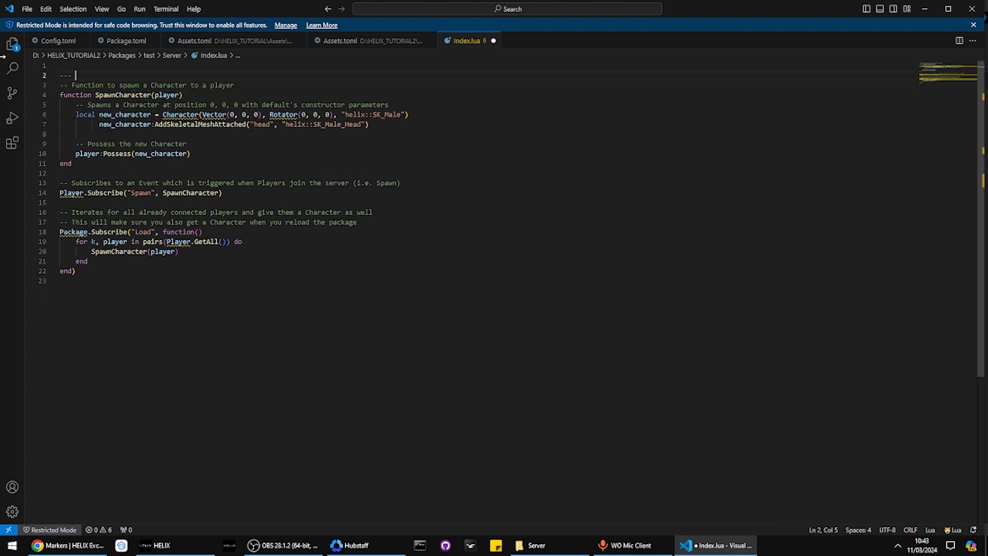
pyautogui.press('BackSpace')
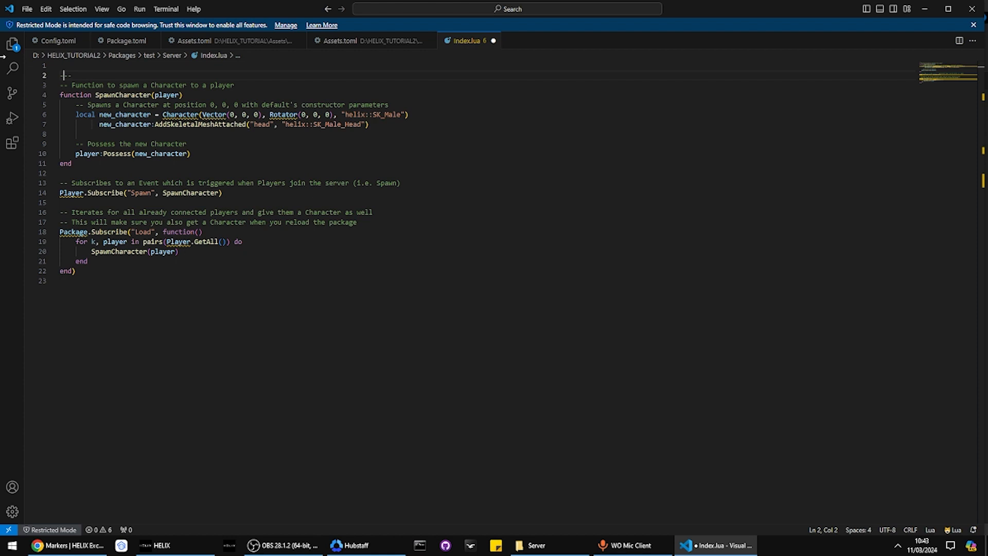
# Insert two blank lines above the separator, leaving the caret on line 2
pyautogui.press('Left')
pyautogui.press('Down')
pyautogui.press('Return')
pyautogui.press('Up')
pyautogui.press('Up')
pyautogui.press('Up')
pyautogui.press('Return')
pyautogui.press('Return')
pyautogui.press('Up')
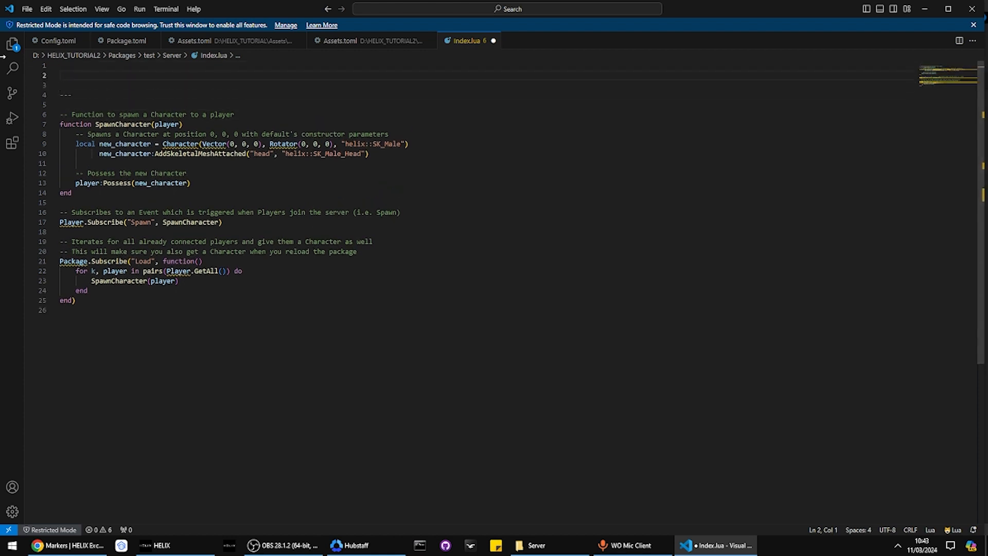
# Write `local marker1 = StaticMesh()` on line 2 and show installed extensions
pyautogui.write('local ')
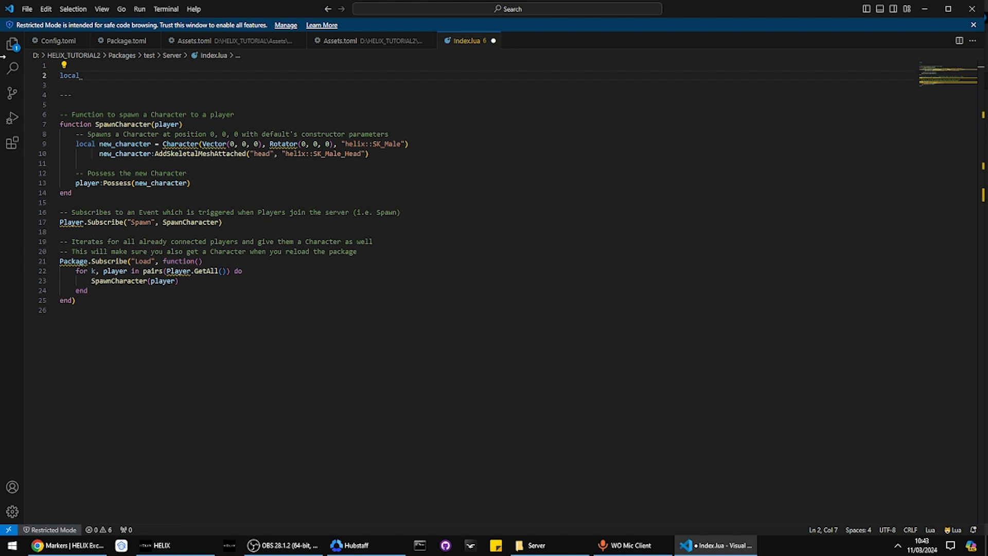
pyautogui.write('marker_cylinde')
pyautogui.press('BackSpace')
pyautogui.press('BackSpace')
pyautogui.press('BackSpace')
pyautogui.press('BackSpace')
pyautogui.press('BackSpace')
pyautogui.press('BackSpace')
pyautogui.press('BackSpace')
pyautogui.press('BackSpace')
pyautogui.write('1 = stati')
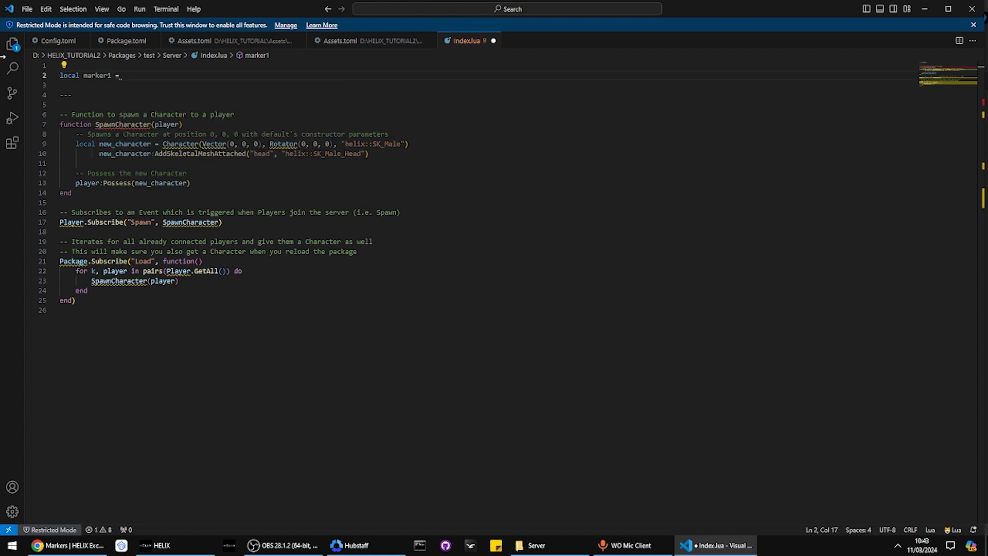
pyautogui.press('BackSpace')
pyautogui.press('BackSpace')
pyautogui.press('BackSpace')
pyautogui.press('BackSpace')
pyautogui.press('BackSpace')
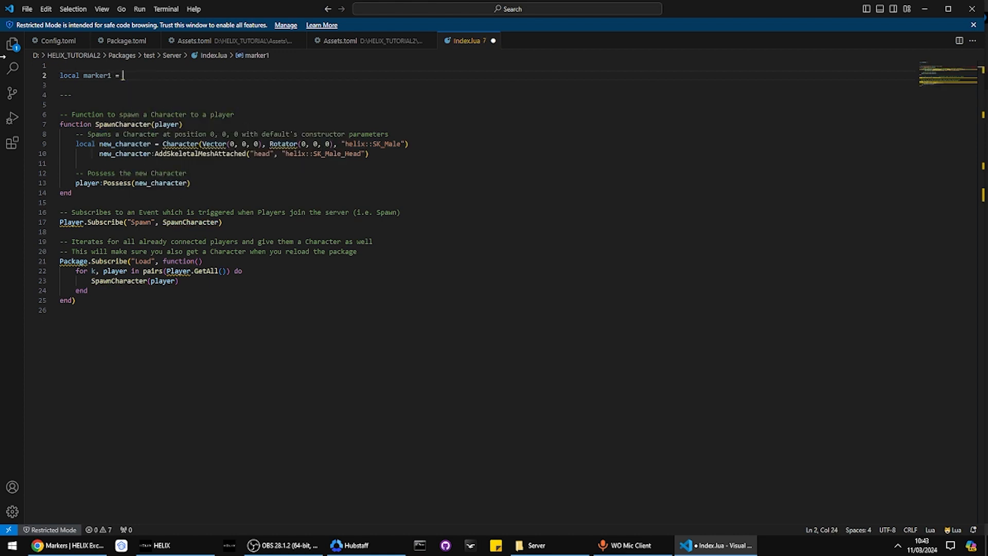
pyautogui.write('StaticMesh(')
pyautogui.click(11, 145)
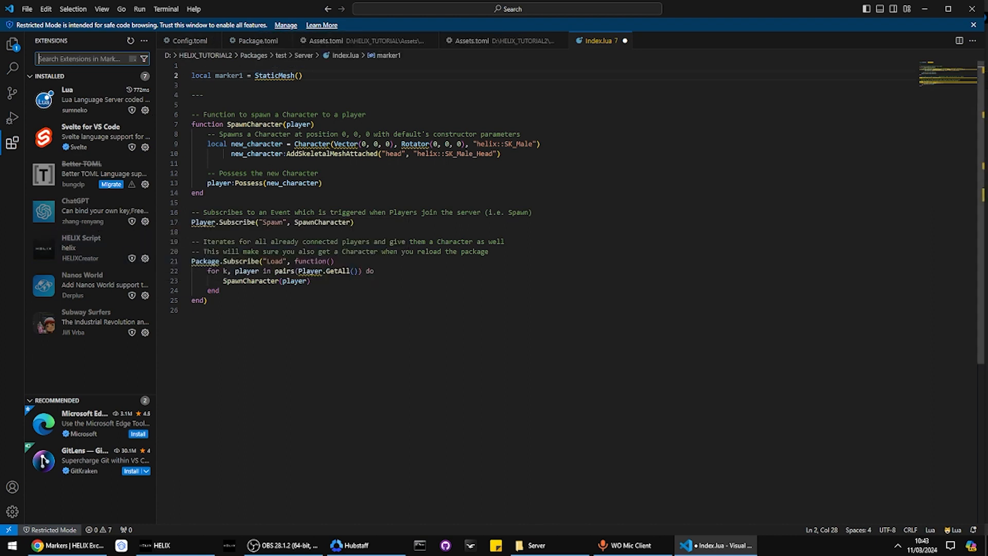
# Trust the current workspace and return to Index.lua
pyautogui.moveTo(133, 264)
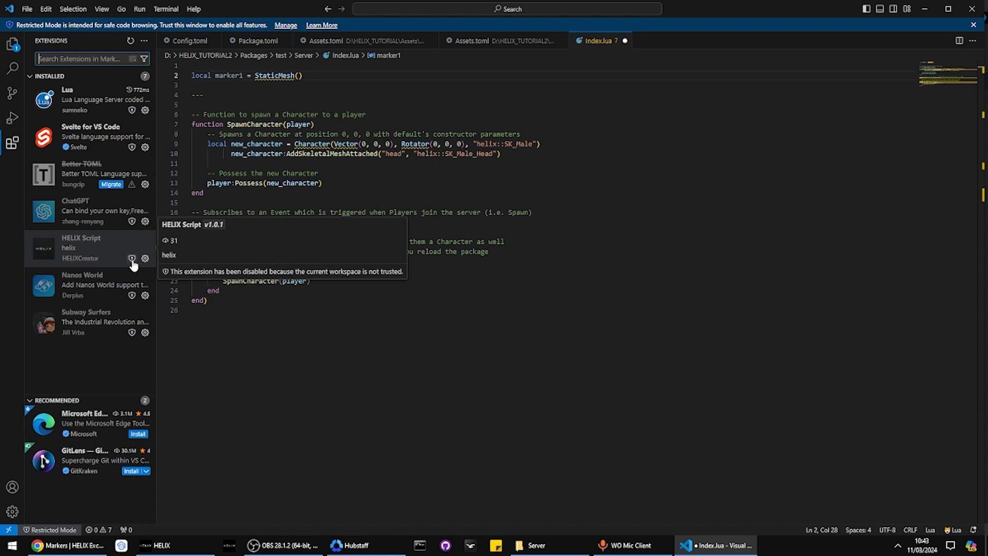
pyautogui.click(132, 259)
pyautogui.click(459, 269)
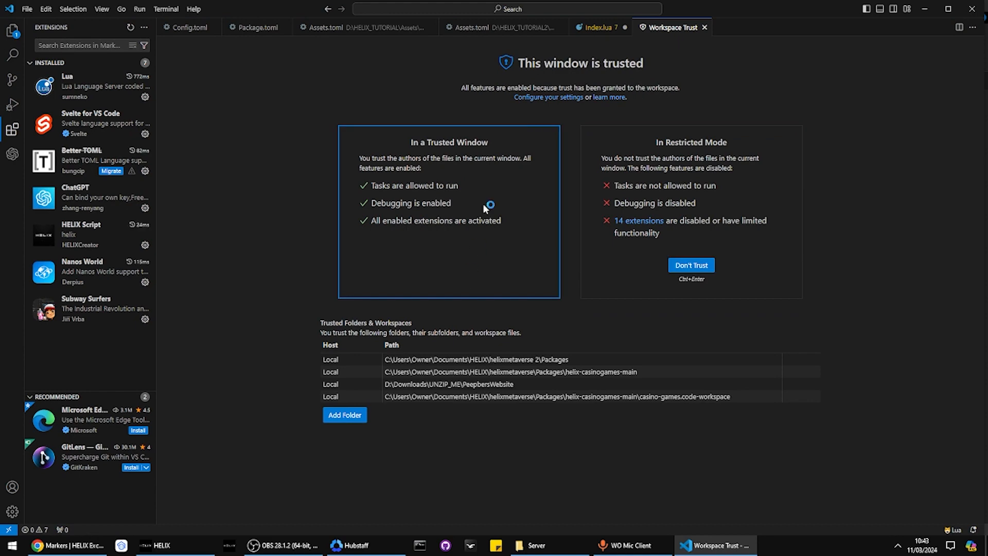
pyautogui.click(591, 27)
# Give StaticMesh the position argument Vector(0,500,0) and save Index.lua
pyautogui.moveTo(333, 67); pyautogui.dragTo(254, 62)
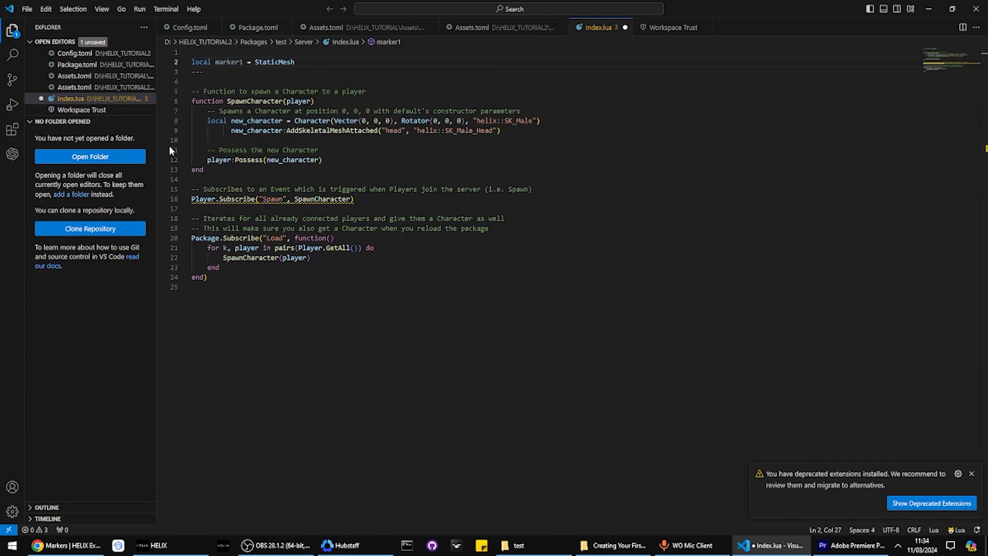
pyautogui.write('(')
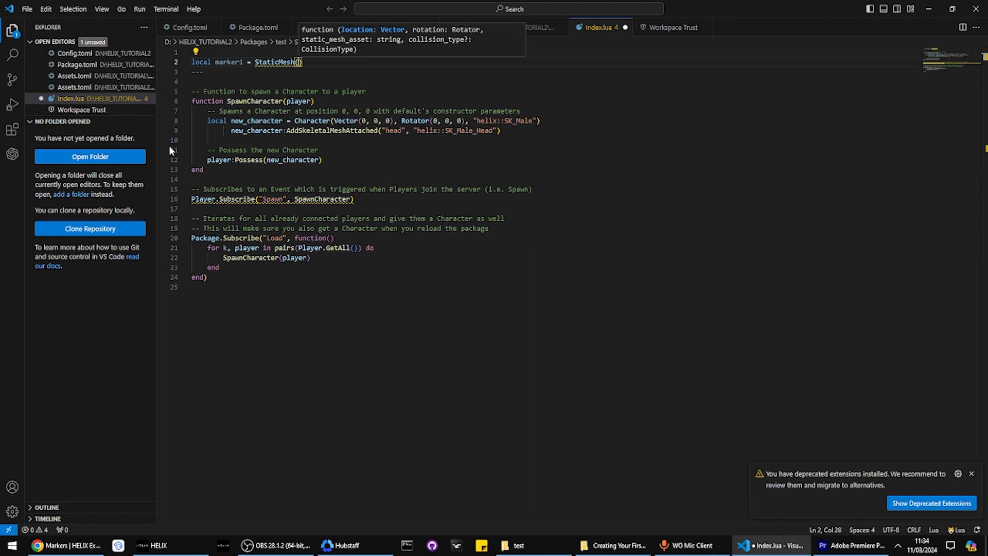
pyautogui.write('Vector')
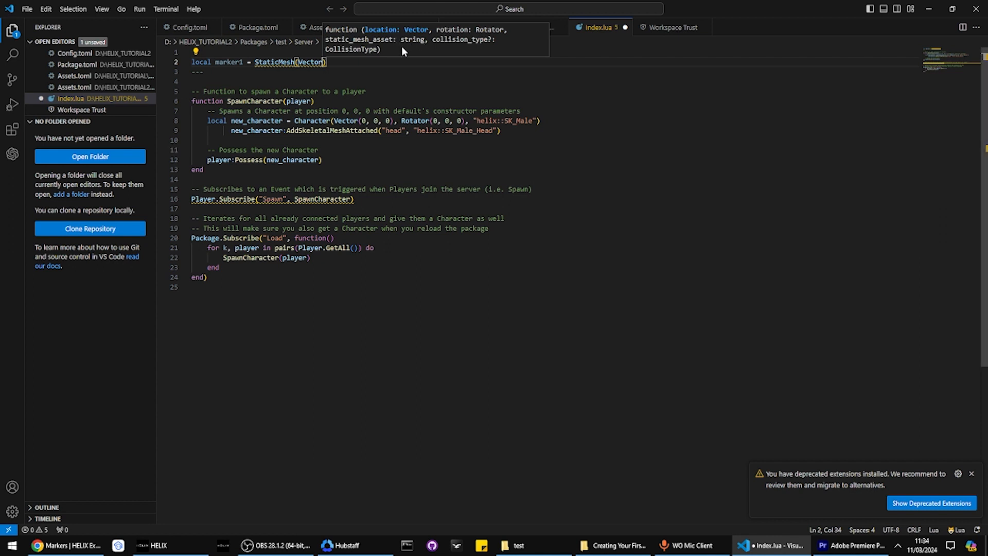
pyautogui.write('(')
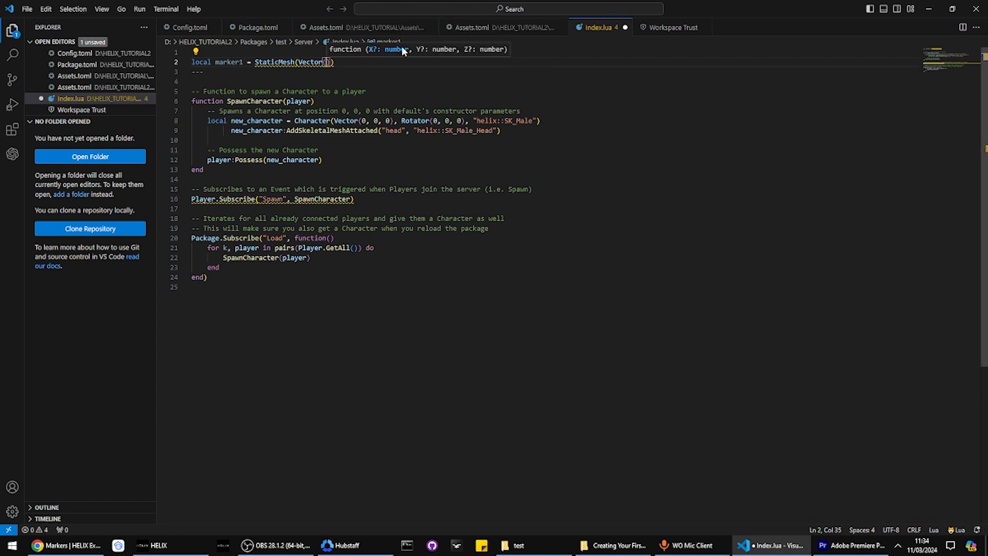
pyautogui.write('0,500,')
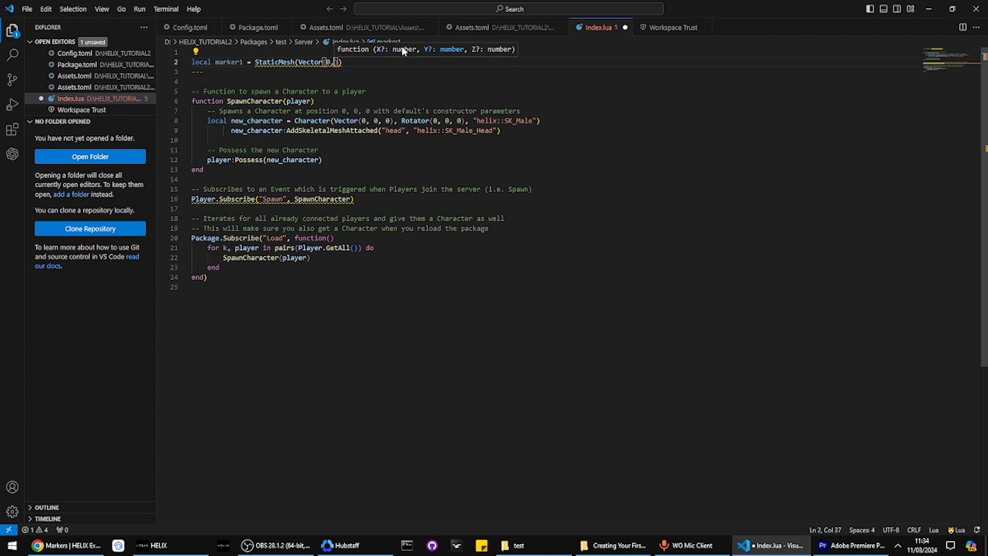
pyautogui.write('0')
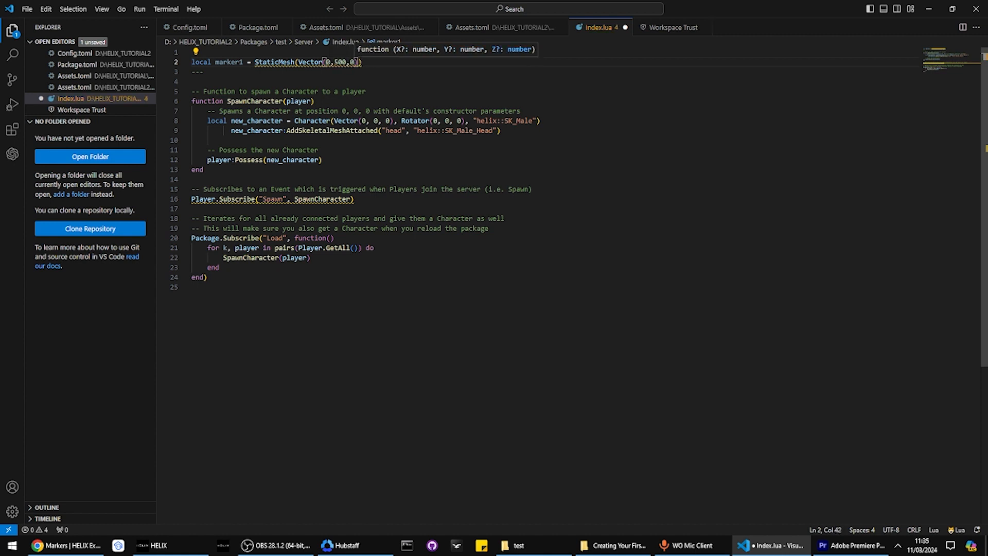
pyautogui.press('Left')
pyautogui.press('Left')
pyautogui.press('Left')
pyautogui.press('Left')
pyautogui.press('Left')
pyautogui.press('Left')
pyautogui.press('Left')
pyautogui.hotkey('shift', 'Right')
pyautogui.hotkey('shift', 'Right')
pyautogui.hotkey('shift', 'Right')
pyautogui.hotkey('shift', 'Right')
pyautogui.hotkey('shift', 'Right')
pyautogui.hotkey('shift', 'Right')
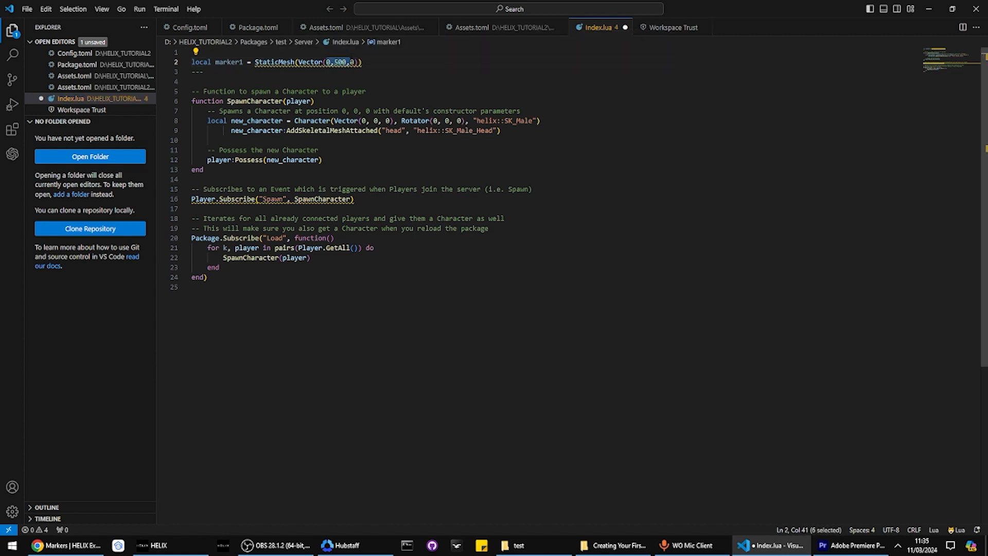
pyautogui.hotkey('ctrl', 's')
pyautogui.moveTo(215, 72); pyautogui.dragTo(254, 62)
pyautogui.click(254, 61)
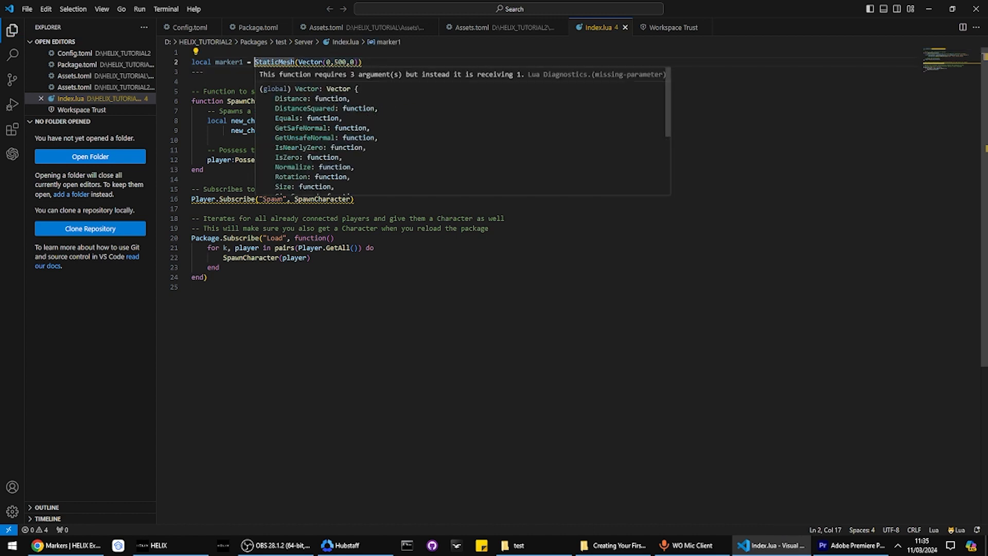
pyautogui.click(580, 265)
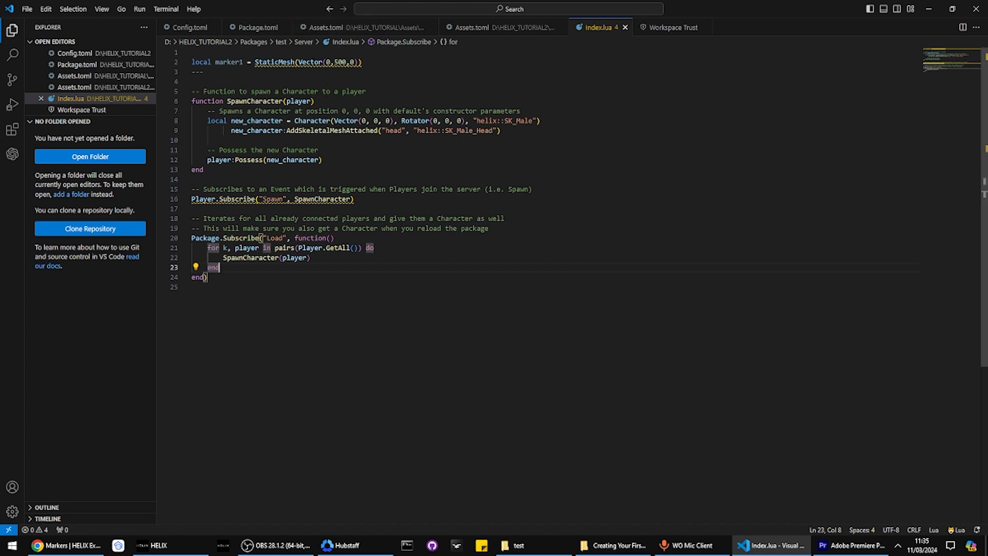
# Delete the stray dashes line, append ',Rotator(),' to the arguments, and close the old Assets.toml
pyautogui.doubleClick(339, 62)
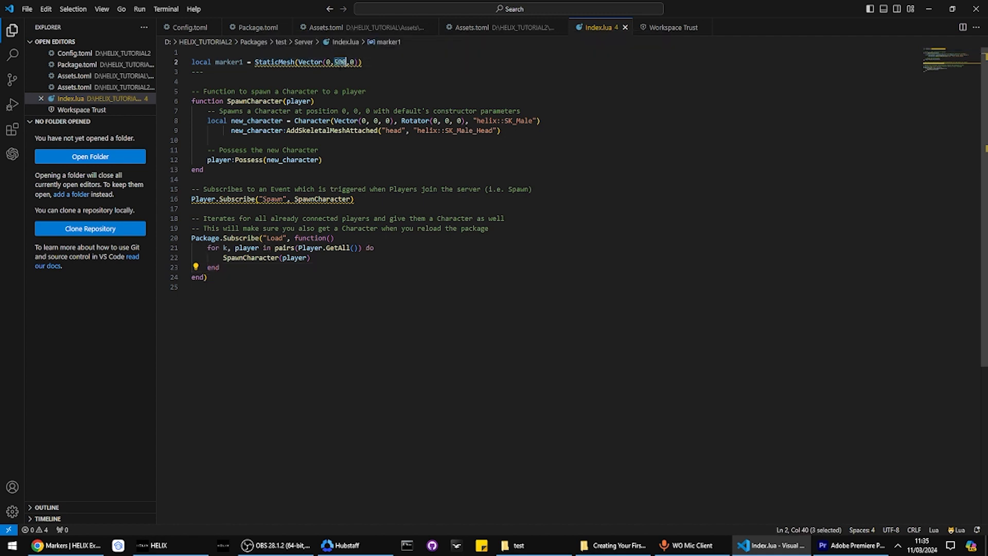
pyautogui.click(353, 63)
pyautogui.click(375, 71)
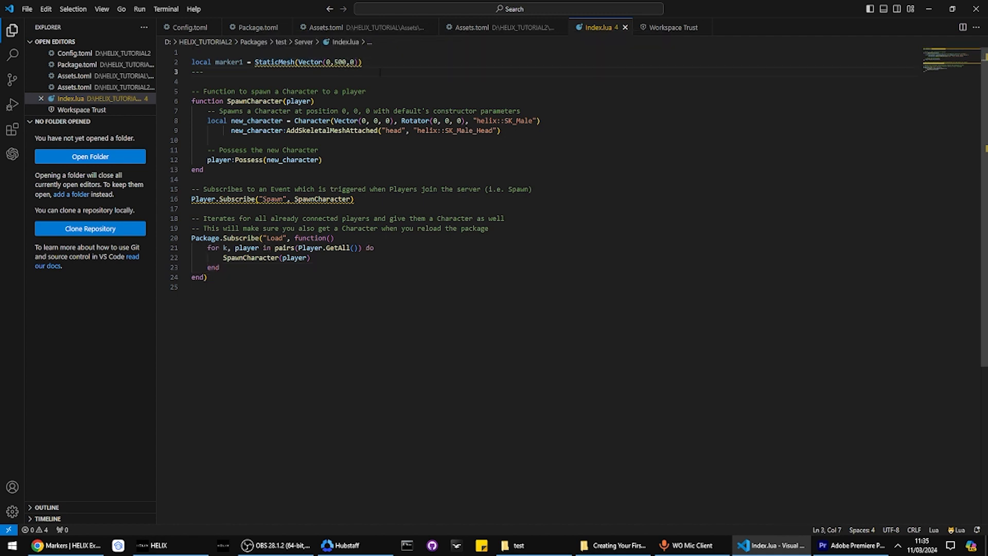
pyautogui.press('BackSpace')
pyautogui.press('BackSpace')
pyautogui.press('BackSpace')
pyautogui.press('BackSpace')
pyautogui.press('BackSpace')
pyautogui.press('BackSpace')
pyautogui.press('BackSpace')
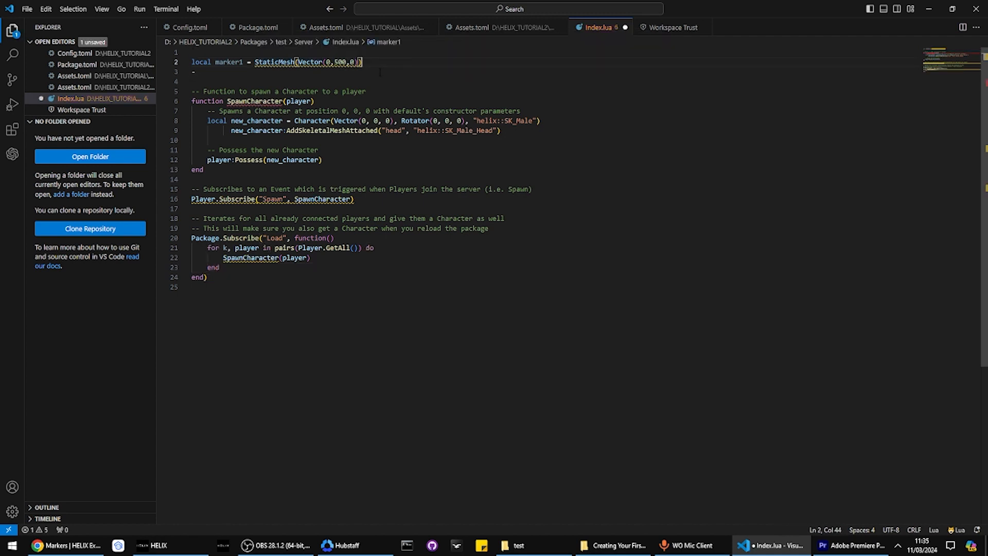
pyautogui.press('Left')
pyautogui.write(',')
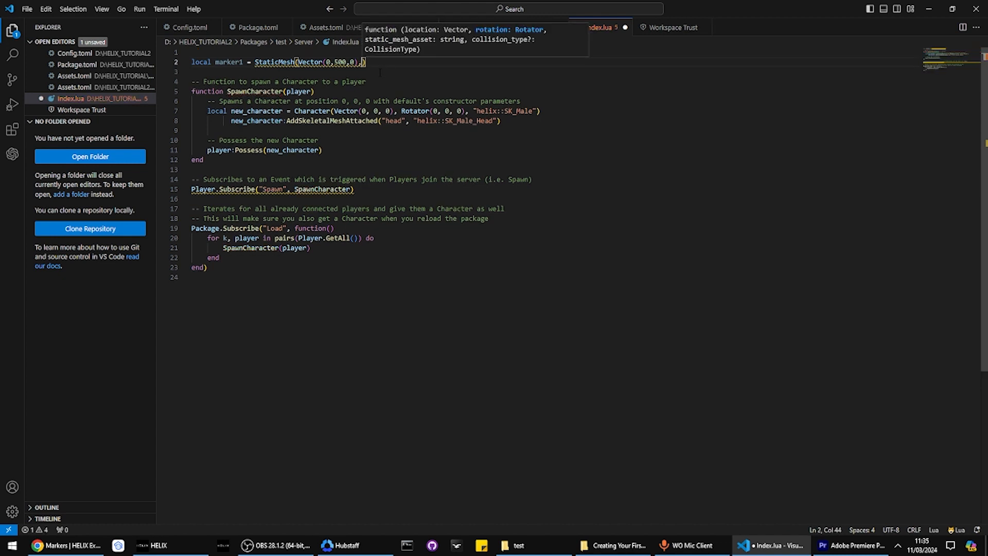
pyautogui.write('Rotator()')
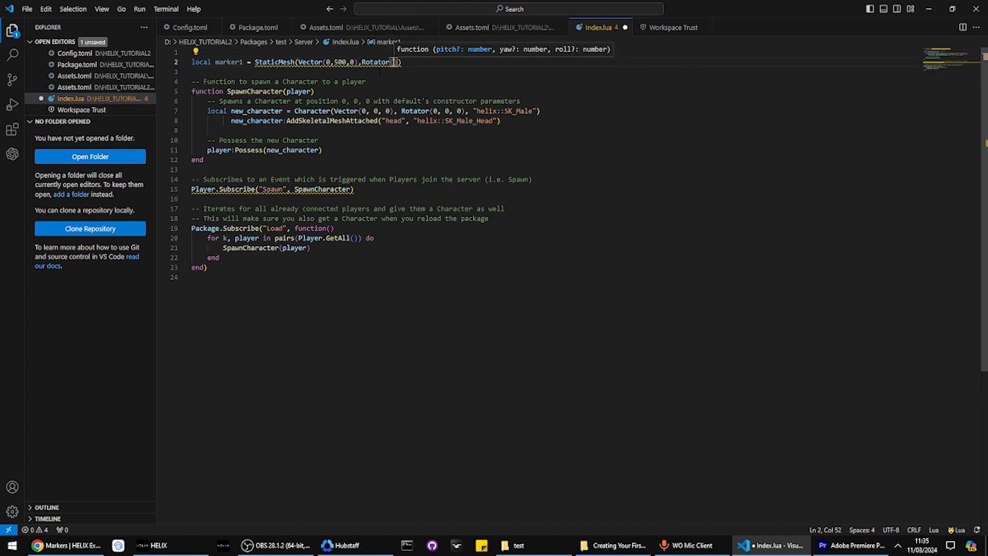
pyautogui.write(',')
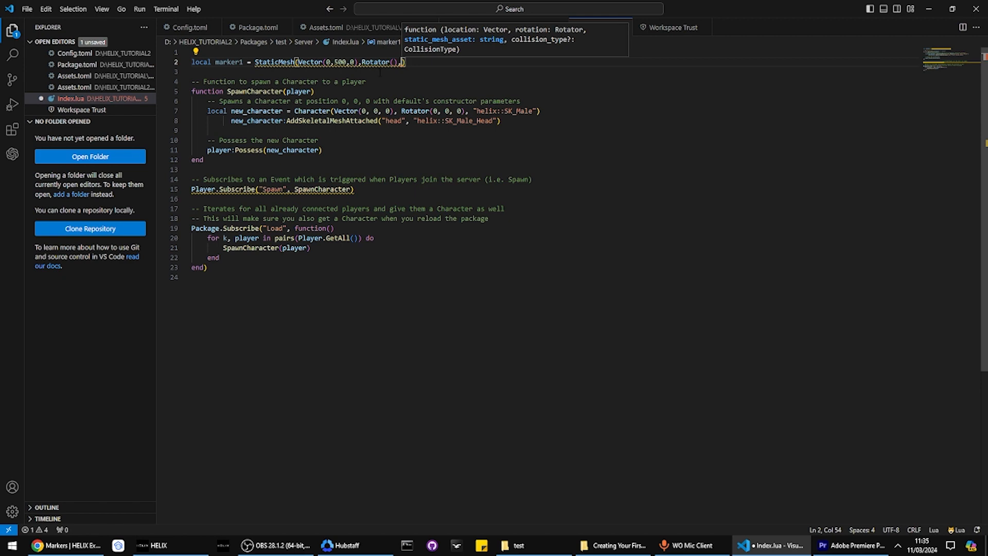
pyautogui.click(381, 72)
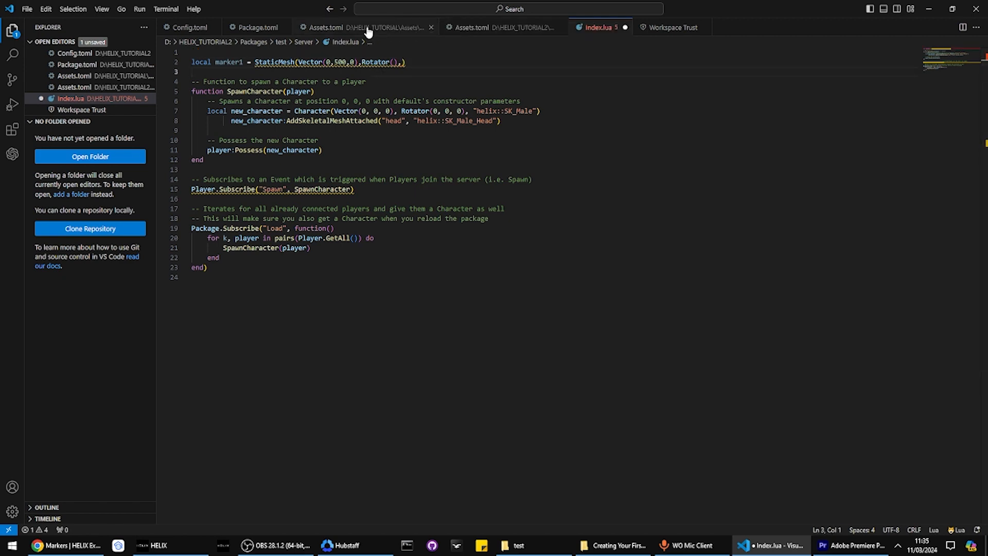
pyautogui.click(430, 27)
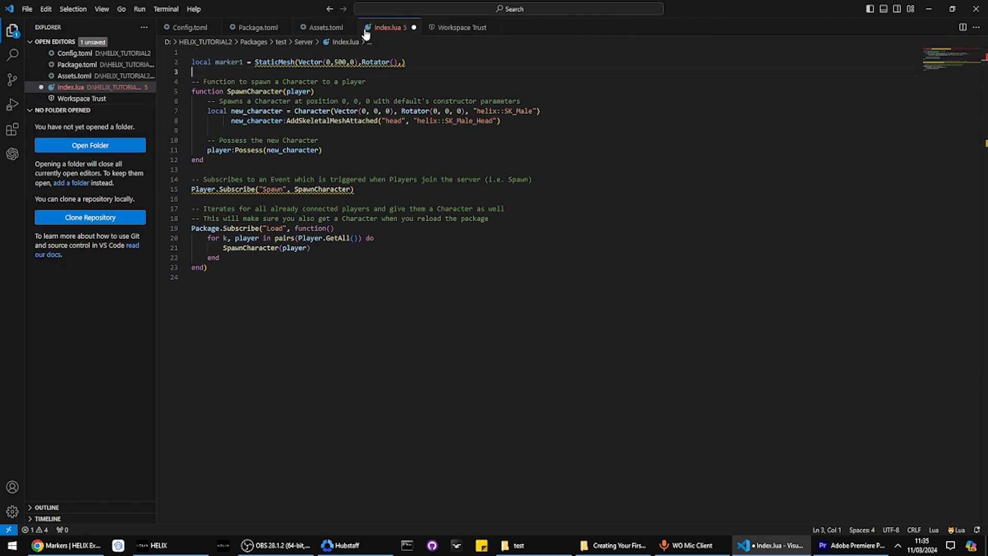
# Pass "pco-markers::SM_MarkerCylinder", copied from Assets.toml, as marker1's mesh and save
pyautogui.click(323, 28)
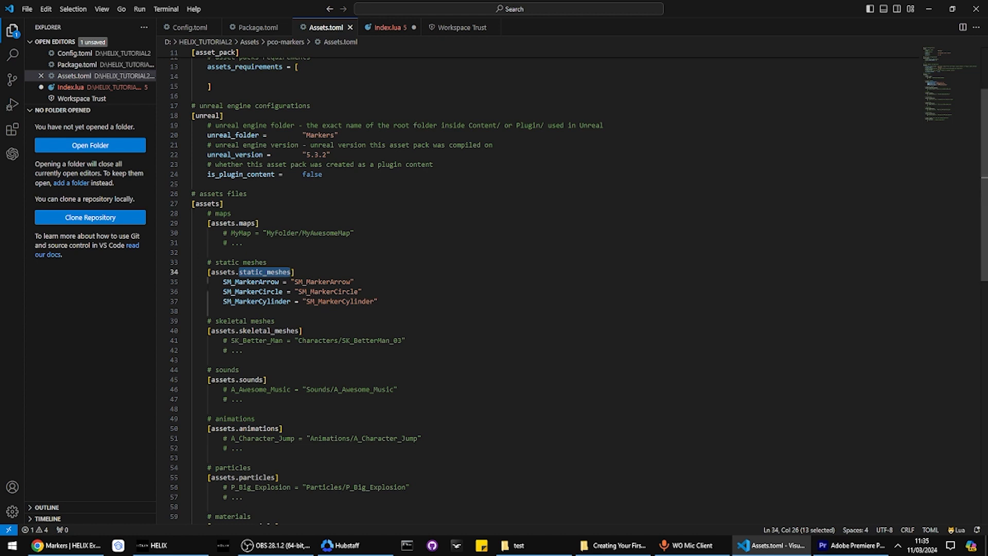
pyautogui.doubleClick(234, 282)
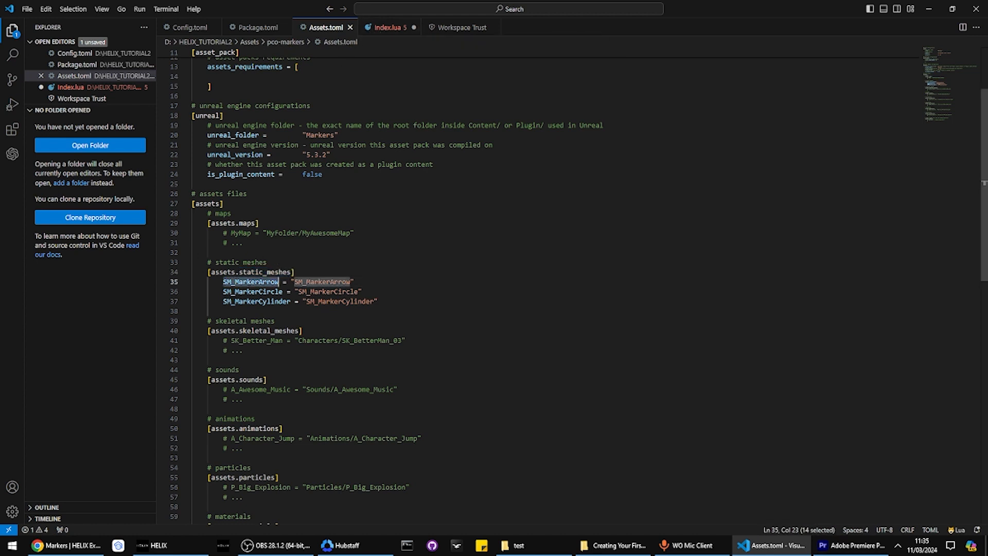
pyautogui.doubleClick(252, 291)
pyautogui.doubleClick(256, 301)
pyautogui.hotkey('ctrl', 'c')
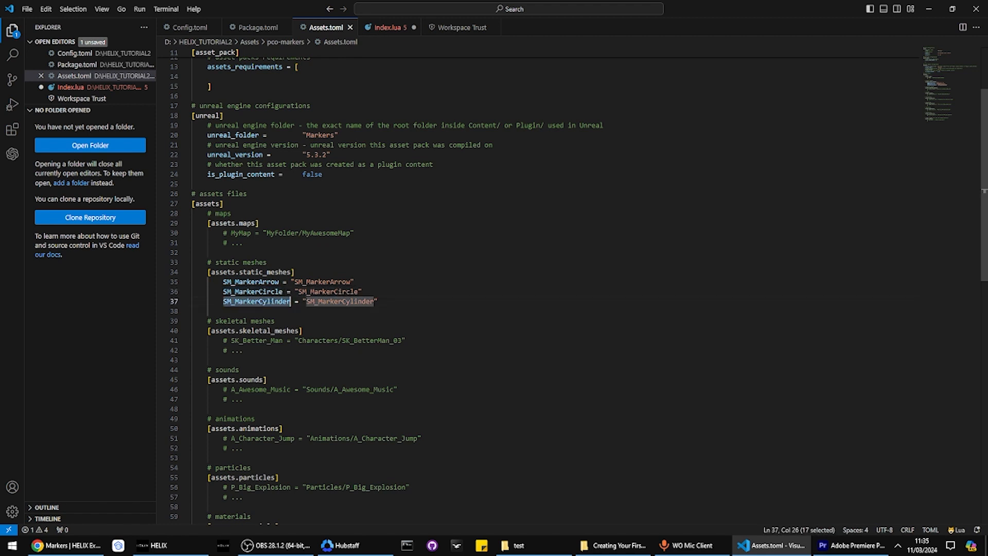
pyautogui.click(389, 27)
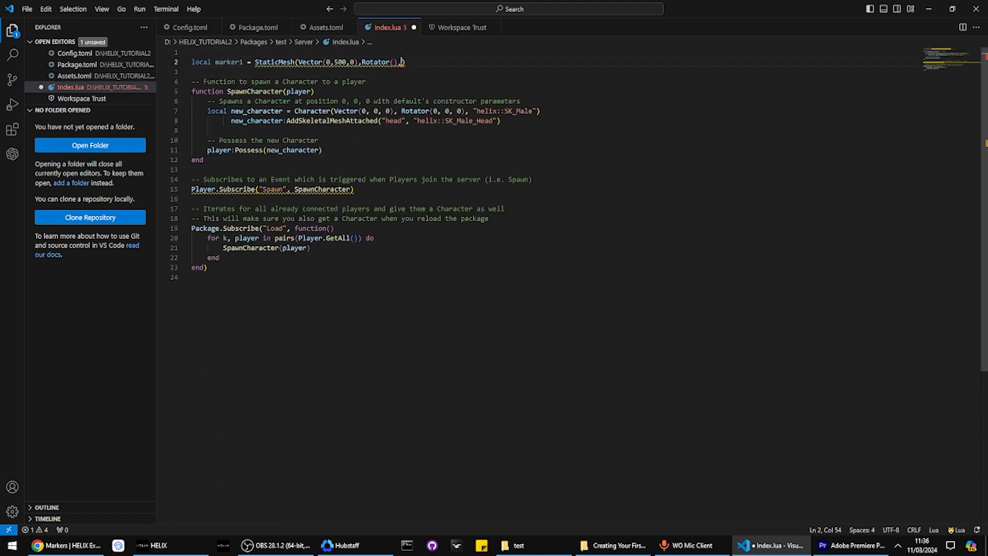
pyautogui.write('"')
pyautogui.hotkey('ctrl', 'v')
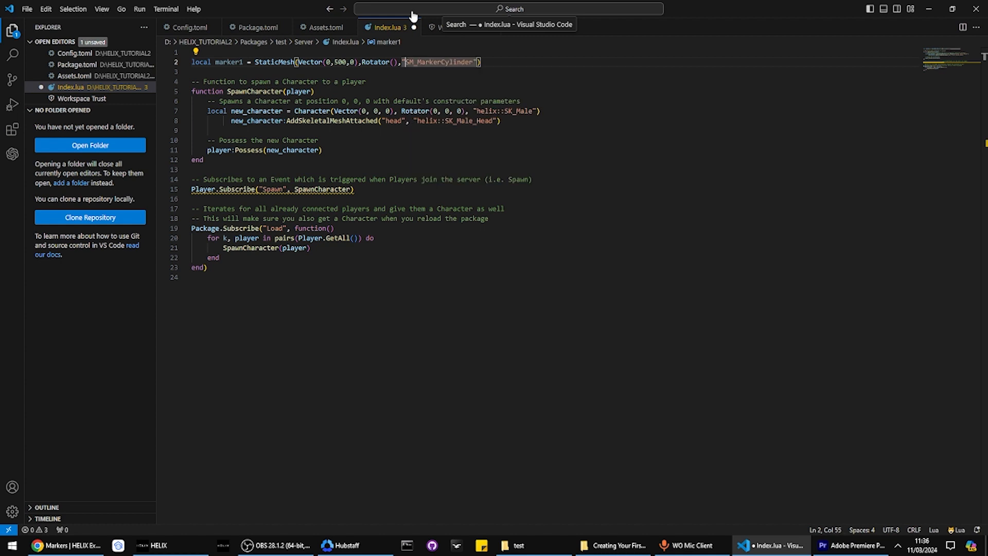
pyautogui.write('::')
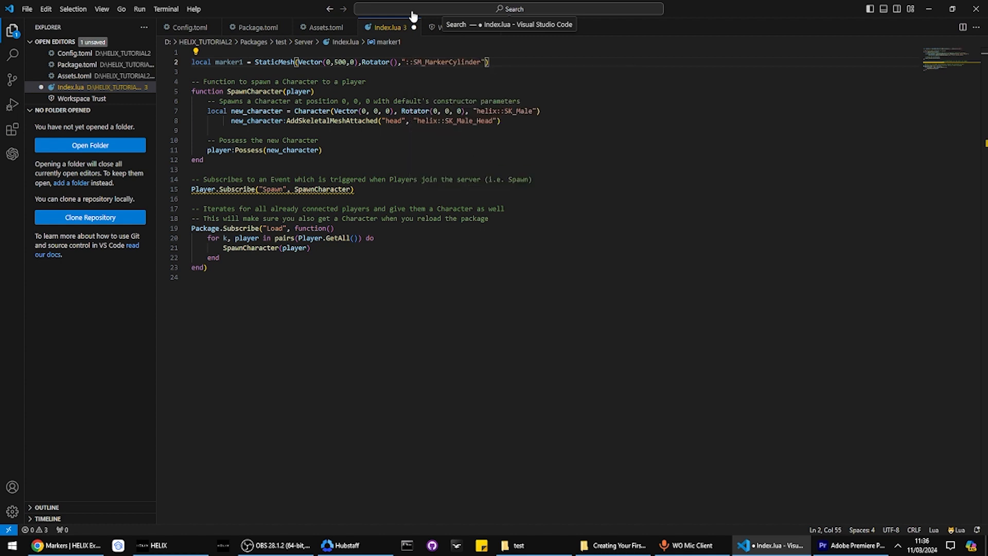
pyautogui.click(322, 28)
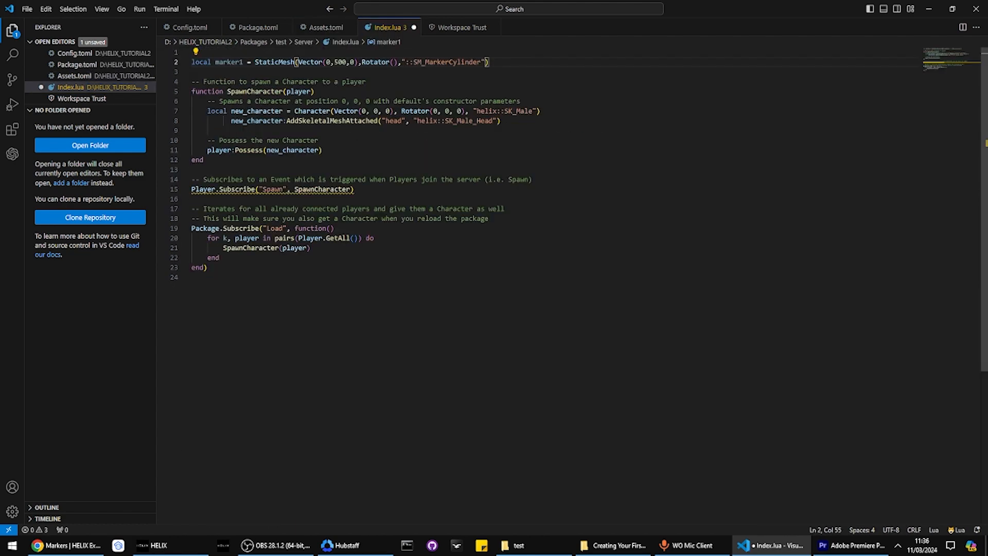
pyautogui.write('pco-markers')
pyautogui.hotkey('ctrl', 's')
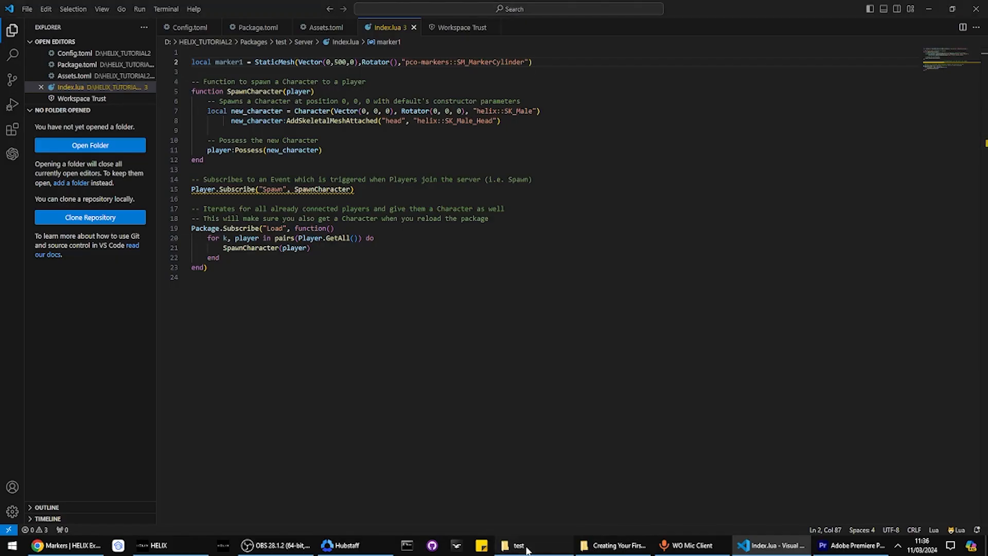
# Launch HELIXGameServer.exe from HELIX_TUTORIAL2 and join the local server in the HELIX client
pyautogui.click(526, 548)
pyautogui.click(209, 81)
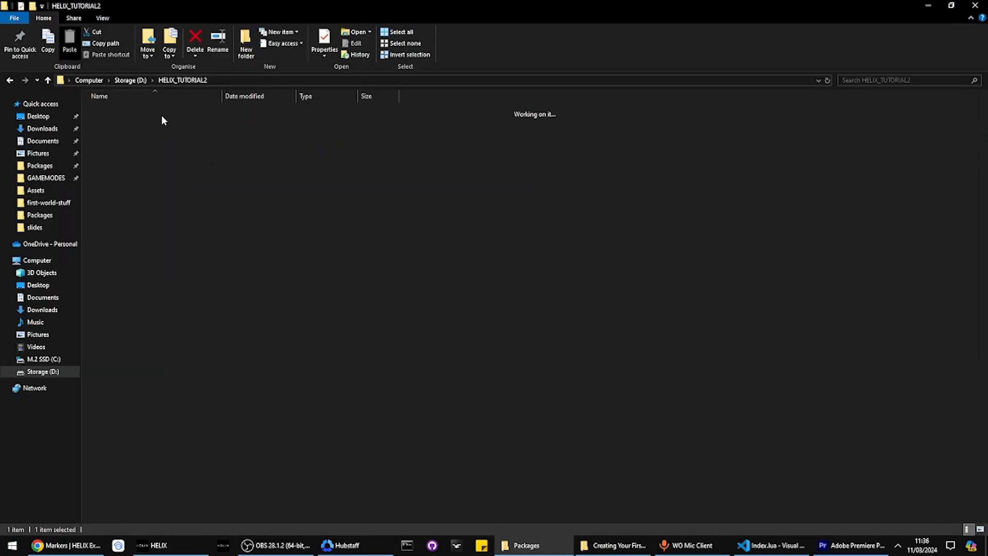
pyautogui.doubleClick(137, 174)
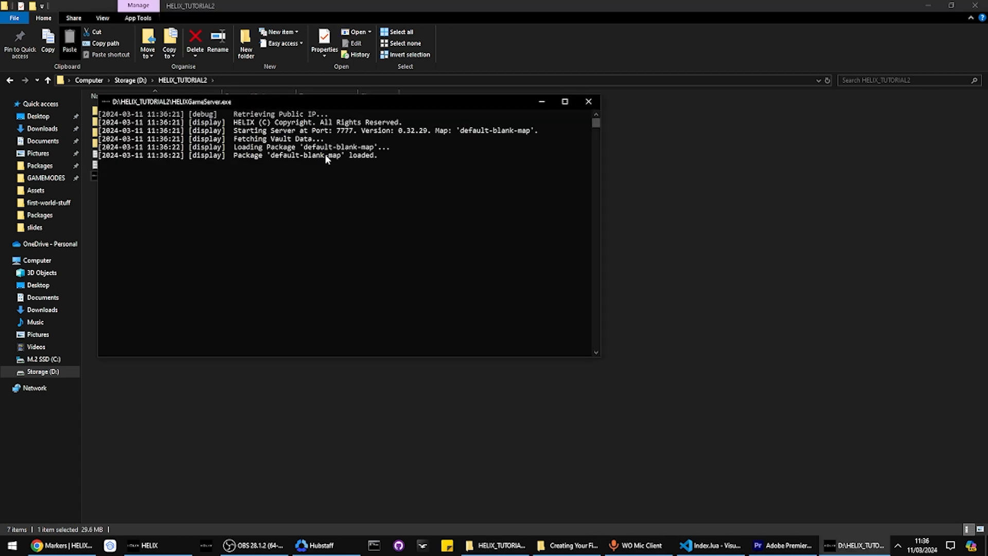
pyautogui.click(149, 545)
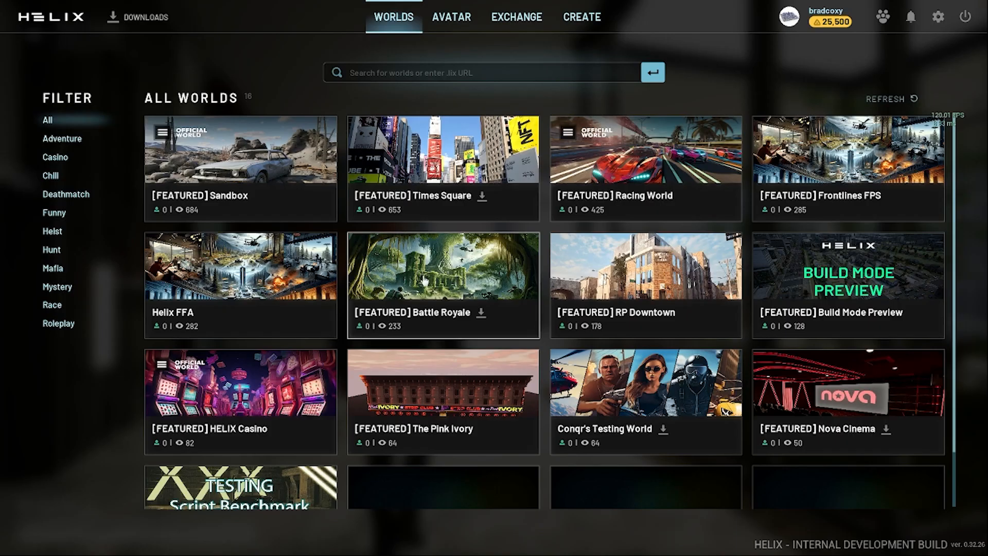
pyautogui.click(423, 280)
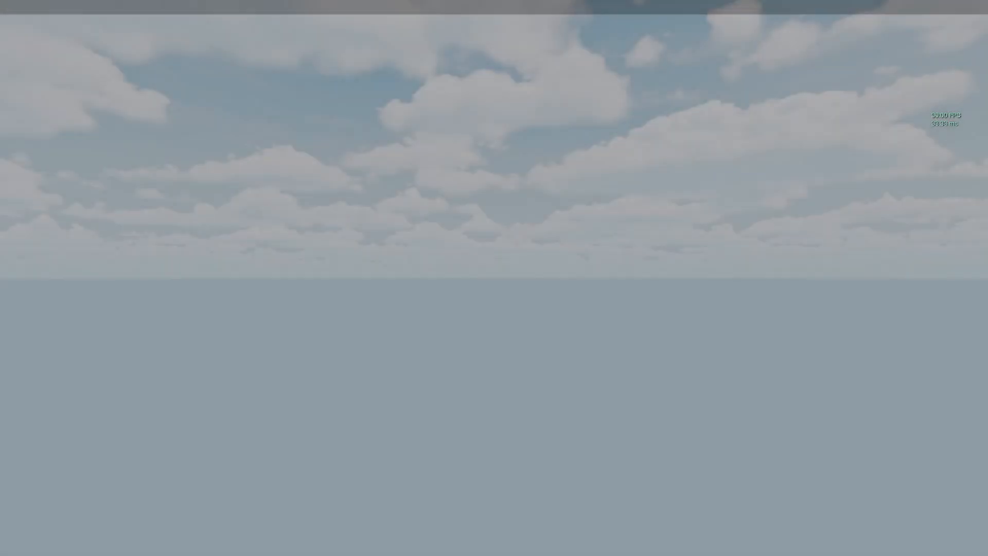
pyautogui.hotkey('alt', 'Tab')
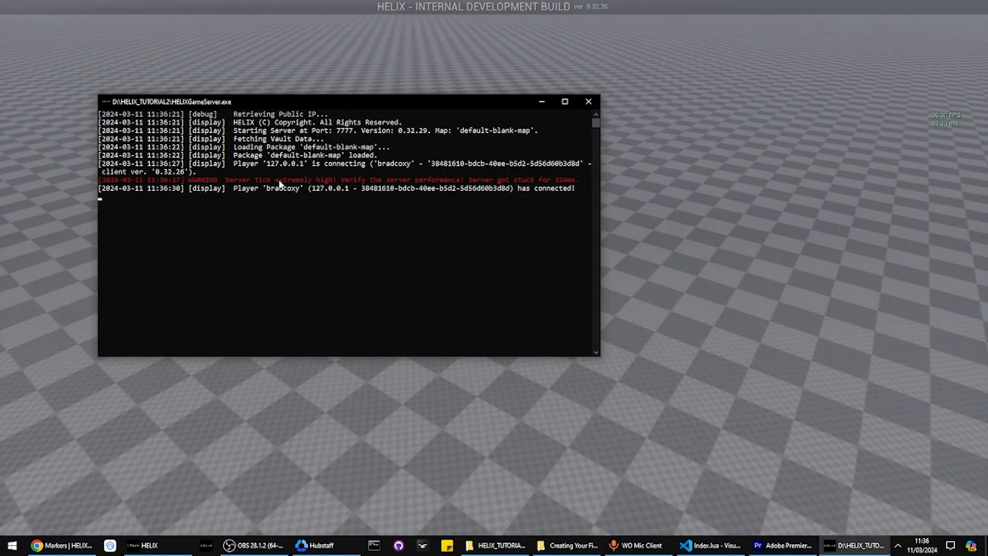
pyautogui.hotkey('alt', 'Tab')
pyautogui.hotkey('alt', 'Tab')
pyautogui.hotkey('alt', 'Tab')
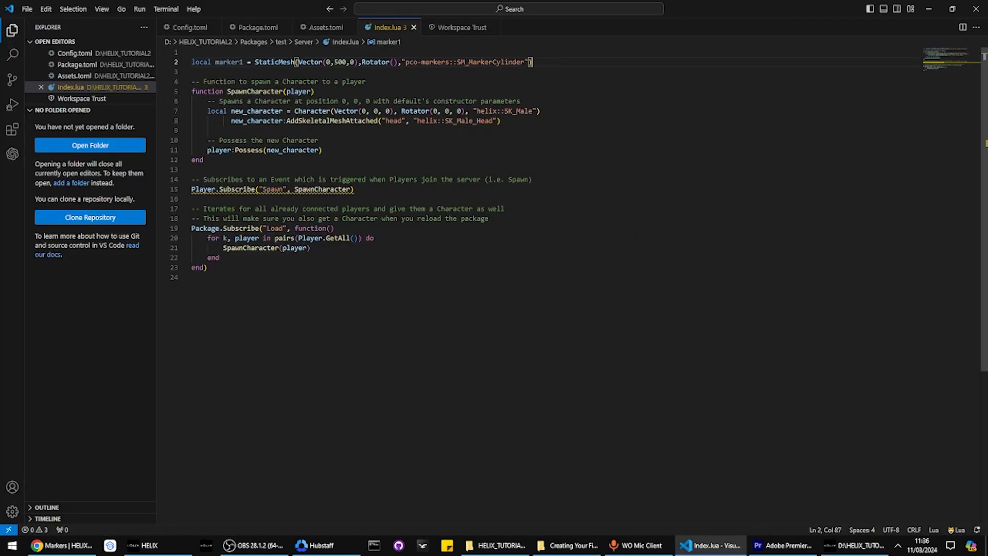
# Run 'package load test' in the server console and inspect the pco-markers not-found error
pyautogui.hotkey('alt', 'Tab')
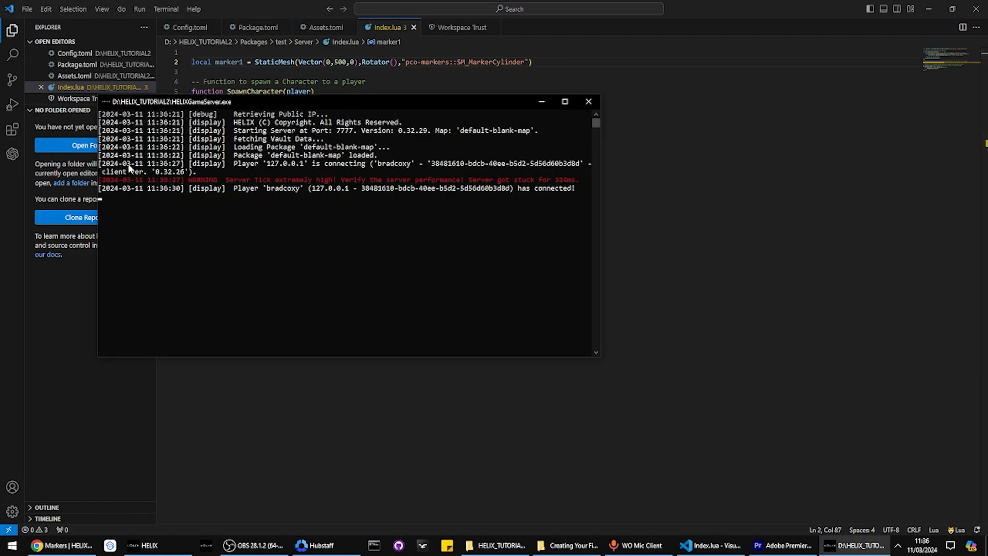
pyautogui.moveTo(260, 105); pyautogui.dragTo(470, 188)
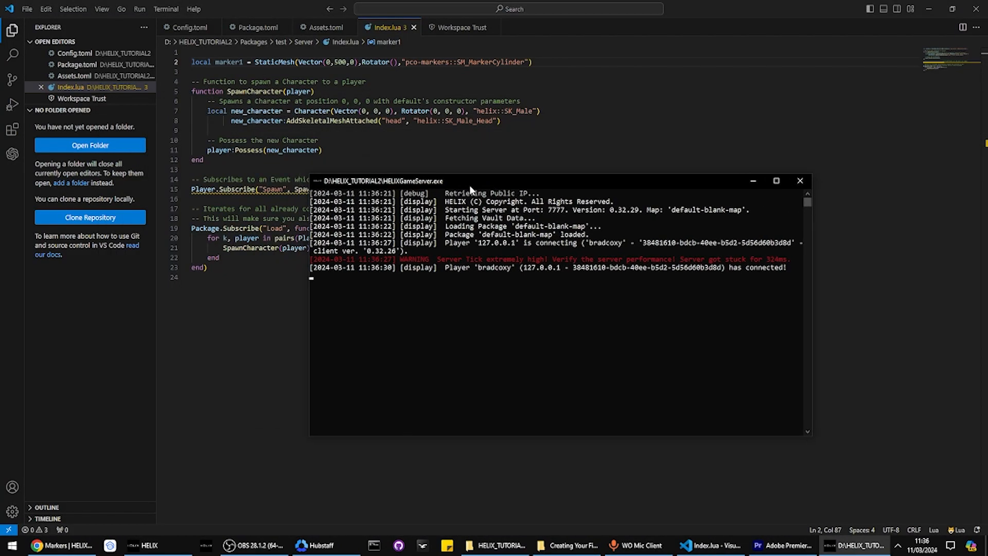
pyautogui.write('package load test')
pyautogui.press('Return')
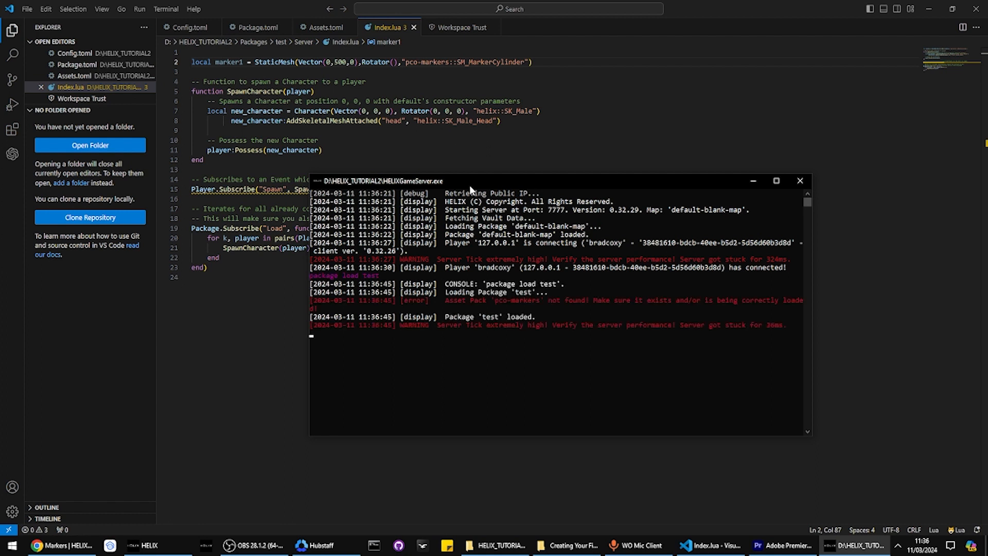
pyautogui.hotkey('alt', 'Tab')
pyautogui.hotkey('alt', 'Tab')
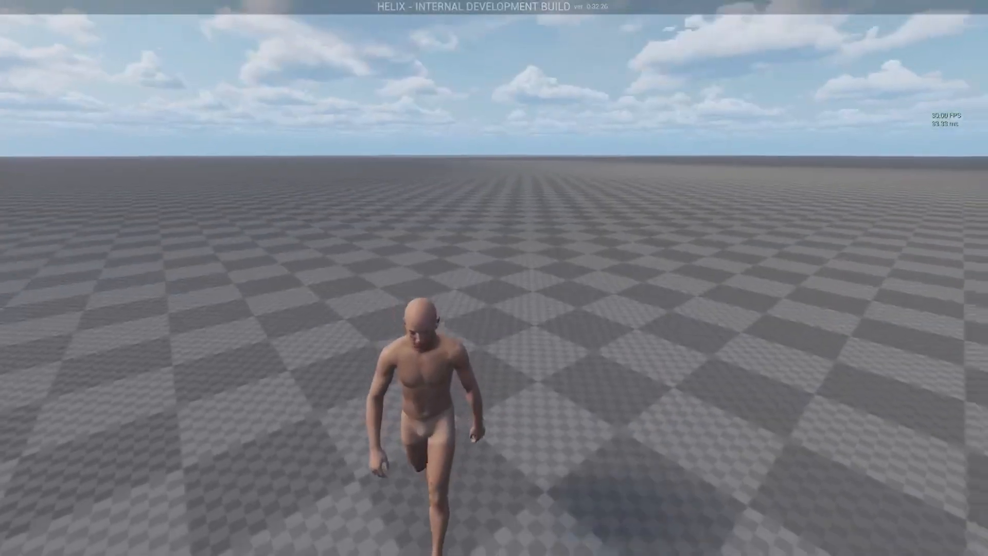
pyautogui.hotkey('alt', 'Tab')
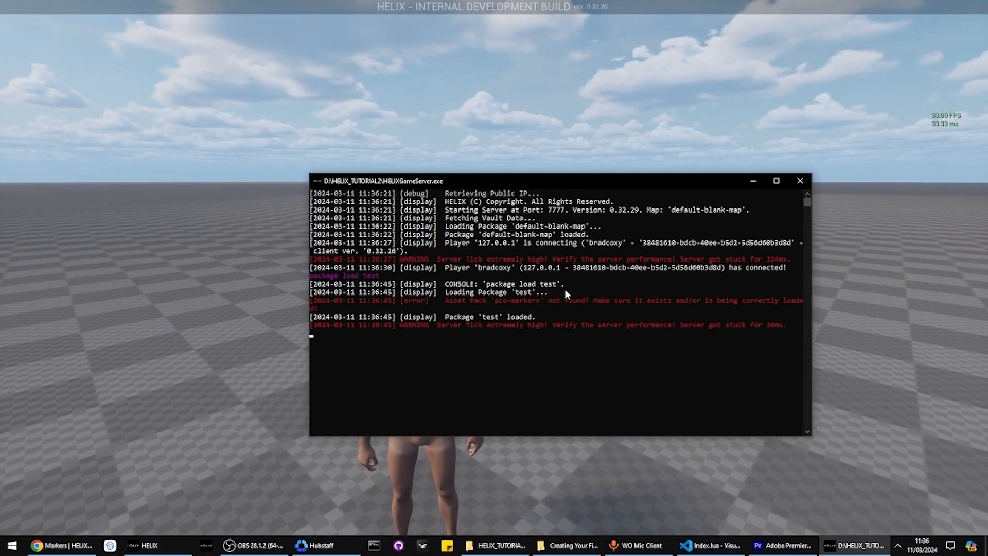
pyautogui.moveTo(446, 300); pyautogui.dragTo(664, 300)
pyautogui.click(549, 299)
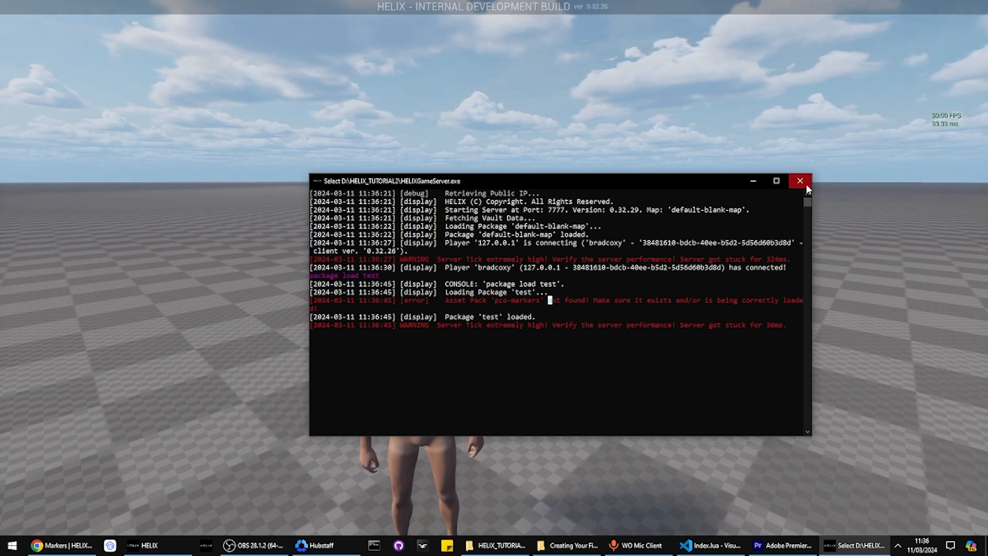
pyautogui.hotkey('alt', 'Tab')
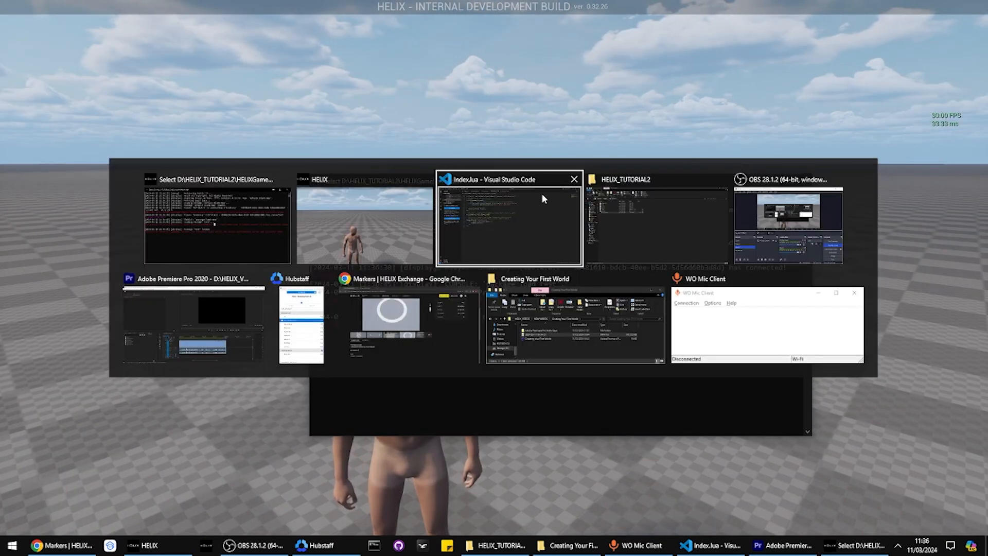
# Add "pco-markers" to the assets list in Config.toml and save
pyautogui.click(542, 193)
pyautogui.click(226, 30)
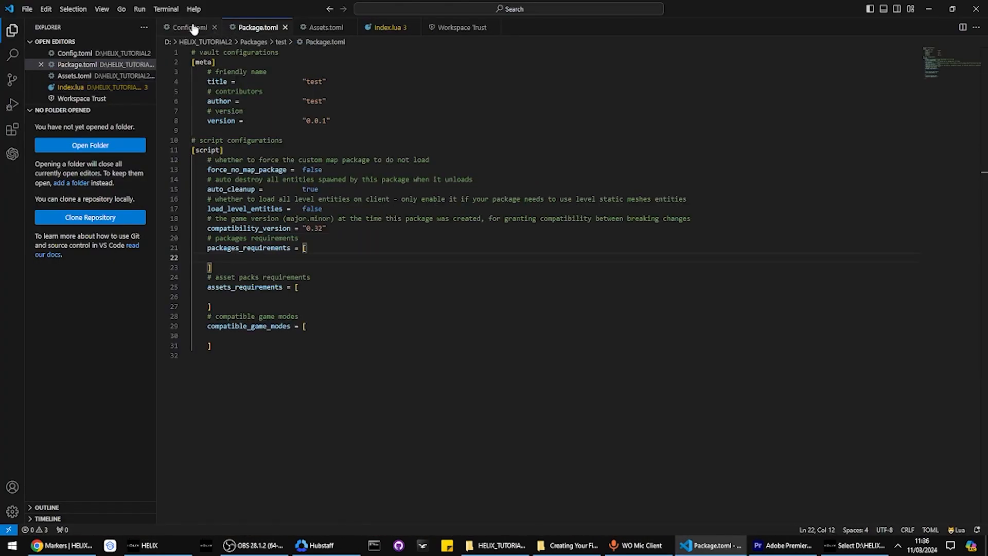
pyautogui.click(192, 27)
pyautogui.click(220, 327)
pyautogui.click(223, 336)
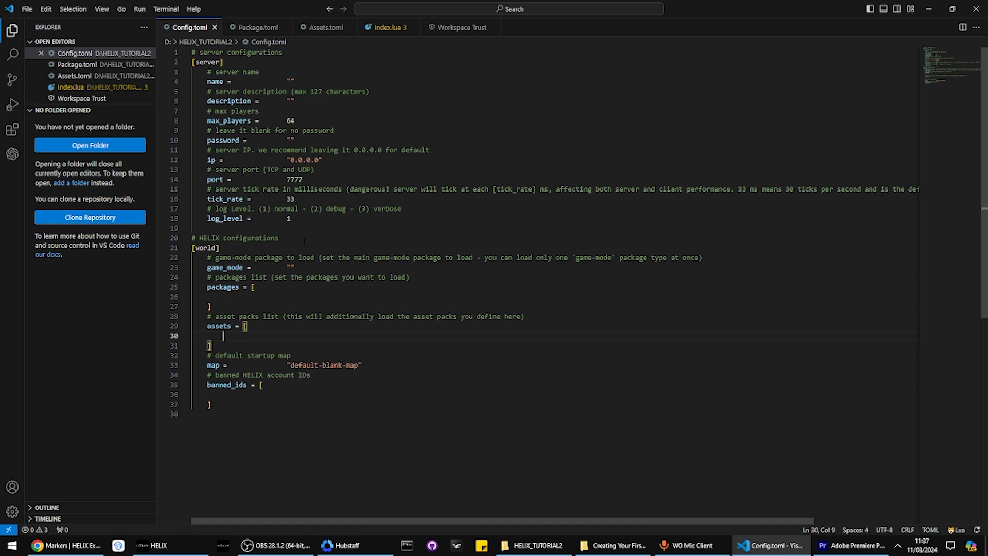
pyautogui.write('"')
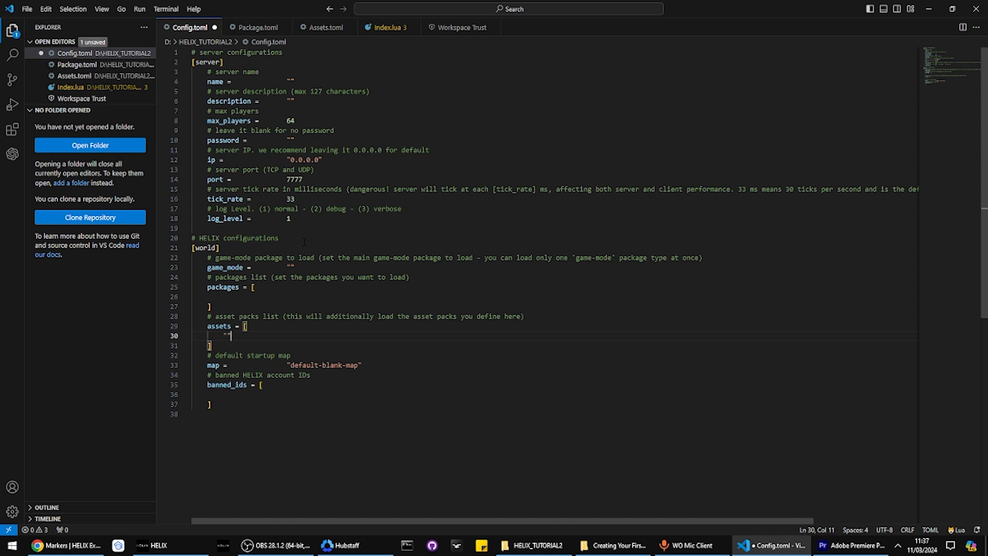
pyautogui.write('pco-markers')
pyautogui.hotkey('ctrl', 's')
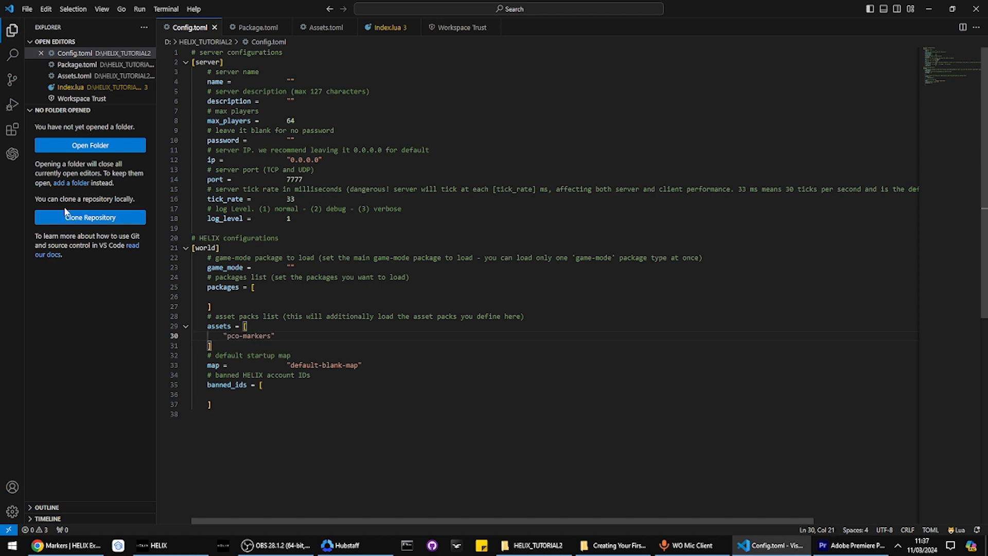
# Add "test" to Config.toml's packages list, save, and relaunch HELIXGameServer.exe
pyautogui.click(226, 297)
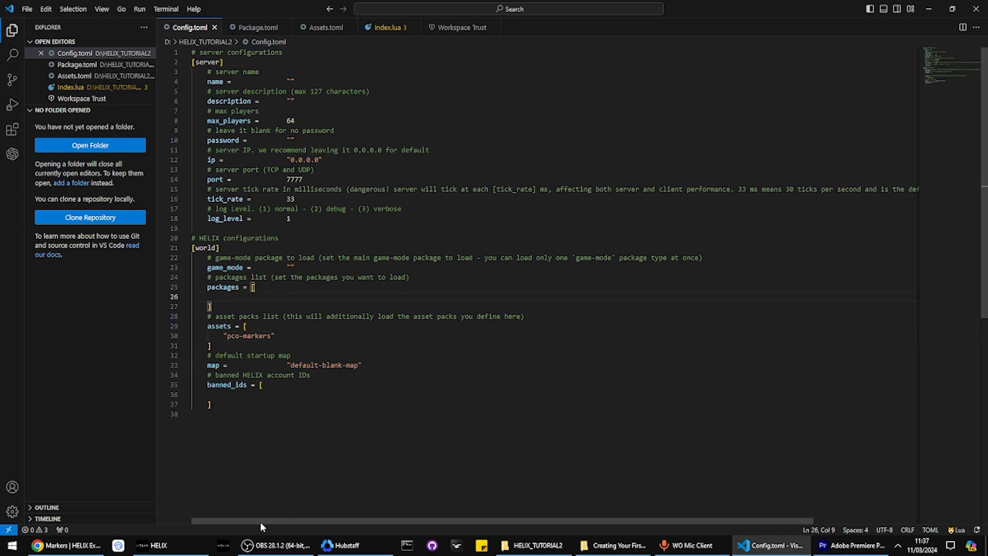
pyautogui.write('"')
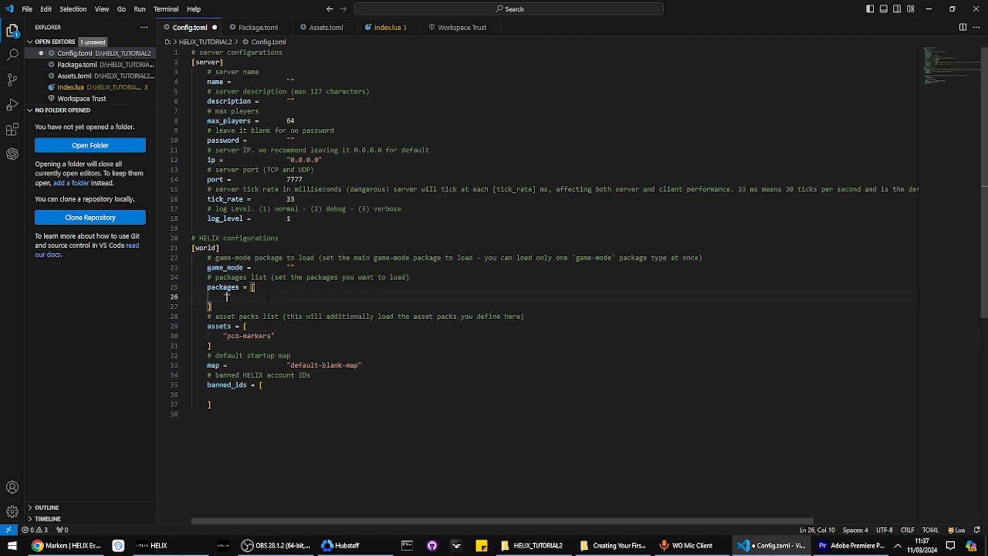
pyautogui.write('test')
pyautogui.hotkey('ctrl', 's')
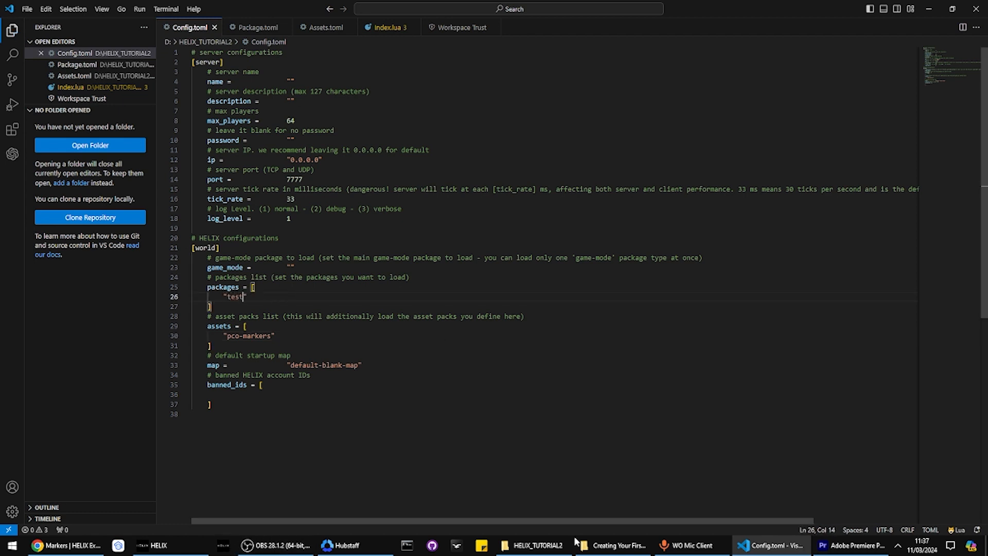
pyautogui.click(561, 544)
pyautogui.doubleClick(136, 180)
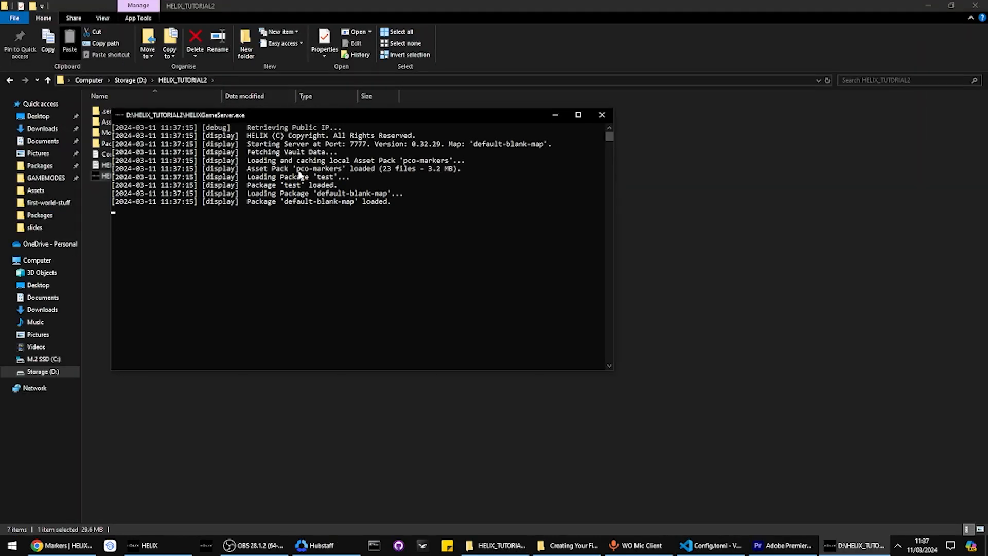
# Check the log lines showing pco-markers and test loaded, then bring up the HELIX client
pyautogui.moveTo(297, 168); pyautogui.dragTo(461, 169)
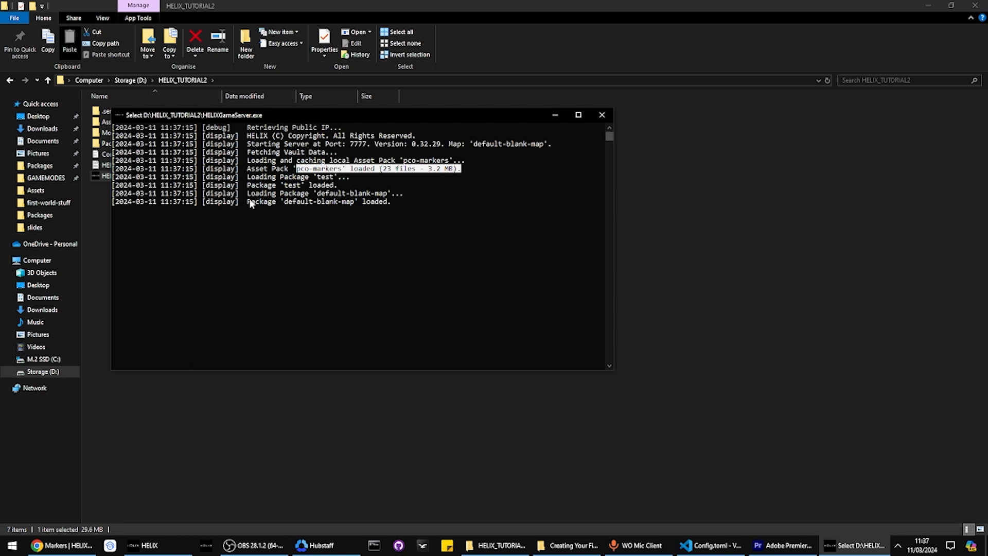
pyautogui.moveTo(239, 185); pyautogui.dragTo(352, 193)
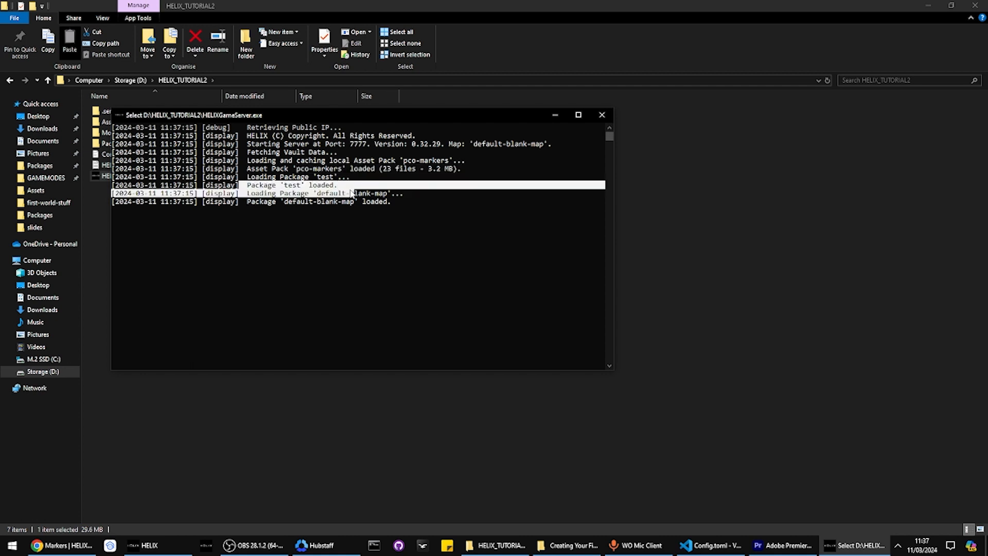
pyautogui.click(196, 396)
pyautogui.click(172, 539)
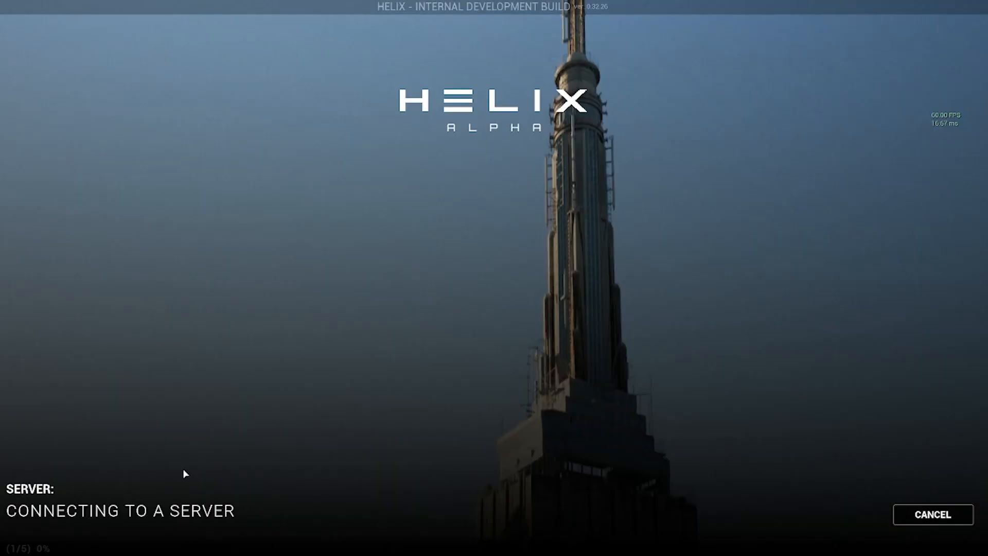
# Cancel the connection, close the server console, relaunch HELIXGameServer.exe and reconnect from the client
pyautogui.click(937, 517)
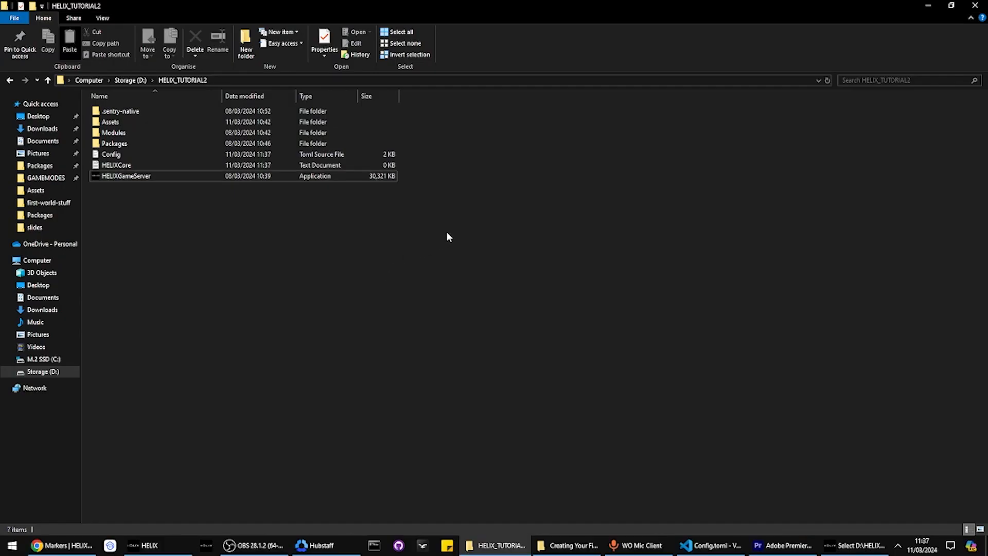
pyautogui.hotkey('alt', 'Tab')
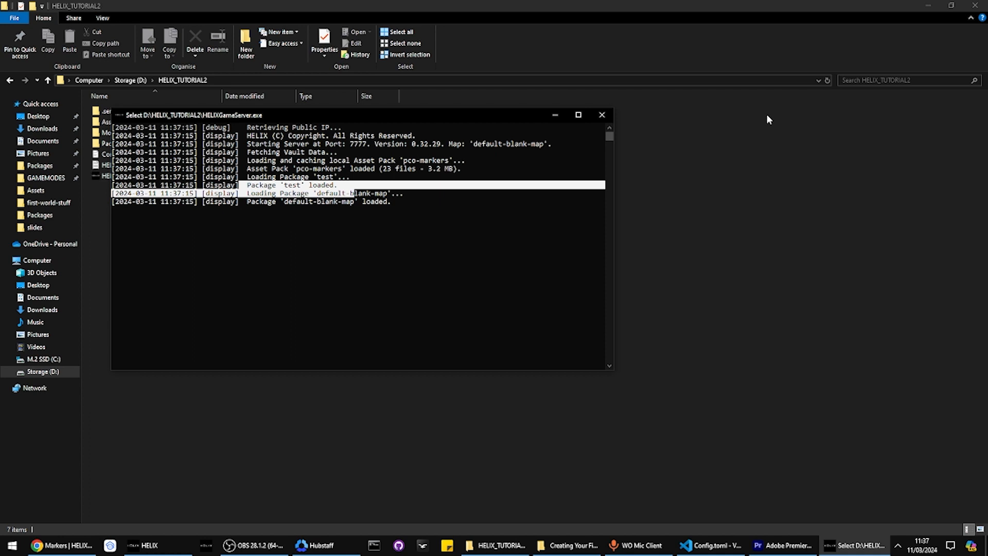
pyautogui.click(602, 115)
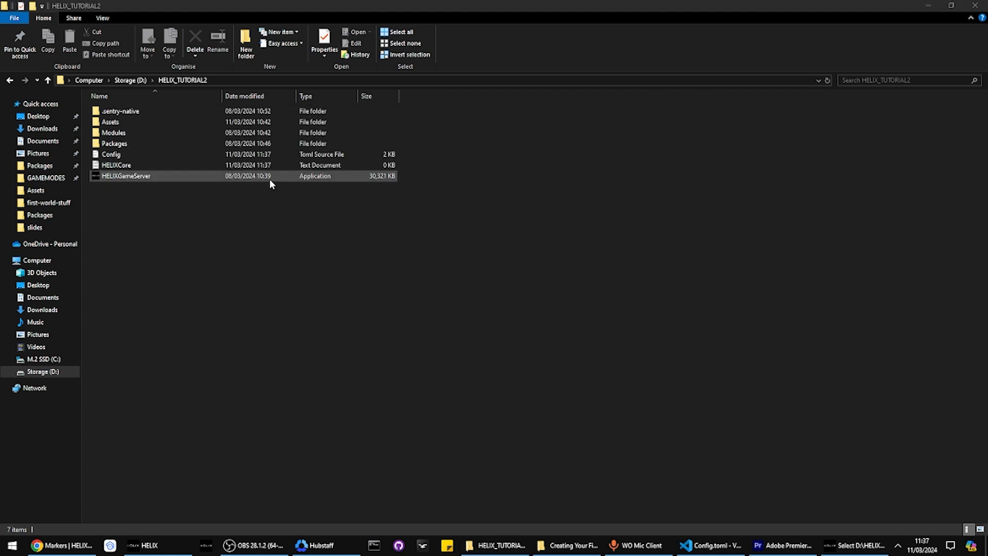
pyautogui.hotkey('alt', 'Tab')
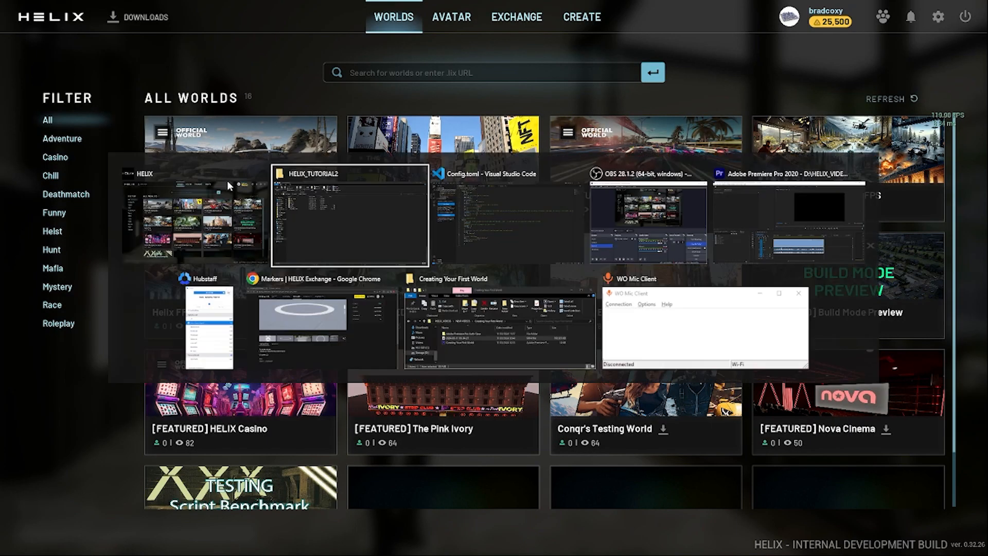
pyautogui.doubleClick(192, 176)
pyautogui.click(154, 545)
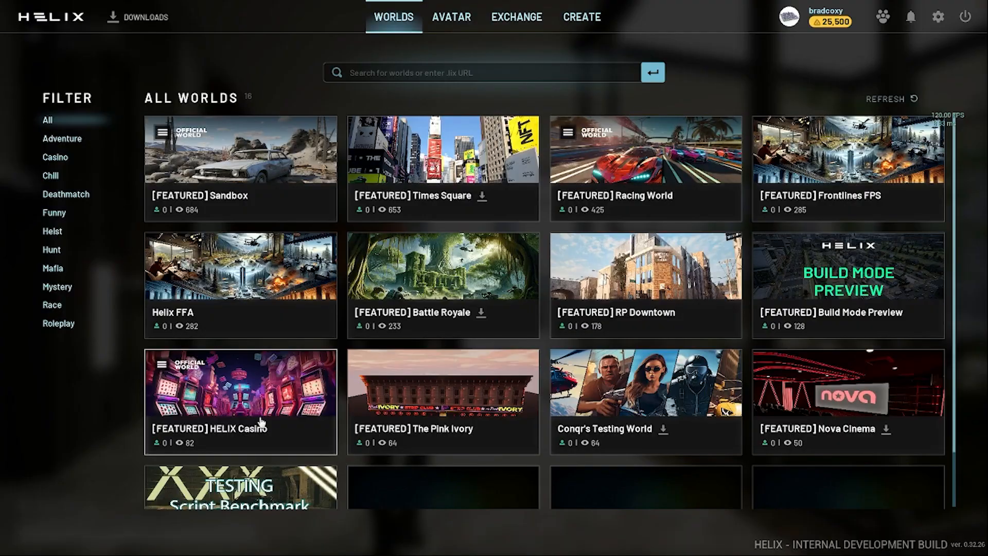
pyautogui.click(261, 422)
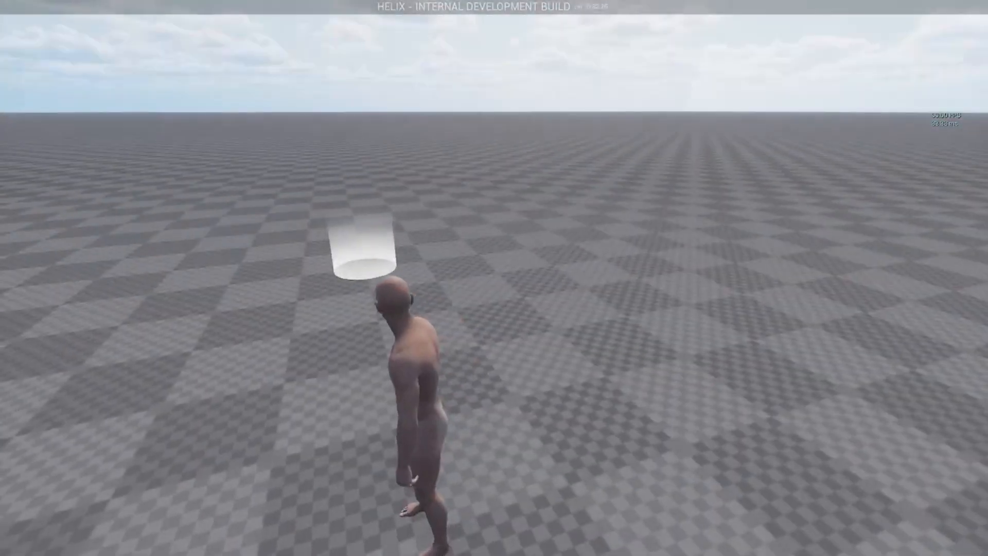
# Walk the character in and out of the white cylinder marker, toggling first/third person view
pyautogui.press('w')
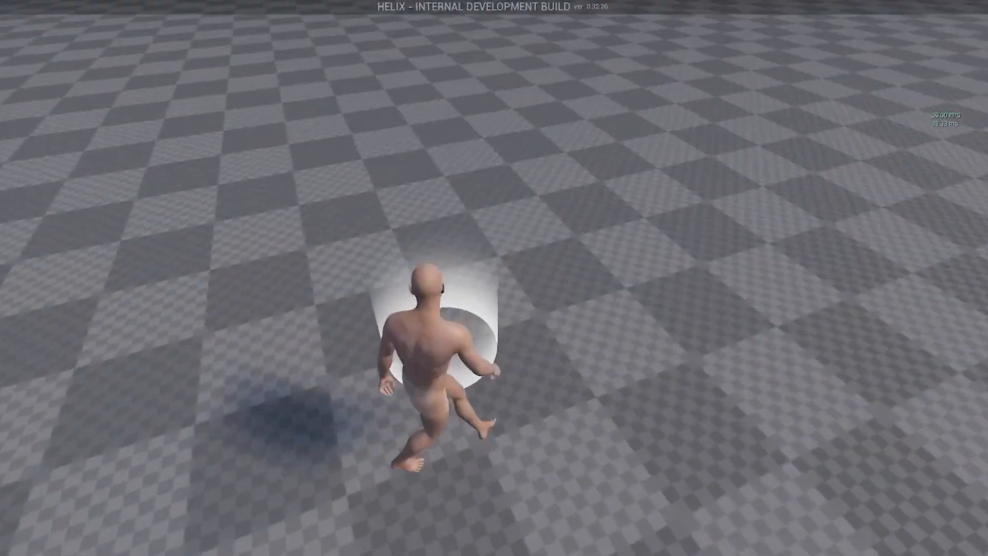
pyautogui.press('w')
pyautogui.press('w')
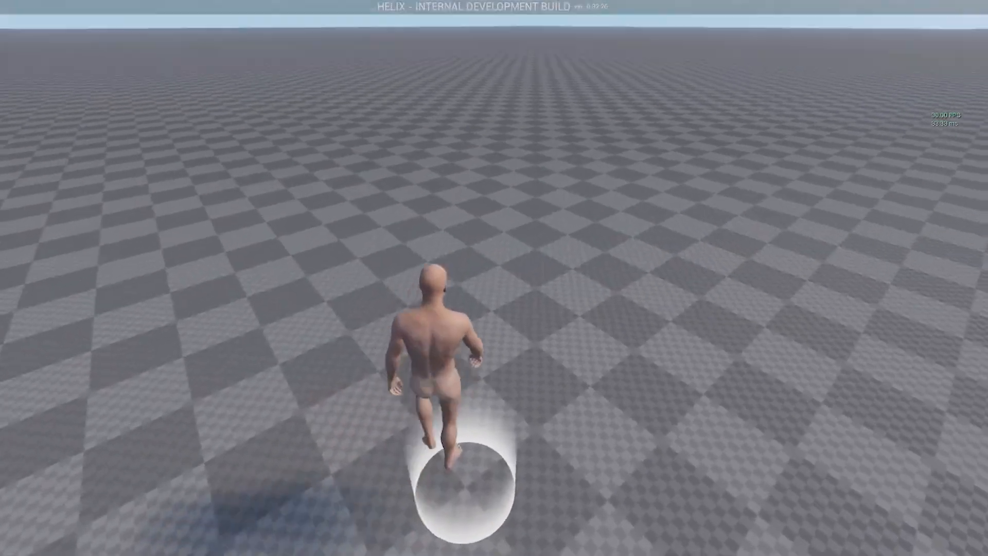
pyautogui.press('s')
pyautogui.press('v')
pyautogui.press('v')
pyautogui.press('s')
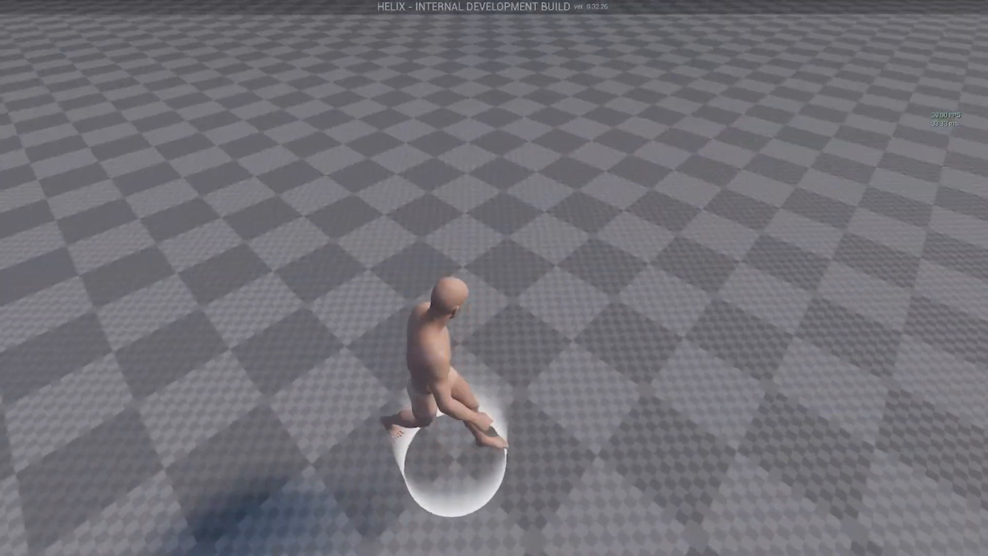
pyautogui.press('s')
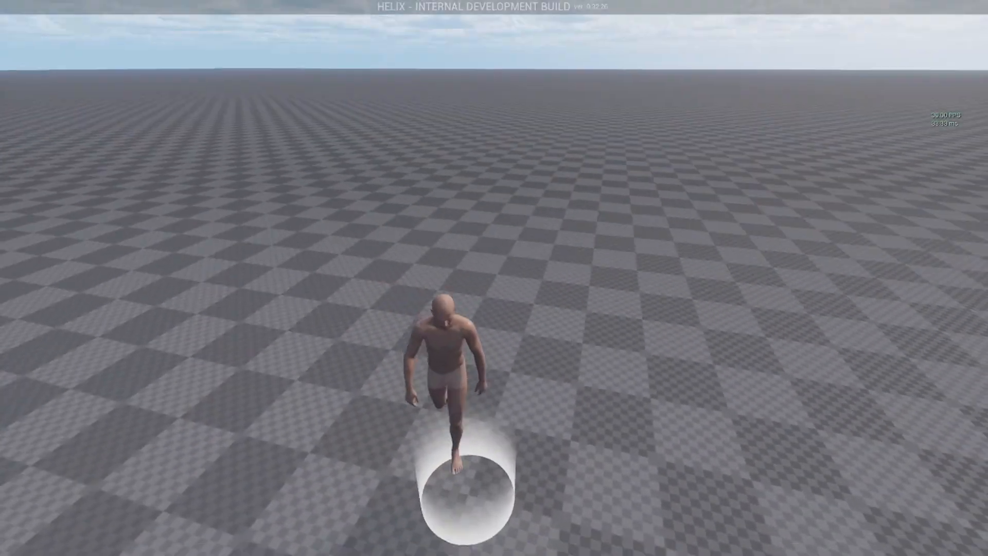
pyautogui.press('w')
pyautogui.hotkey('alt', 'Tab')
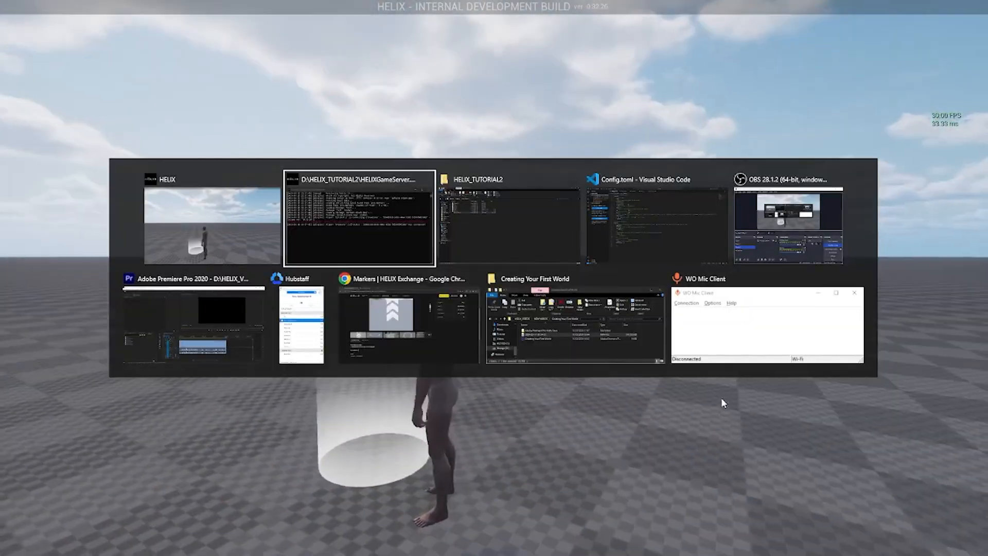
# In Index.lua, start a fourth collision-type argument for marker1's StaticMesh call
pyautogui.hotkey('alt', 'Tab')
pyautogui.hotkey('alt', 'Tab')
pyautogui.hotkey('alt', 'Tab')
pyautogui.hotkey('alt', 'Tab')
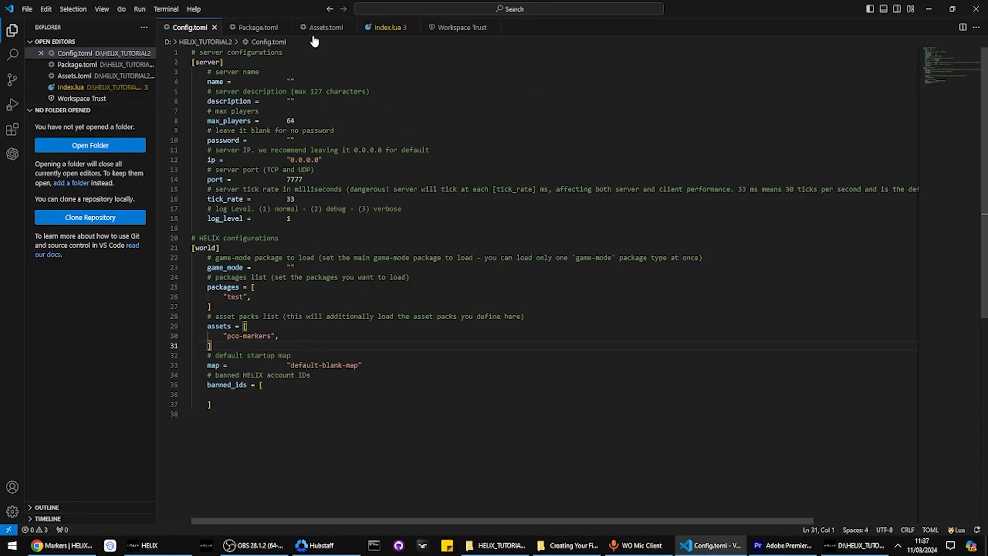
pyautogui.click(385, 28)
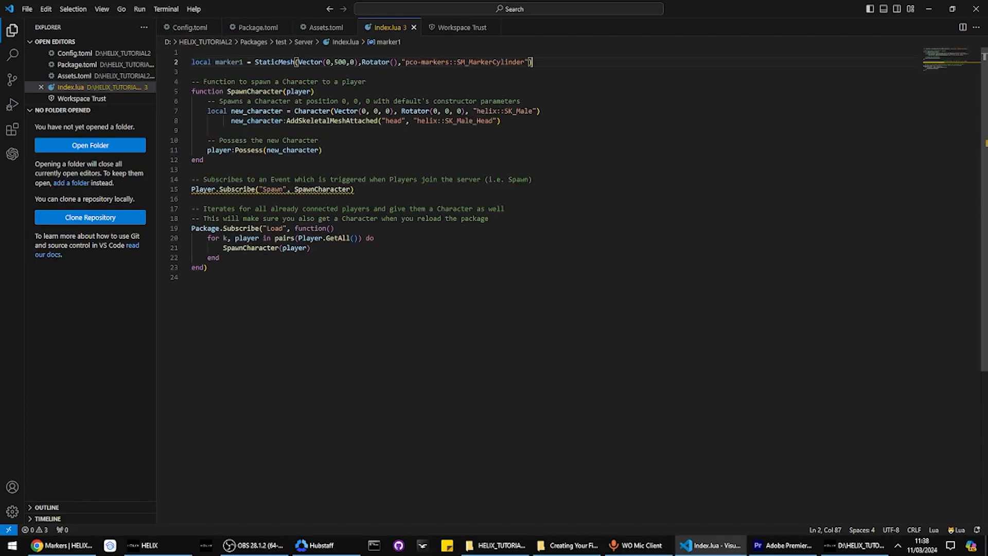
pyautogui.write(',')
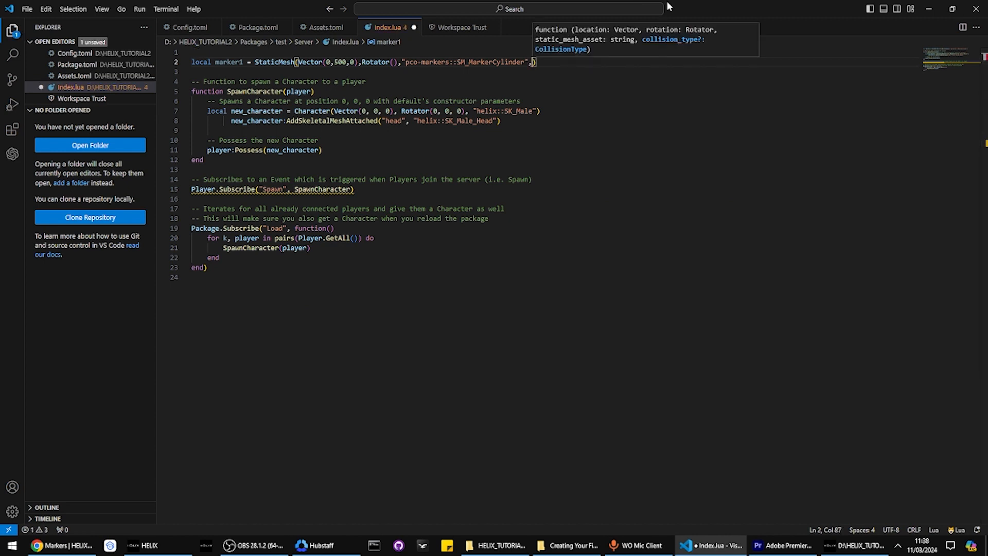
pyautogui.moveTo(643, 39); pyautogui.dragTo(591, 52)
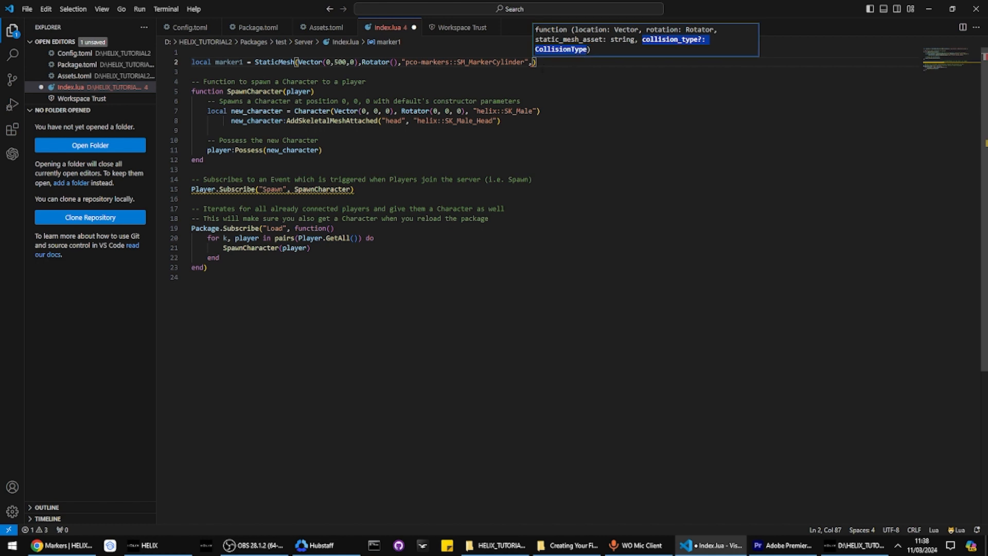
pyautogui.moveTo(533, 62); pyautogui.dragTo(529, 62)
pyautogui.write(',col')
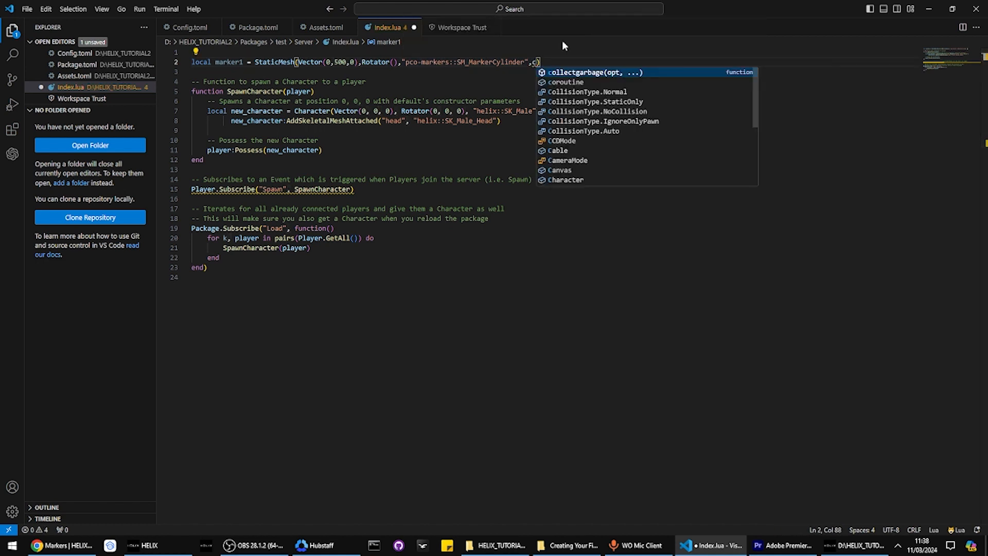
# Set that argument to CollisionType.NoCollision and save Index.lua
pyautogui.press('Down')
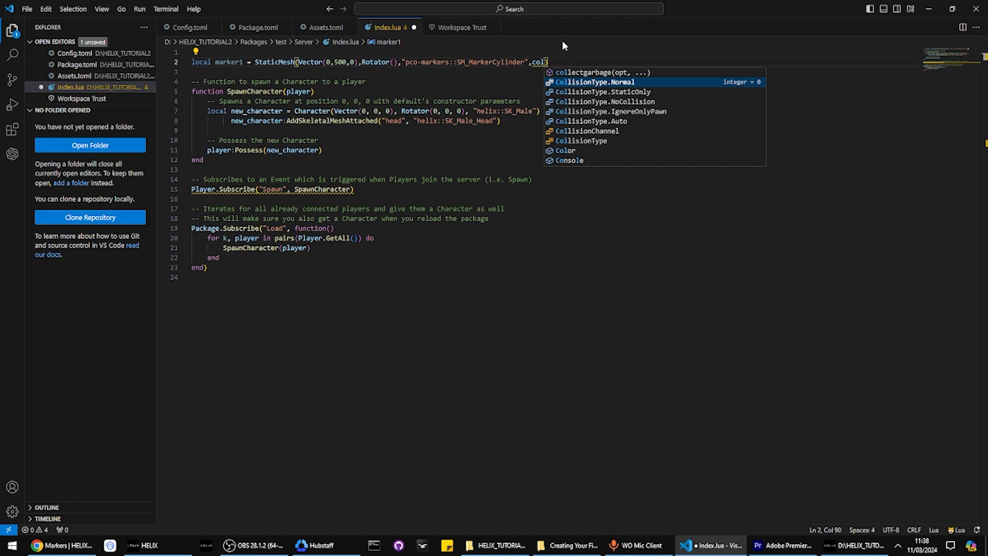
pyautogui.press('Down')
pyautogui.press('Down')
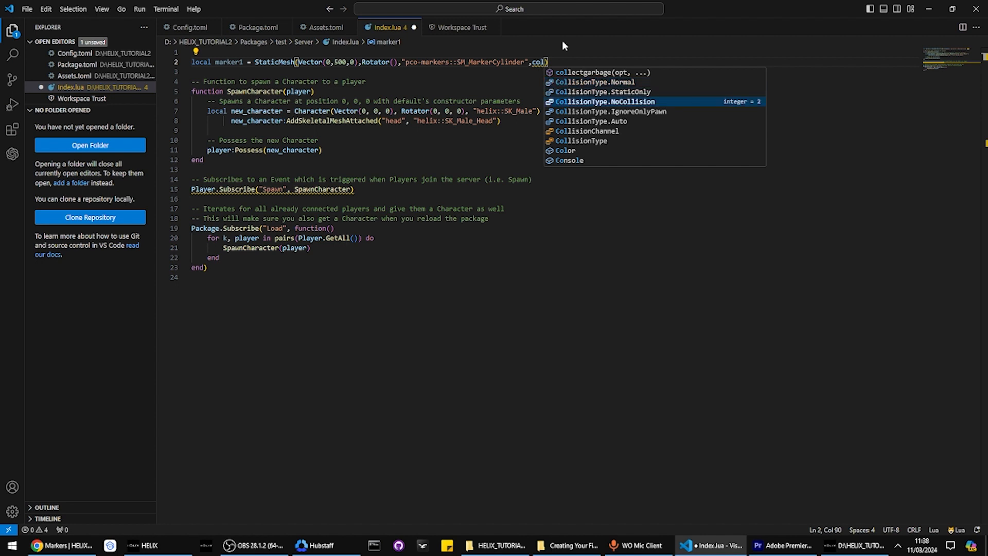
pyautogui.press('Down')
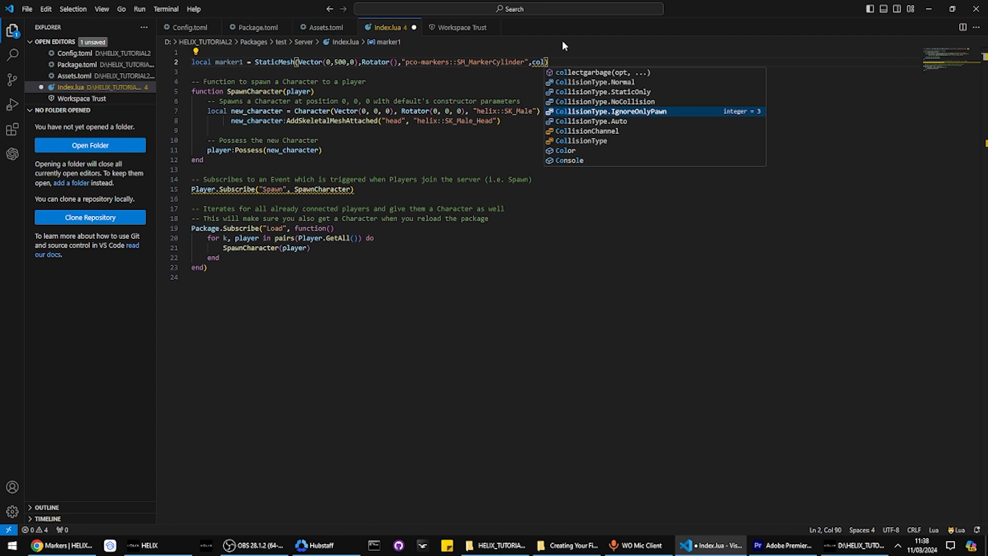
pyautogui.press('Down')
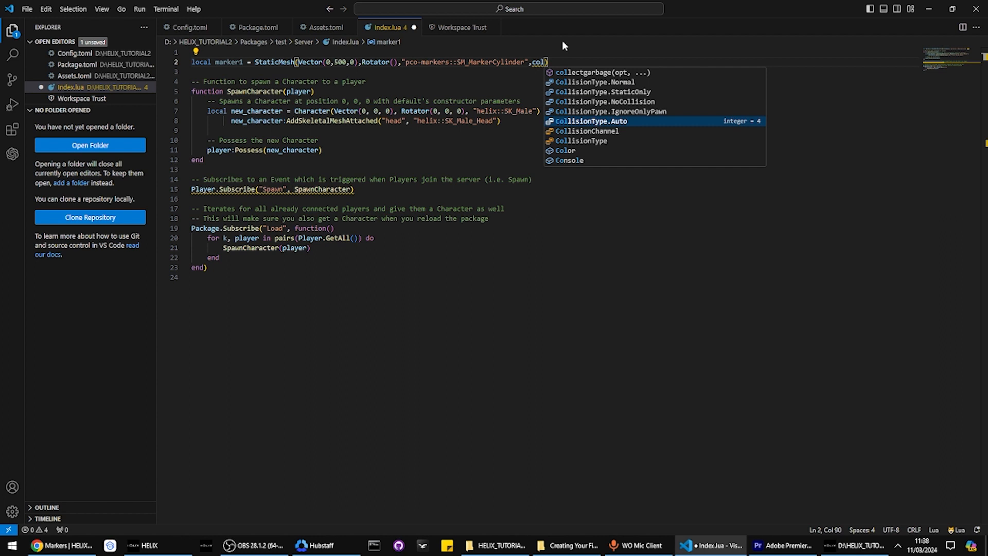
pyautogui.press('Up')
pyautogui.press('Up')
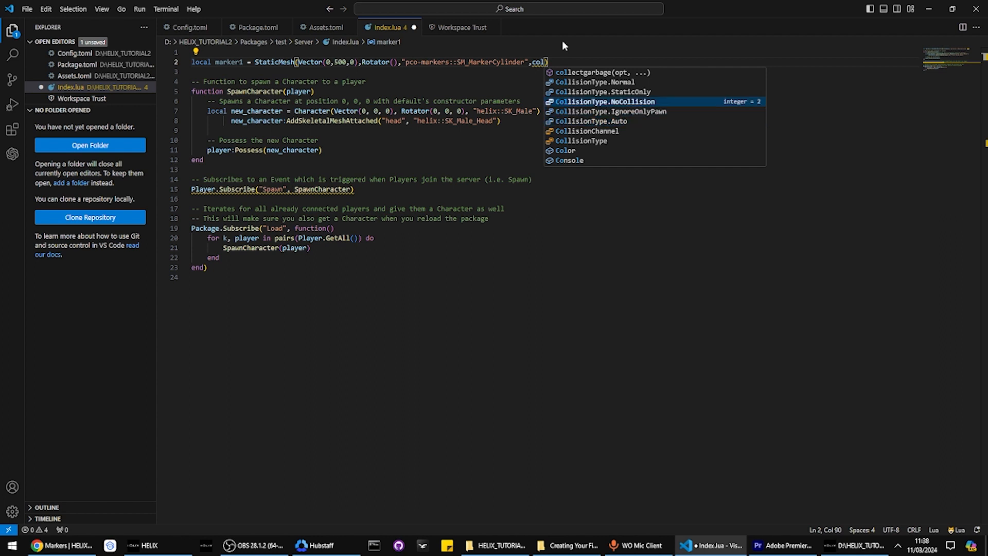
pyautogui.press('Return')
pyautogui.hotkey('ctrl', 's')
pyautogui.hotkey('alt', 'Tab')
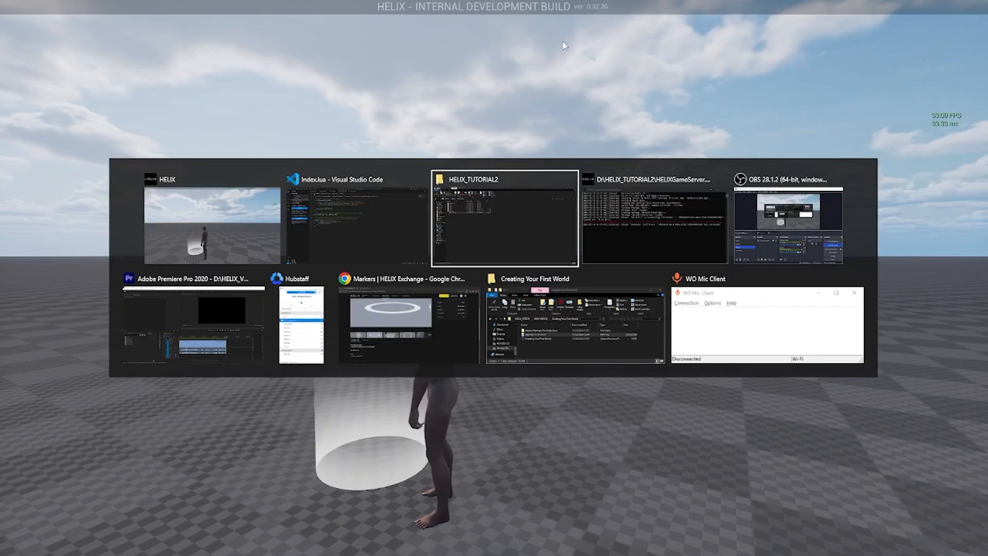
# Run 'package reload all' in the server console and walk the character through the cylinder marker
pyautogui.write('package reload al')
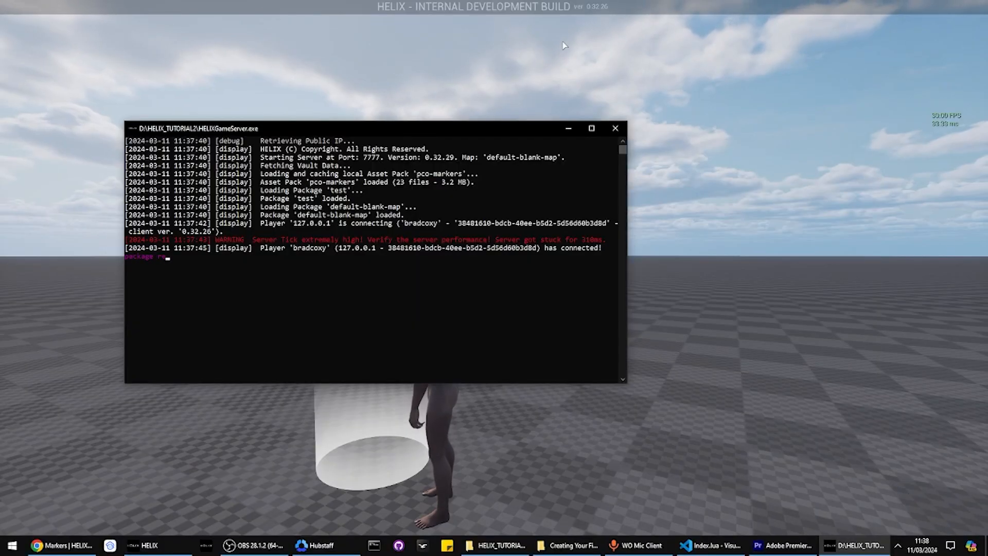
pyautogui.write('l')
pyautogui.press('Return')
pyautogui.click(564, 45)
pyautogui.press('w')
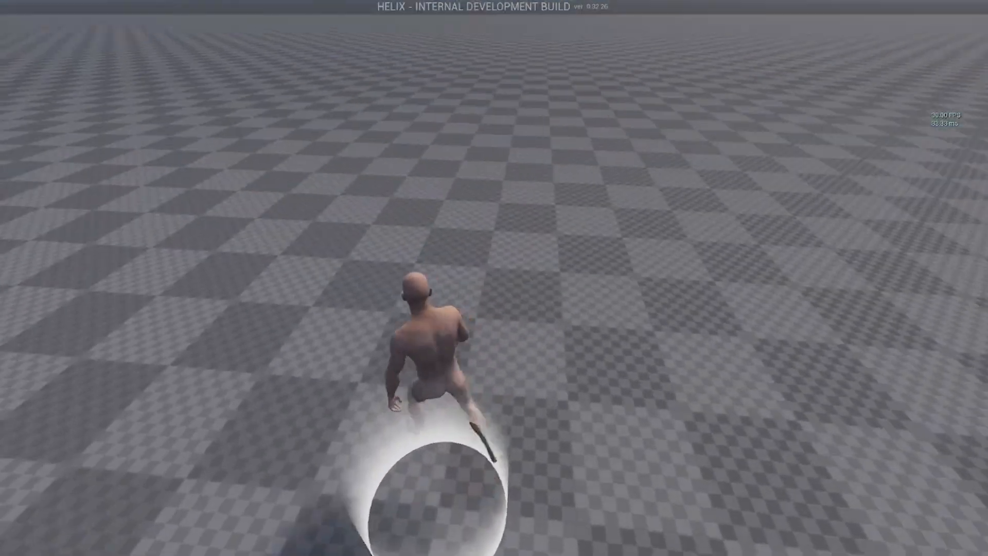
pyautogui.press('s')
pyautogui.press('s')
pyautogui.press('w')
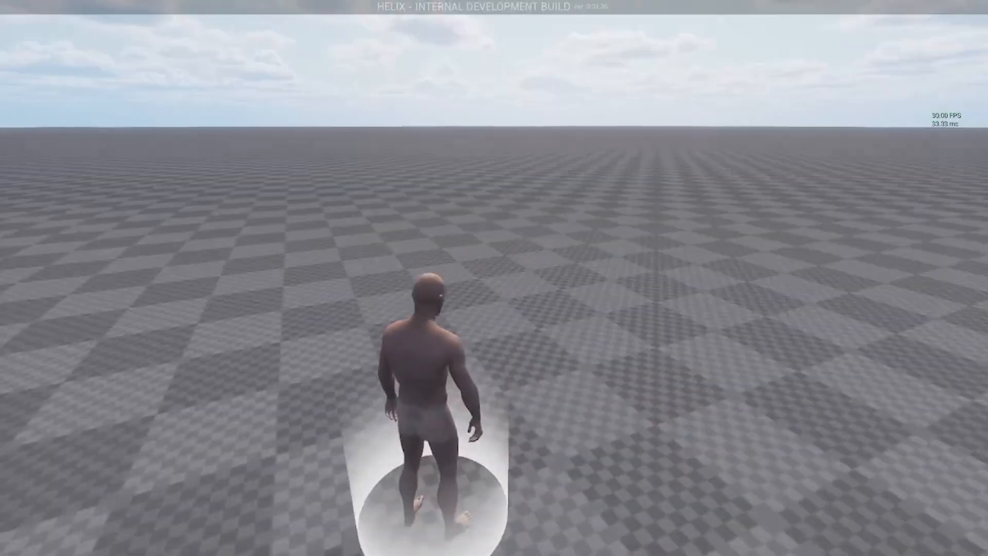
pyautogui.press('s')
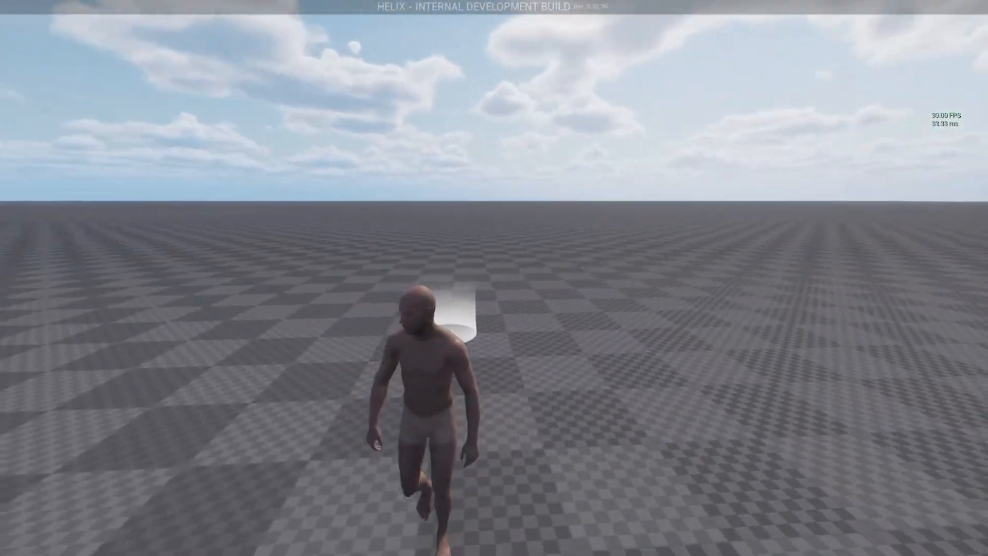
pyautogui.hotkey('alt', 'Tab')
pyautogui.hotkey('alt', 'Tab')
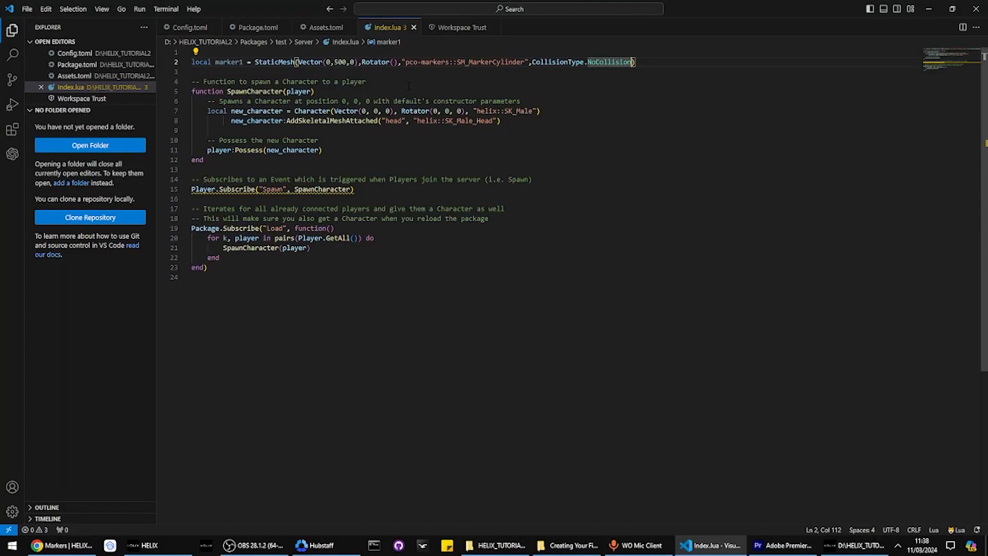
# Start a new line under marker1 reading marker1:SetScale(Vector()
pyautogui.press('Return')
pyautogui.write('l')
pyautogui.press('BackSpace')
pyautogui.write('mark')
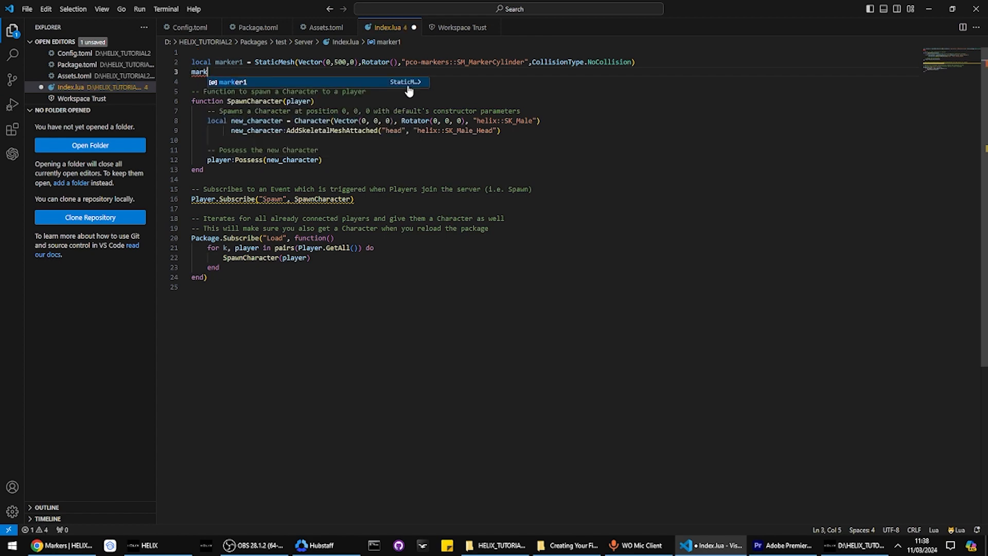
pyautogui.press('Tab')
pyautogui.write(':SetScale')
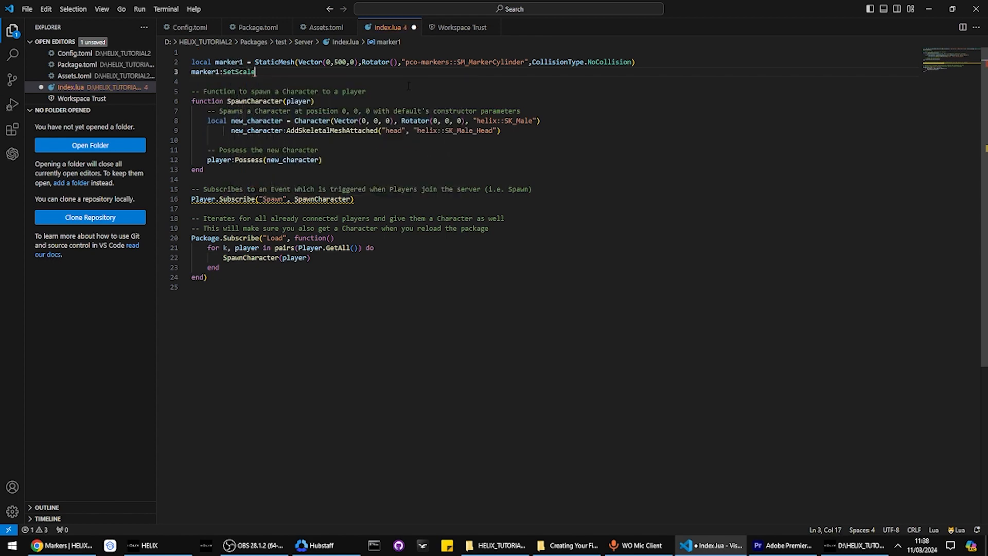
pyautogui.write('(Vector')
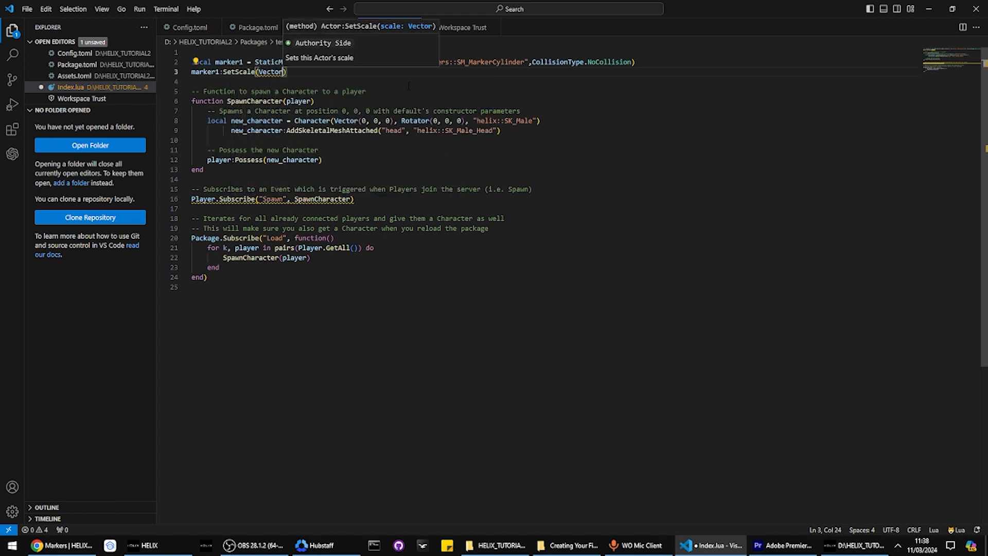
pyautogui.write('(')
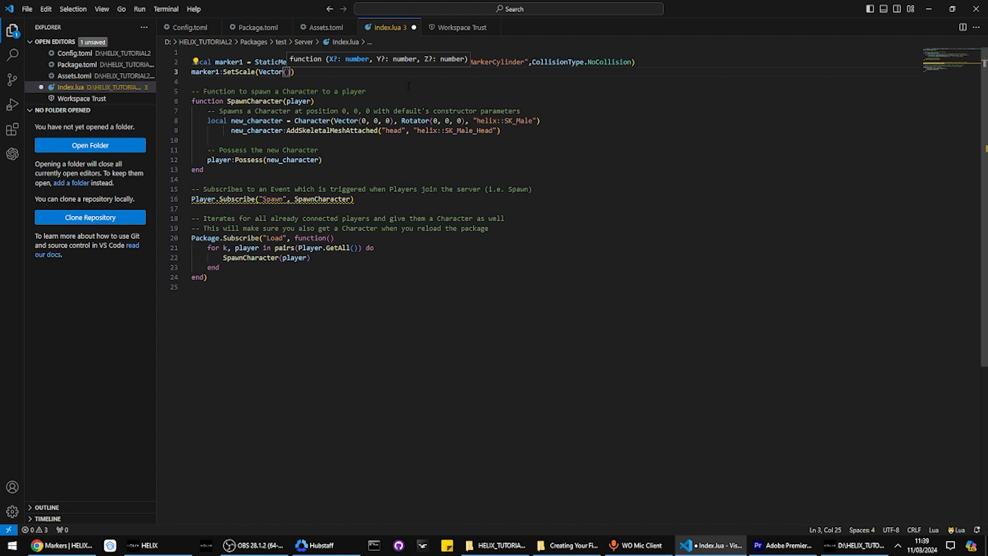
# Try a scale of Vector(0.5,0.5,0.5) for the marker
pyautogui.write('1,1,1')
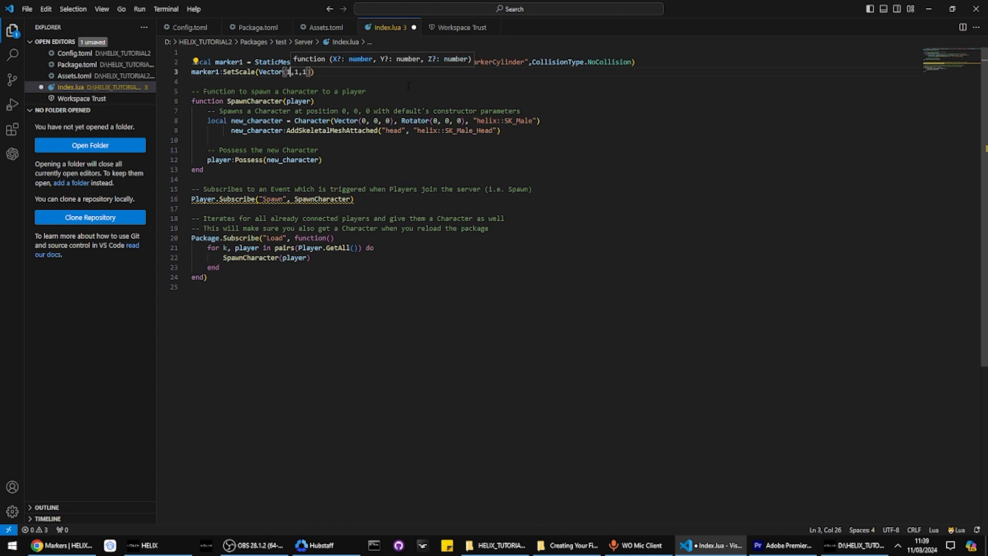
pyautogui.press('BackSpace')
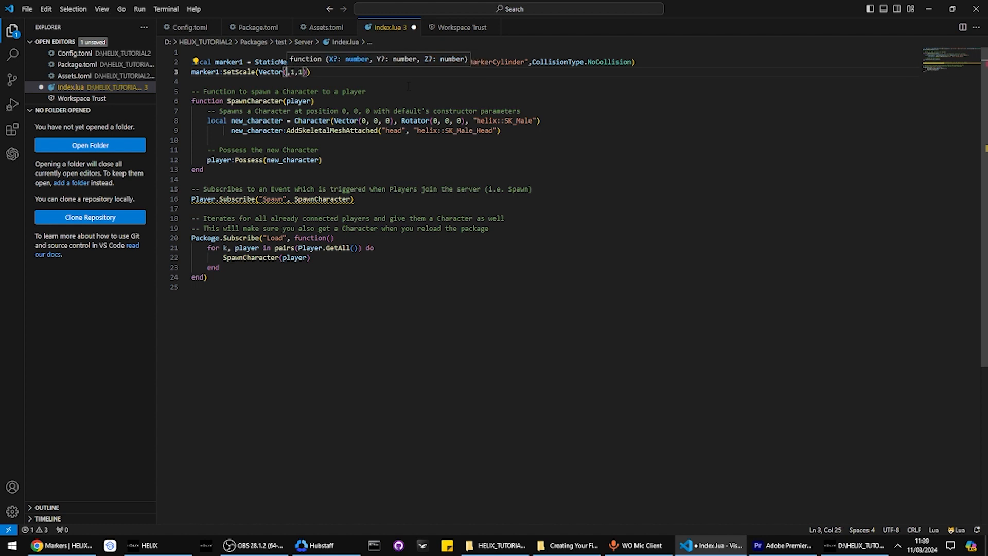
pyautogui.write('0.5')
pyautogui.press('Right')
pyautogui.press('Right')
pyautogui.press('BackSpace')
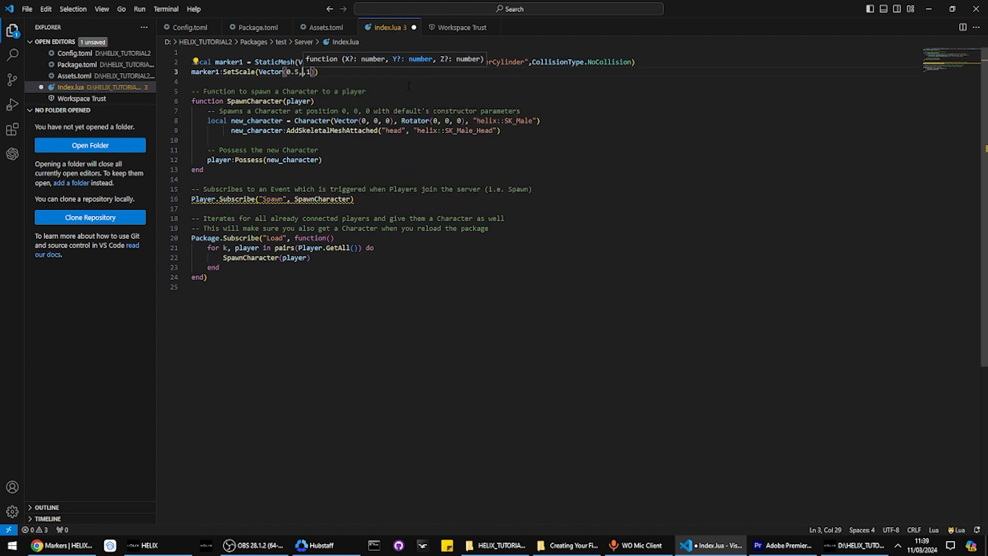
pyautogui.write('0.5')
pyautogui.press('Right')
pyautogui.press('Delete')
pyautogui.write('0.5')
pyautogui.hotkey('shift', 'Left')
pyautogui.hotkey('shift', 'Left')
pyautogui.hotkey('shift', 'Left')
pyautogui.hotkey('shift', 'Left')
pyautogui.hotkey('shift', 'Left')
pyautogui.hotkey('shift', 'Left')
pyautogui.hotkey('shift', 'Left')
pyautogui.hotkey('shift', 'Left')
pyautogui.hotkey('shift', 'Left')
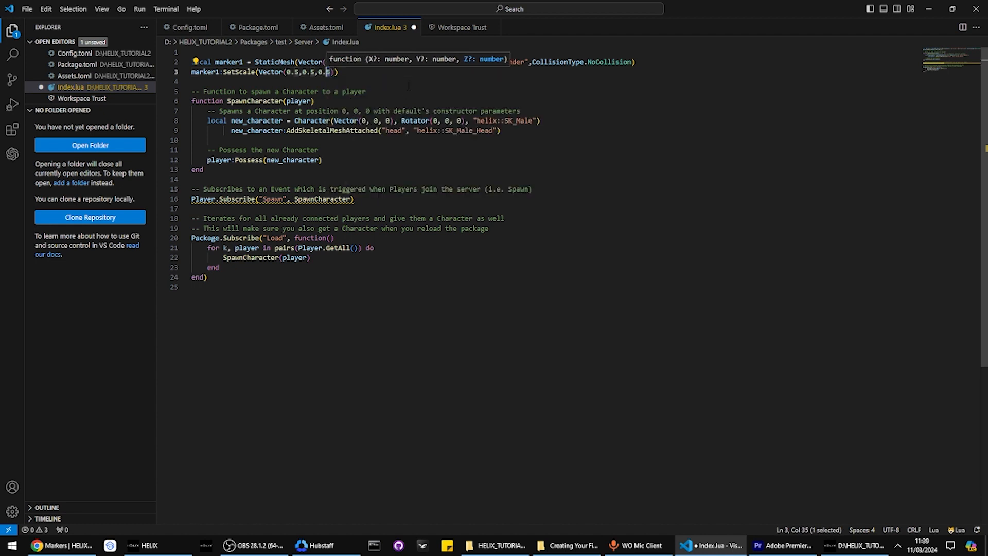
pyautogui.hotkey('shift', 'Left')
pyautogui.hotkey('shift', 'Left')
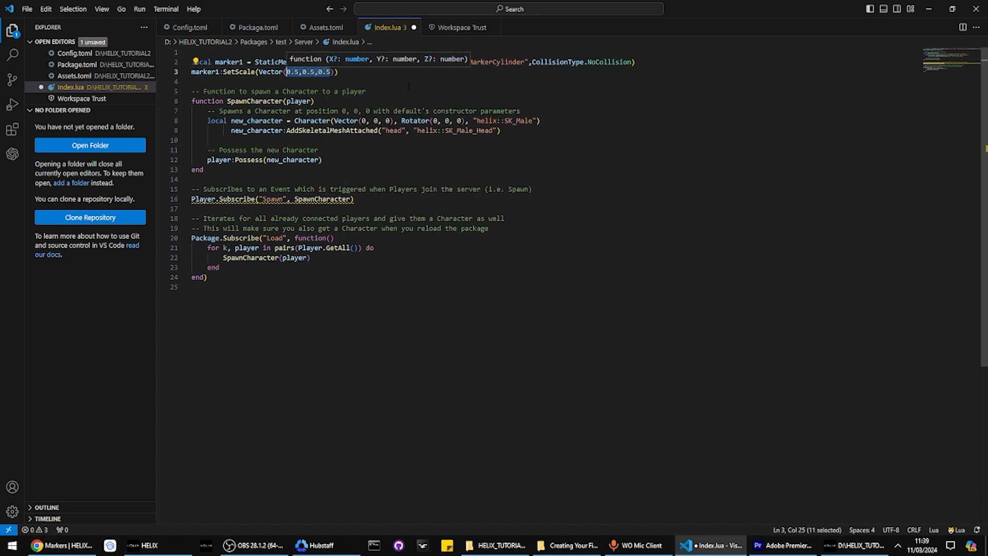
pyautogui.hotkey('ctrl', 'z')
# Change the scale to 2,2,2 and save, then change it to 4,4,4
pyautogui.write('2,2,2')
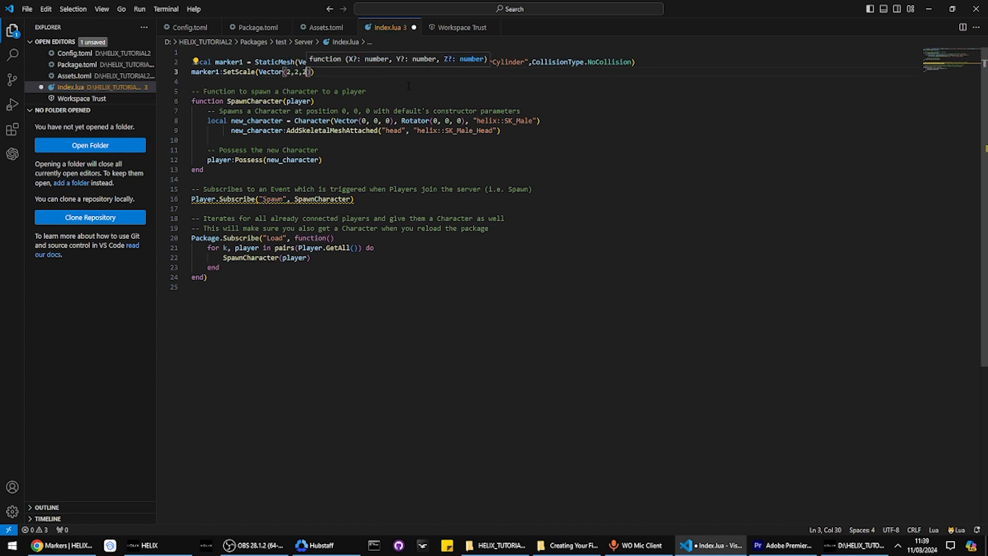
pyautogui.hotkey('ctrl', 's')
pyautogui.hotkey('shift', 'Left')
pyautogui.hotkey('shift', 'Left')
pyautogui.hotkey('shift', 'Left')
pyautogui.hotkey('shift', 'Left')
pyautogui.hotkey('shift', 'Left')
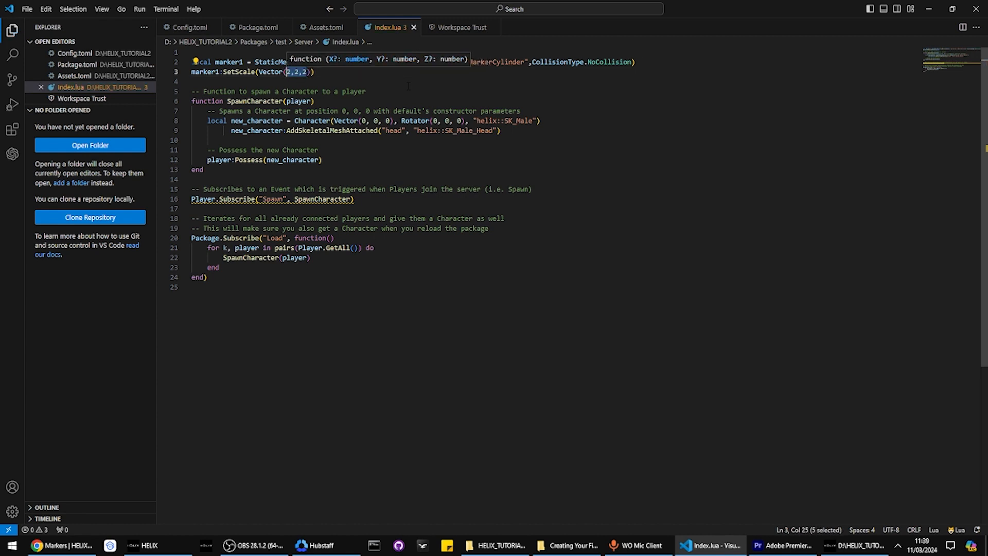
pyautogui.write('4,')
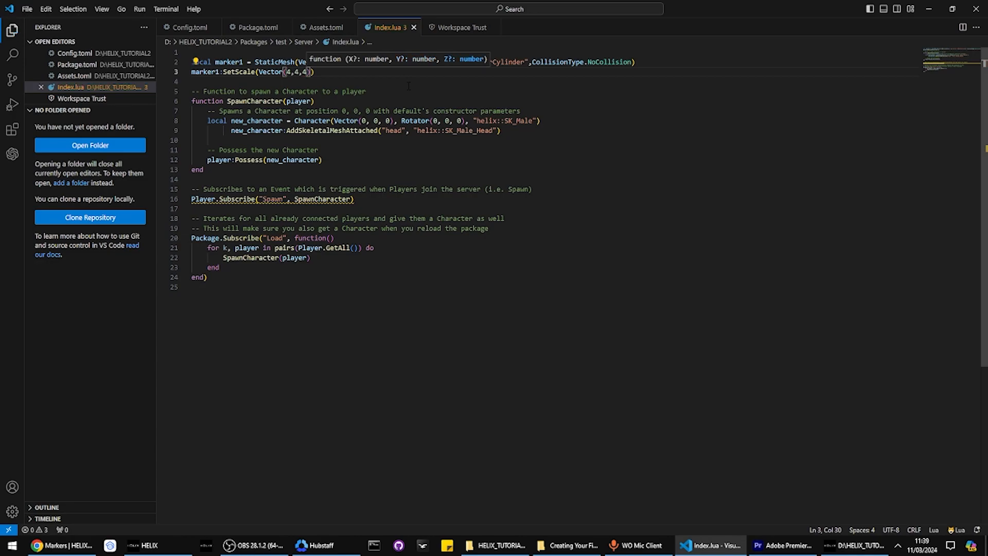
pyautogui.hotkey('alt', 'Tab')
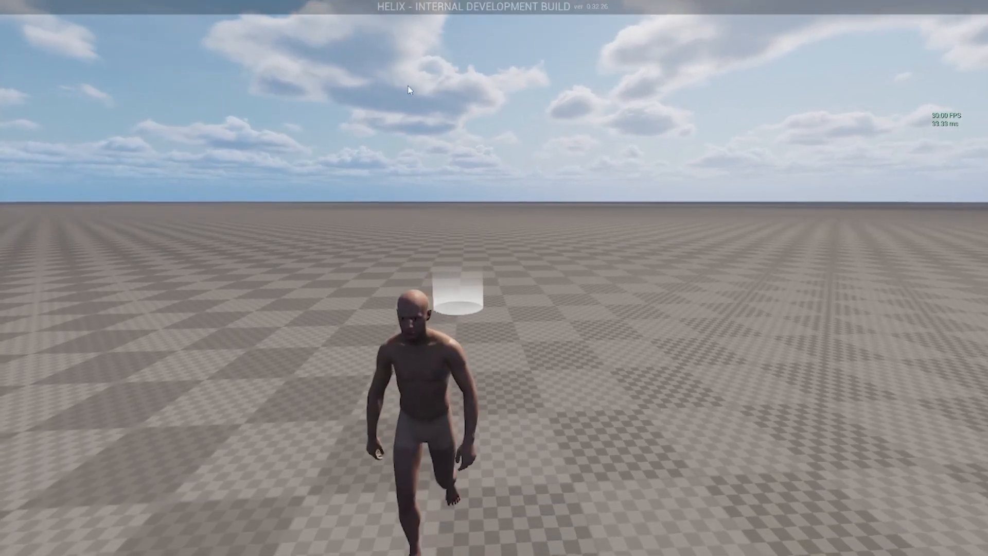
# Reload the packages from the server console and run the character up to the enlarged cylinder
pyautogui.hotkey('alt', 'Tab')
pyautogui.press('Tab')
pyautogui.click(366, 234)
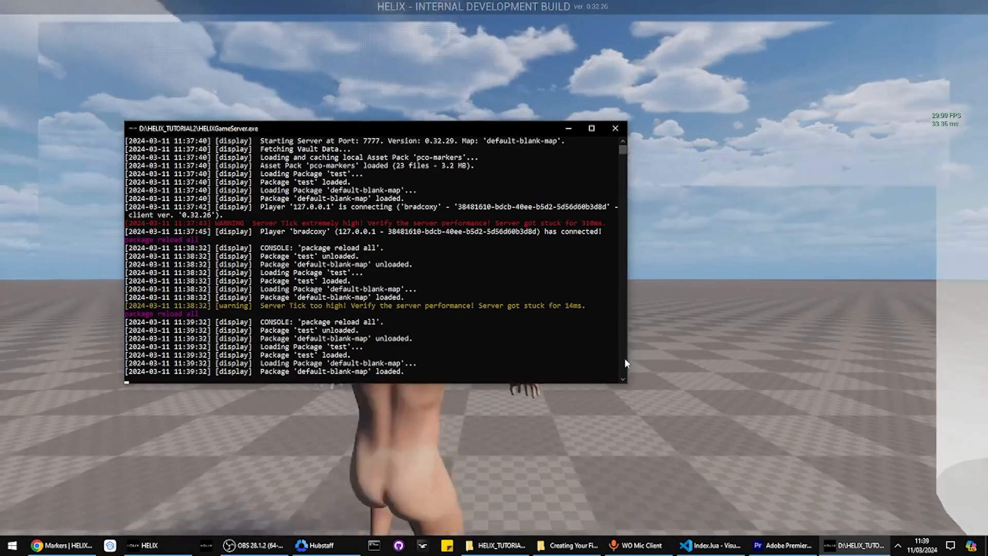
pyautogui.click(638, 368)
pyautogui.press('s')
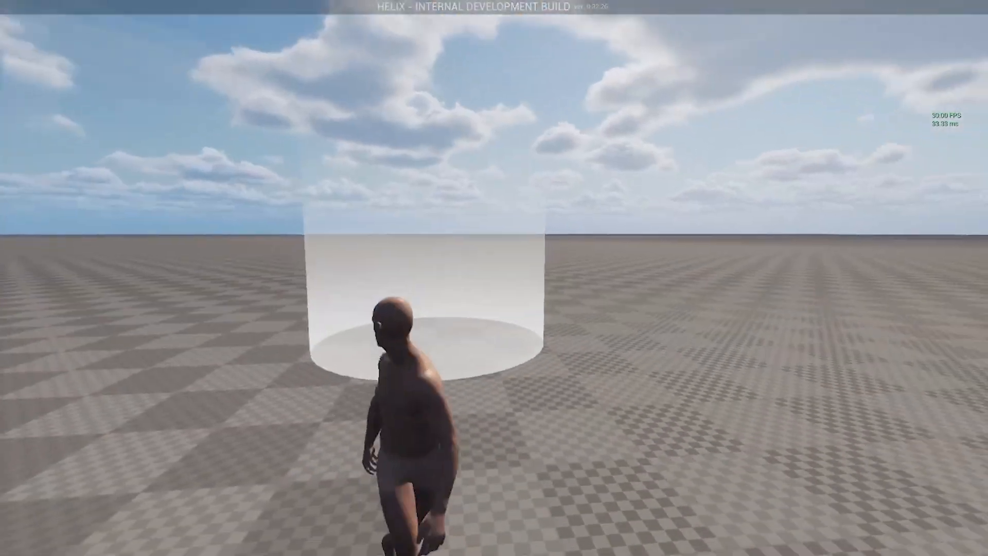
pyautogui.press('d')
pyautogui.press('w')
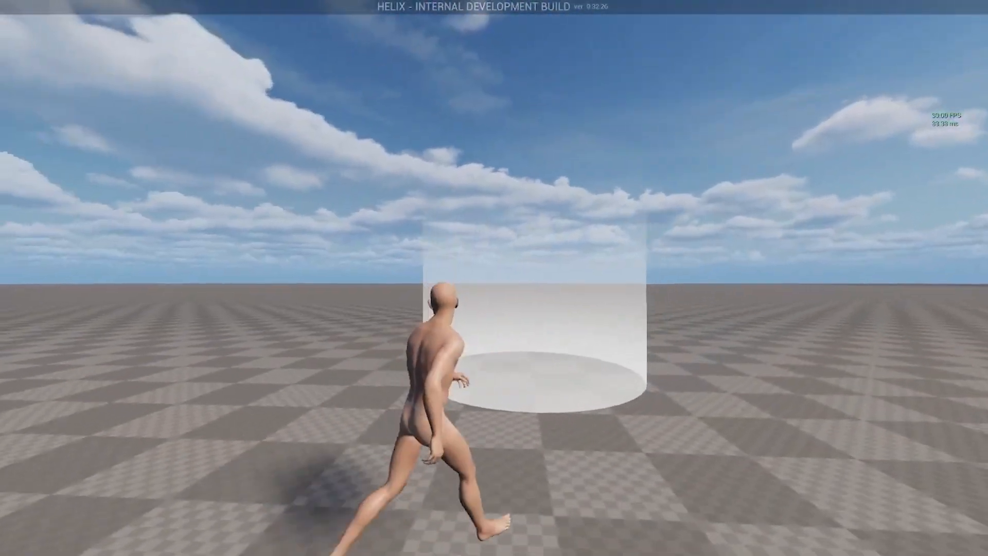
pyautogui.press('s')
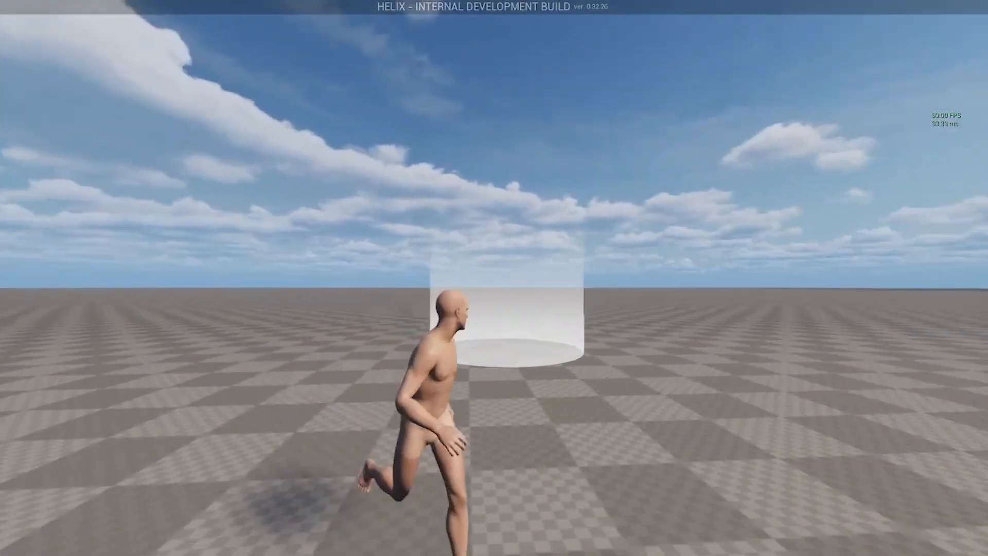
pyautogui.hotkey('alt', 'Tab')
pyautogui.press('Tab')
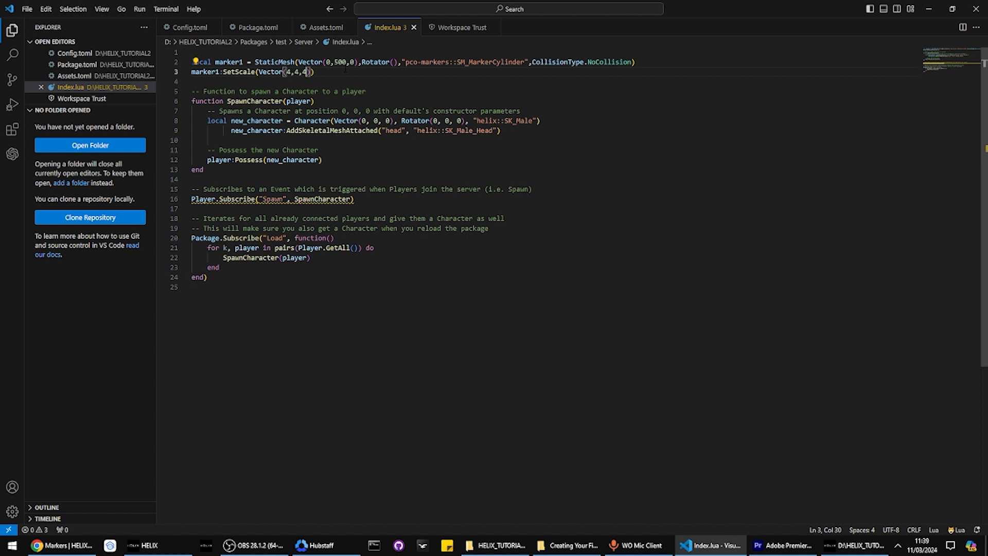
# Check the flattened Vector(4,4,2) cylinder by running the character into and out of it
pyautogui.hotkey('alt', 'Tab')
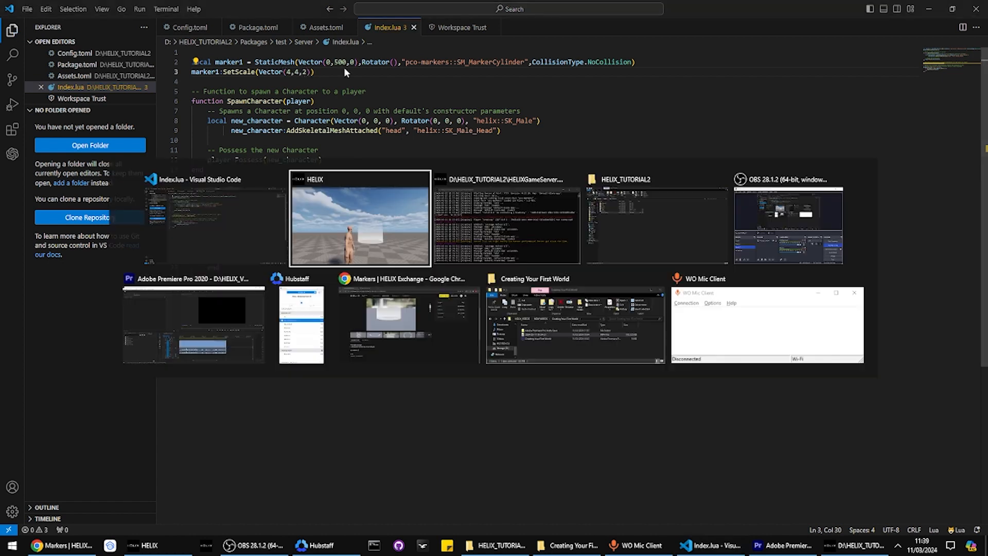
pyautogui.press('w')
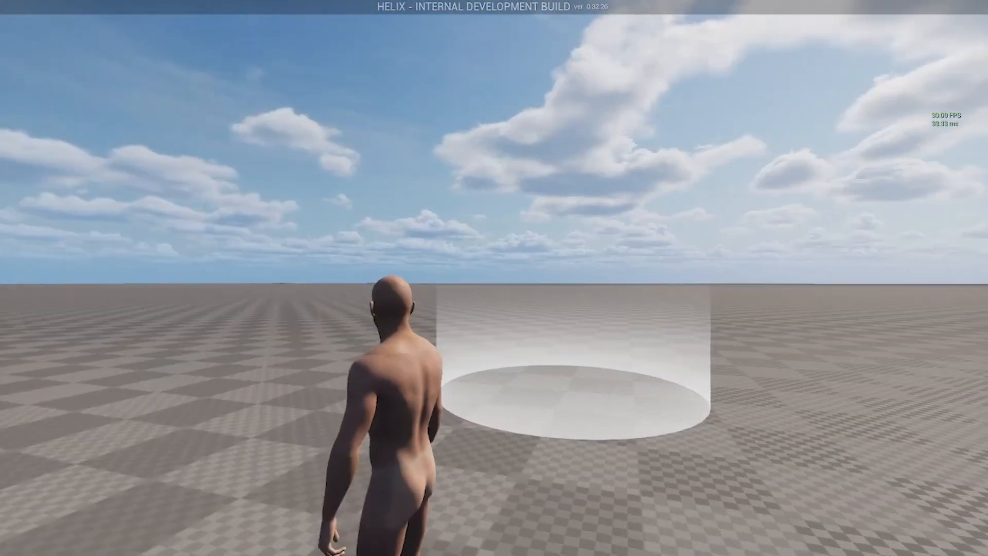
pyautogui.press('s')
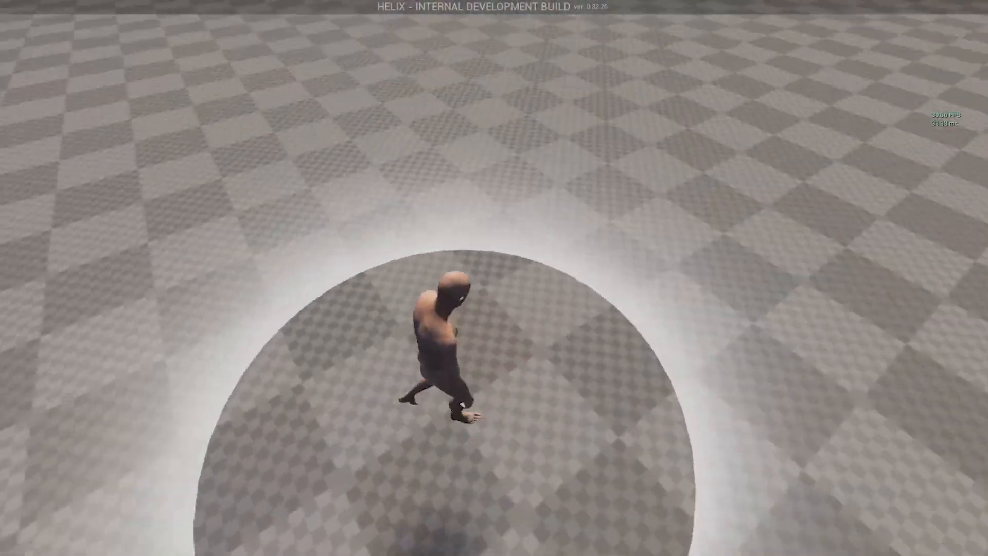
pyautogui.press('d')
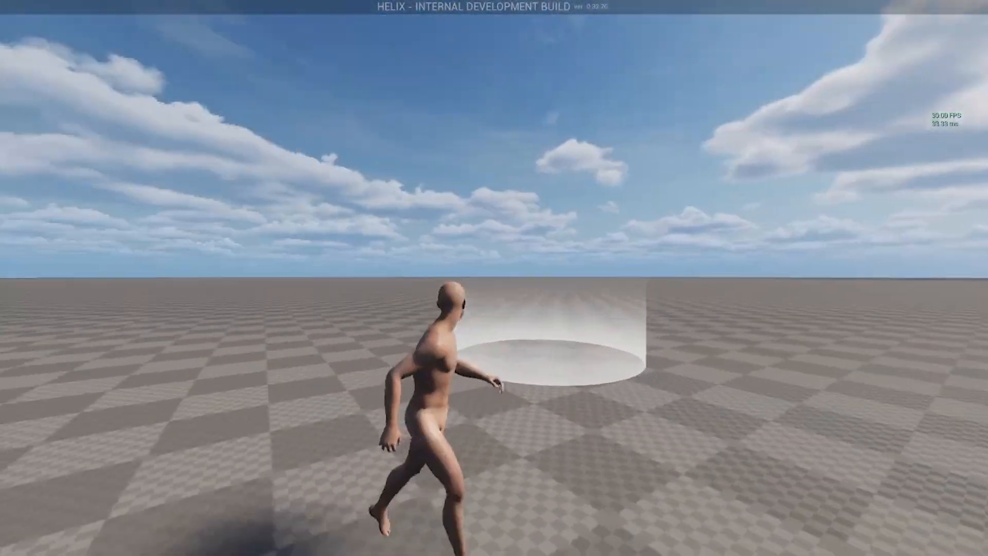
pyautogui.hotkey('alt', 'Tab')
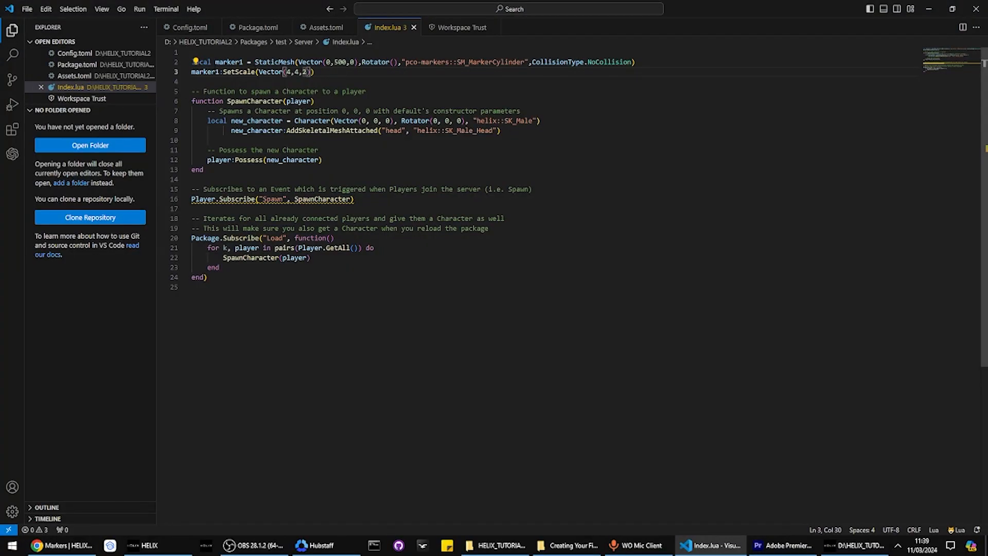
# Add a marker2 = StaticMesh(Vector(), Rotator(), ...) line below the scale line
pyautogui.click(210, 80)
pyautogui.press('Return')
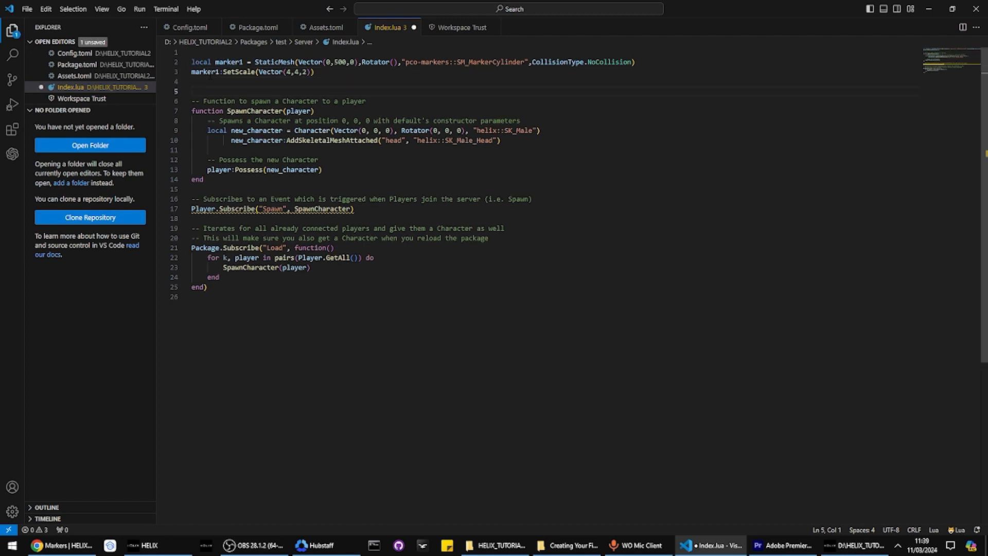
pyautogui.write('marker2 = s')
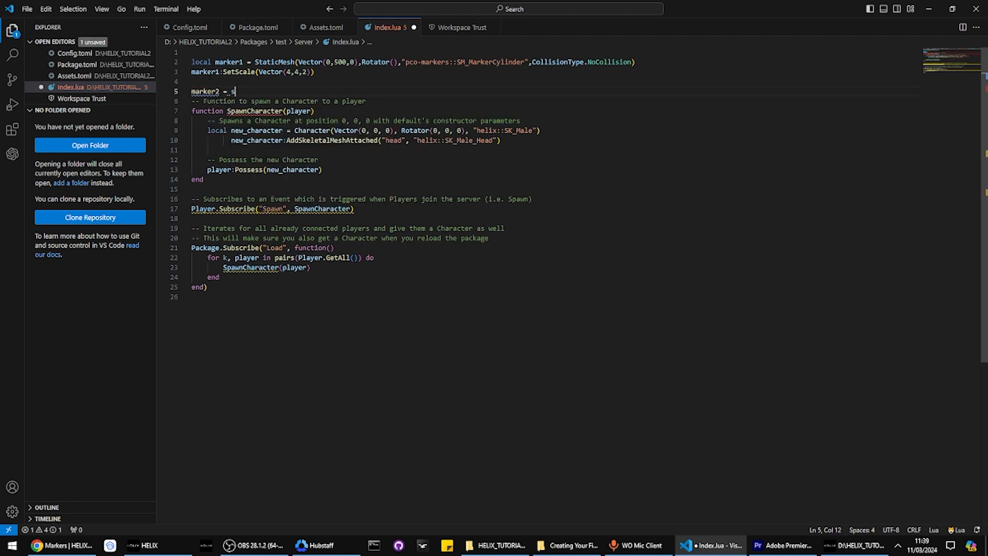
pyautogui.write('taticMesh')
pyautogui.write('(Vector')
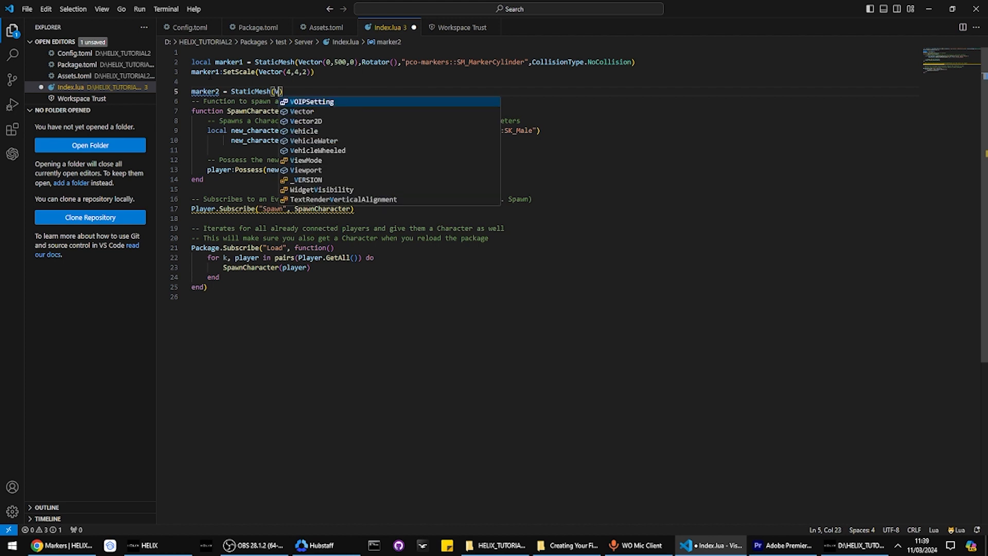
pyautogui.write('(),rota')
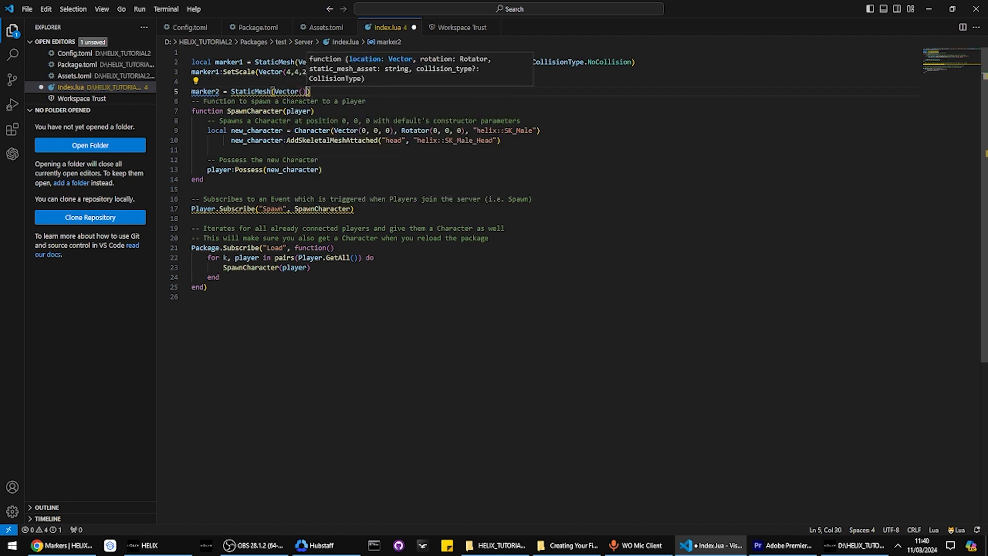
pyautogui.write('tor(),Rotator(')
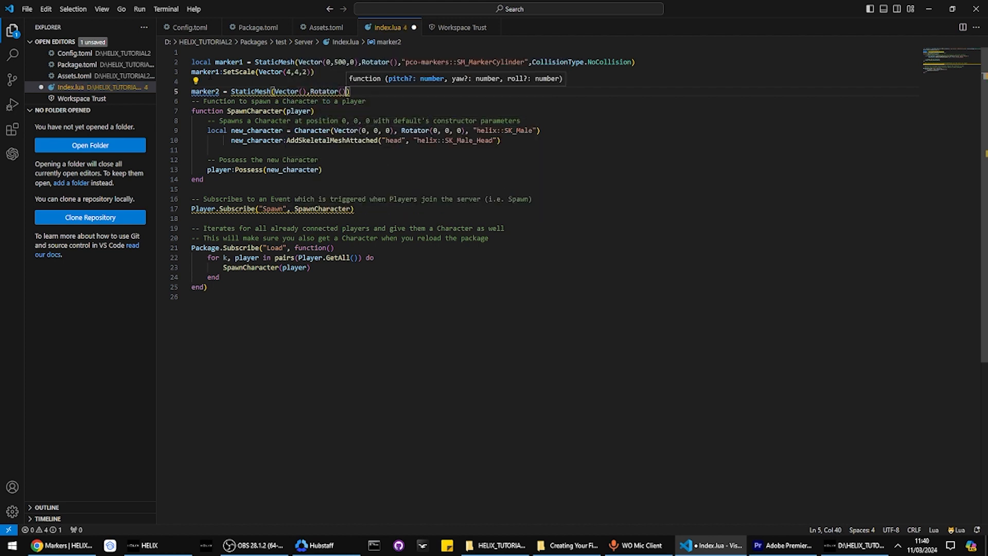
pyautogui.press('Left')
pyautogui.press('Left')
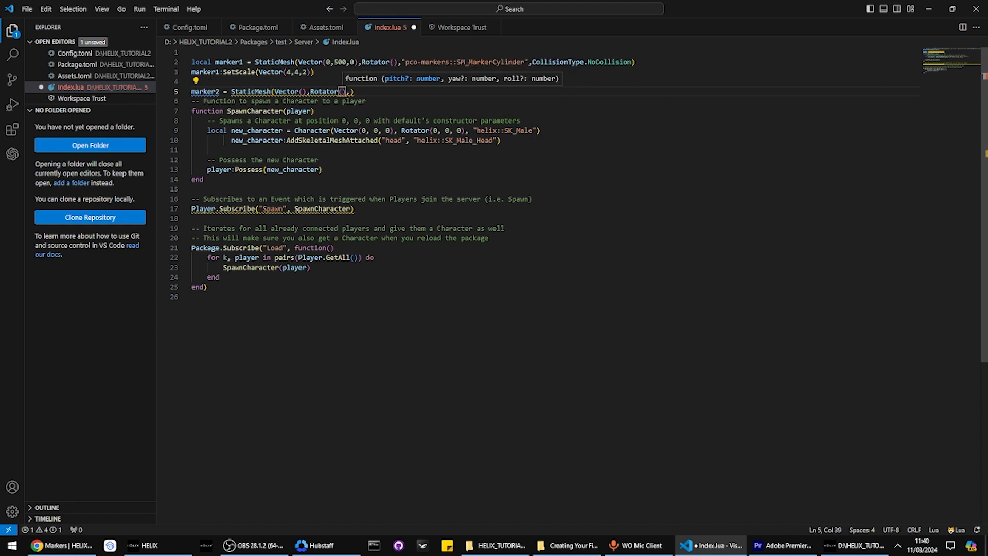
pyautogui.write('0,0,0')
pyautogui.press('BackSpace')
pyautogui.press('BackSpace')
pyautogui.press('BackSpace')
pyautogui.press('BackSpace')
pyautogui.press('BackSpace')
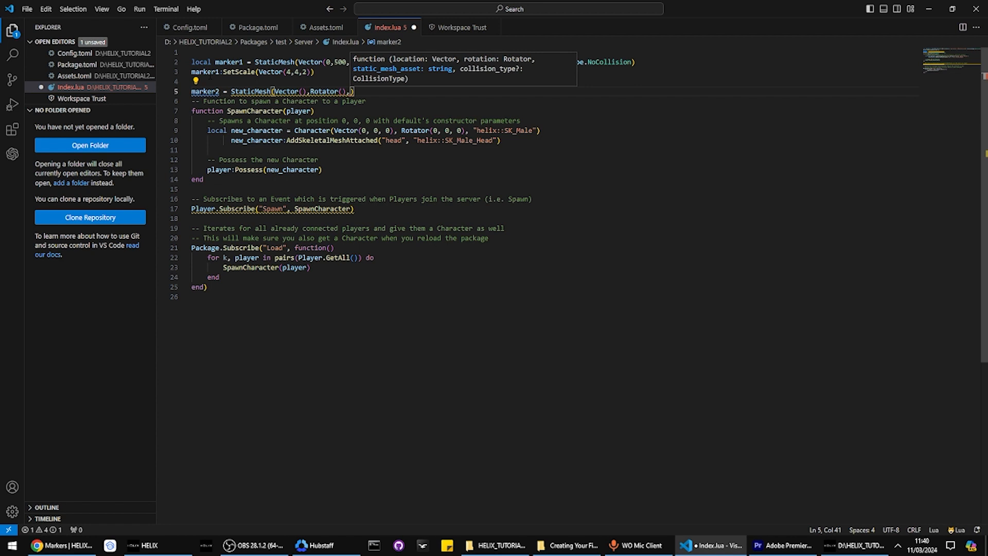
# Add the "pco-markers" asset string and CollisionType.NoCollision as marker2's remaining arguments
pyautogui.write('""')
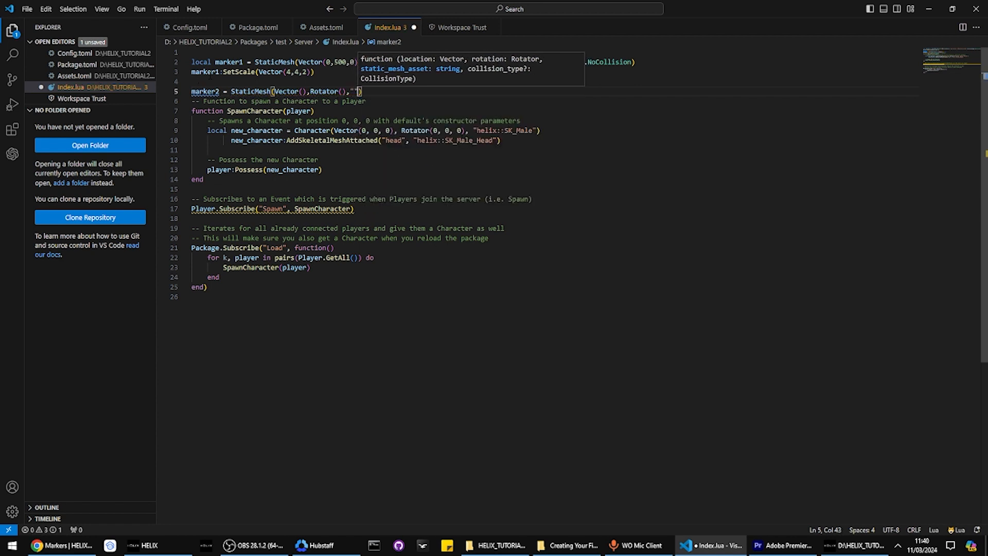
pyautogui.write(',col')
pyautogui.press('Down')
pyautogui.press('Down')
pyautogui.press('Down')
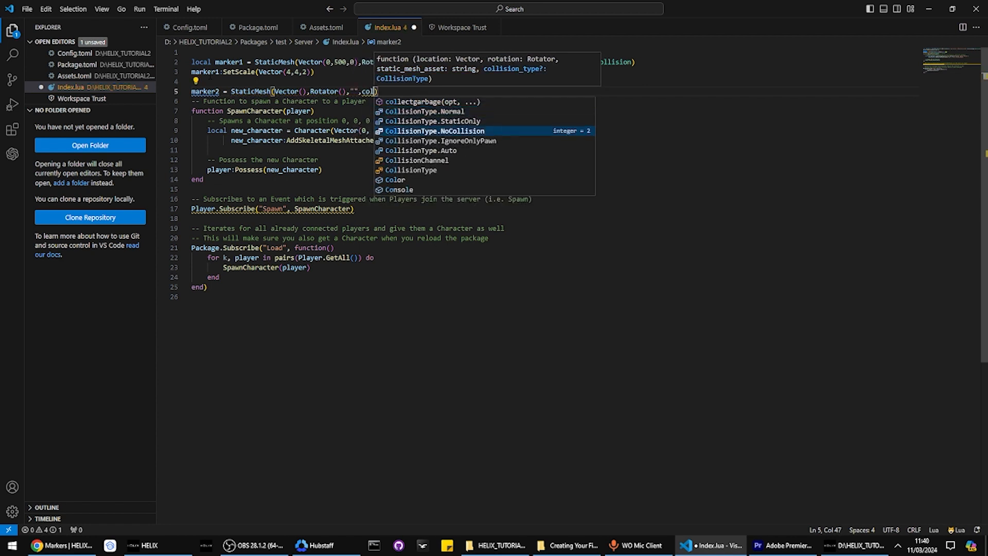
pyautogui.press('Return')
pyautogui.press('Left')
pyautogui.hotkey('ctrl', 'Left')
pyautogui.hotkey('ctrl', 'Left')
pyautogui.hotkey('ctrl', 'Left')
pyautogui.hotkey('ctrl', 'Left')
pyautogui.hotkey('ctrl', 'Right')
pyautogui.press('Right')
pyautogui.press('Right')
pyautogui.press('Right')
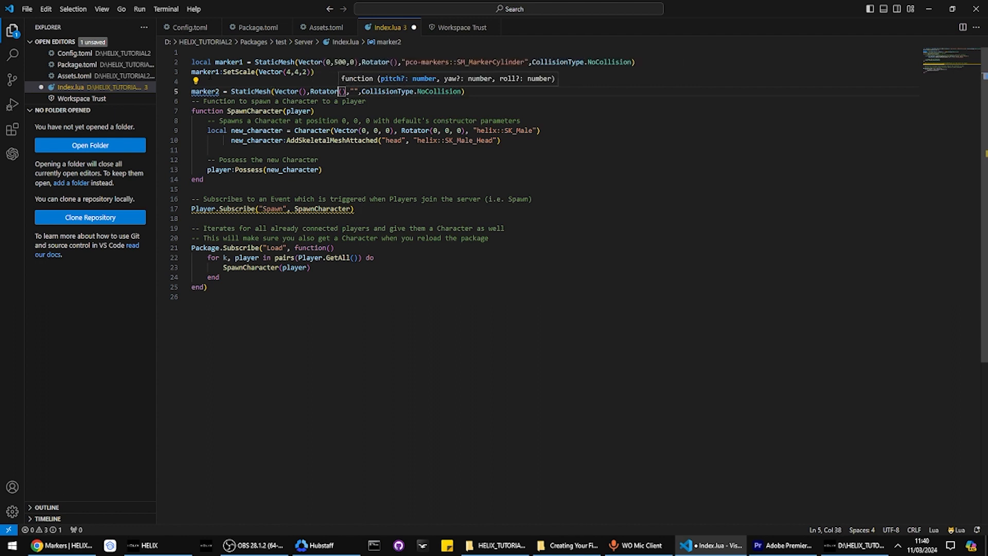
pyautogui.press('Right')
pyautogui.write('pco')
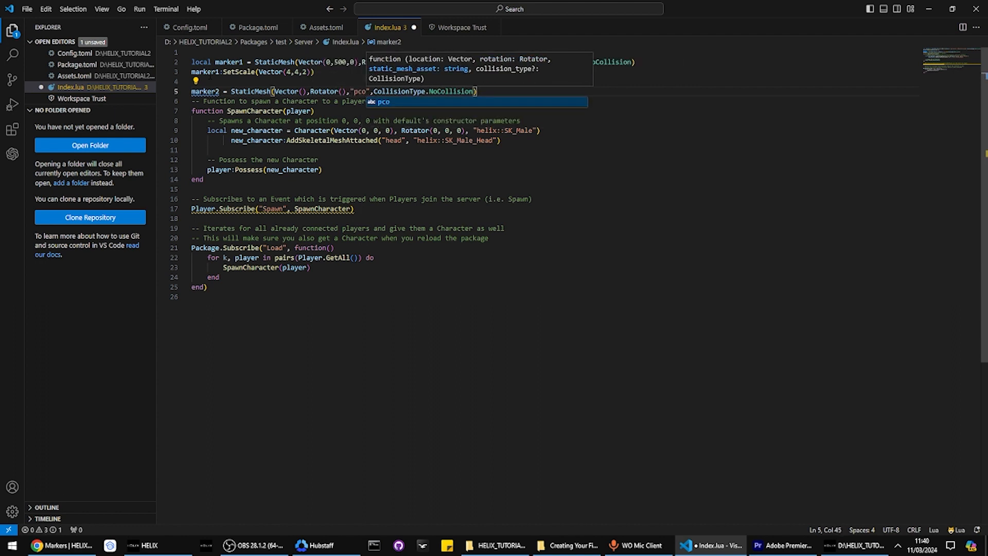
pyautogui.write('-markers')
pyautogui.press('Right')
pyautogui.press('Right')
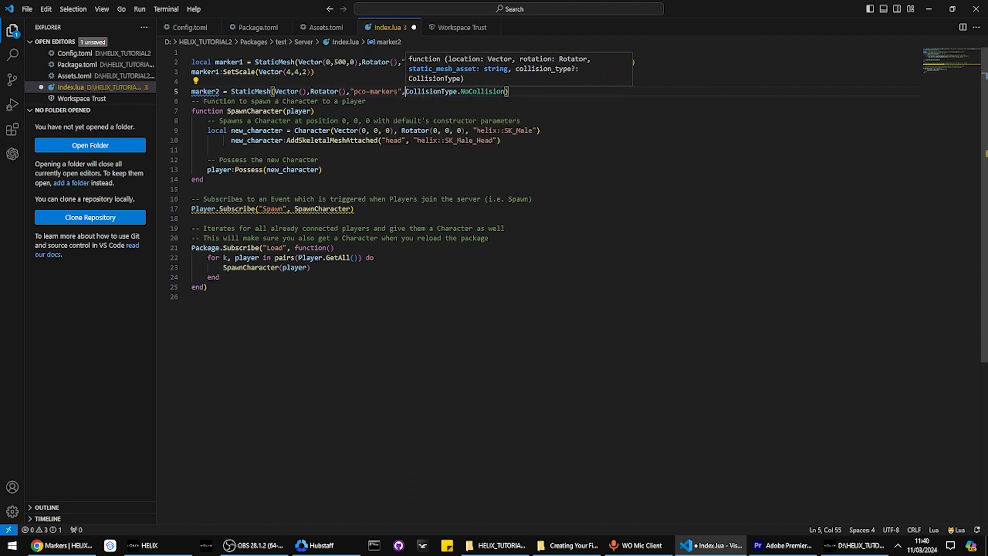
# Complete marker2's asset as pco-markers::SM_MarkerArrow, copying the mesh name from Assets.toml
pyautogui.click(327, 27)
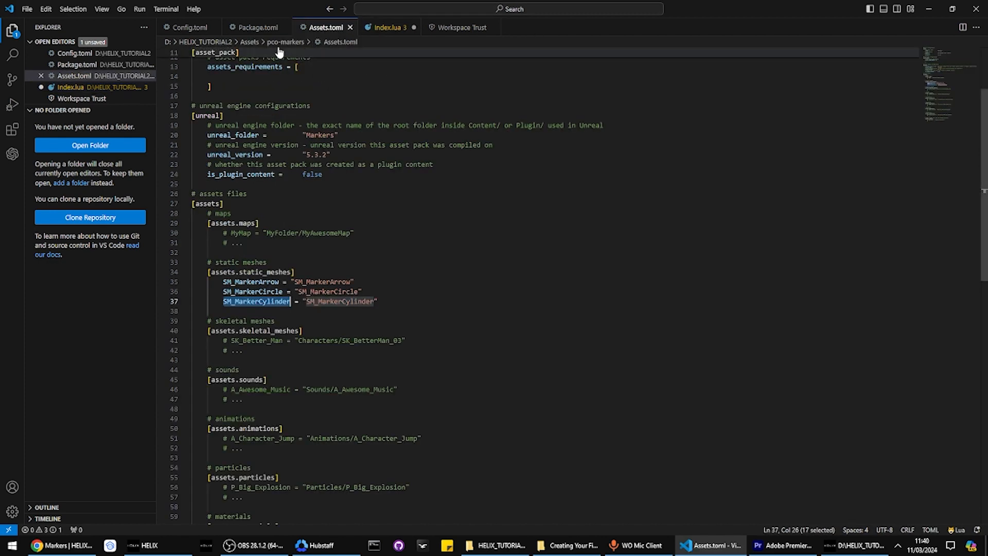
pyautogui.click(390, 27)
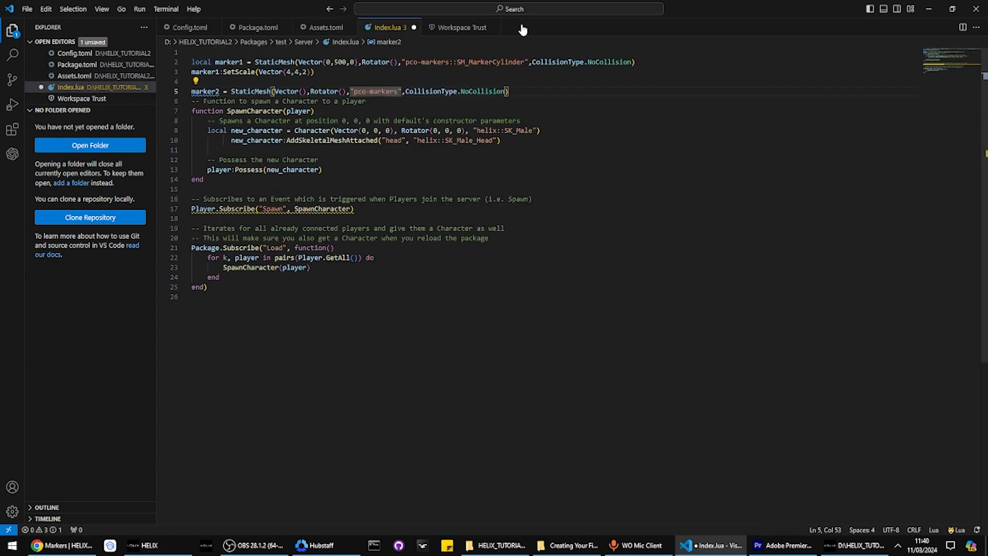
pyautogui.write('::')
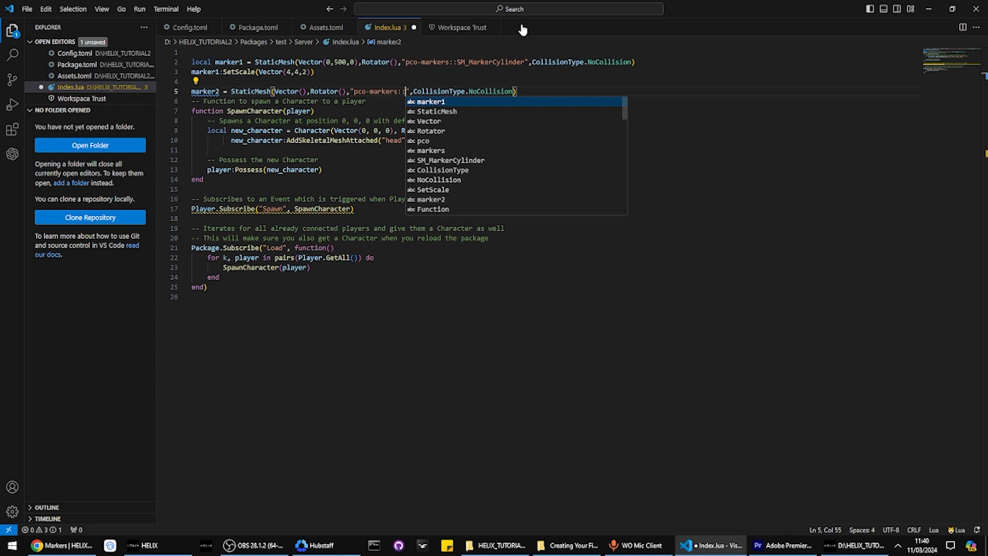
pyautogui.write('SM_')
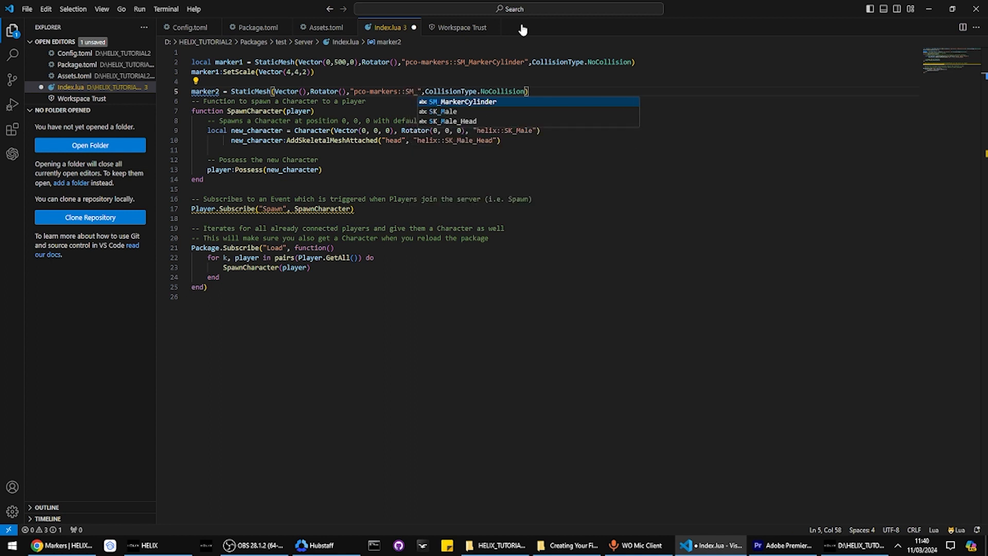
pyautogui.click(327, 30)
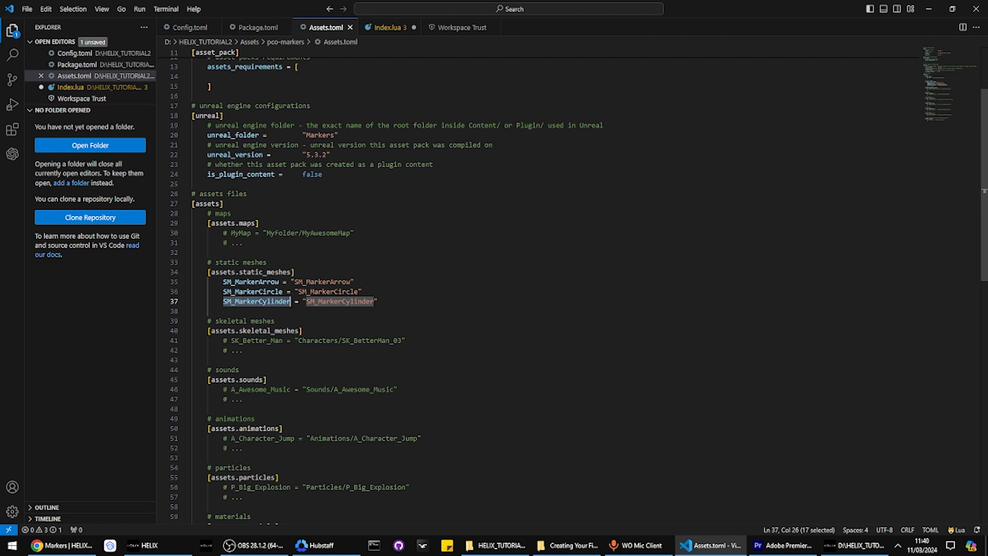
pyautogui.doubleClick(251, 282)
pyautogui.click(394, 29)
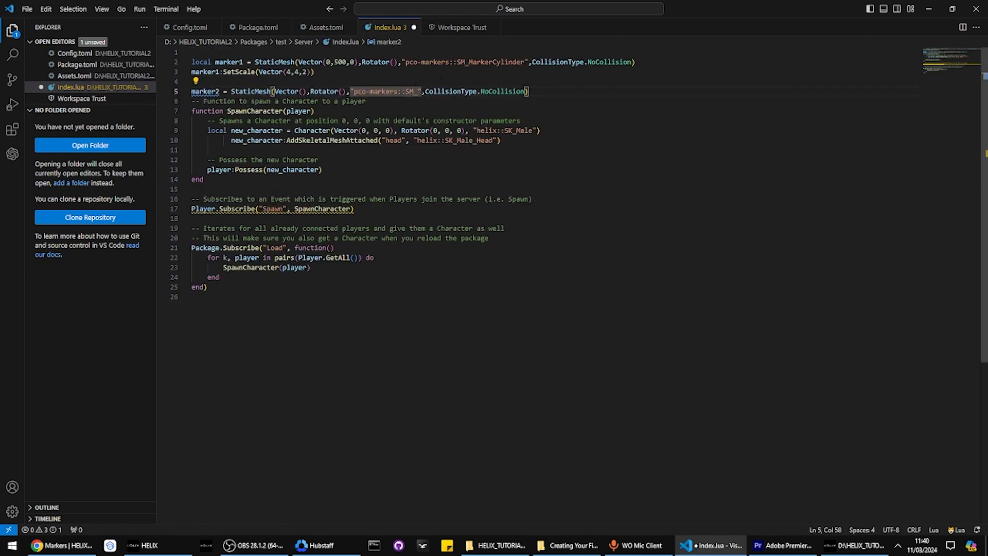
pyautogui.click(335, 101)
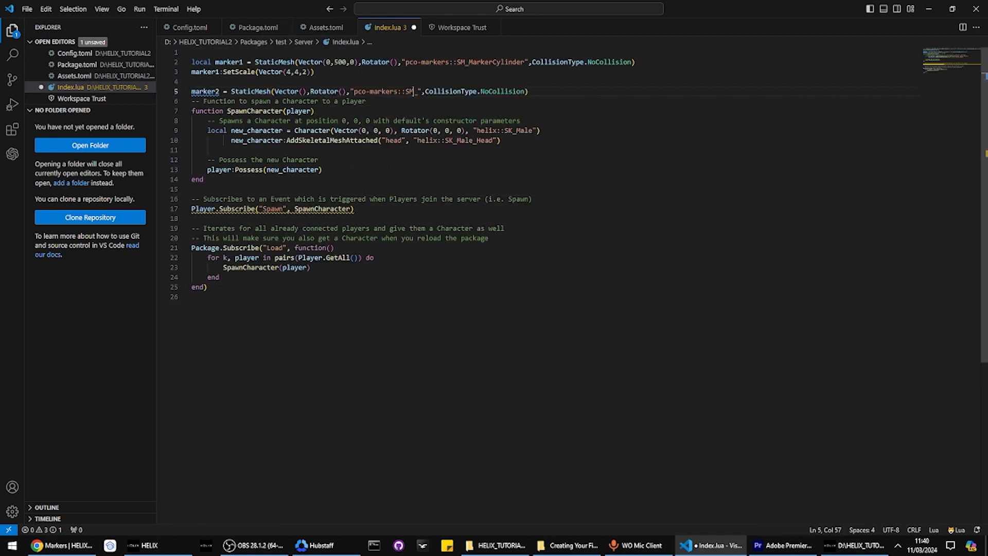
pyautogui.write('MarkerArrow')
# Set marker2's position to Vector(0,1000,0) and save Index.lua
pyautogui.hotkey('ctrl', 's')
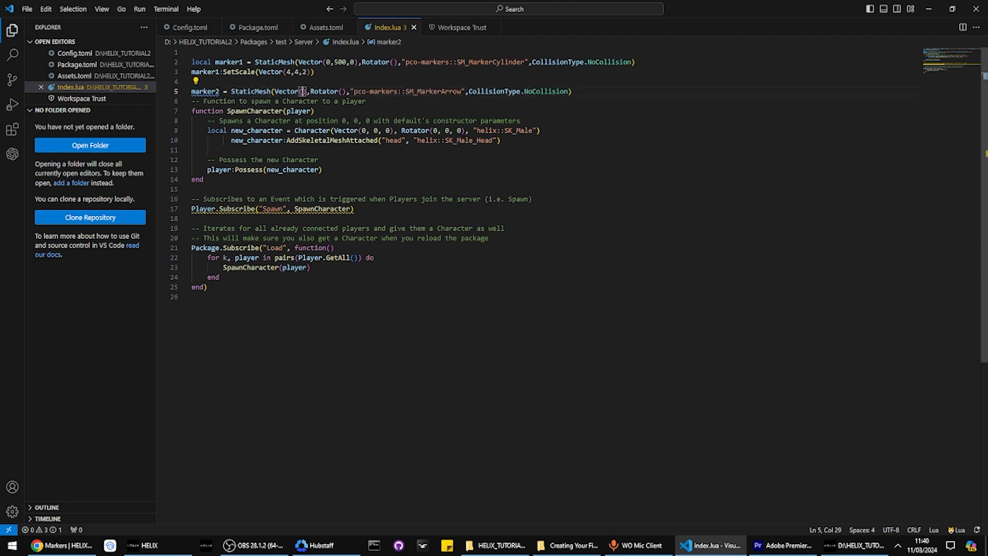
pyautogui.write('0')
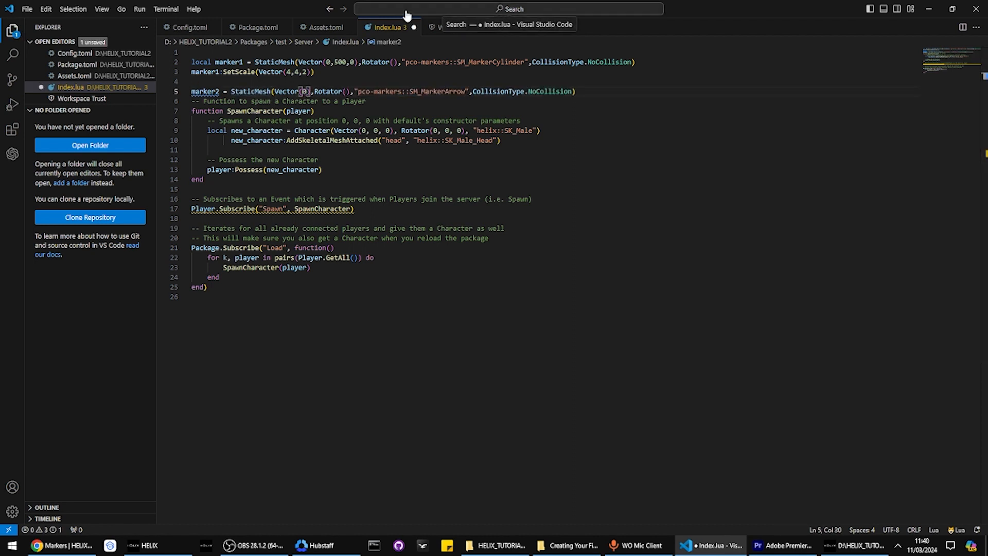
pyautogui.write(',1000,0')
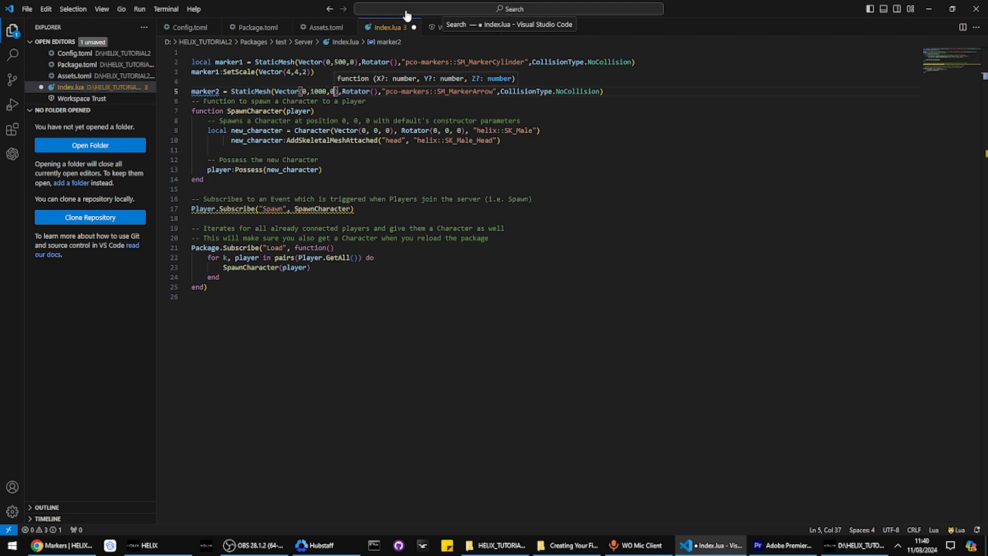
pyautogui.hotkey('ctrl', 's')
pyautogui.hotkey('alt', 'Tab')
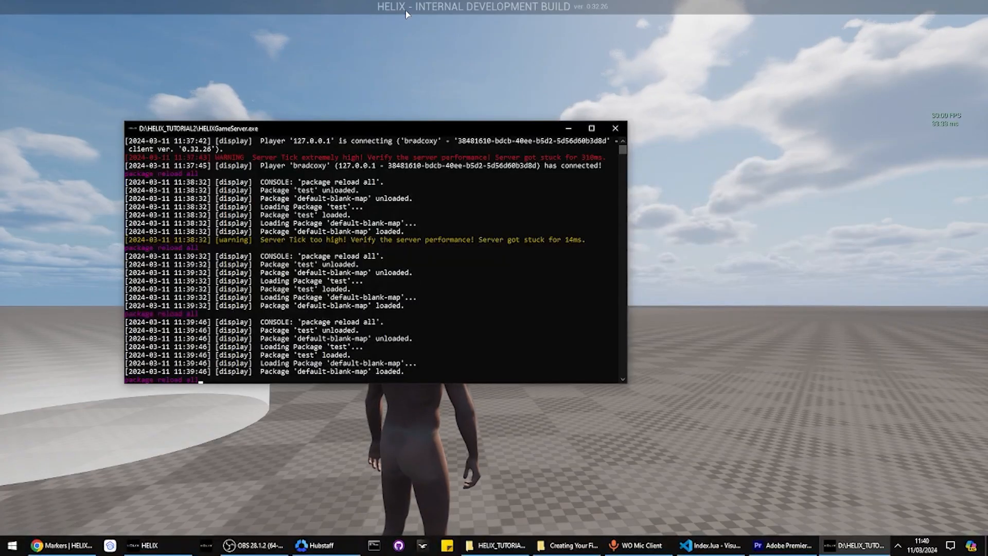
# Reload all packages and run around to inspect the flattened cylinder and new arrow marker
pyautogui.press('Return')
pyautogui.click(406, 14)
pyautogui.press('w')
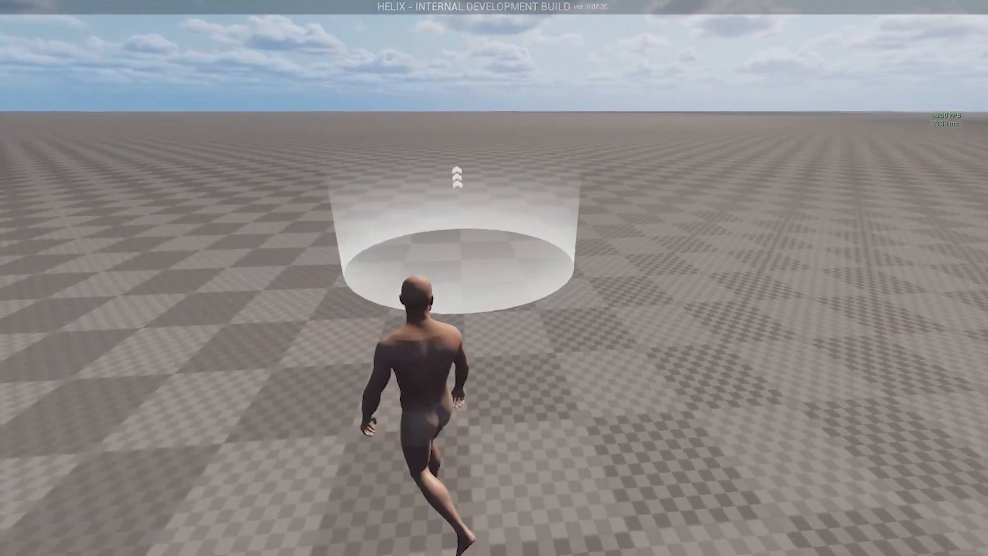
pyautogui.press('a')
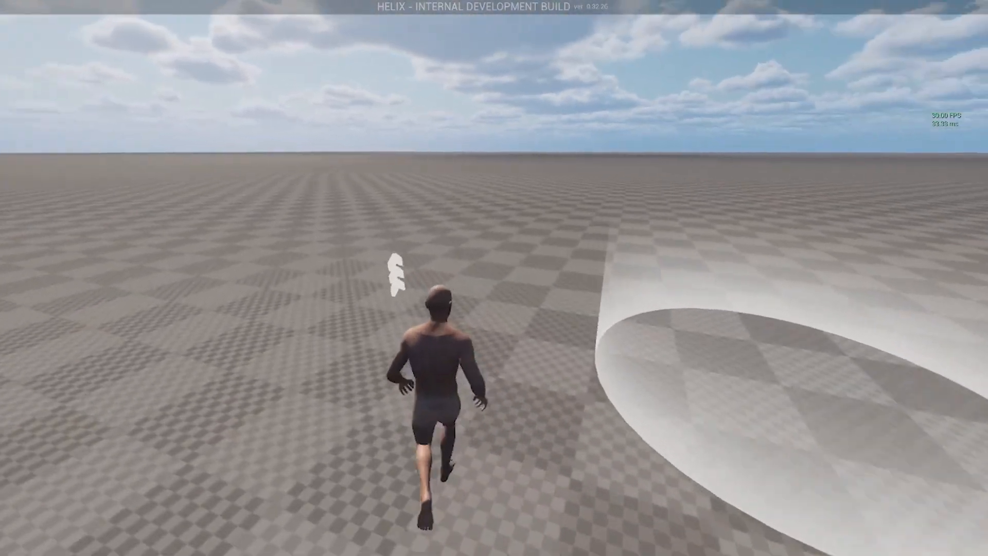
pyautogui.press('a')
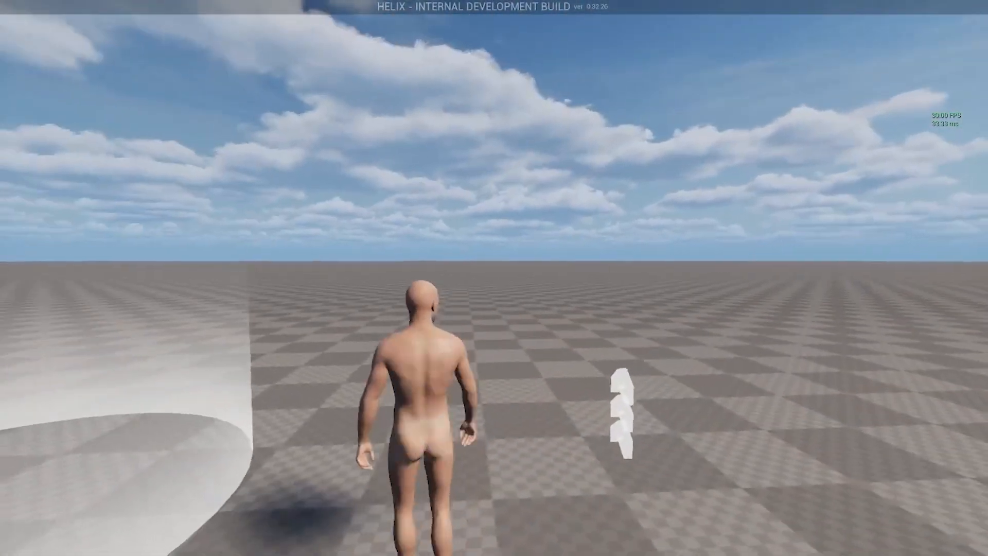
pyautogui.press('d')
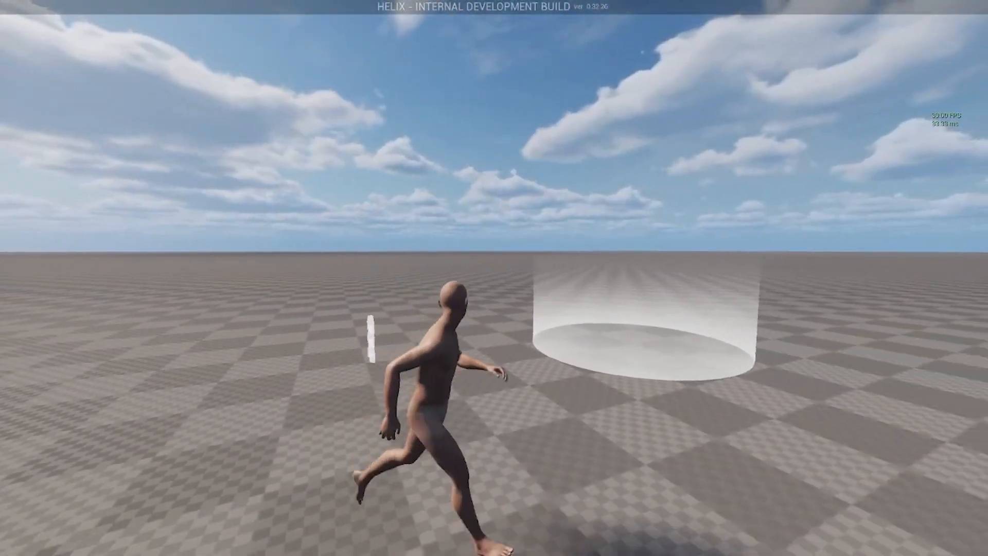
pyautogui.press('s')
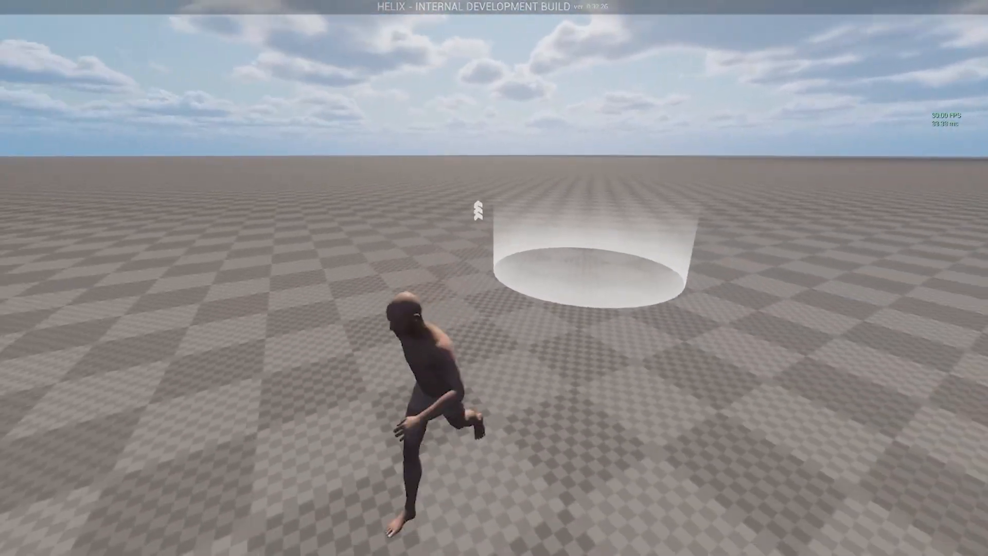
pyautogui.press('w')
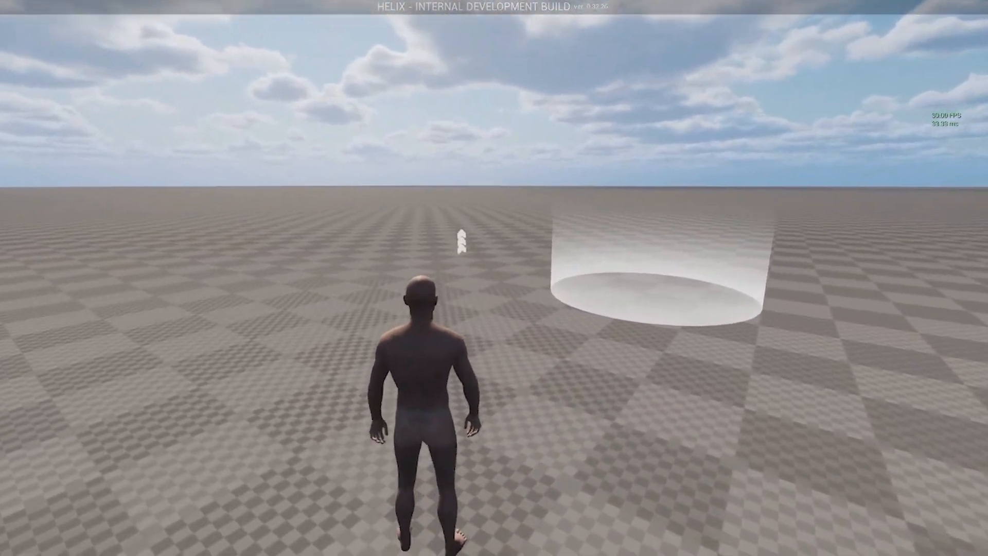
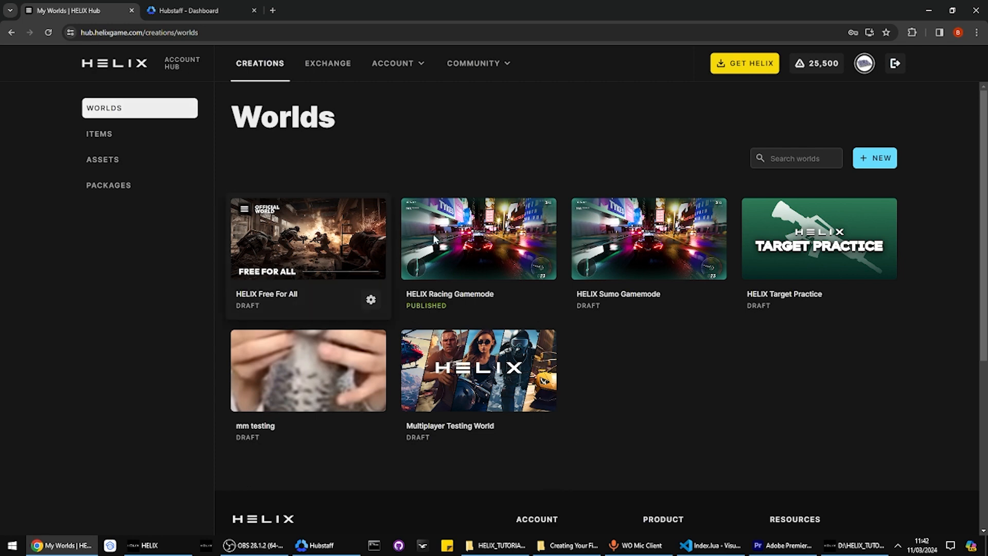
# Switch from the Creator Hub Worlds page to the running HELIX game and walk the character
pyautogui.doubleClick(328, 142)
pyautogui.click(328, 143)
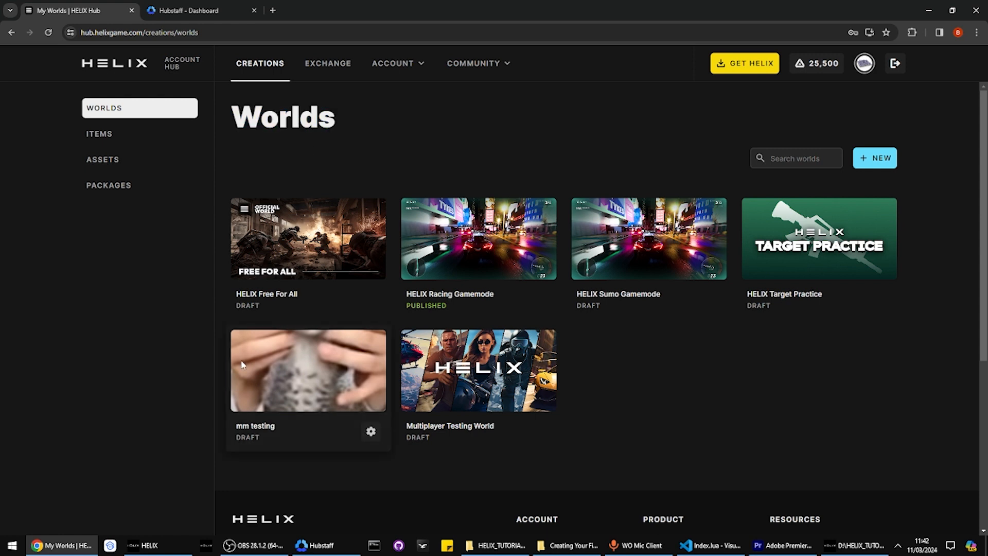
pyautogui.doubleClick(323, 129)
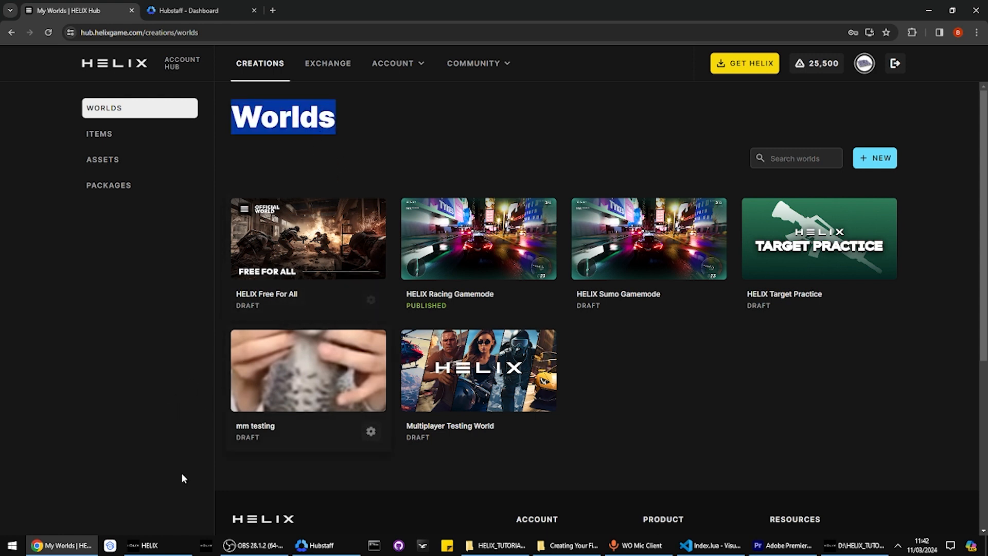
pyautogui.click(183, 539)
pyautogui.press('a')
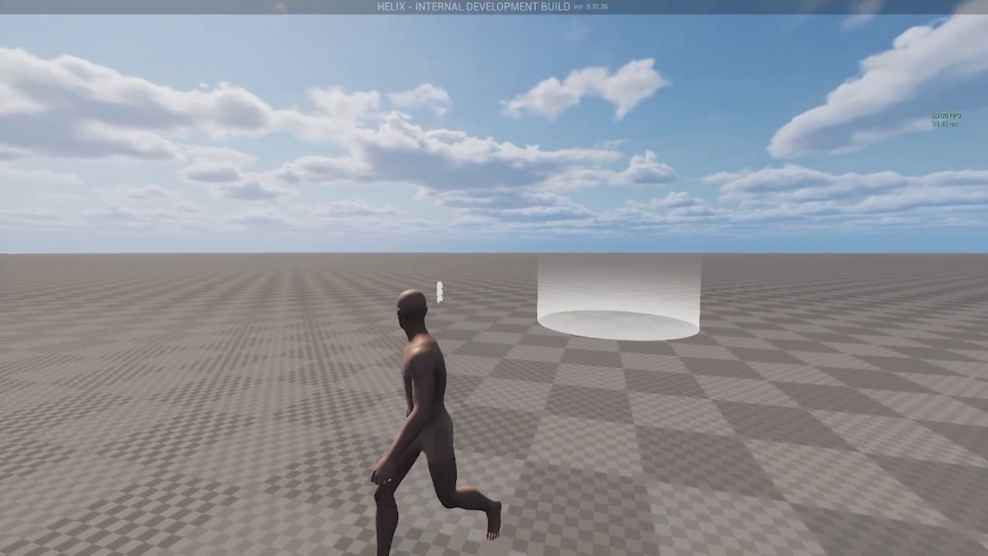
# Highlight the server port 7777 in the game server console log
pyautogui.hotkey('alt', 'Tab')
pyautogui.hotkey('alt', 'Tab')
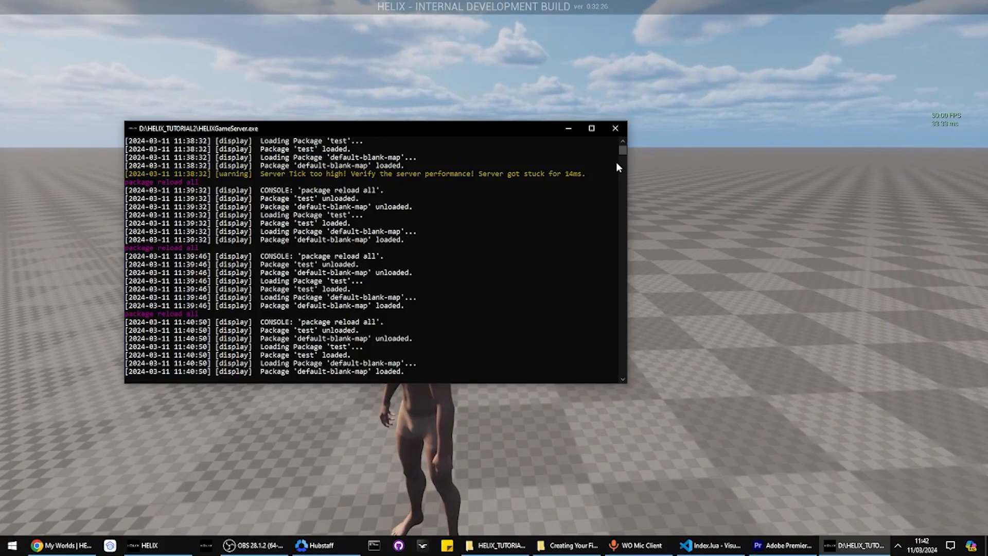
pyautogui.scroll(6, 625, 151)
pyautogui.click(366, 158)
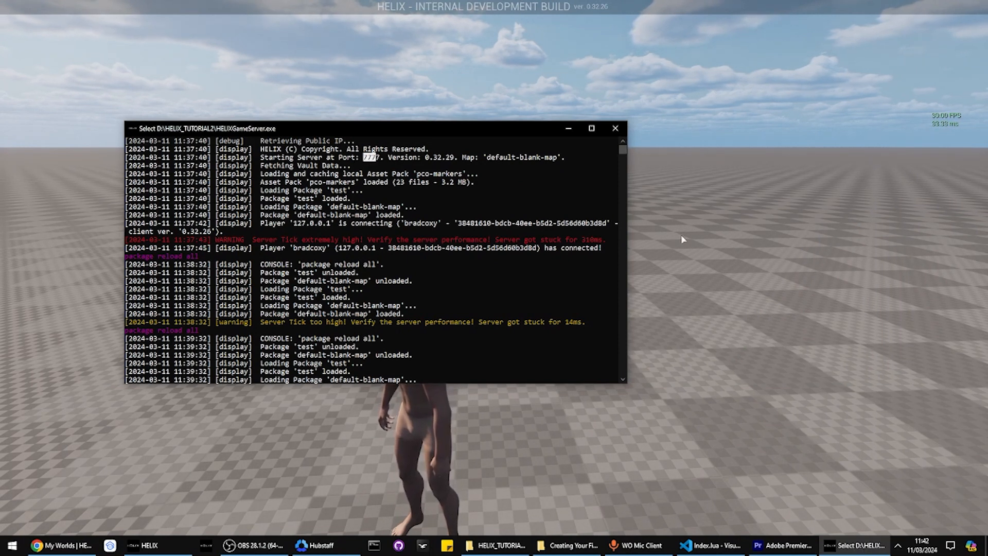
pyautogui.click(361, 165)
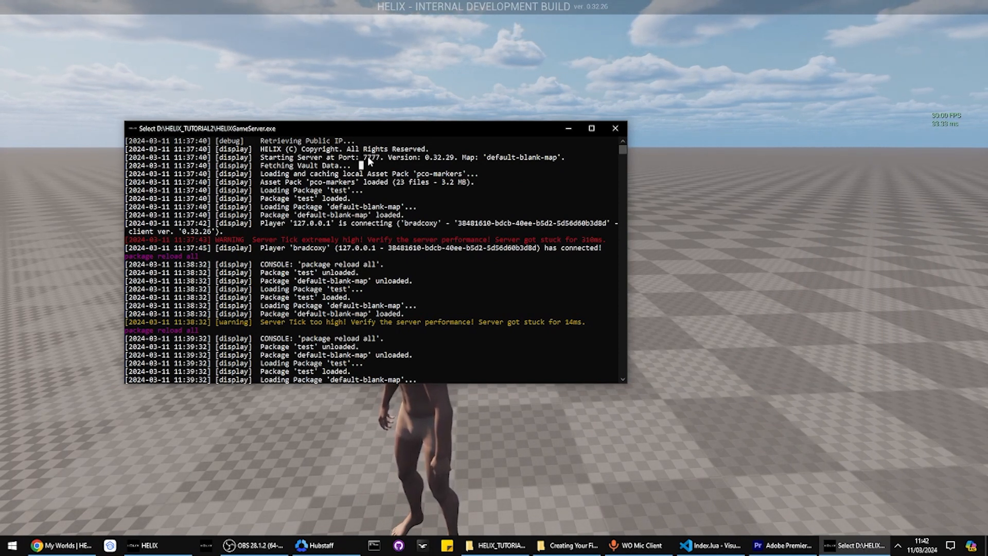
pyautogui.moveTo(365, 156); pyautogui.dragTo(379, 157)
pyautogui.hotkey('alt', 'Tab')
# Run the character around with WASD, then return to the Creator Hub Worlds page
pyautogui.press('w')
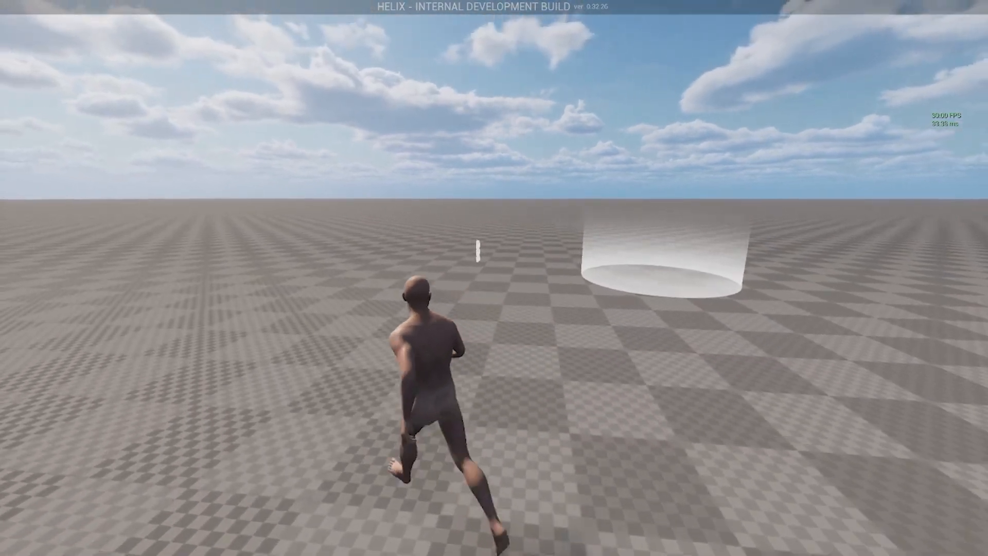
pyautogui.press('a')
pyautogui.press('s')
pyautogui.press('d')
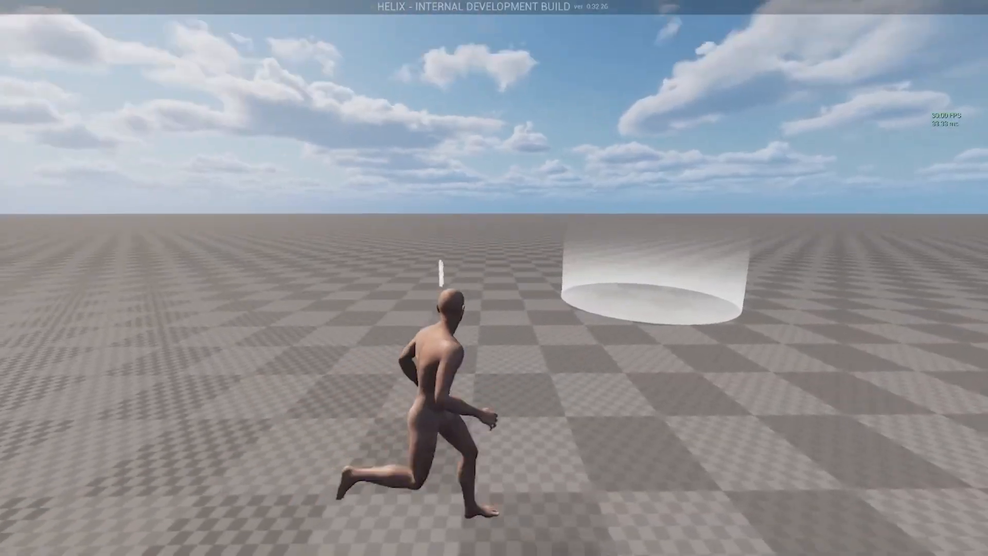
pyautogui.press('a')
pyautogui.press('s')
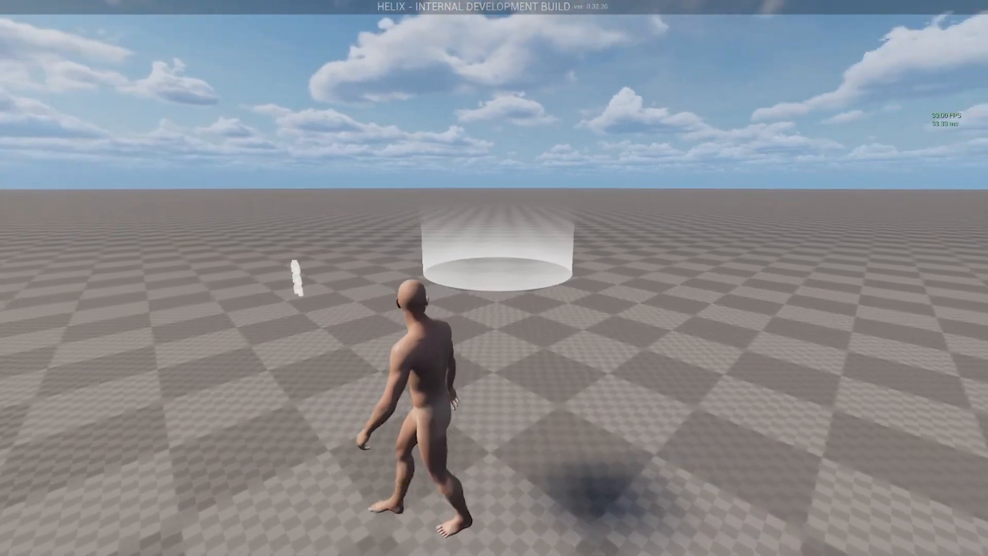
pyautogui.hotkey('alt', 'Tab')
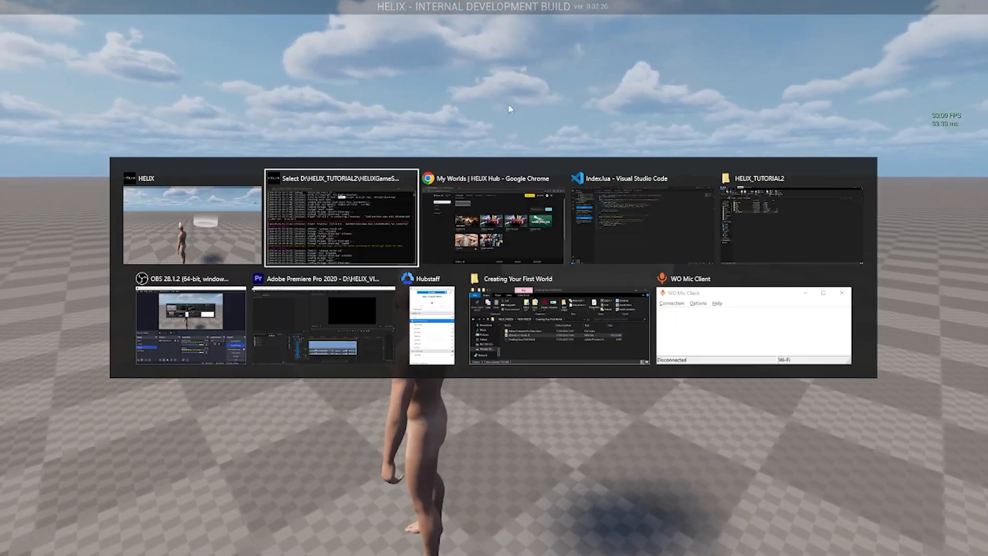
pyautogui.hotkey('alt', 'Tab')
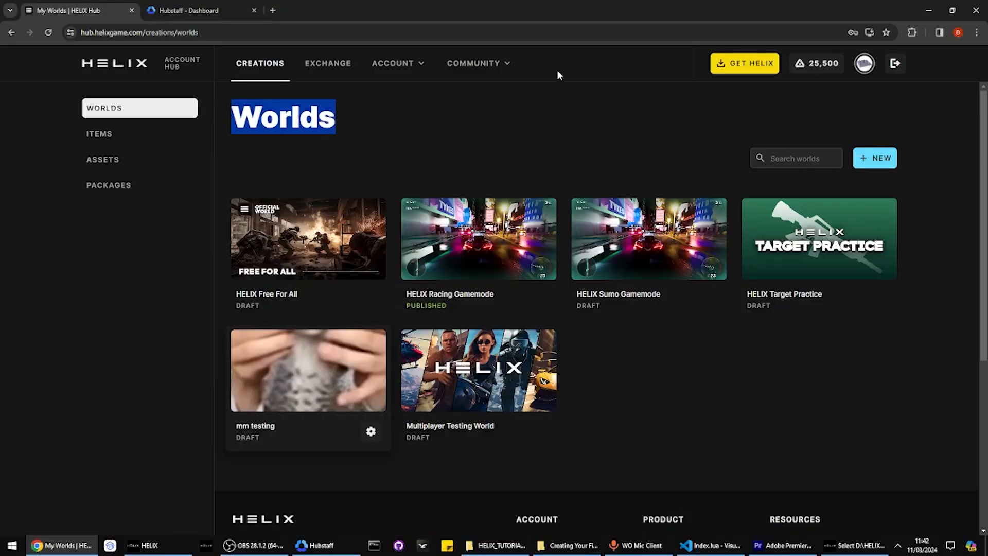
# Create a new world with display name TEST and description TEST1
pyautogui.click(64, 106)
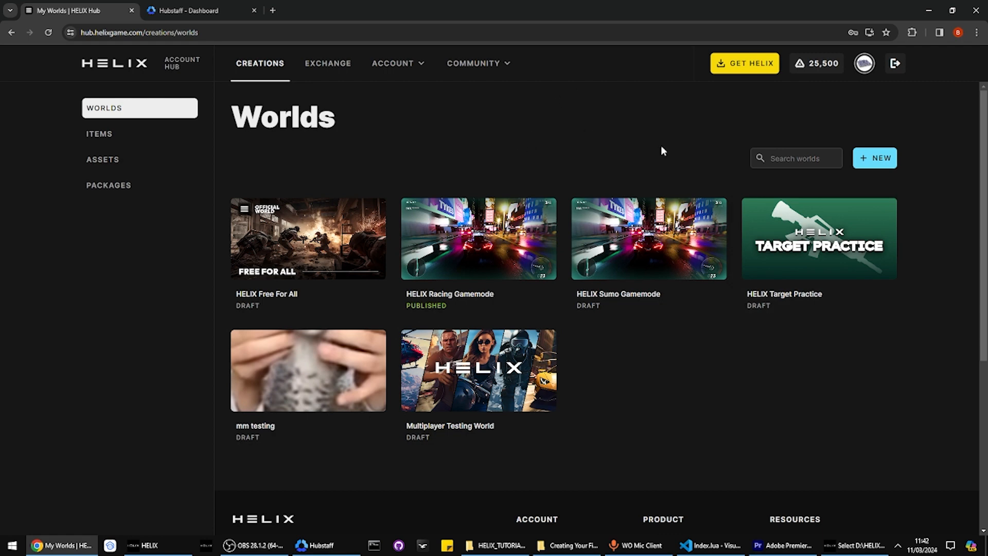
pyautogui.click(869, 160)
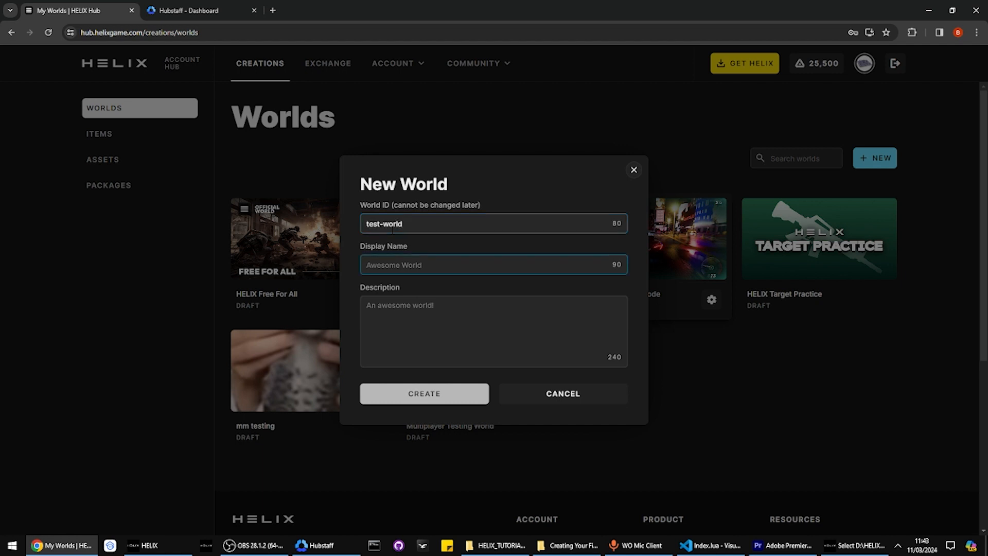
pyautogui.write('TEST')
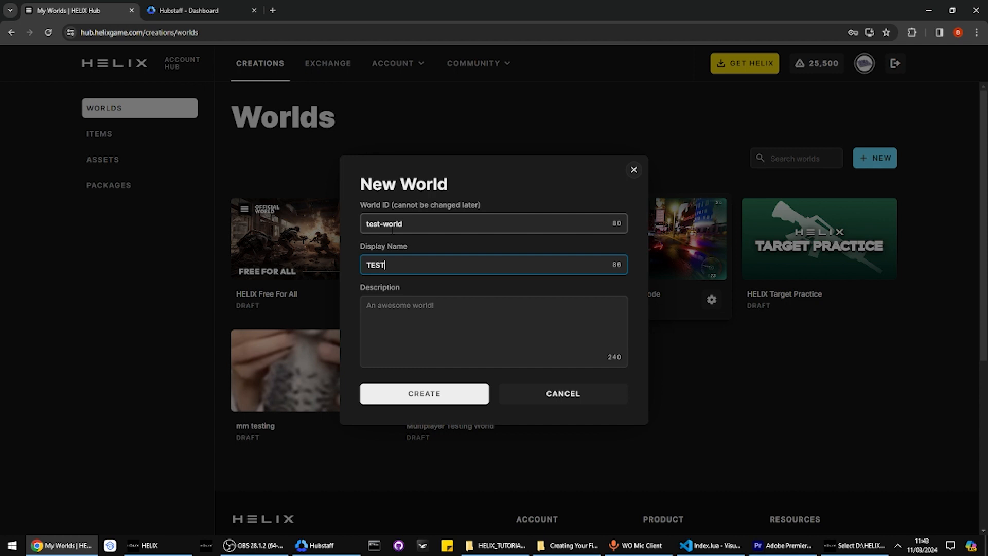
pyautogui.press('Tab')
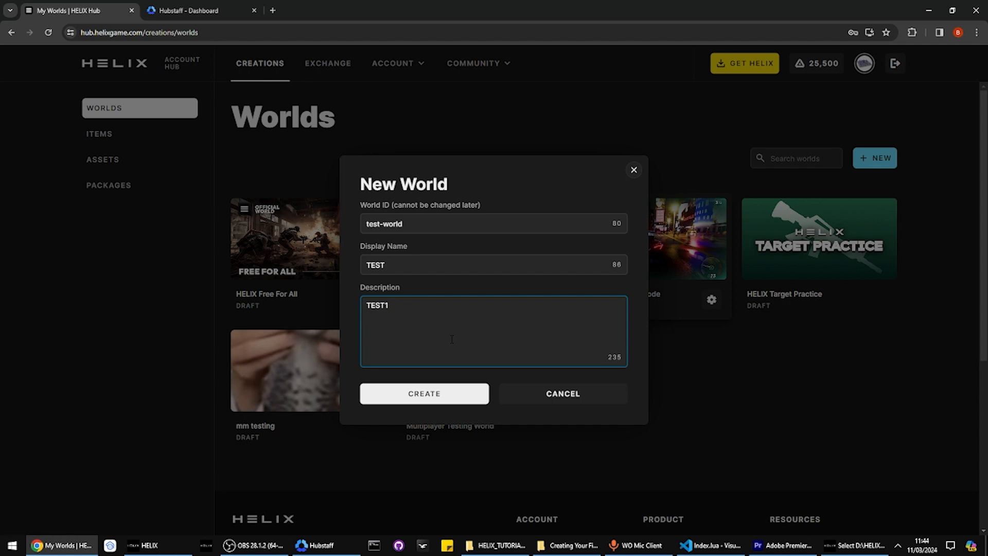
pyautogui.click(435, 403)
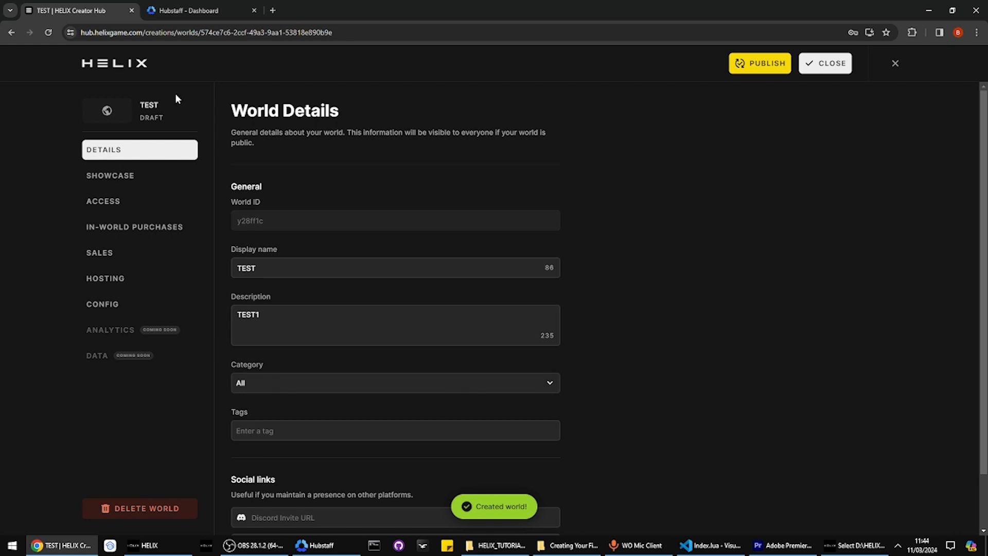
# Browse TEST's Showcase, Config, Access, In-World Purchases and Sales pages, returning to Details
pyautogui.click(150, 179)
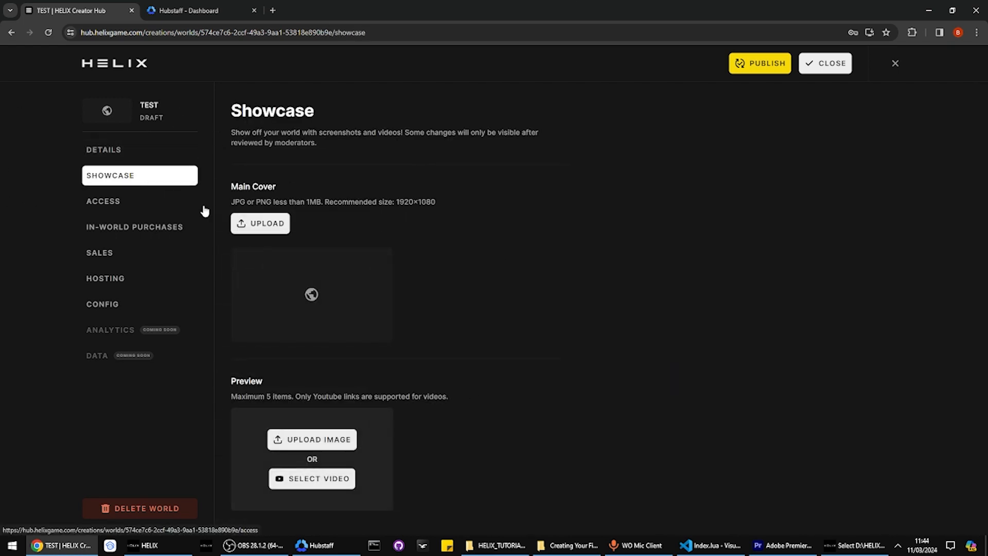
pyautogui.click(157, 302)
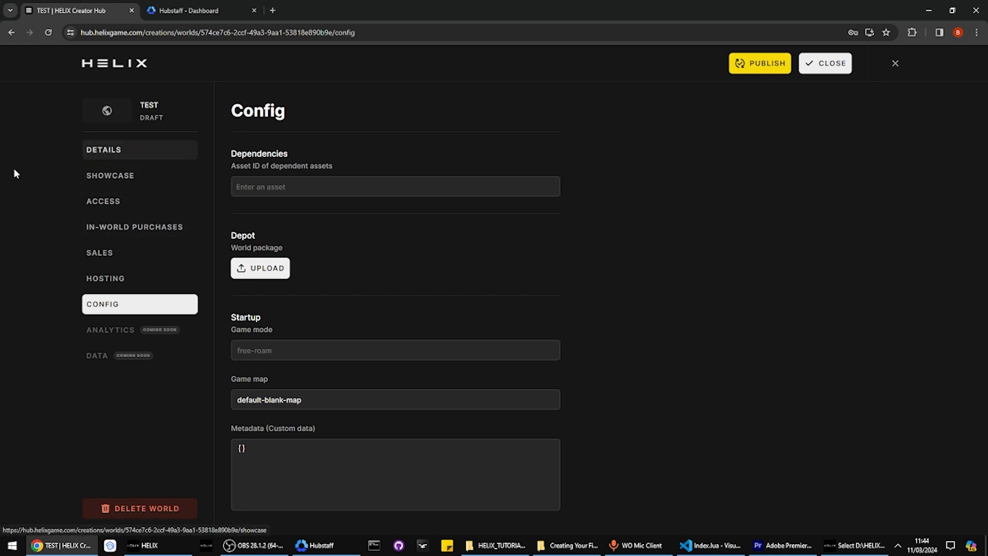
pyautogui.click(114, 152)
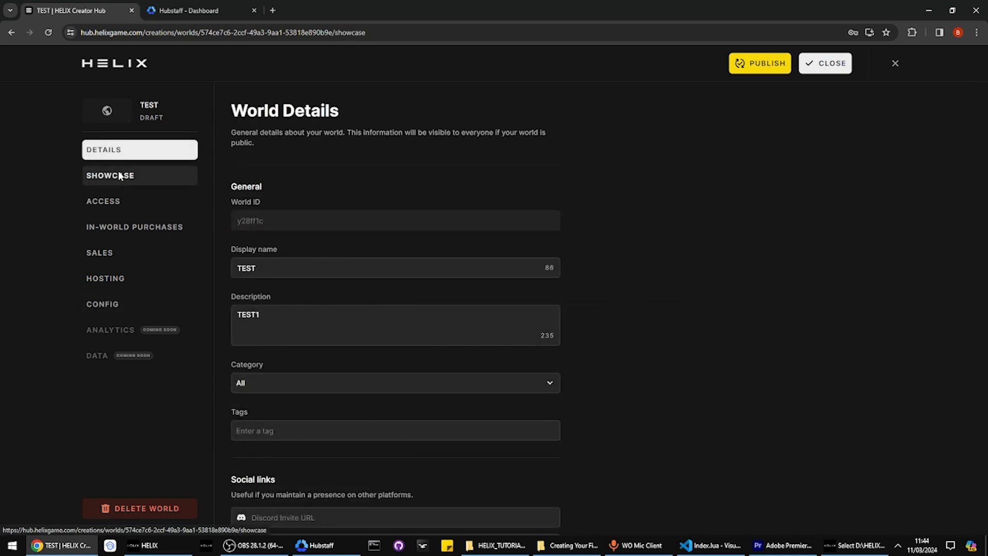
pyautogui.click(120, 203)
pyautogui.click(122, 229)
pyautogui.click(122, 255)
pyautogui.click(109, 156)
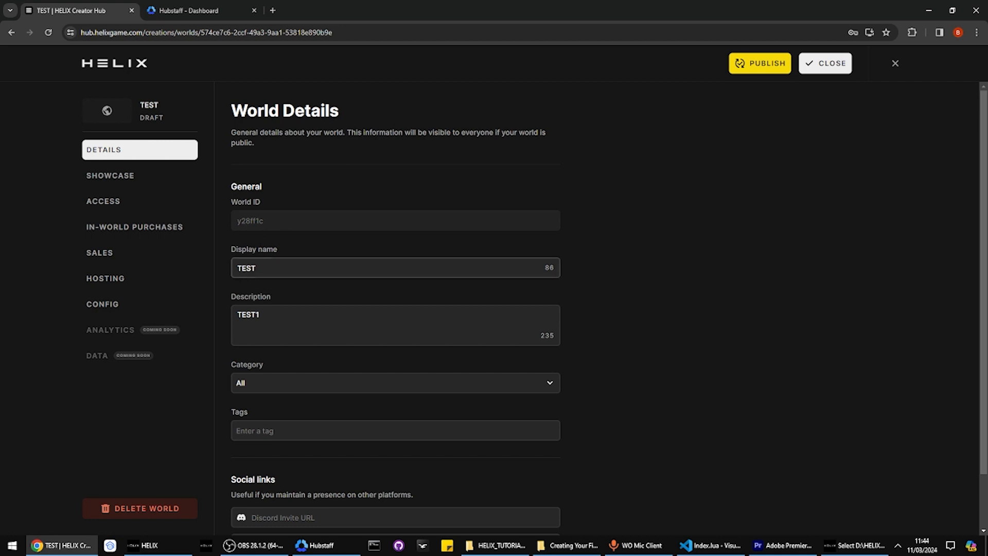
# Check the Details page's Category dropdown, leaving it on All
pyautogui.scroll(-1, 293, 289)
pyautogui.click(255, 328)
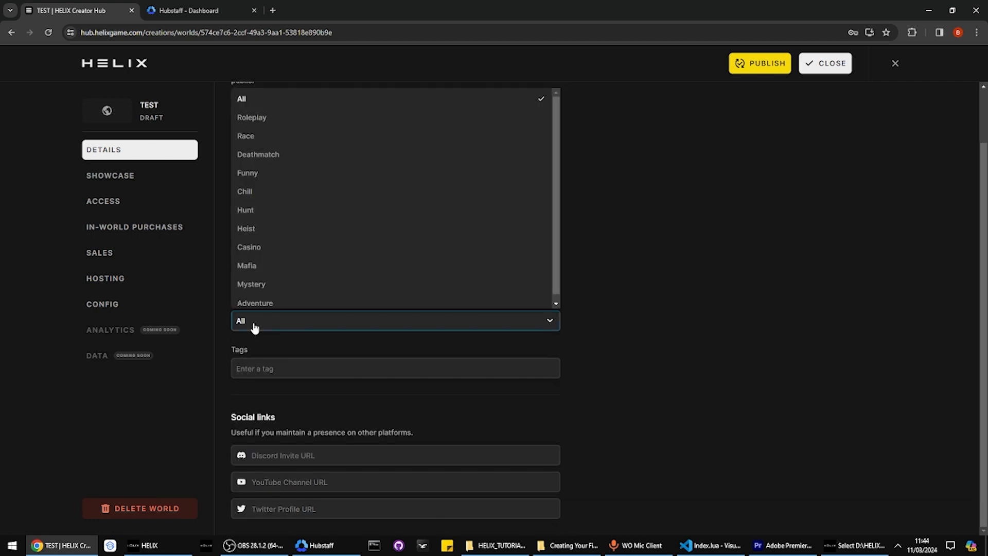
pyautogui.click(254, 326)
pyautogui.click(256, 325)
pyautogui.click(257, 324)
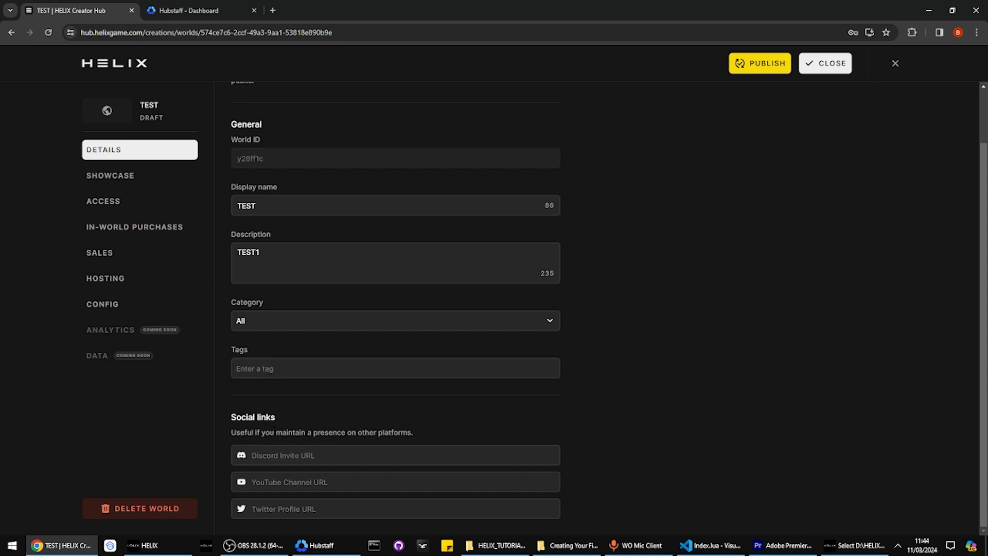
# Review the Showcase main cover size requirements and Maximum 5 items note, then go to Access
pyautogui.click(103, 174)
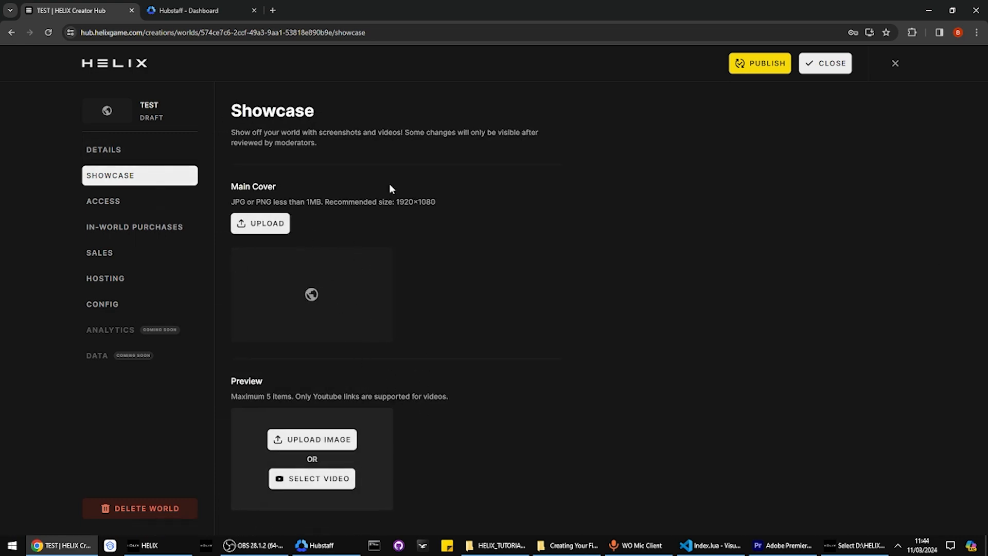
pyautogui.moveTo(230, 202); pyautogui.dragTo(300, 222)
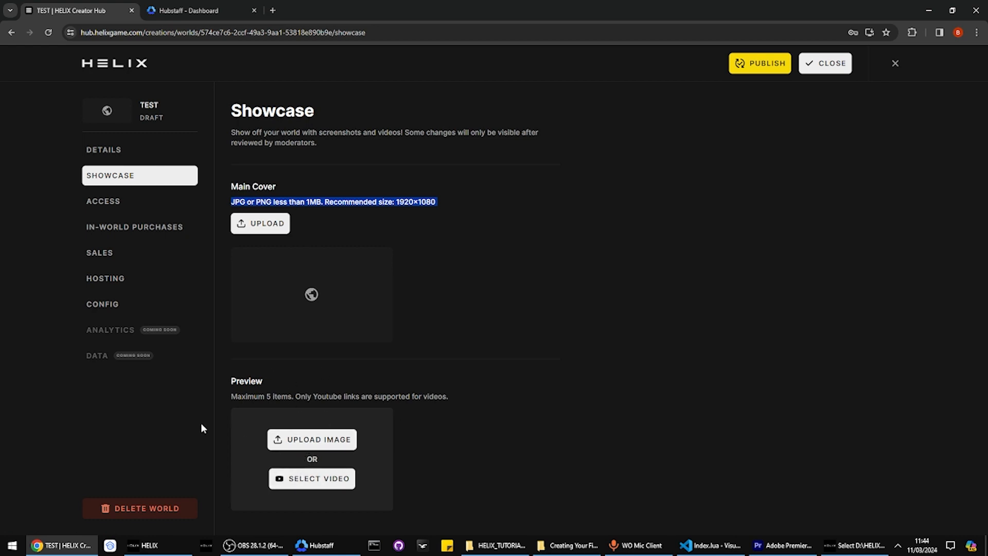
pyautogui.click(416, 382)
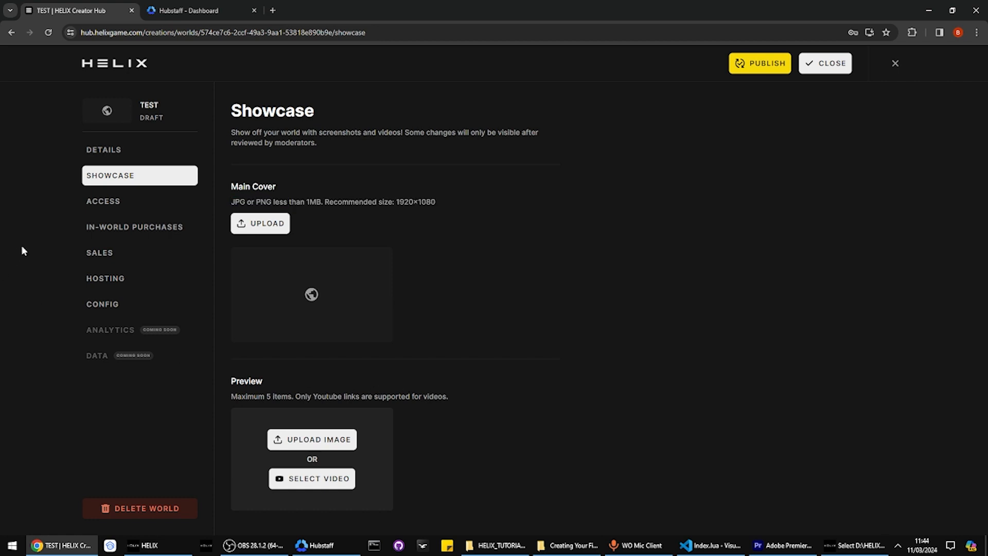
pyautogui.moveTo(232, 396); pyautogui.dragTo(293, 397)
pyautogui.click(292, 396)
pyautogui.click(93, 206)
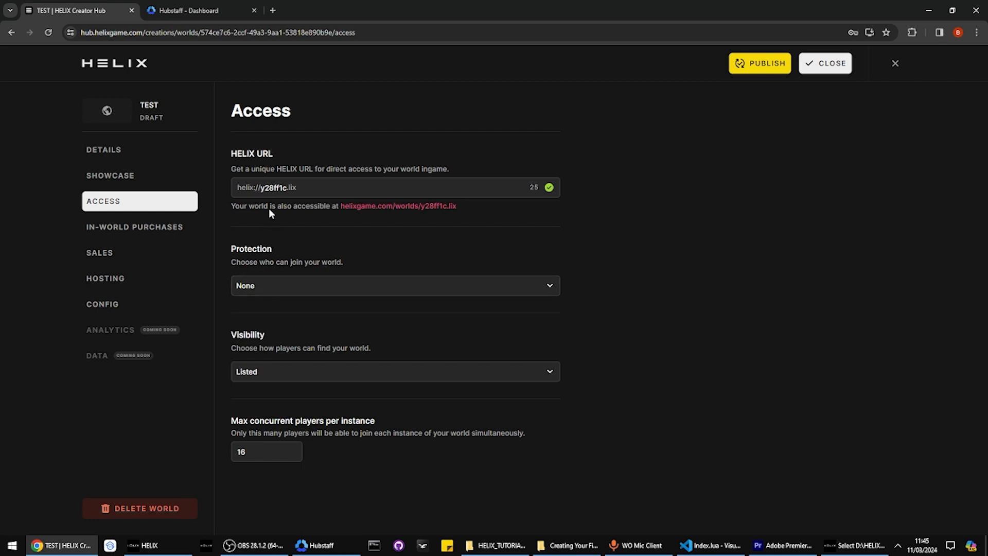
# Review the Access page's HELIX URL and Protection sections
pyautogui.click(175, 177)
pyautogui.click(168, 202)
pyautogui.moveTo(273, 153); pyautogui.dragTo(230, 153)
pyautogui.click(122, 180)
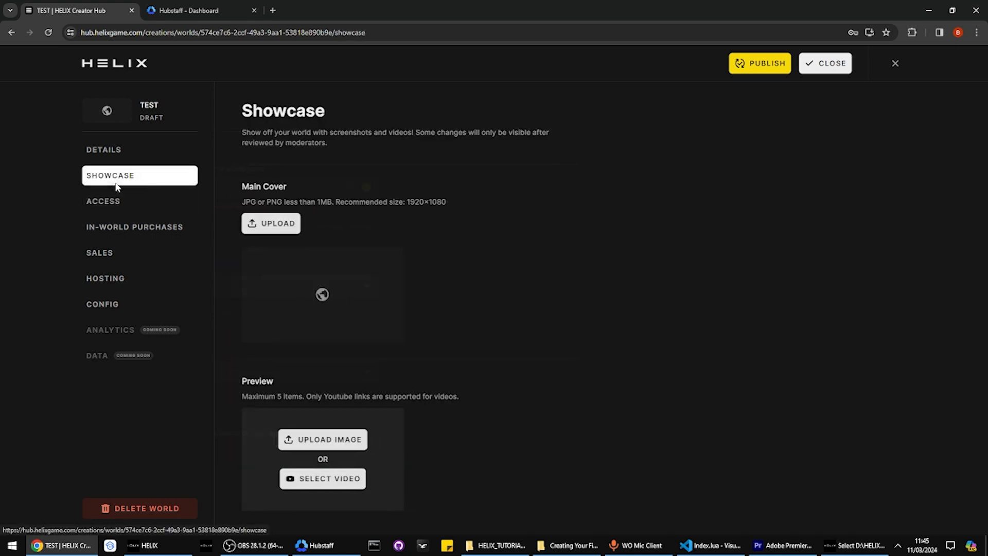
pyautogui.click(117, 203)
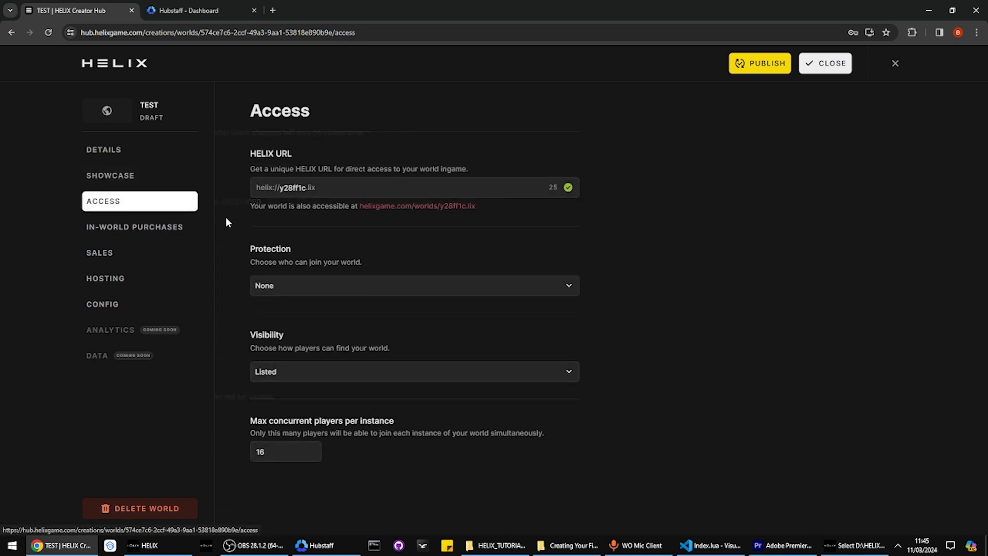
pyautogui.tripleClick(256, 153)
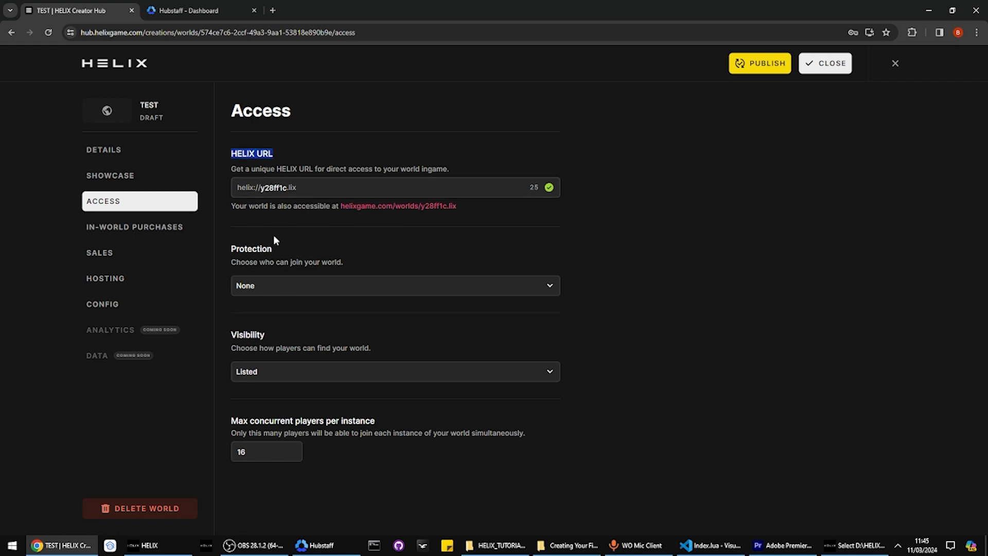
pyautogui.tripleClick(253, 249)
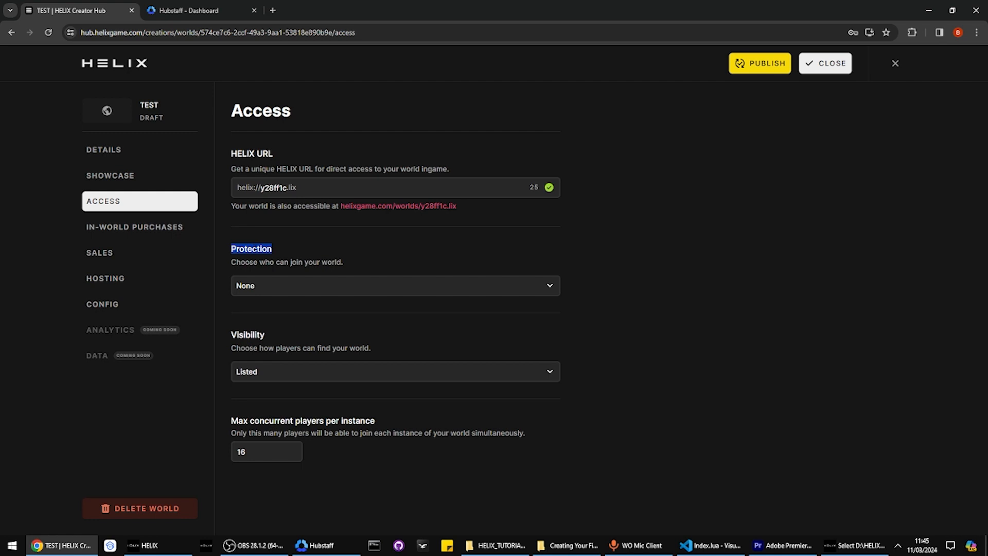
# Try Password Protected with a sample password, revert Protection to None, then return to the game
pyautogui.click(276, 288)
pyautogui.click(267, 324)
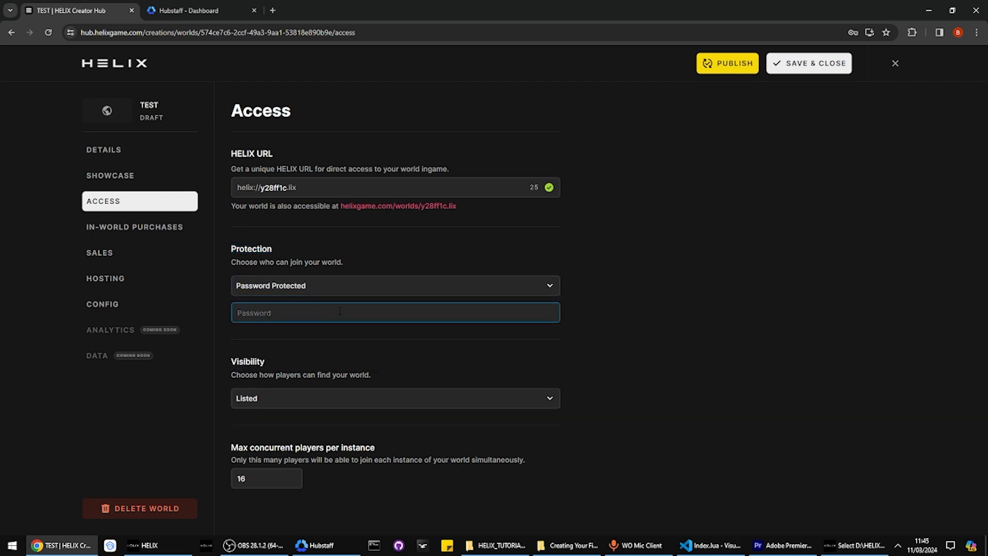
pyautogui.write('123')
pyautogui.click(497, 288)
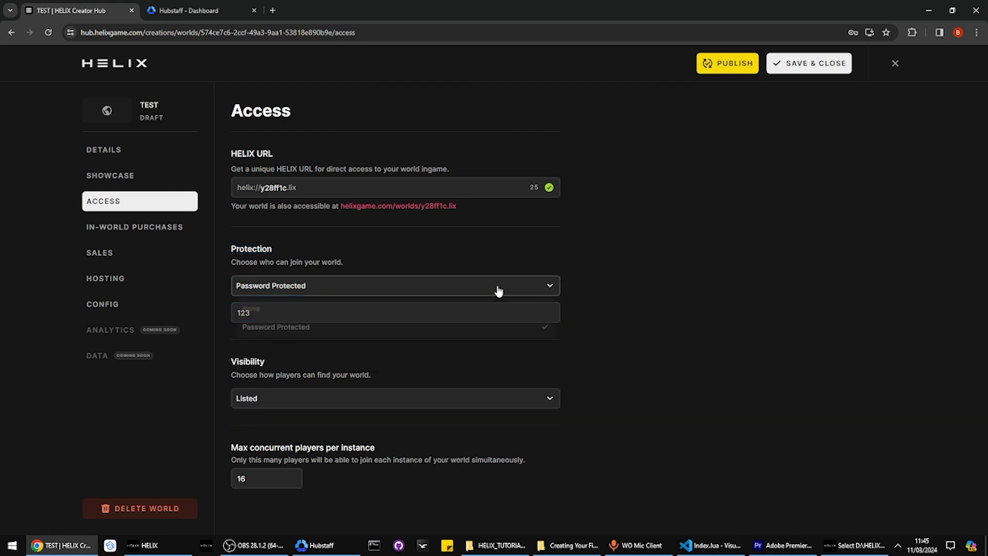
pyautogui.click(379, 314)
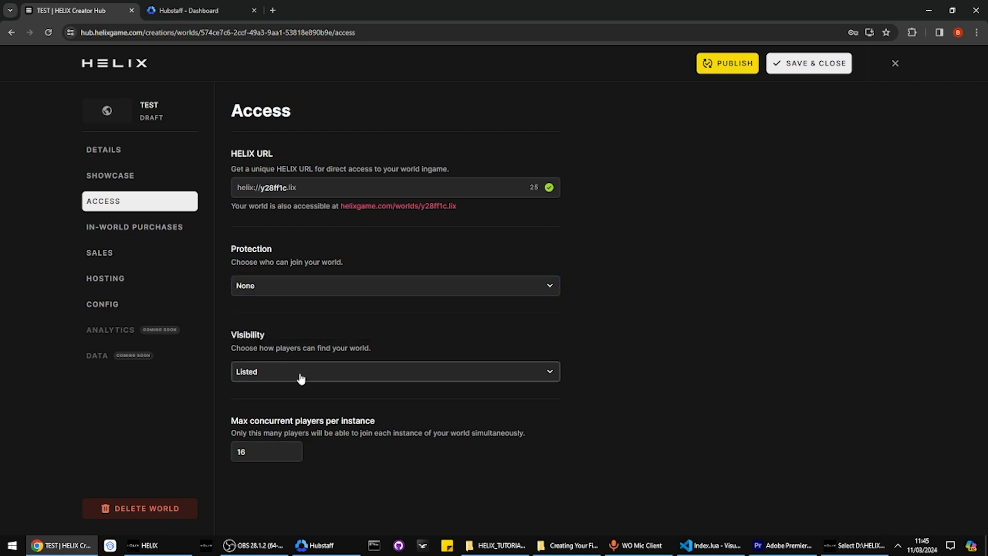
pyautogui.click(301, 379)
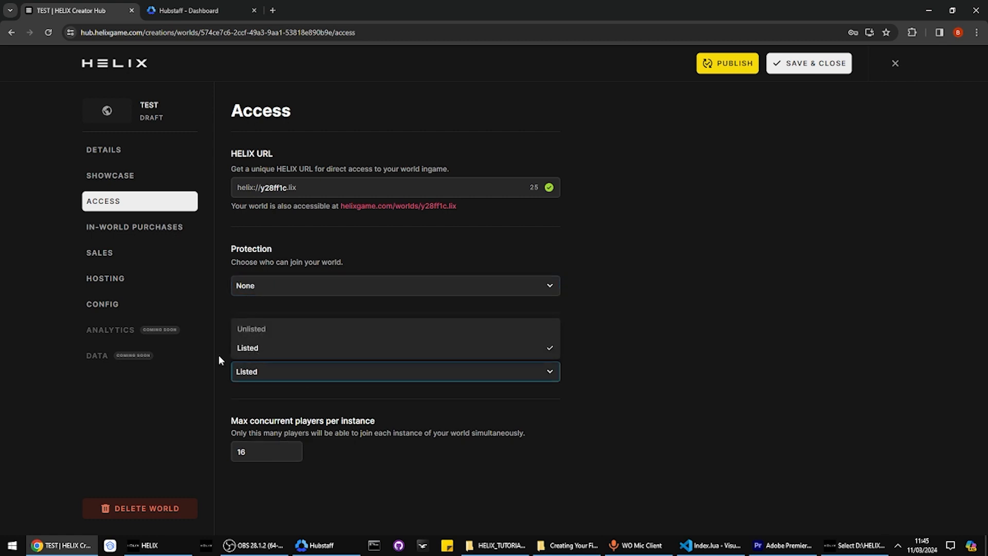
pyautogui.click(150, 545)
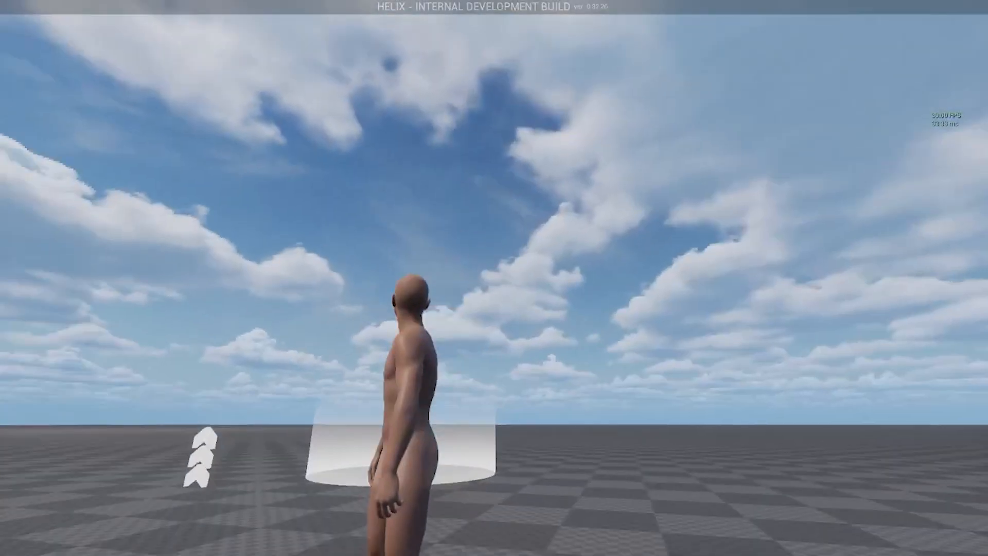
# Leave the current HELIX world, then set the TEST world's Visibility to Unlisted
pyautogui.press('Escape')
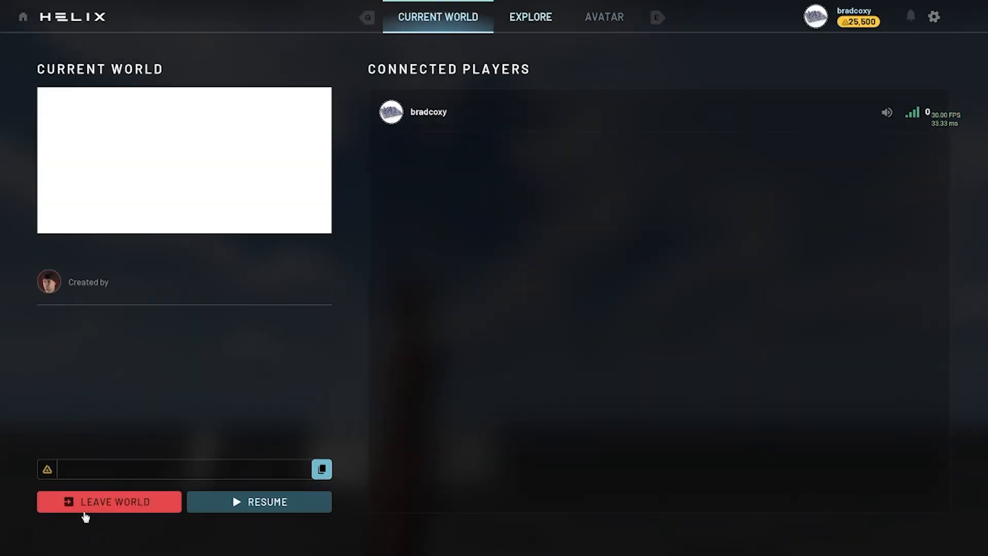
pyautogui.click(86, 511)
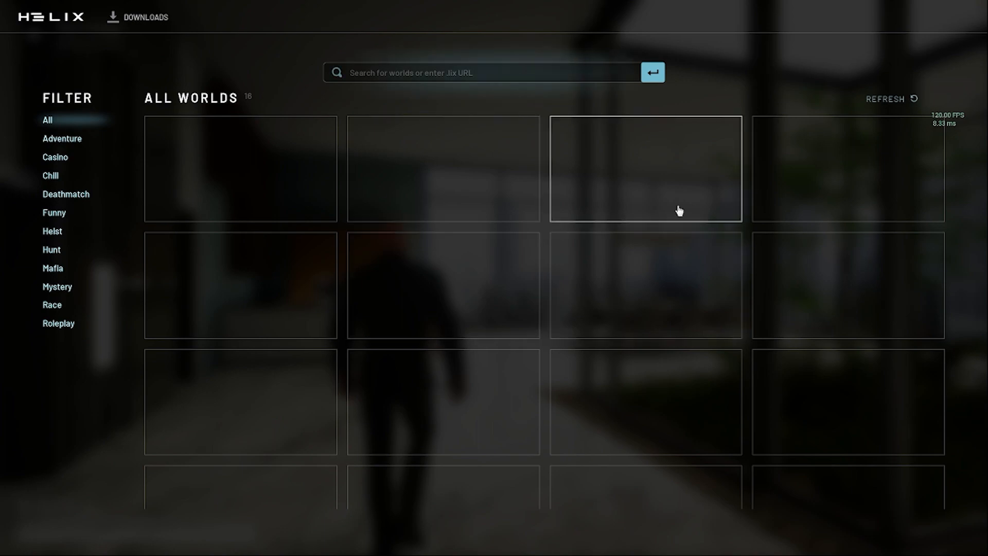
pyautogui.hotkey('alt', 'Tab')
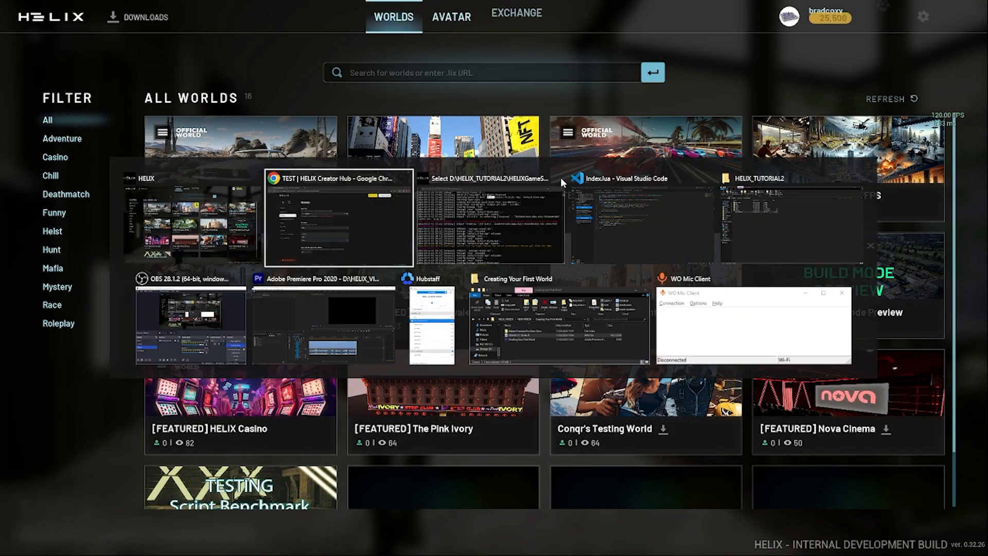
pyautogui.click(257, 331)
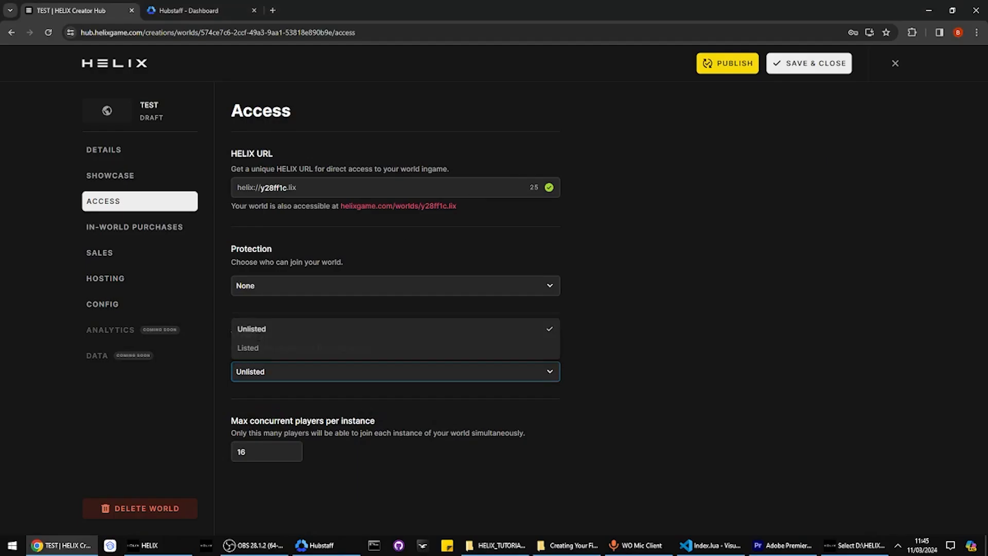
# Open In-World Purchases, cancel the New purchase dialog, and move on to Sales
pyautogui.doubleClick(275, 188)
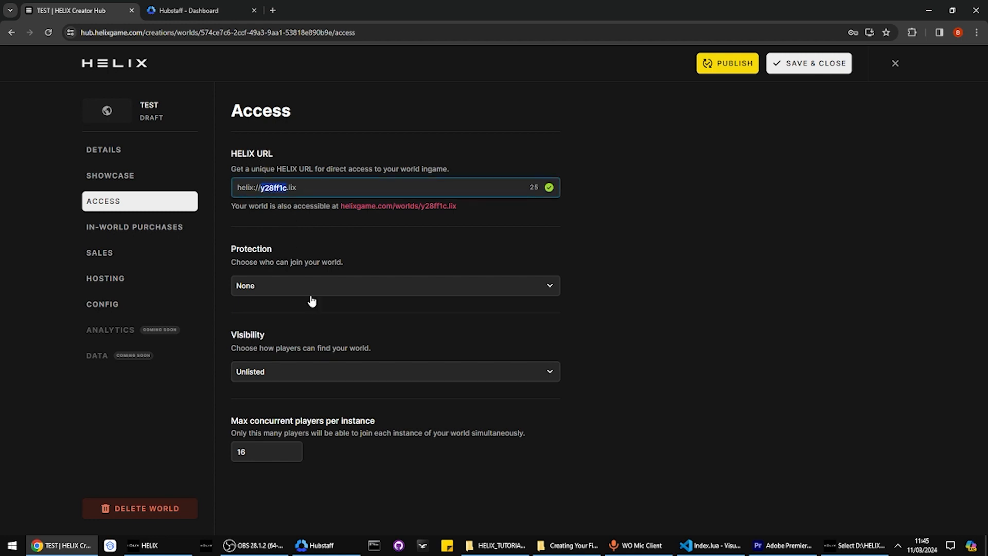
pyautogui.click(344, 419)
pyautogui.click(262, 449)
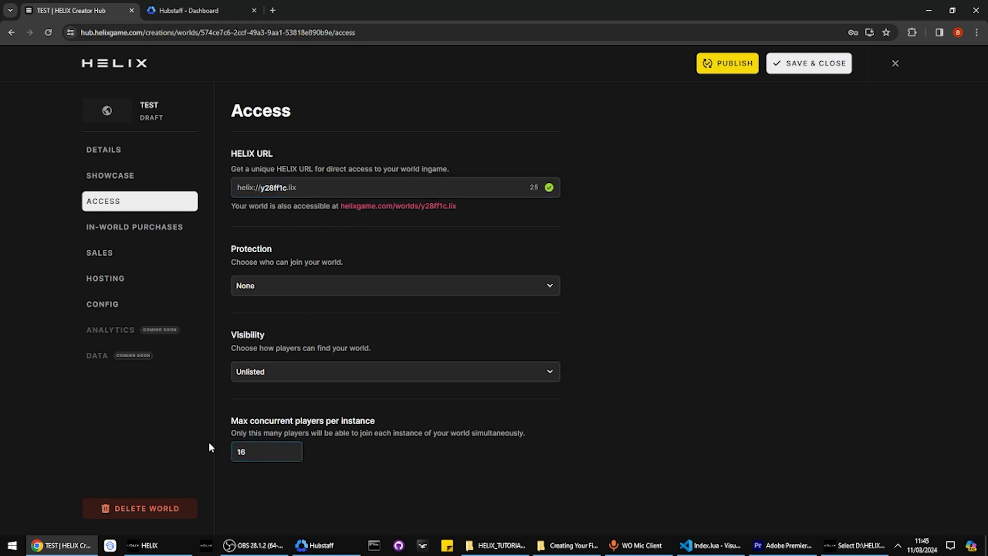
pyautogui.click(142, 226)
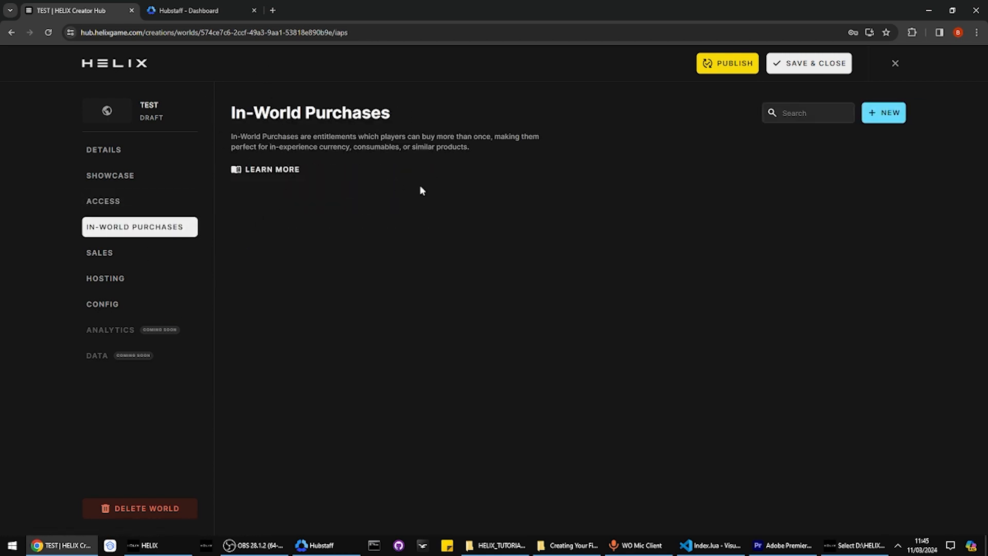
pyautogui.click(883, 113)
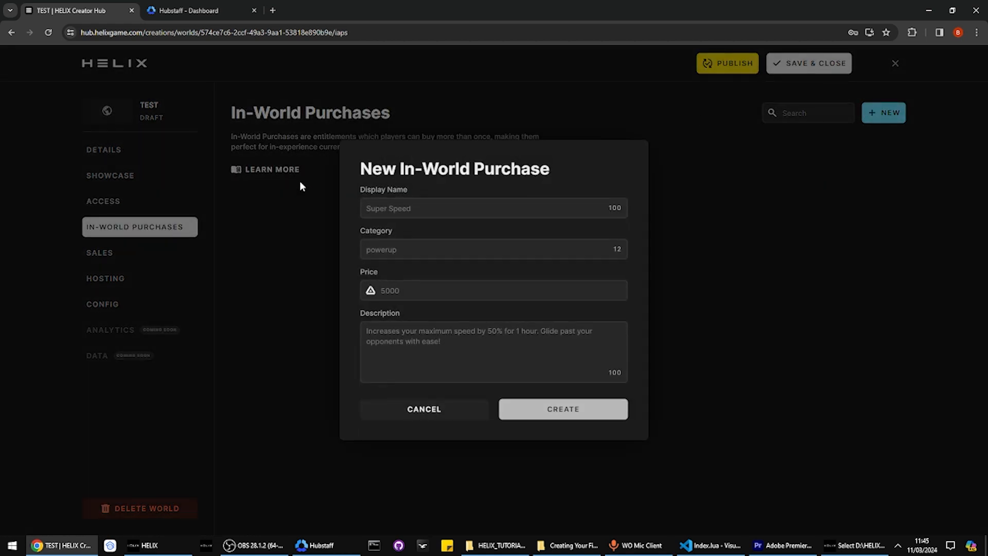
pyautogui.click(412, 413)
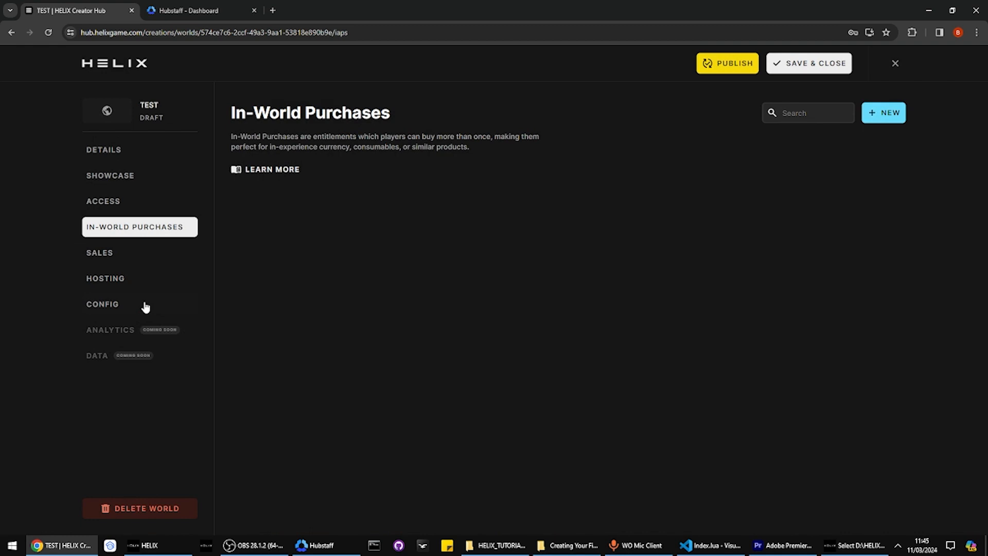
pyautogui.click(134, 252)
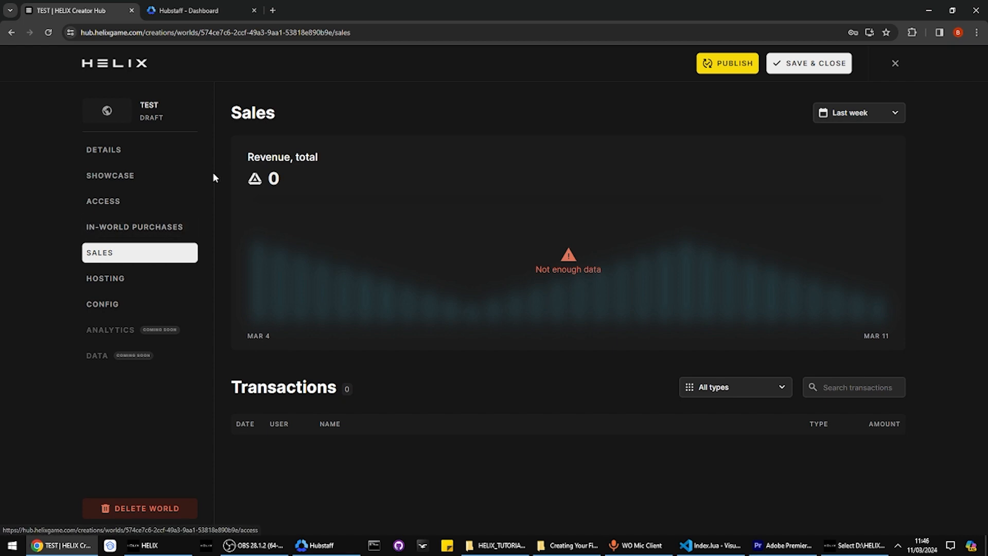
# View the Dedicated Hosting pricing under In-World Purchases, then open the Config page
pyautogui.doubleClick(284, 387)
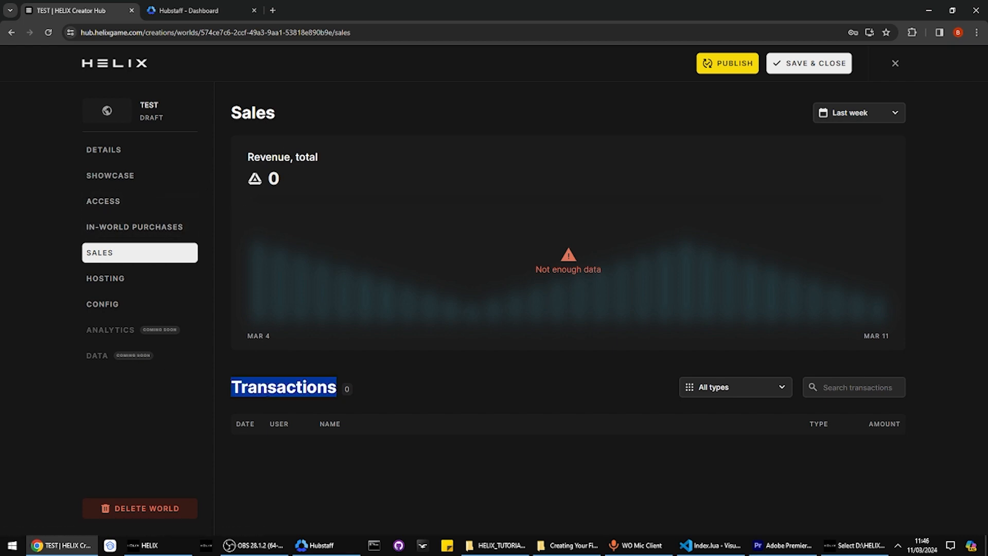
pyautogui.click(109, 227)
pyautogui.click(118, 279)
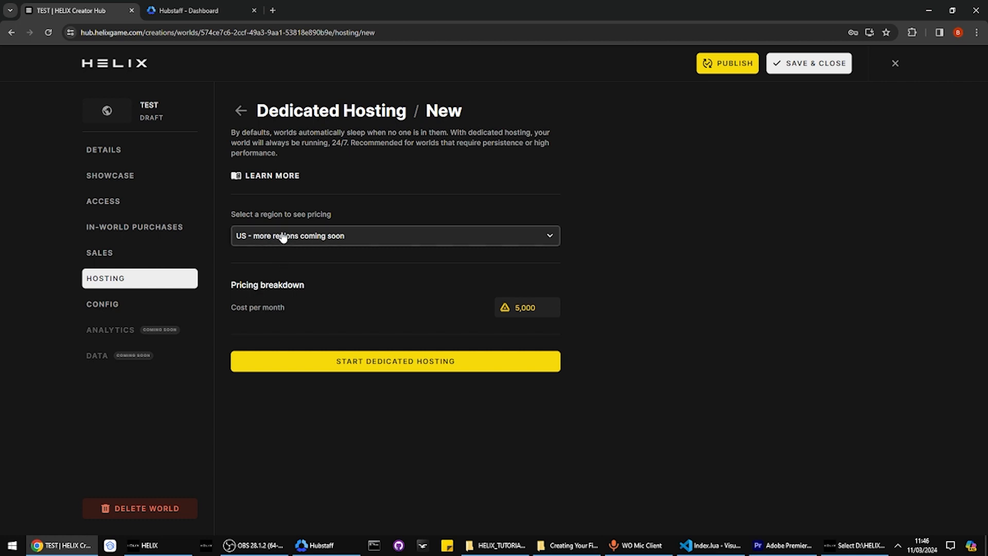
pyautogui.click(132, 304)
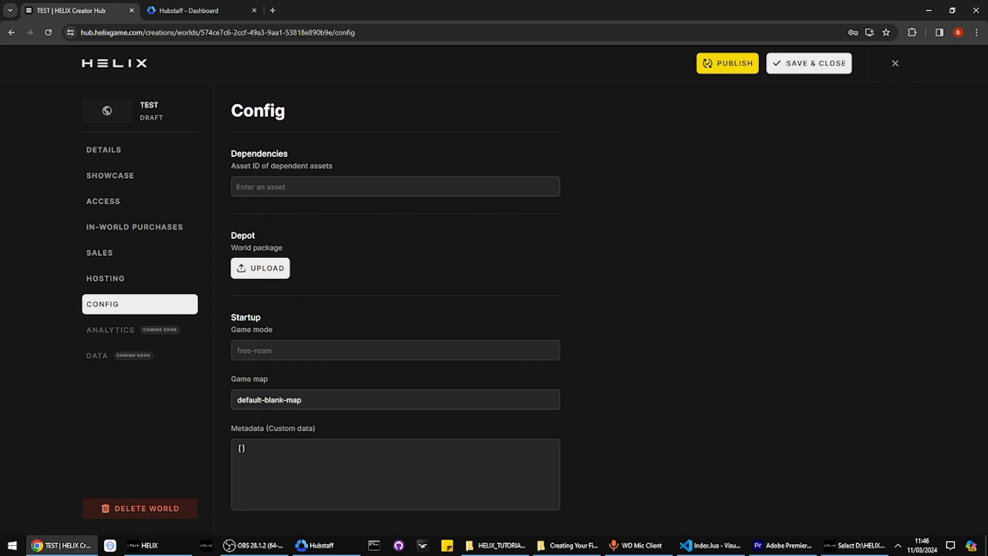
# Read the Dependencies hint 'Asset ID of dependent assets' on the Config page
pyautogui.doubleClick(250, 154)
pyautogui.doubleClick(256, 166)
pyautogui.tripleClick(257, 165)
pyautogui.doubleClick(256, 165)
pyautogui.doubleClick(254, 153)
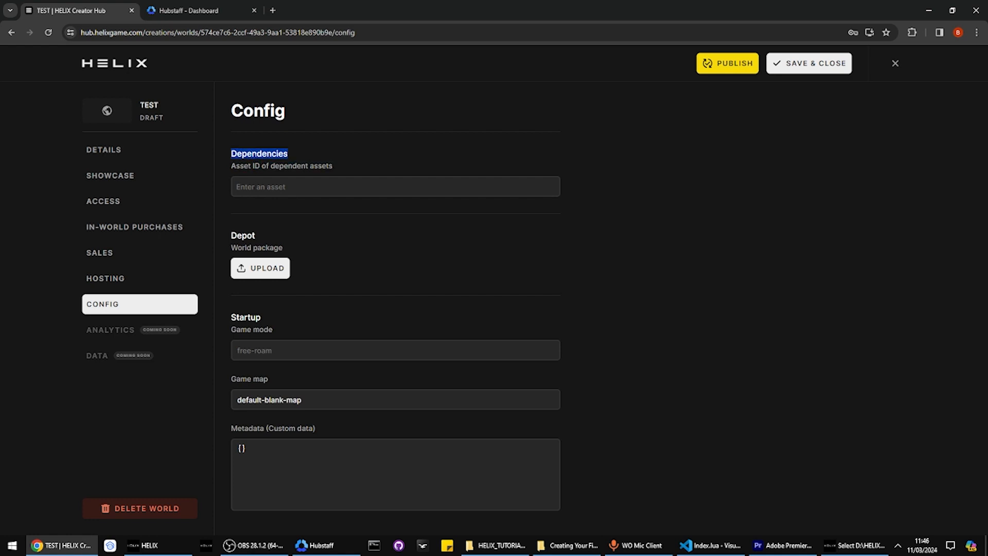
pyautogui.tripleClick(256, 166)
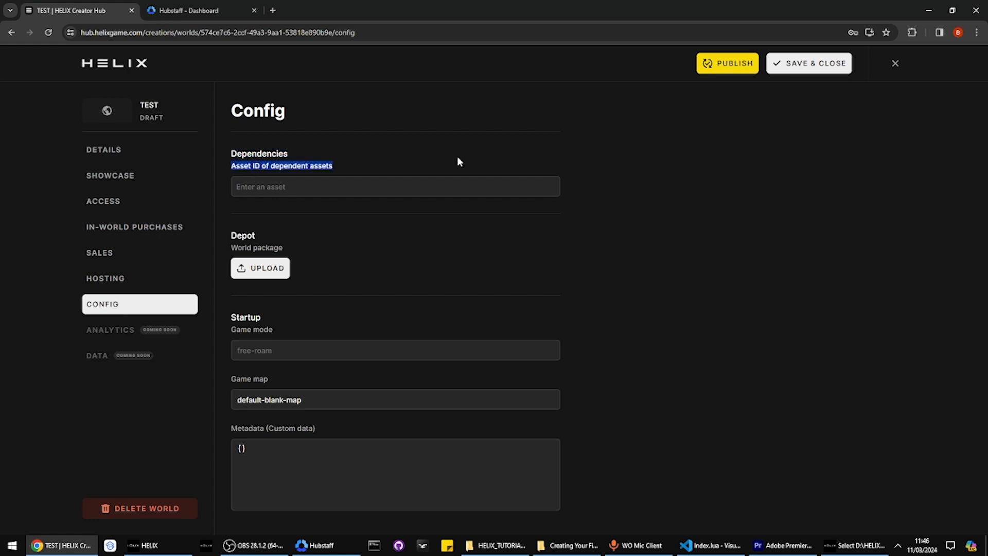
pyautogui.click(503, 152)
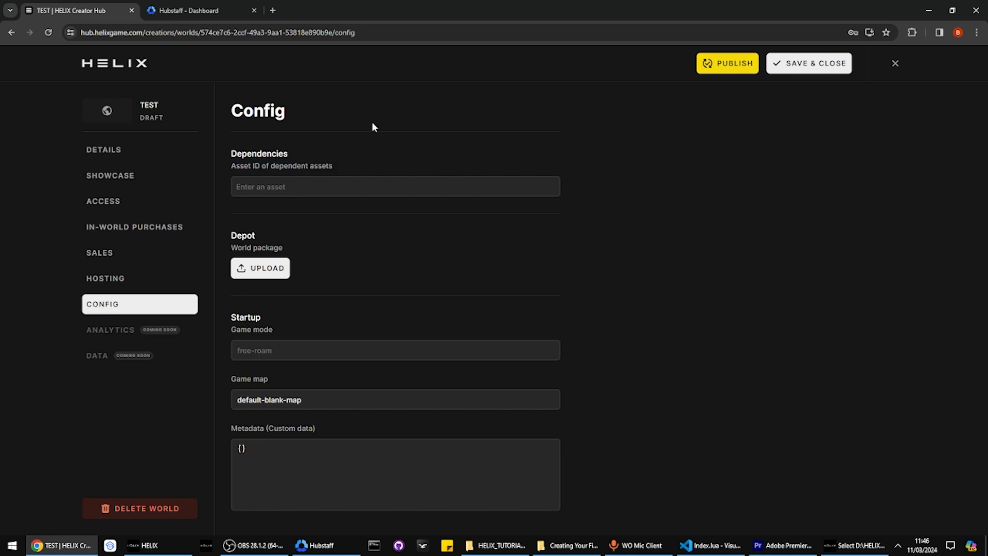
# Search for pco-markers and add the Markers asset as a dependency
pyautogui.click(355, 186)
pyautogui.click(359, 155)
pyautogui.click(335, 185)
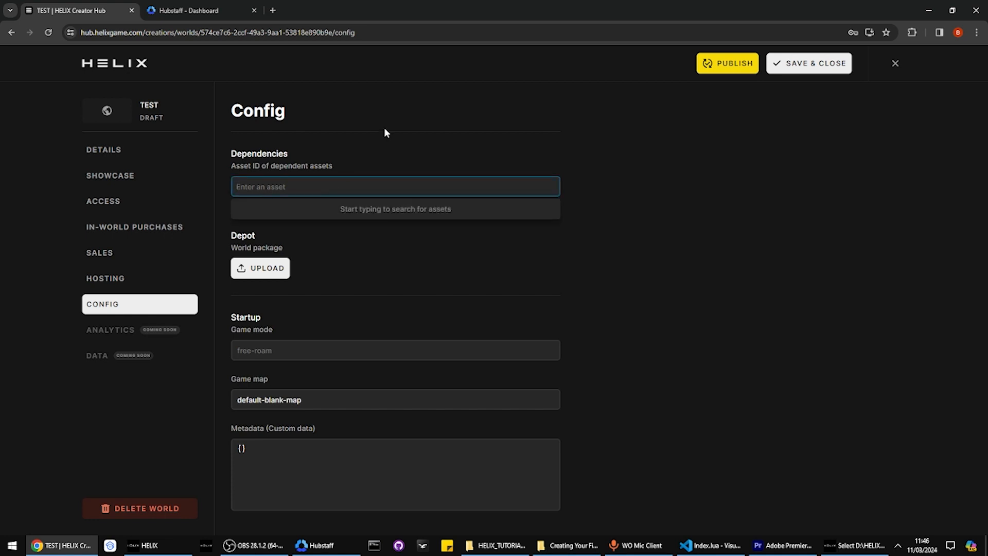
pyautogui.write('pco-markers')
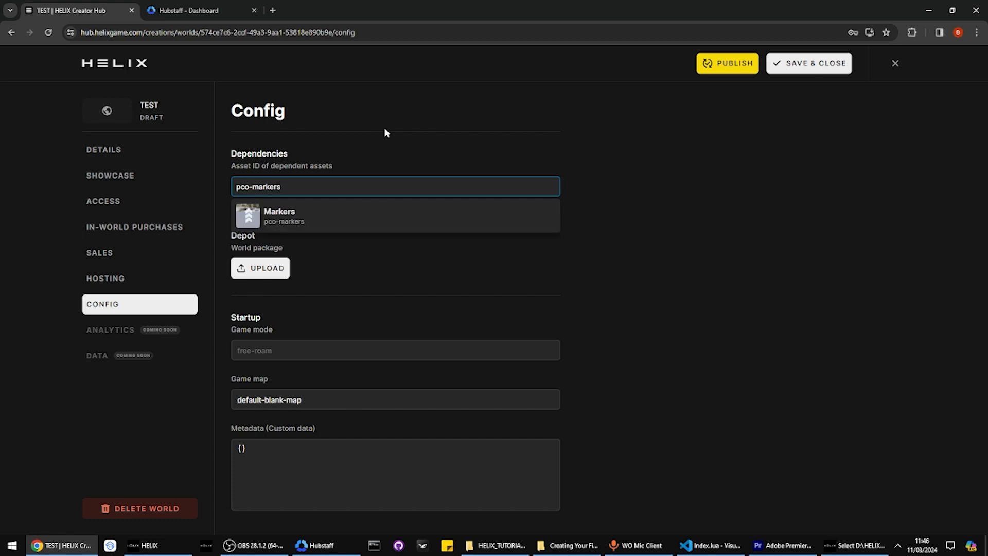
pyautogui.click(291, 212)
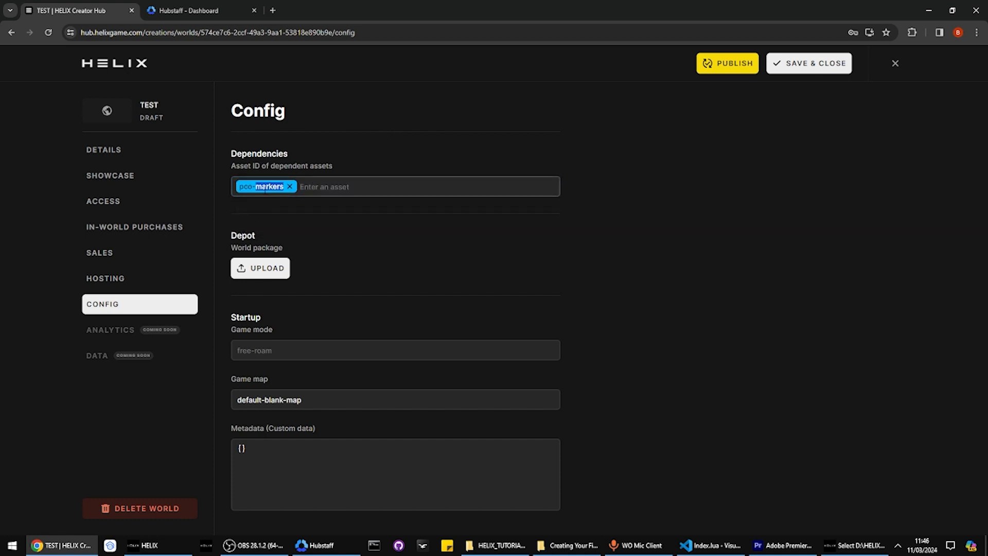
pyautogui.doubleClick(268, 187)
pyautogui.tripleClick(269, 187)
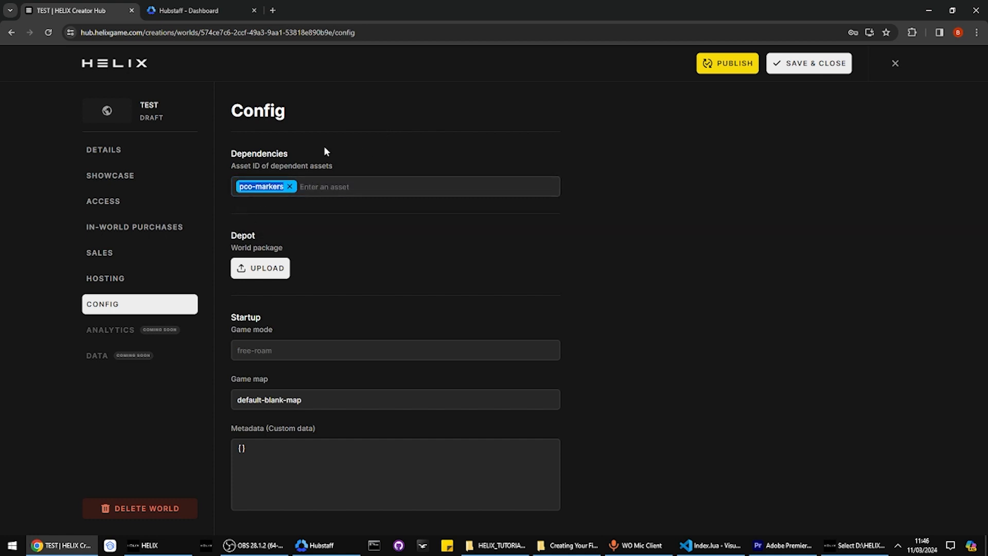
pyautogui.click(324, 146)
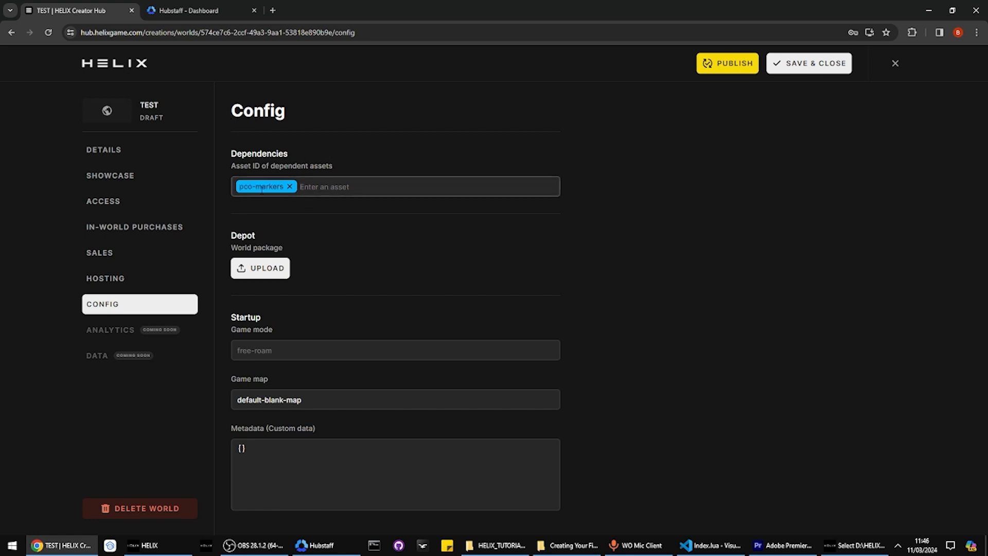
# Confirm the pco-markers assets entry in Config.toml, then locate the Depot upload section
pyautogui.click(712, 545)
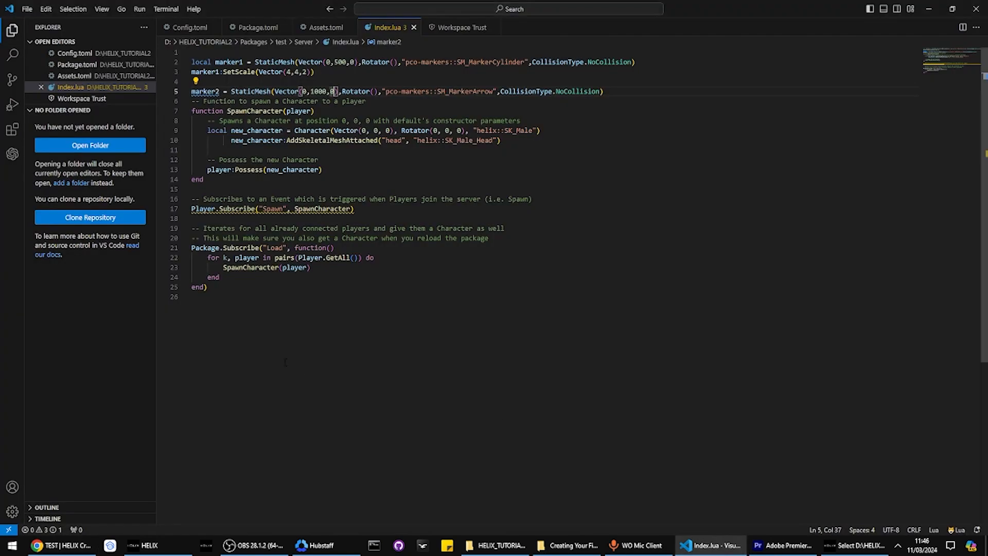
pyautogui.click(190, 27)
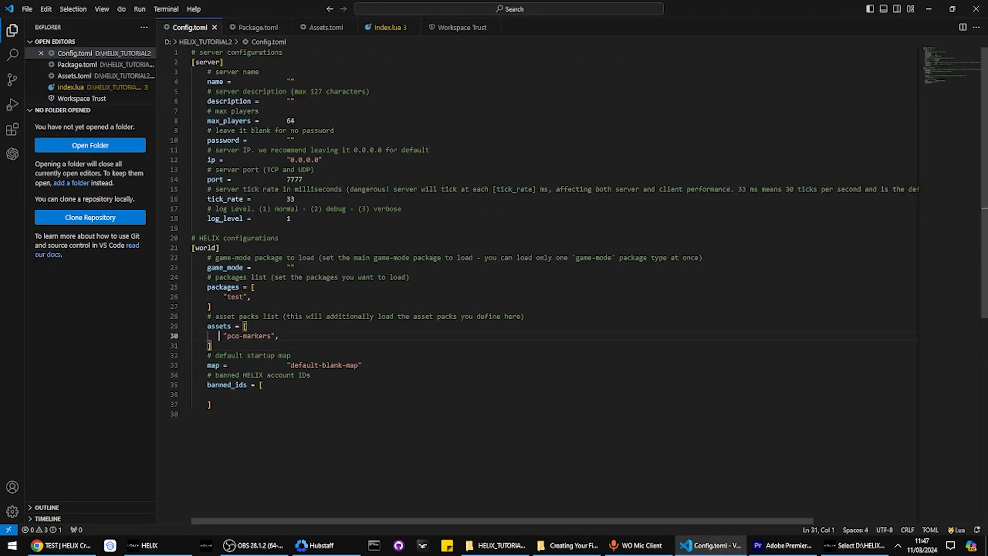
pyautogui.moveTo(219, 336); pyautogui.dragTo(312, 344)
pyautogui.click(313, 344)
pyautogui.hotkey('alt', 'Tab')
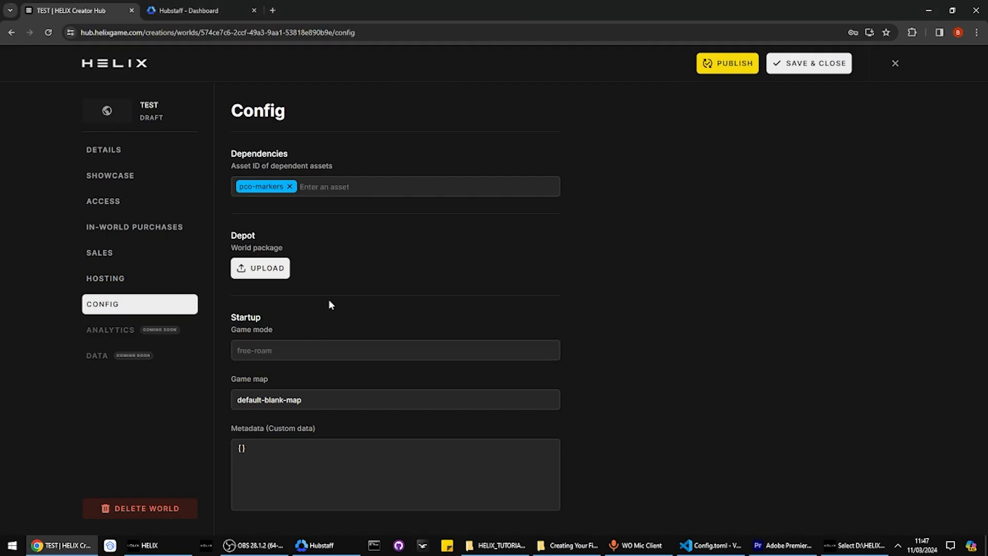
pyautogui.moveTo(230, 231); pyautogui.dragTo(304, 271)
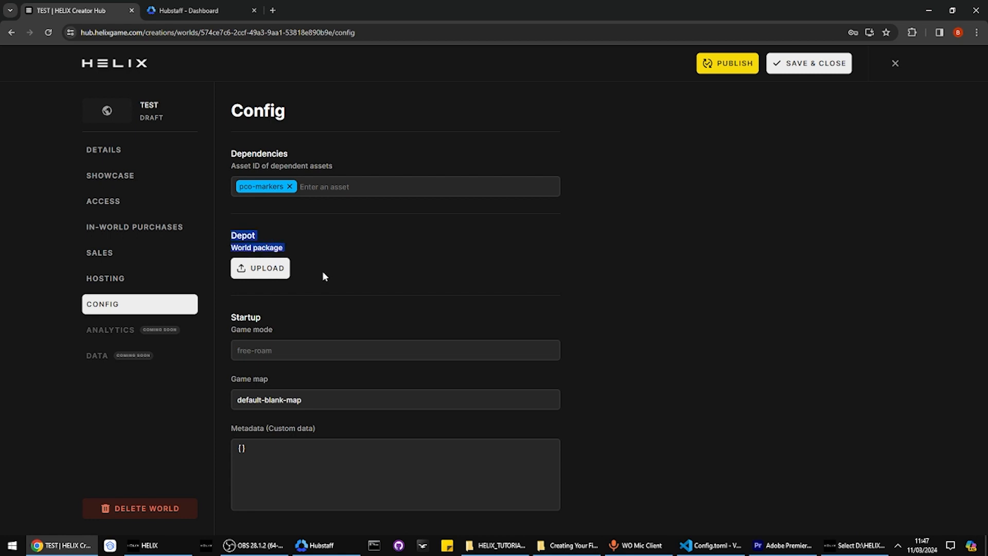
pyautogui.click(346, 268)
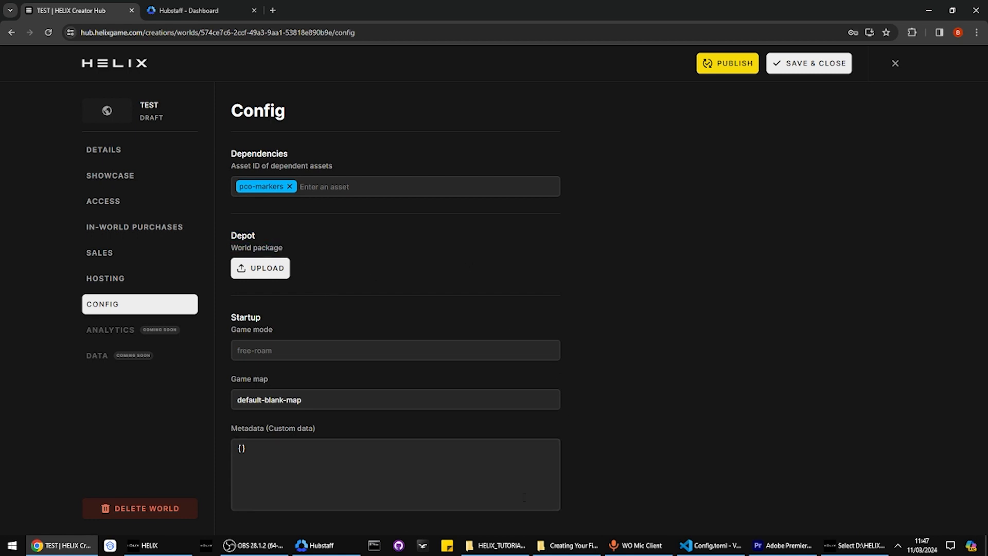
pyautogui.moveTo(230, 231); pyautogui.dragTo(286, 252)
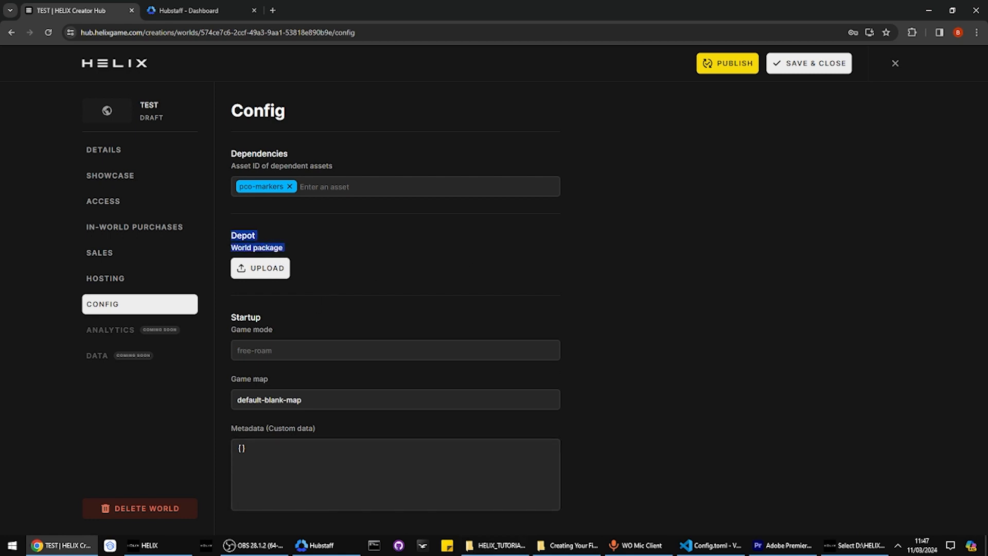
pyautogui.moveTo(495, 545)
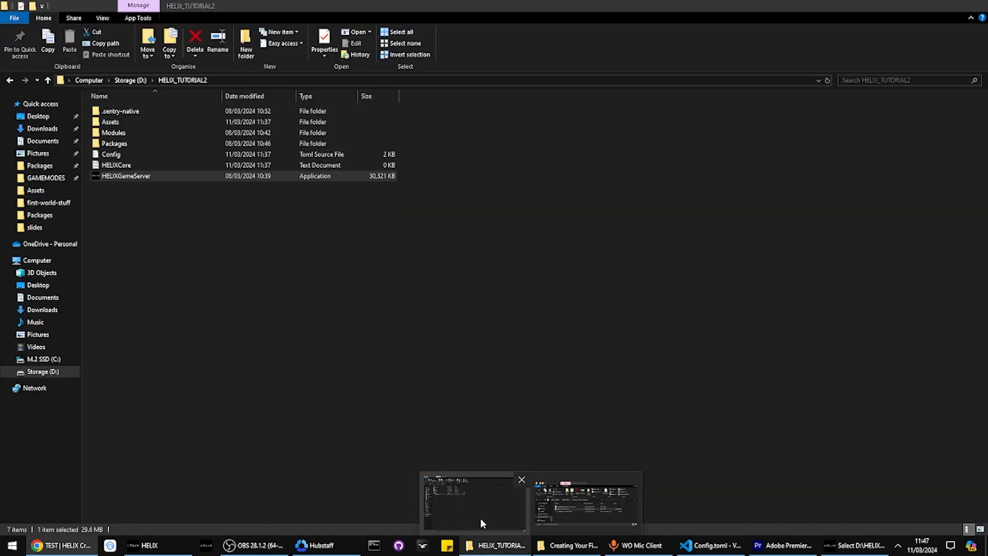
# In HELIX_TUTORIAL2's Packages folder, create a new folder named Packages
pyautogui.click(480, 517)
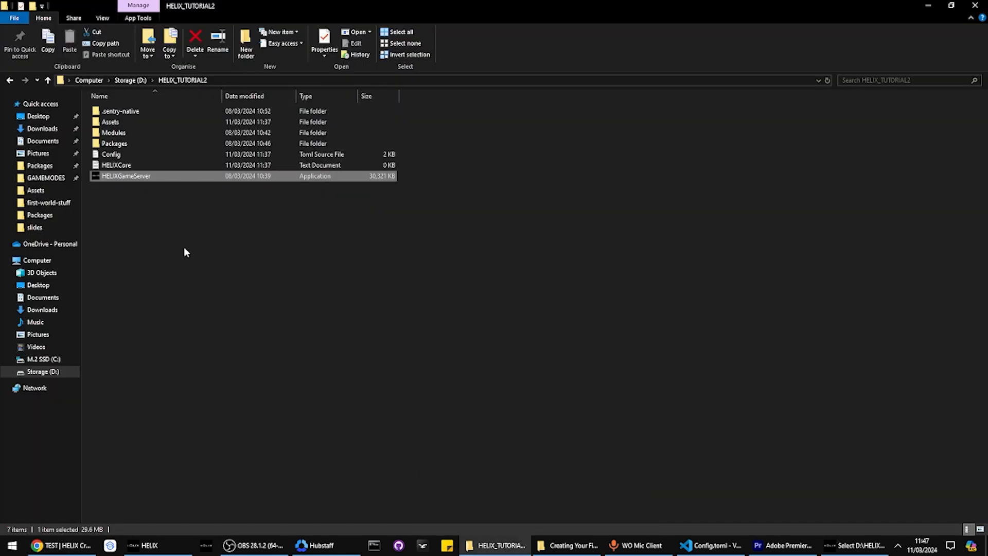
pyautogui.doubleClick(122, 145)
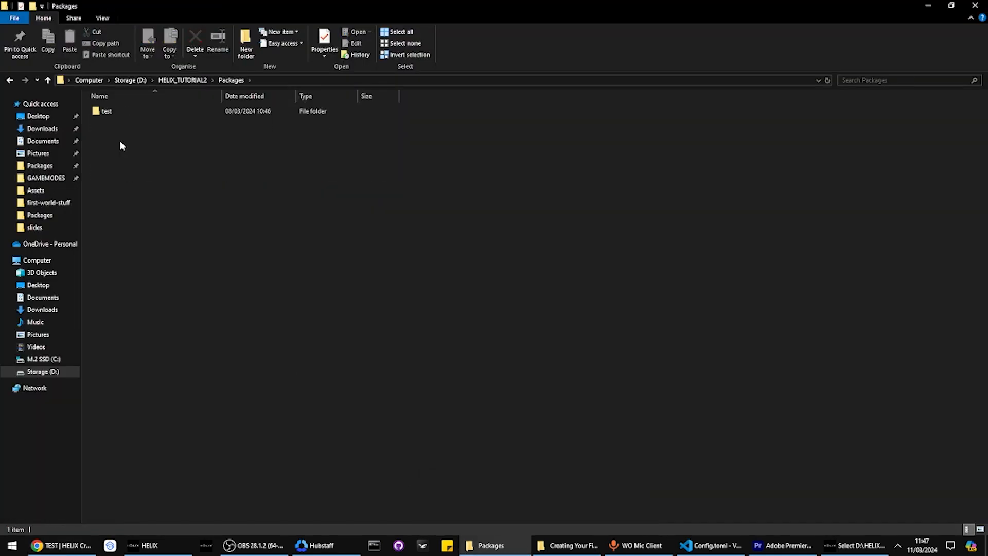
pyautogui.click(246, 46)
pyautogui.write('Pc')
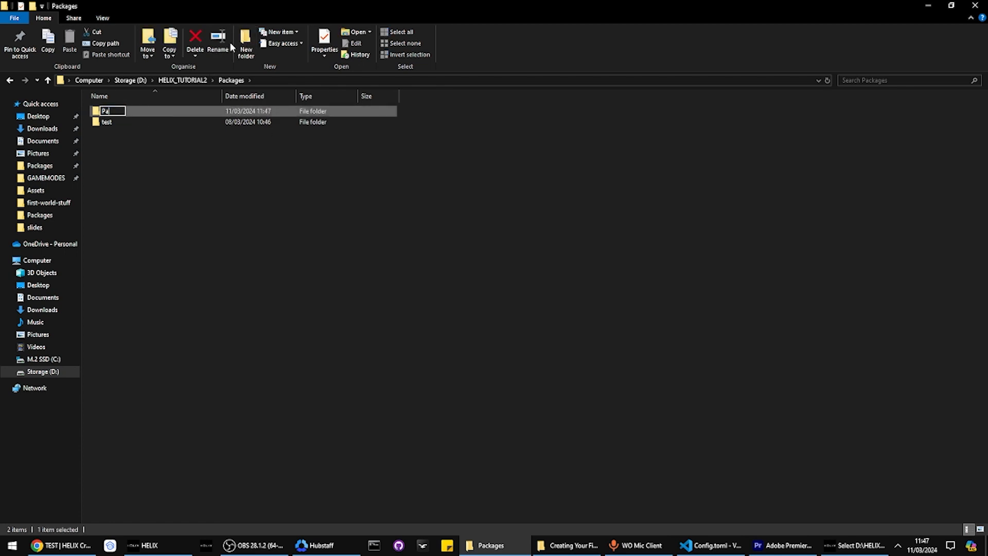
pyautogui.write('ckages')
pyautogui.press('Return')
# Copy the test package folder into the new inner Packages folder and verify it
pyautogui.click(95, 123)
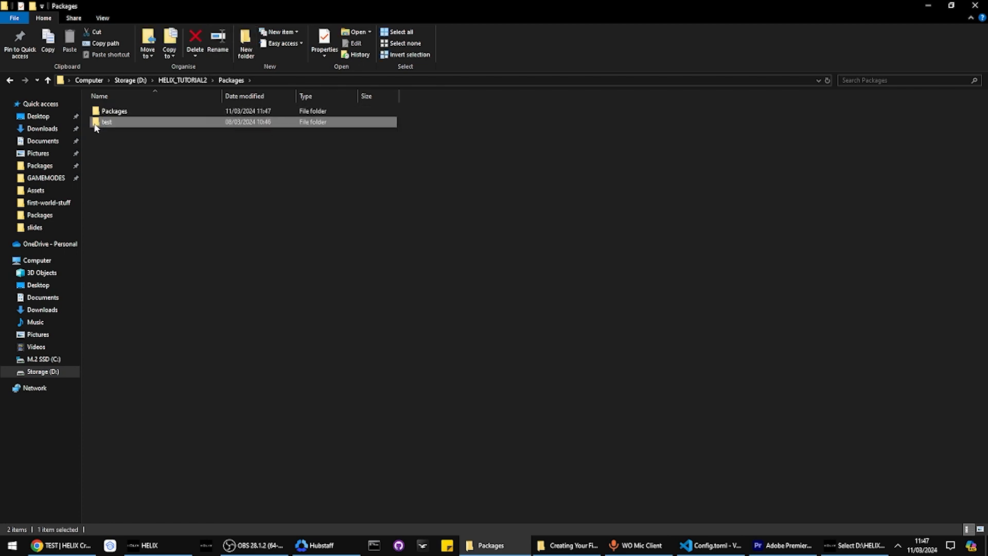
pyautogui.hotkey('ctrl', 'c')
pyautogui.click(105, 113)
pyautogui.doubleClick(105, 116)
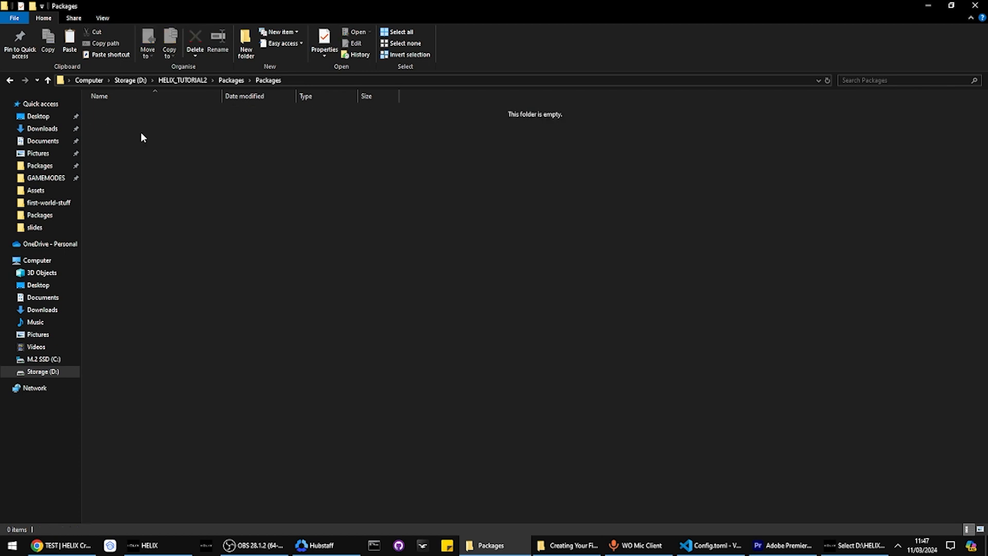
pyautogui.hotkey('ctrl', 'v')
pyautogui.press('BackSpace')
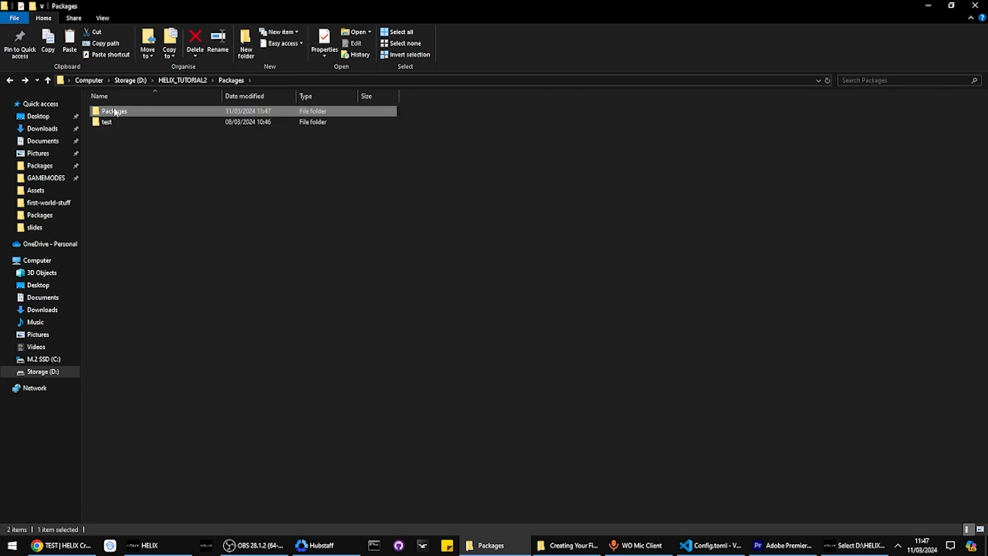
pyautogui.press('BackSpace')
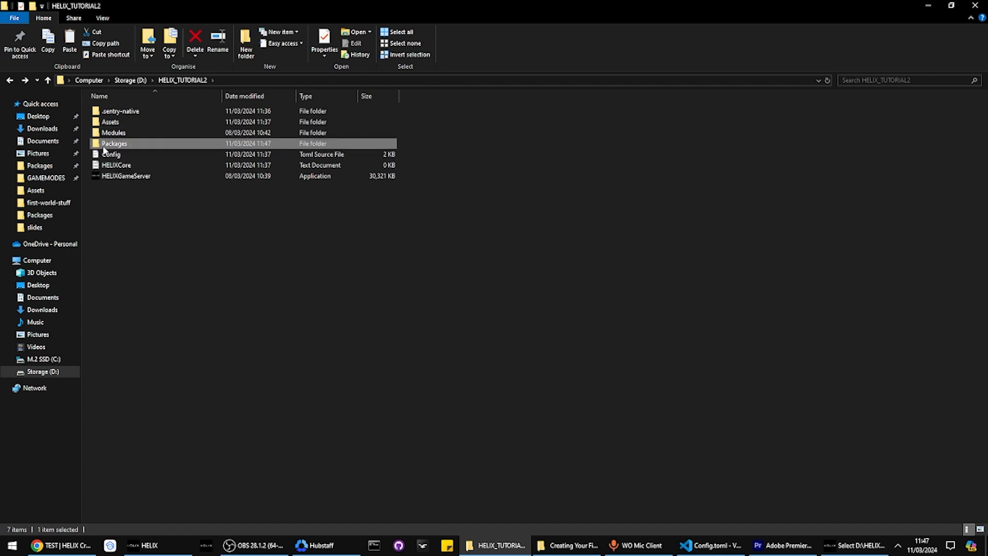
pyautogui.doubleClick(104, 147)
pyautogui.doubleClick(124, 112)
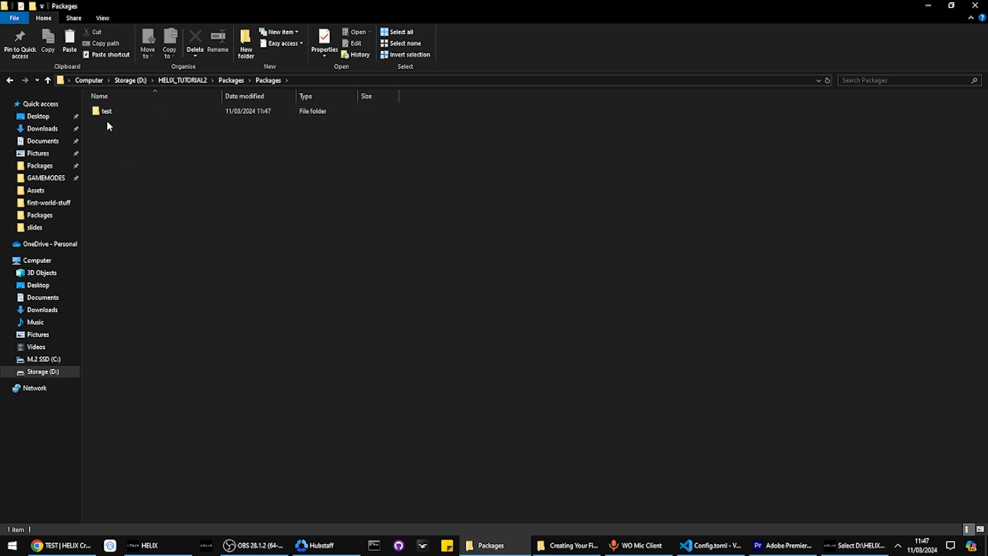
pyautogui.press('BackSpace')
# Compress the inner Packages folder into a Packages zip via Send to
pyautogui.rightClick(118, 109)
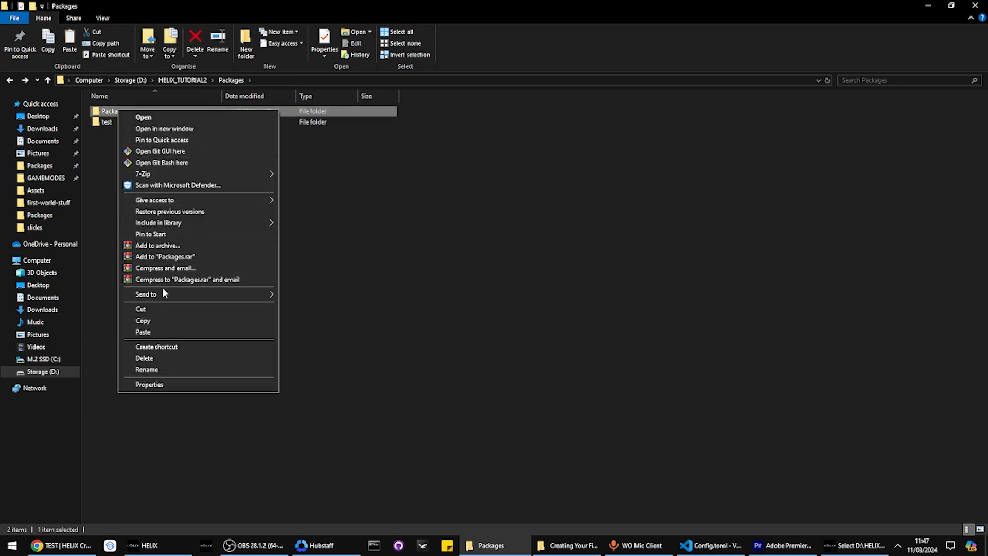
pyautogui.moveTo(159, 291)
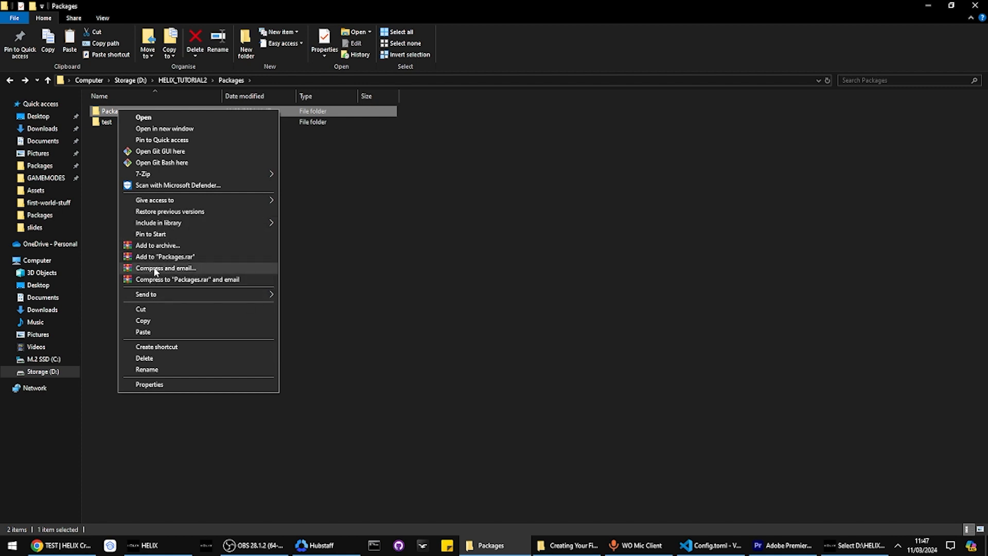
pyautogui.click(328, 307)
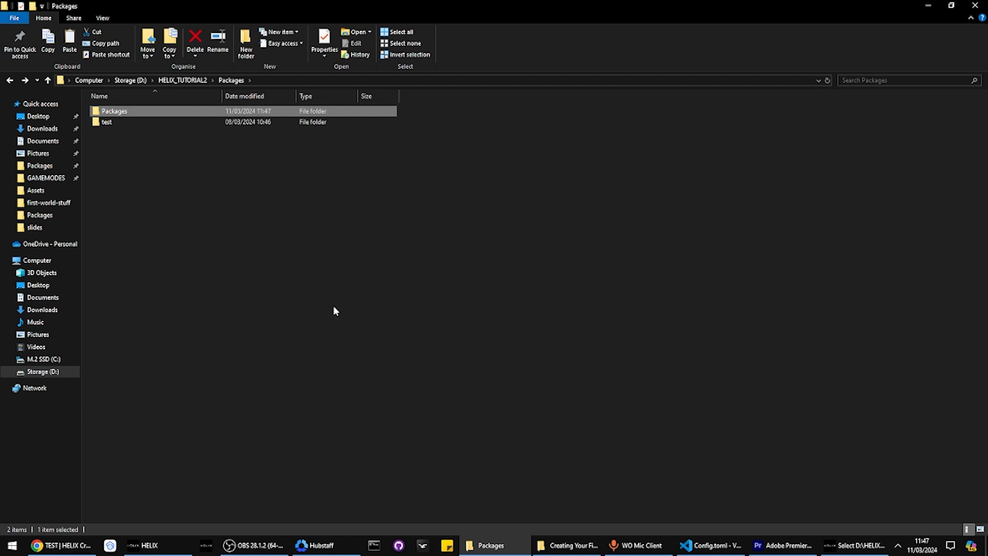
pyautogui.click(150, 144)
# Check the zip contains Packages/test, then drag it onto the world Config page's Depot upload
pyautogui.doubleClick(139, 134)
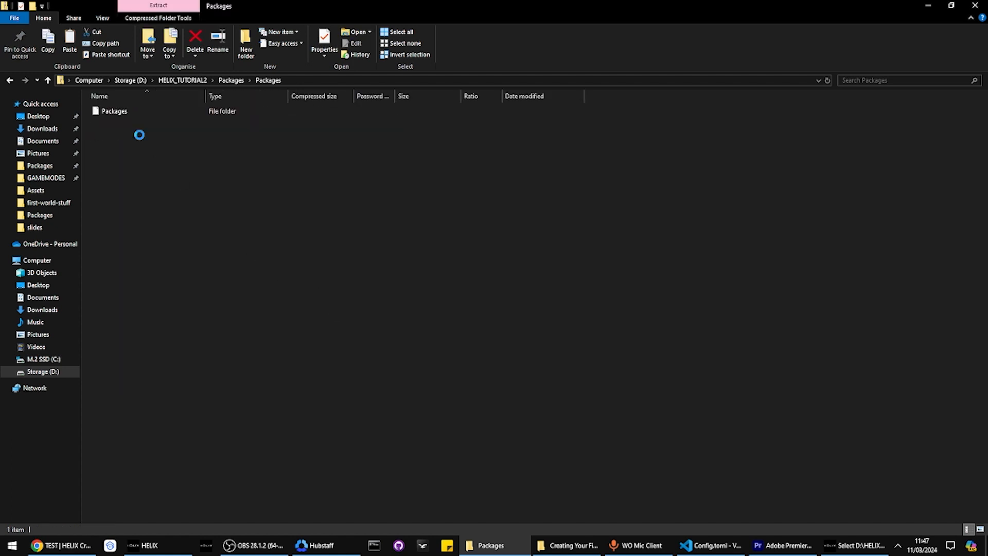
pyautogui.hotkey('alt', 'Left')
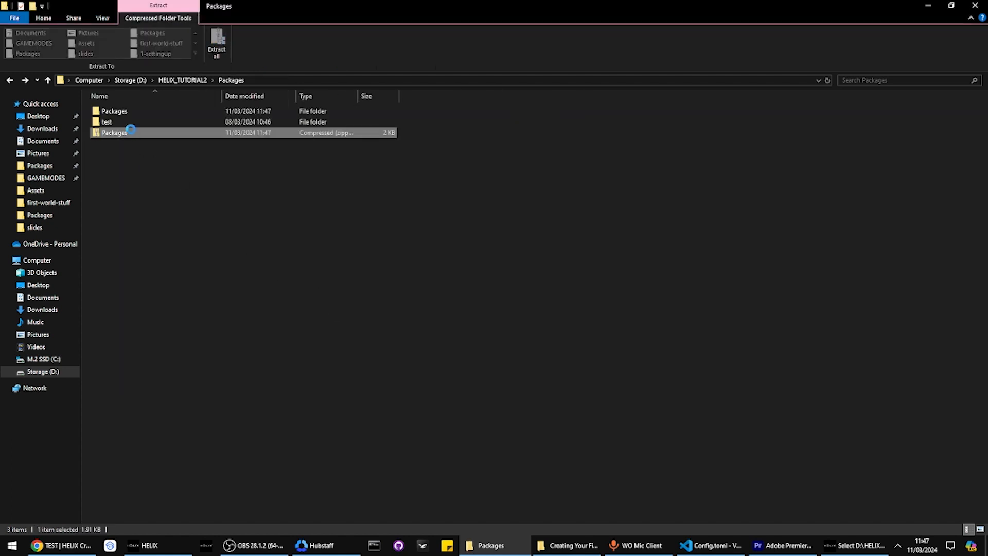
pyautogui.hotkey('alt', 'Left')
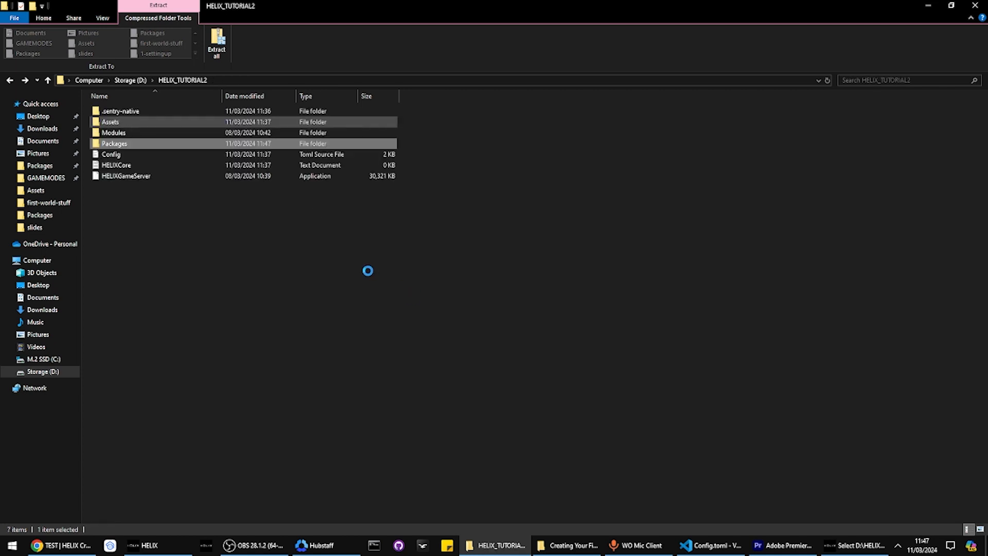
pyautogui.hotkey('alt', 'Right')
pyautogui.hotkey('alt', 'Right')
pyautogui.click(115, 112)
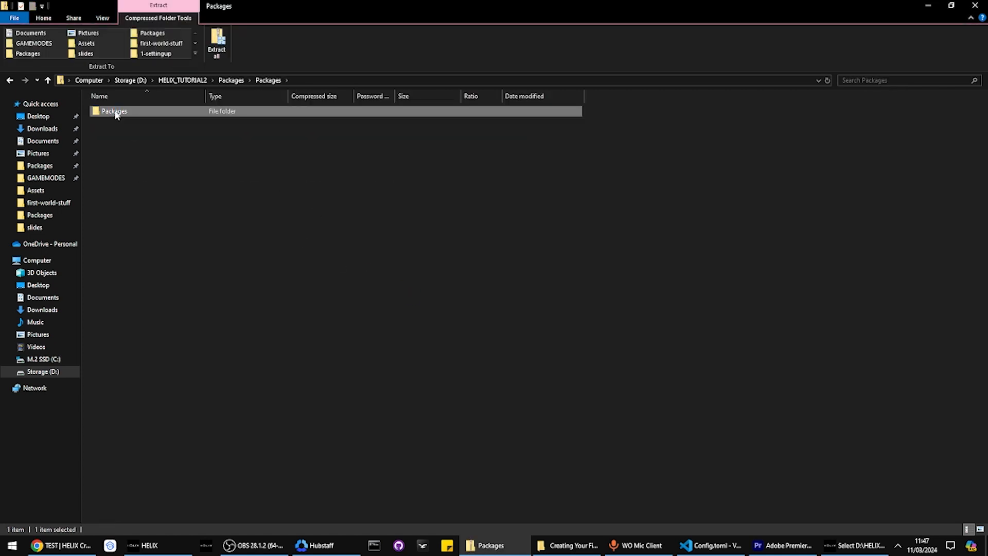
pyautogui.doubleClick(116, 112)
pyautogui.click(117, 110)
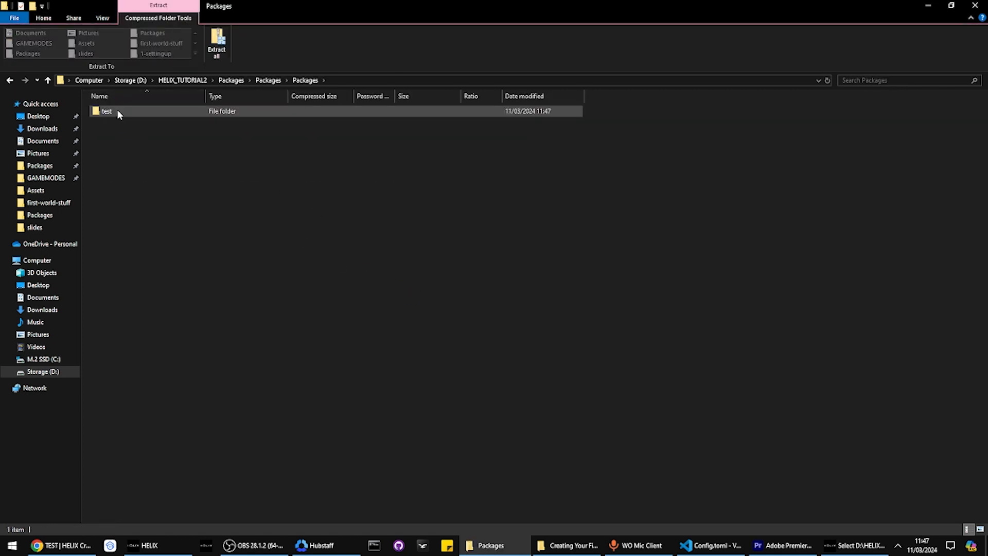
pyautogui.hotkey('alt', 'Left')
pyautogui.hotkey('alt', 'Left')
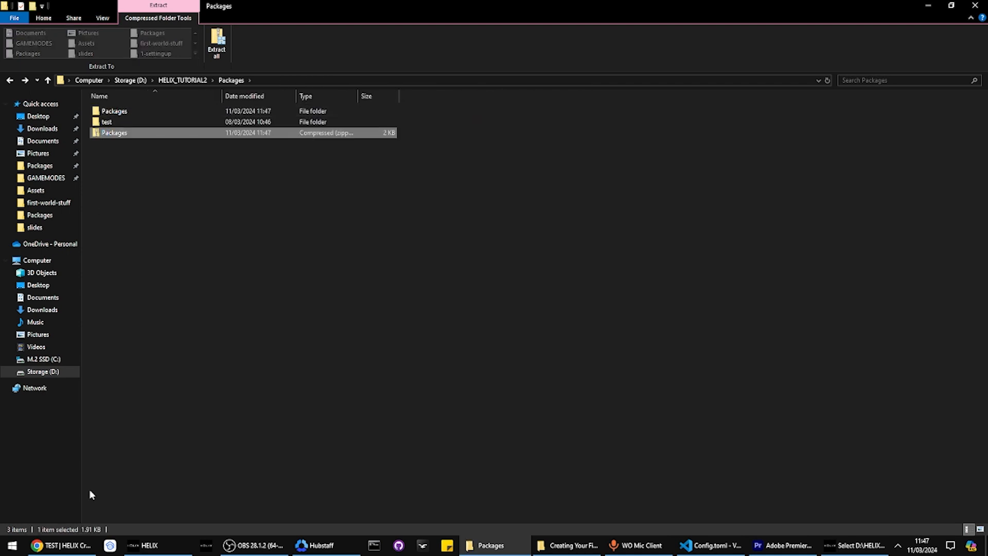
pyautogui.moveTo(116, 137); pyautogui.dragTo(227, 323)
pyautogui.moveTo(267, 249); pyautogui.dragTo(265, 260)
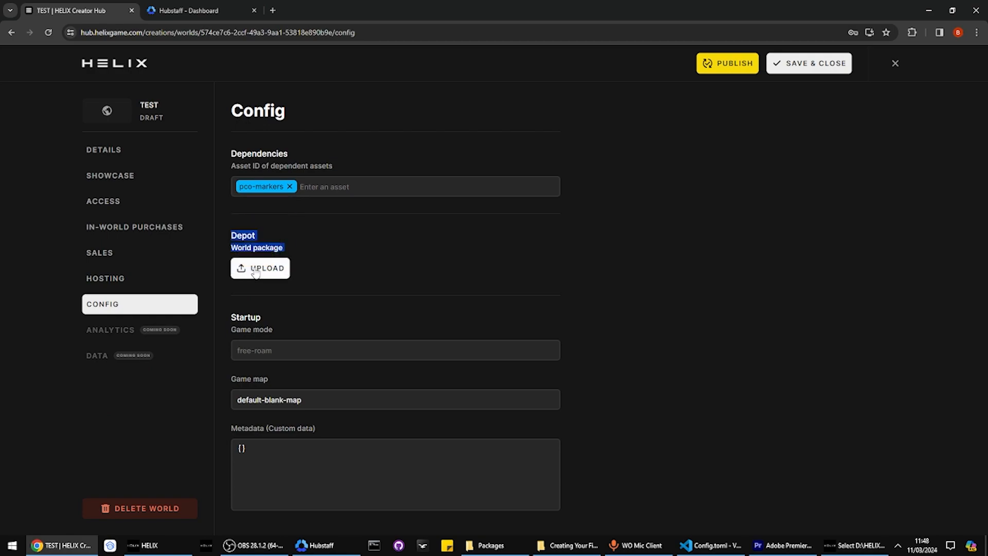
# Upload the Packages zip as TEST's world package, then go through Details to Showcase
pyautogui.click(262, 269)
pyautogui.hotkey('alt', 'Tab')
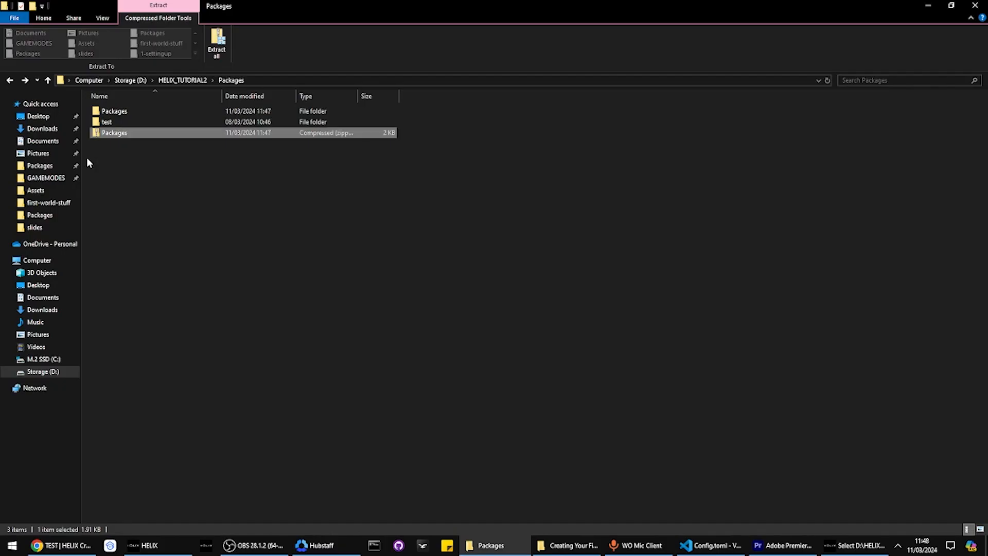
pyautogui.moveTo(102, 133); pyautogui.dragTo(441, 289)
pyautogui.hotkey('alt', 'Tab')
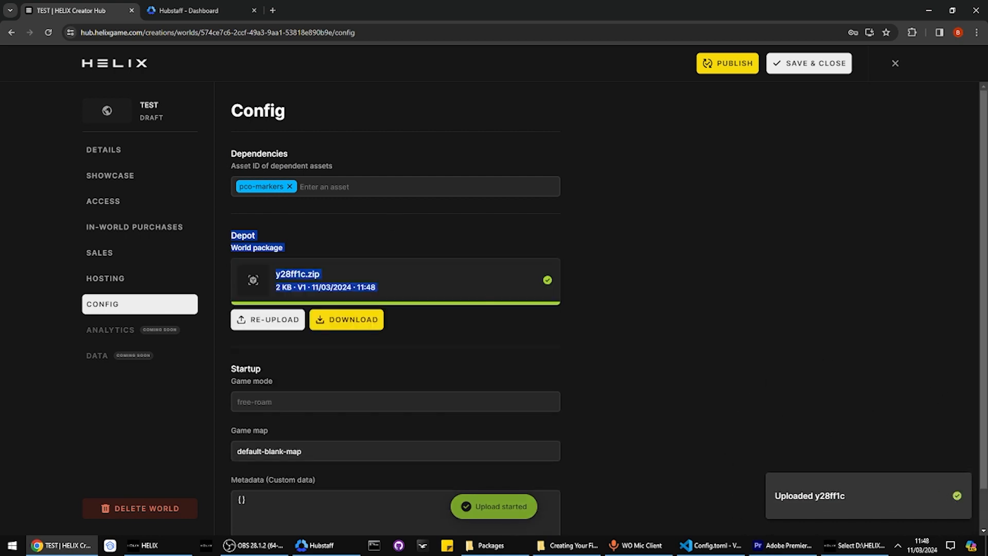
pyautogui.click(159, 152)
pyautogui.click(153, 176)
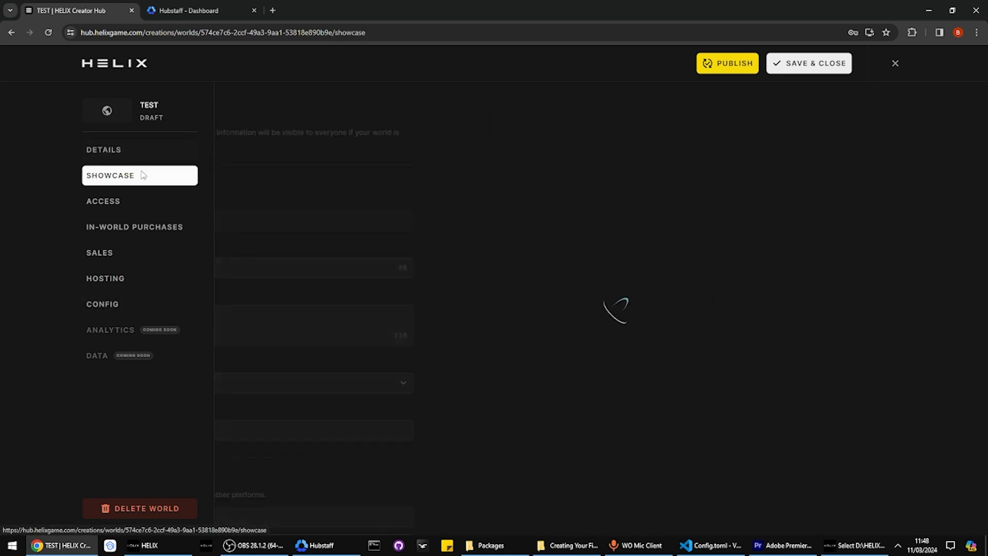
# Upload Group 308 from D:\HELIX_VIDEOS\NEW VIDEOS\Setup & Installation\images as the main cover
pyautogui.click(251, 230)
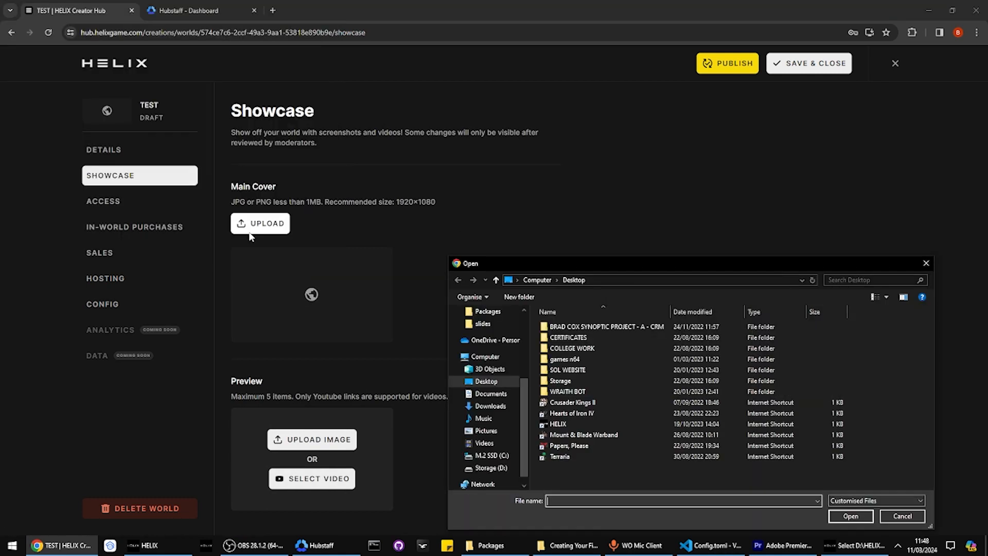
pyautogui.click(490, 468)
pyautogui.doubleClick(566, 405)
pyautogui.doubleClick(560, 341)
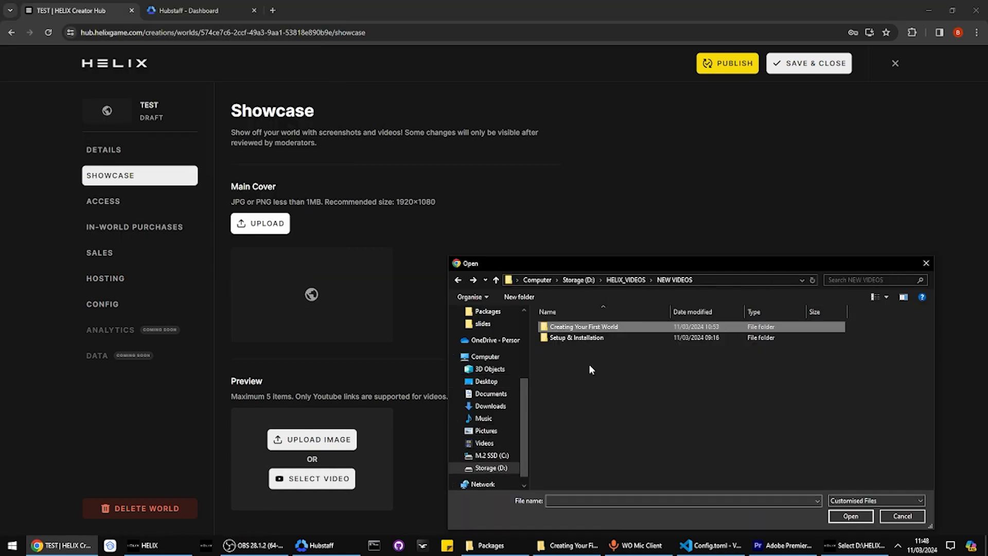
pyautogui.click(876, 500)
pyautogui.click(849, 516)
pyautogui.doubleClick(568, 338)
pyautogui.doubleClick(579, 348)
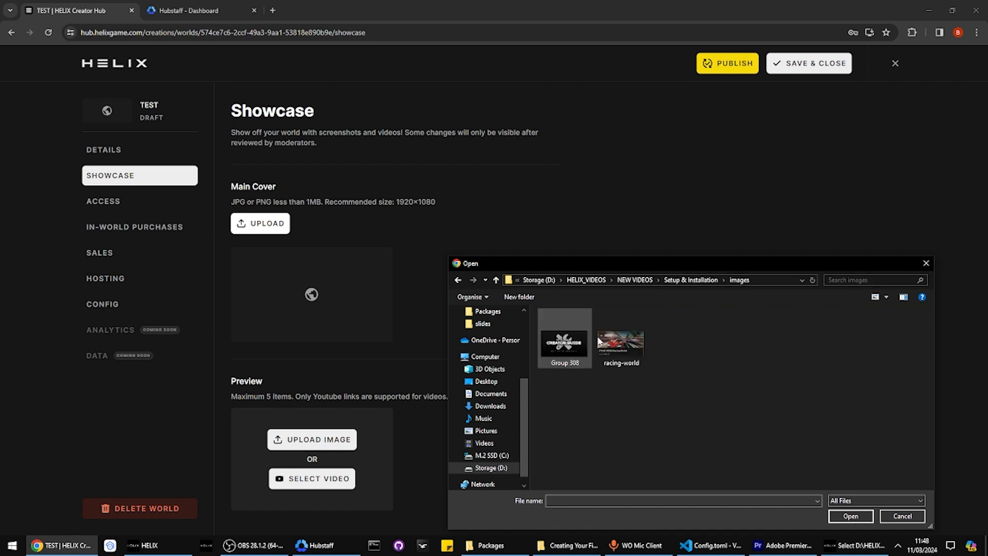
pyautogui.doubleClick(572, 340)
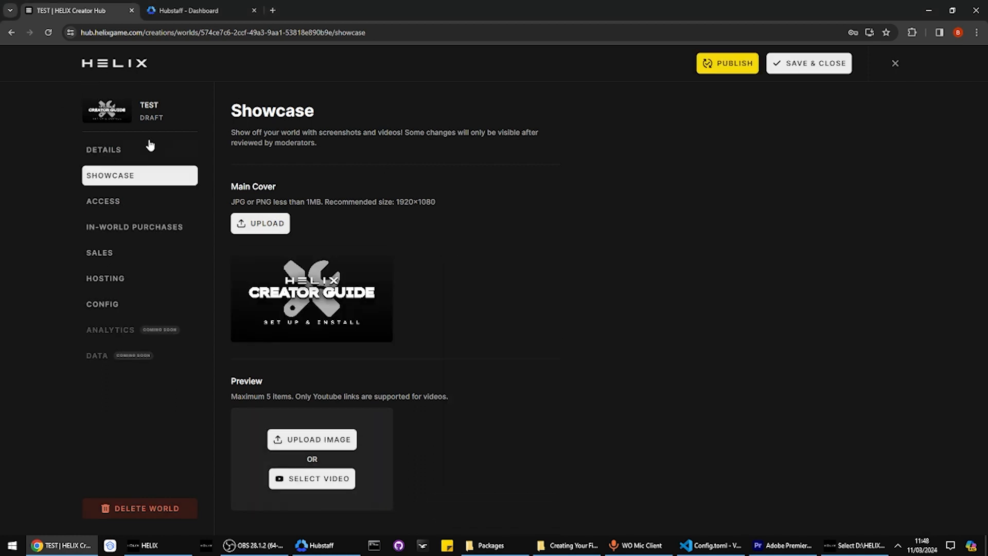
# Pass through the In-World Purchases and Sales pages back to Config
pyautogui.click(137, 227)
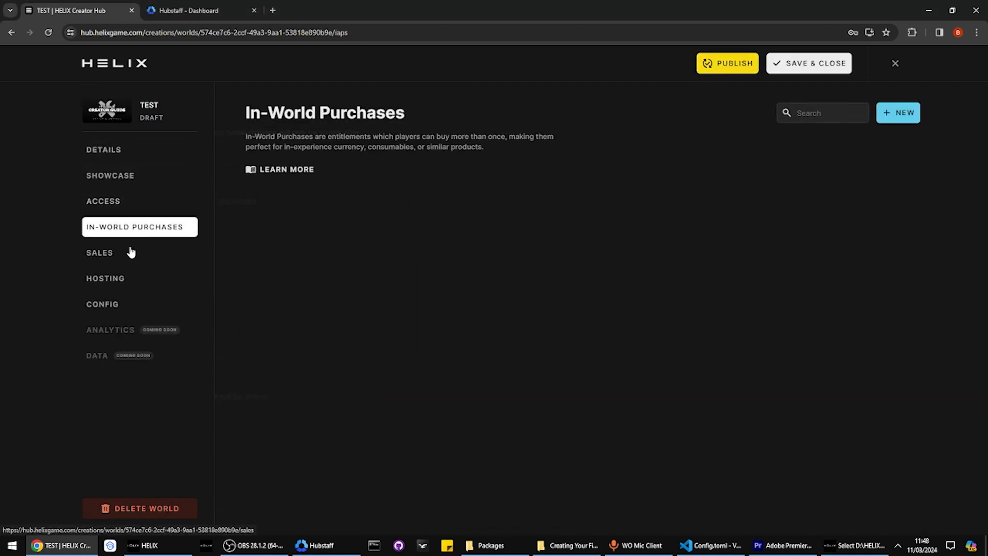
pyautogui.click(128, 255)
pyautogui.click(126, 277)
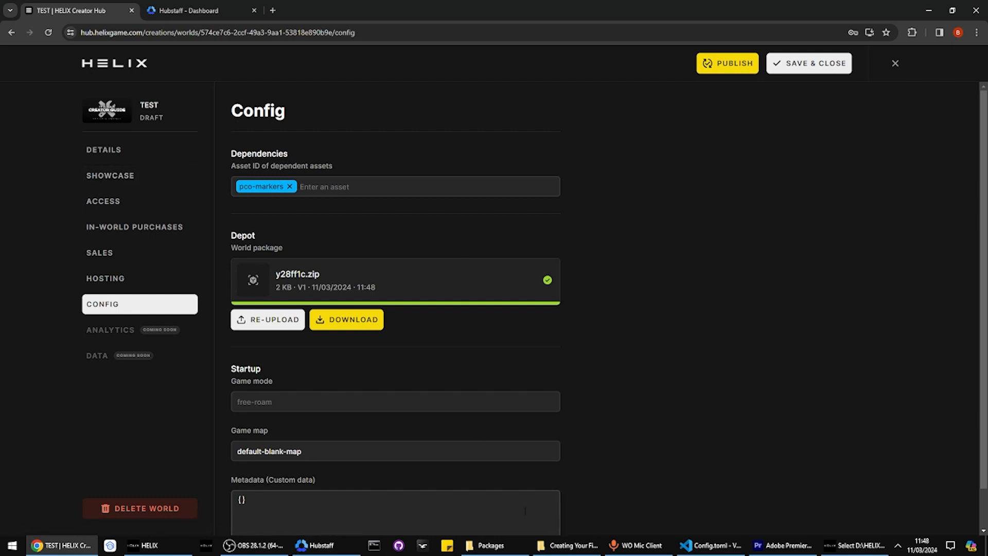
pyautogui.scroll(-1, 270, 230)
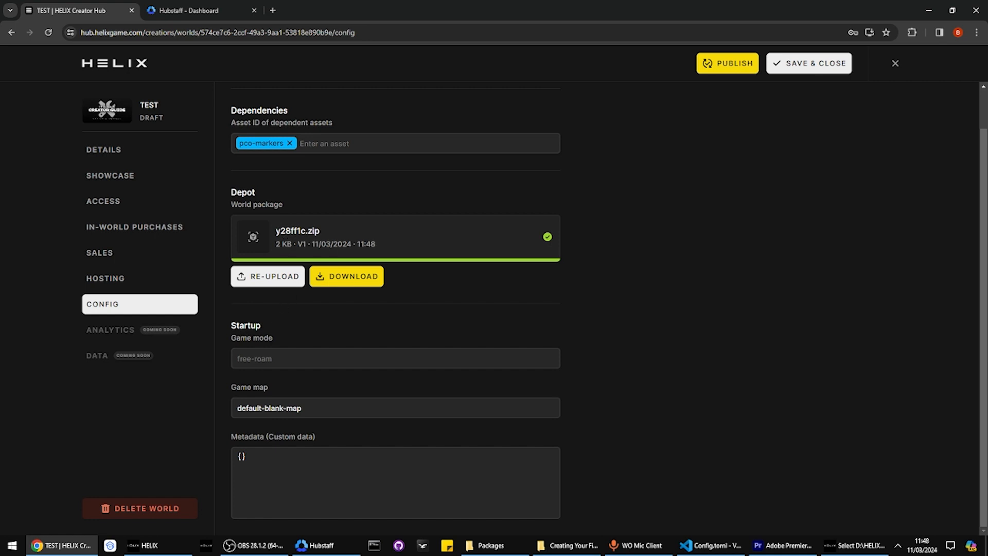
pyautogui.tripleClick(255, 407)
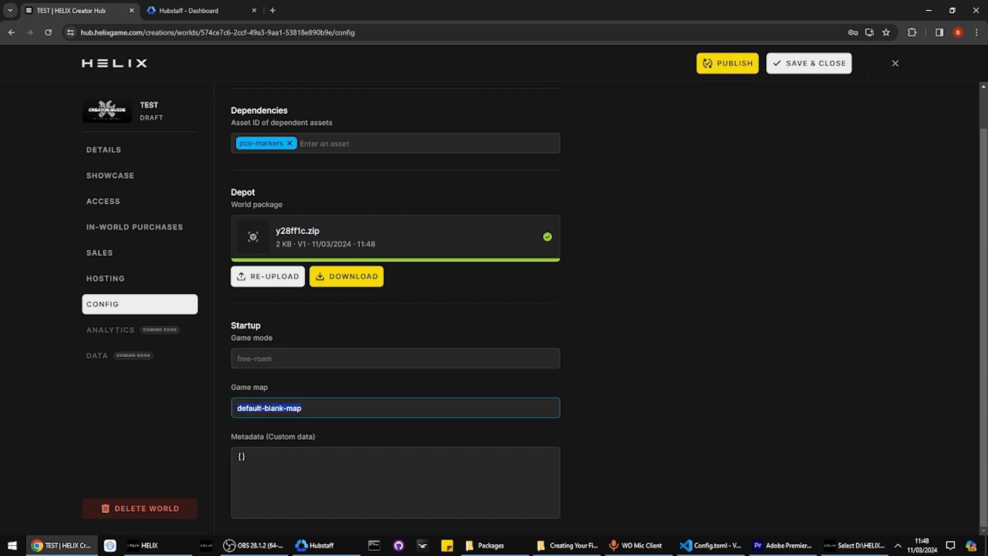
pyautogui.click(651, 320)
pyautogui.moveTo(362, 404); pyautogui.dragTo(183, 424)
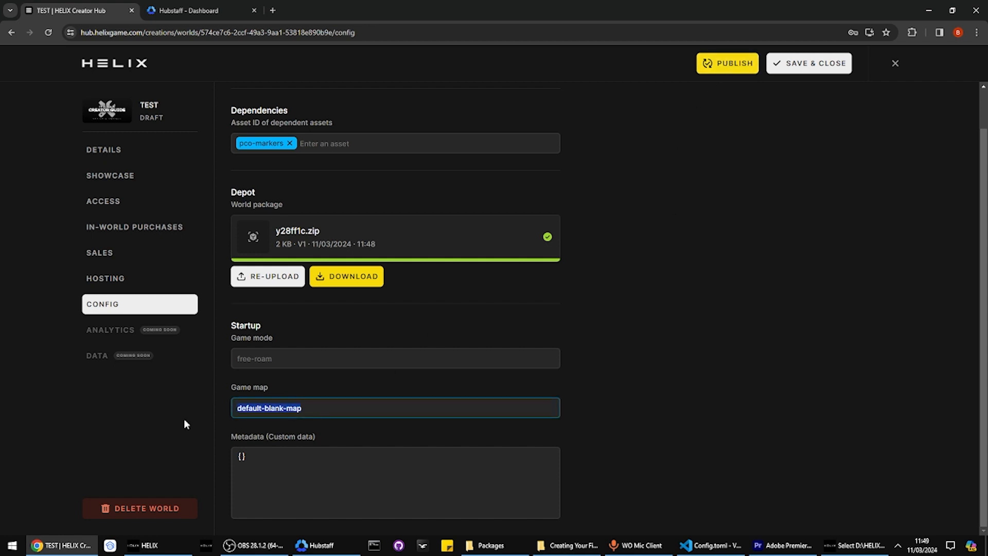
pyautogui.doubleClick(253, 410)
pyautogui.click(610, 379)
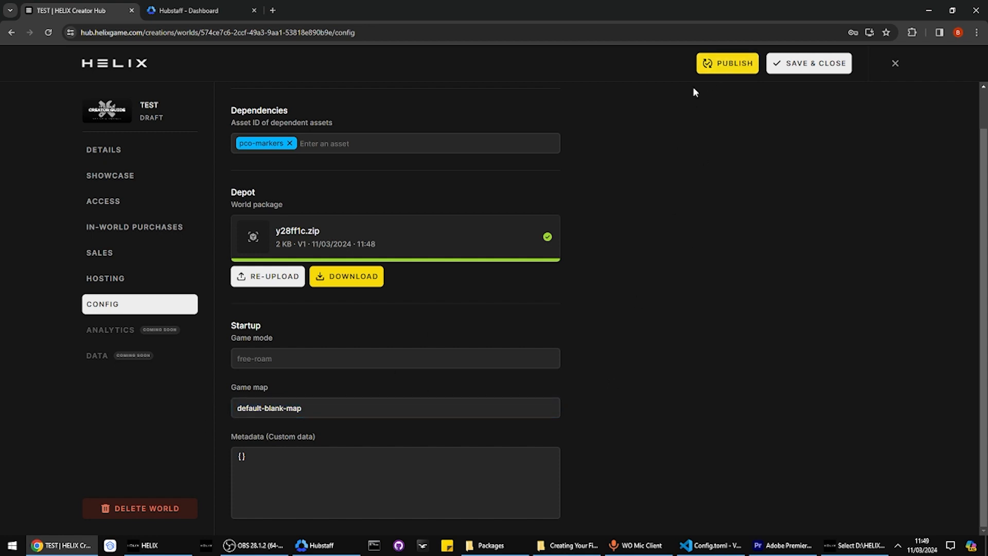
# Publish TEST, save and close the editor, and reopen the TEST world card
pyautogui.click(735, 64)
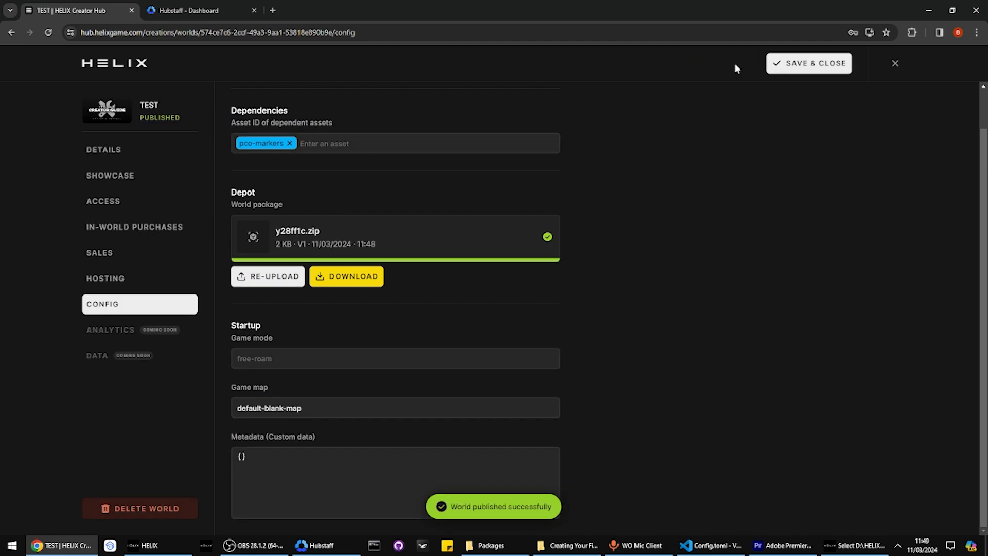
pyautogui.click(797, 66)
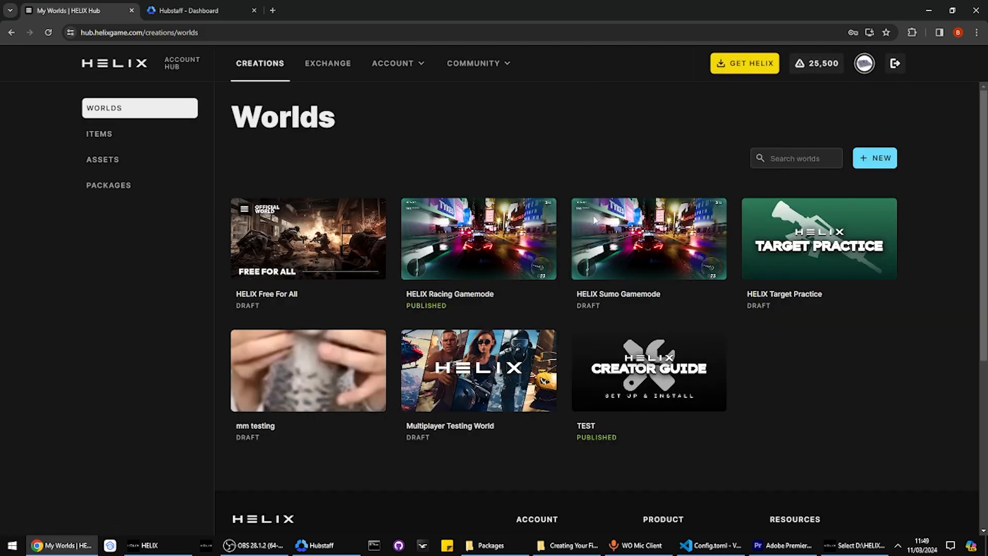
pyautogui.click(606, 378)
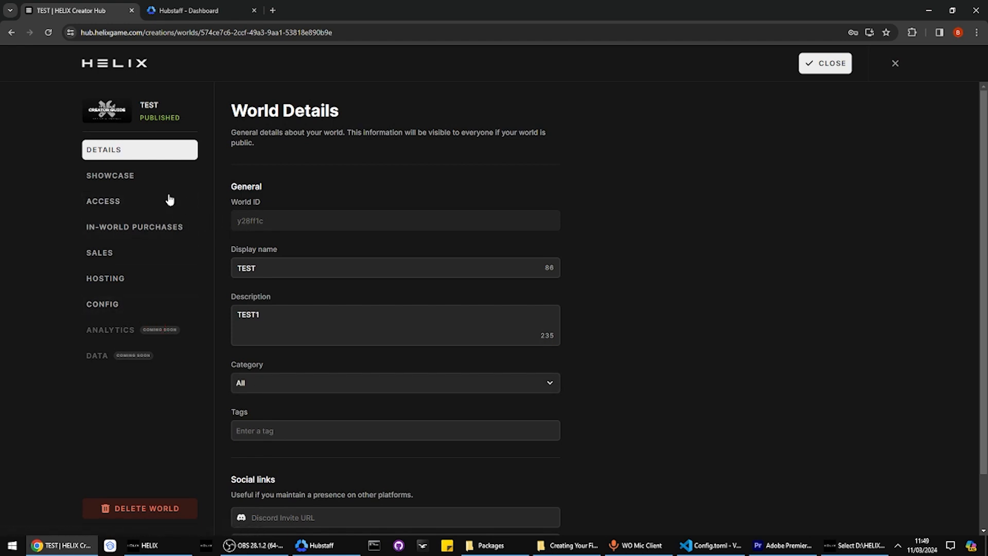
pyautogui.click(171, 539)
# Connect to the TEST world by searching its address y28ff1c.lix
pyautogui.click(396, 73)
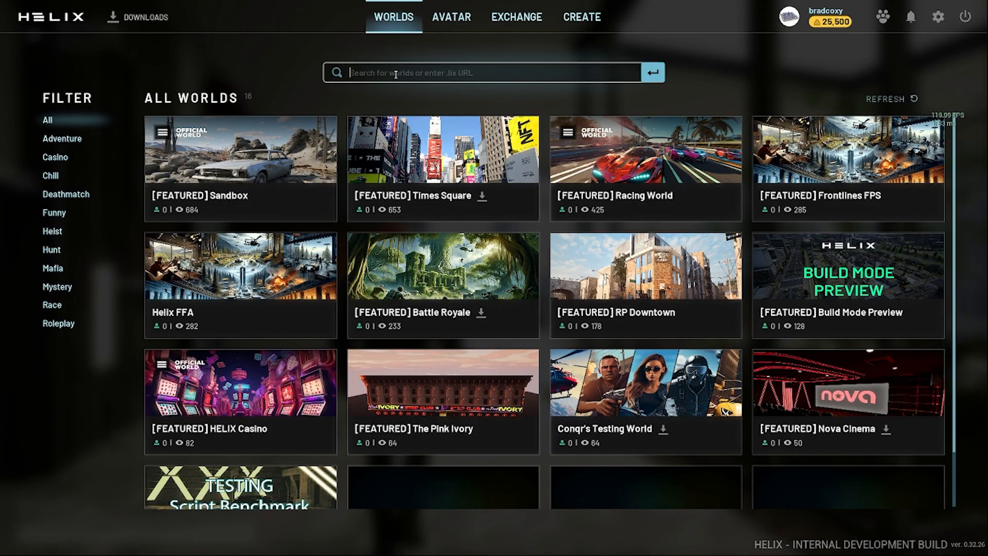
pyautogui.write('y28ff1c')
pyautogui.write('.lix')
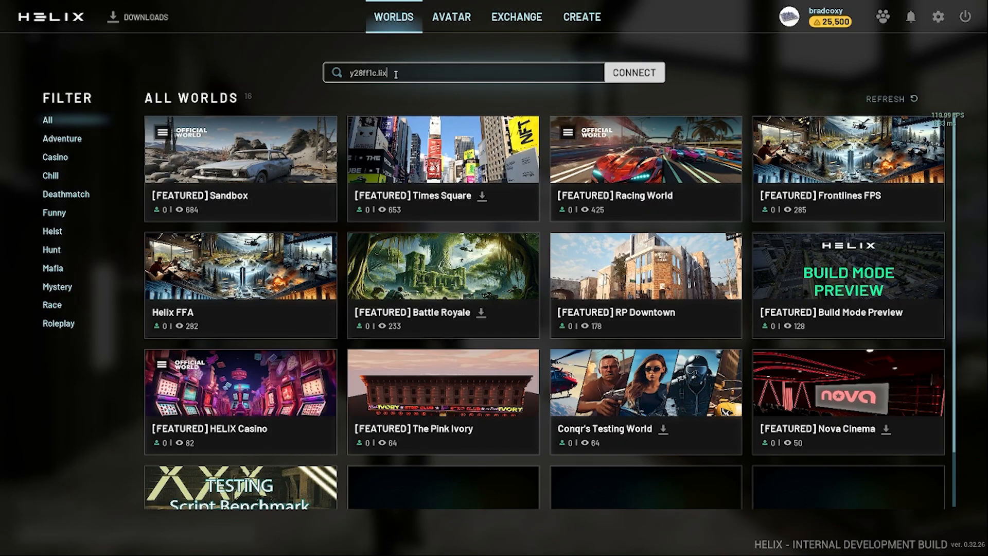
pyautogui.click(634, 73)
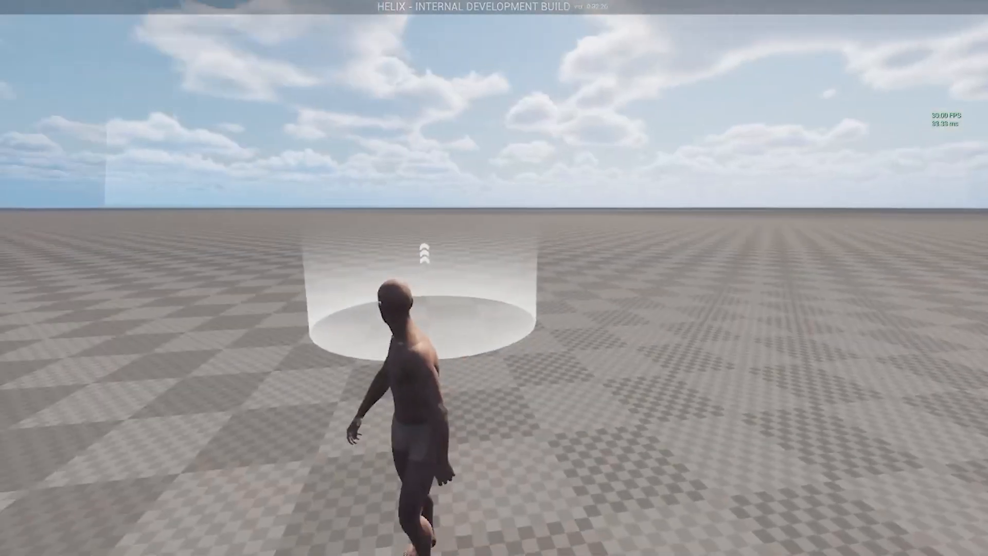
# Walk the character across the flat map, then bring up the world menu
pyautogui.press('a')
pyautogui.press('w')
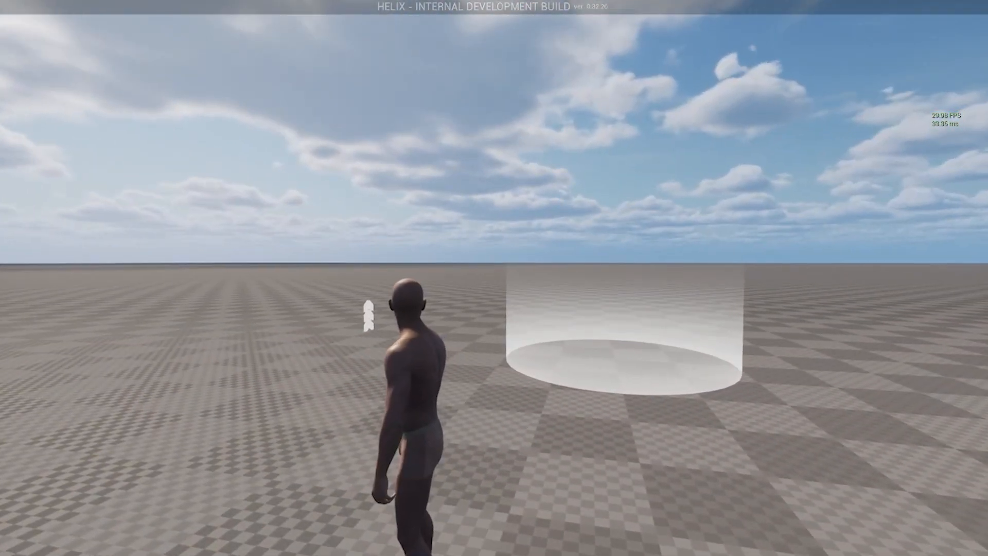
pyautogui.press('Escape')
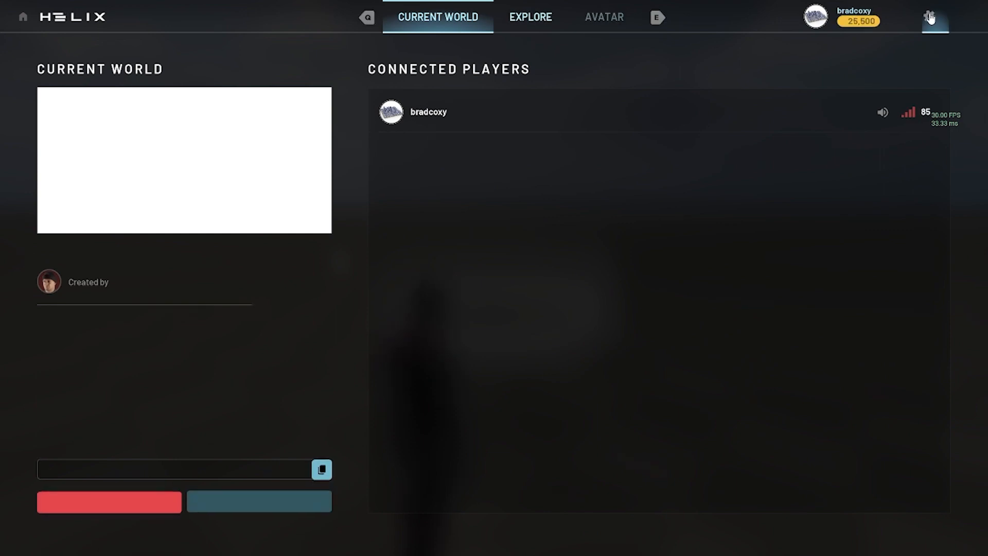
# Leave the world, then set TEST's Access visibility to Listed and save
pyautogui.click(96, 505)
pyautogui.hotkey('alt', 'Tab')
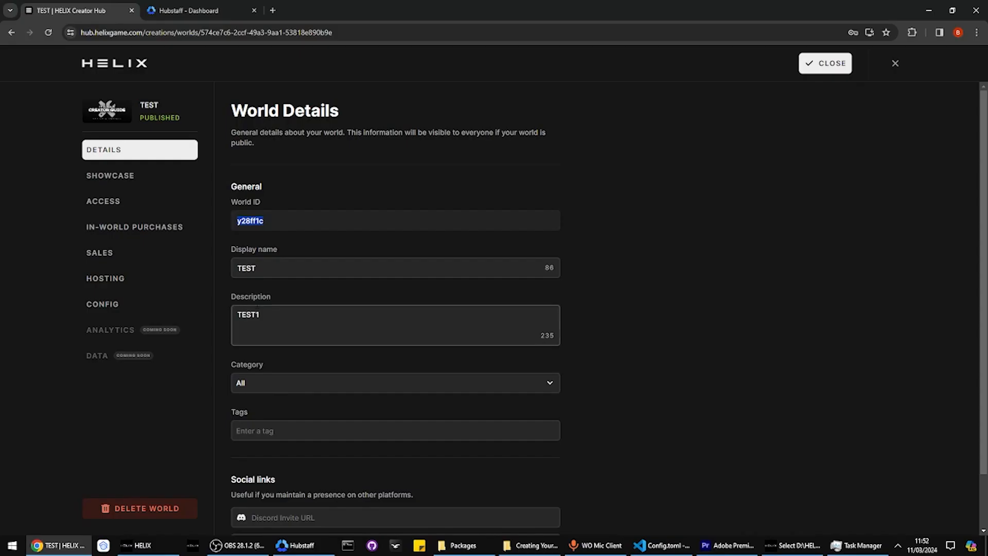
pyautogui.click(106, 203)
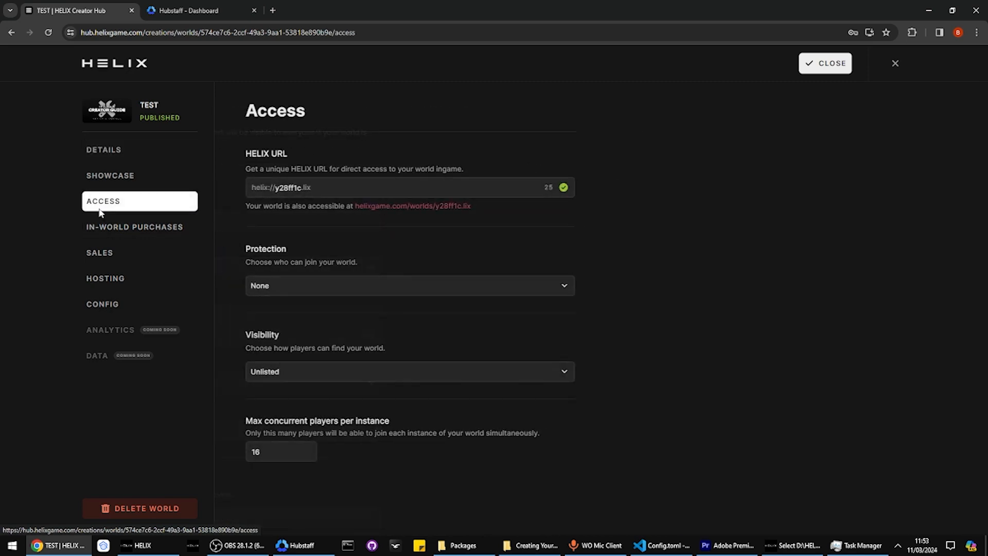
pyautogui.click(260, 370)
pyautogui.click(273, 346)
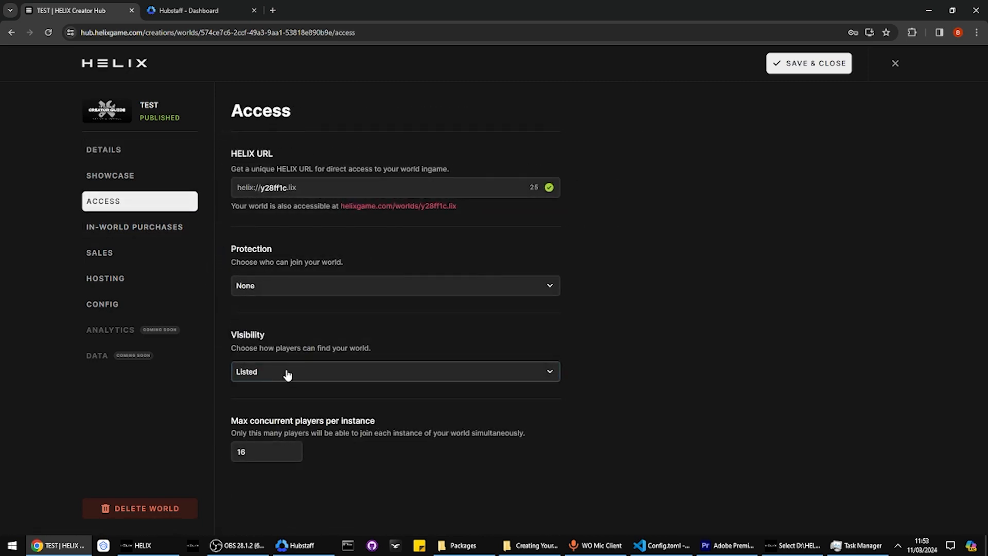
pyautogui.click(813, 66)
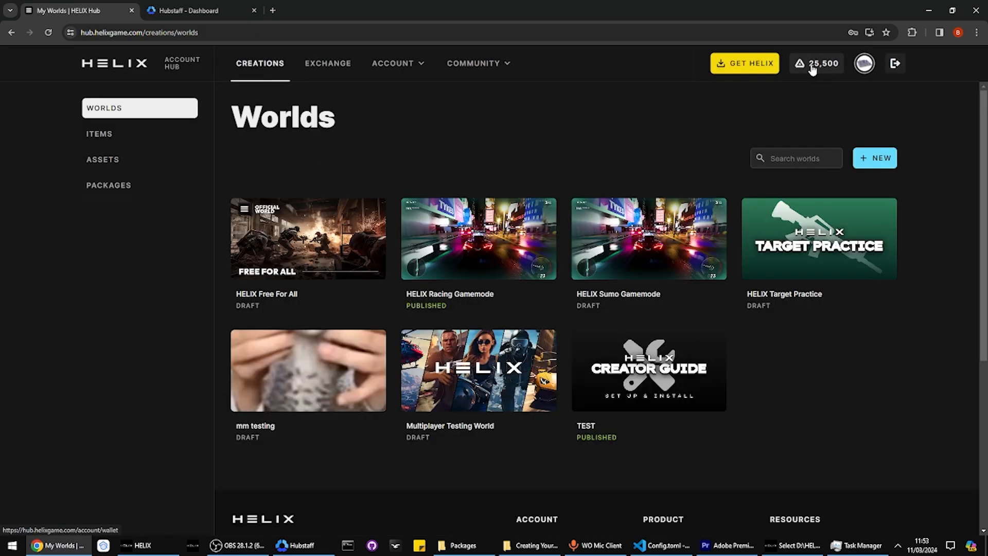
pyautogui.hotkey('alt', 'Tab')
# Refresh the All Worlds list, locate the TEST card, and view then close its details
pyautogui.click(883, 99)
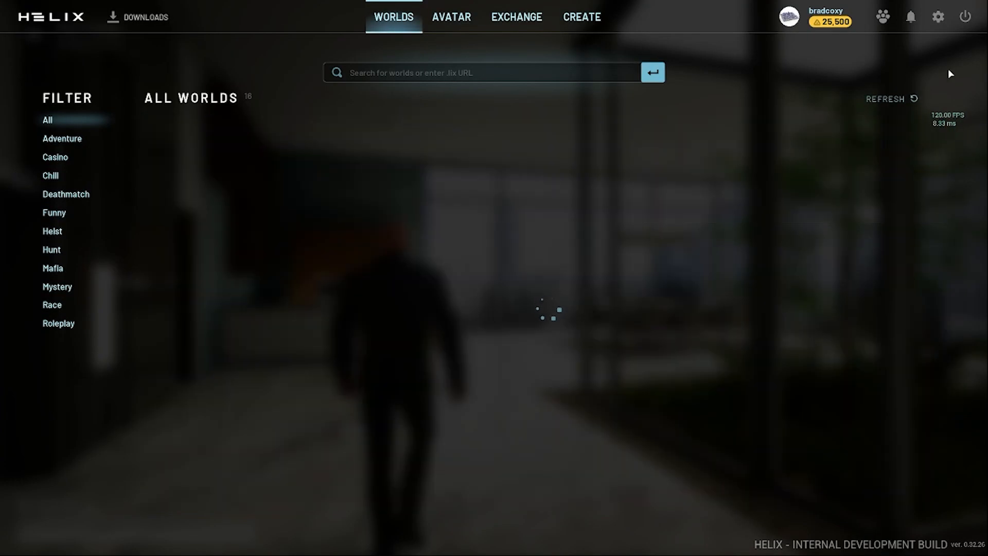
pyautogui.scroll(-3, 624, 155)
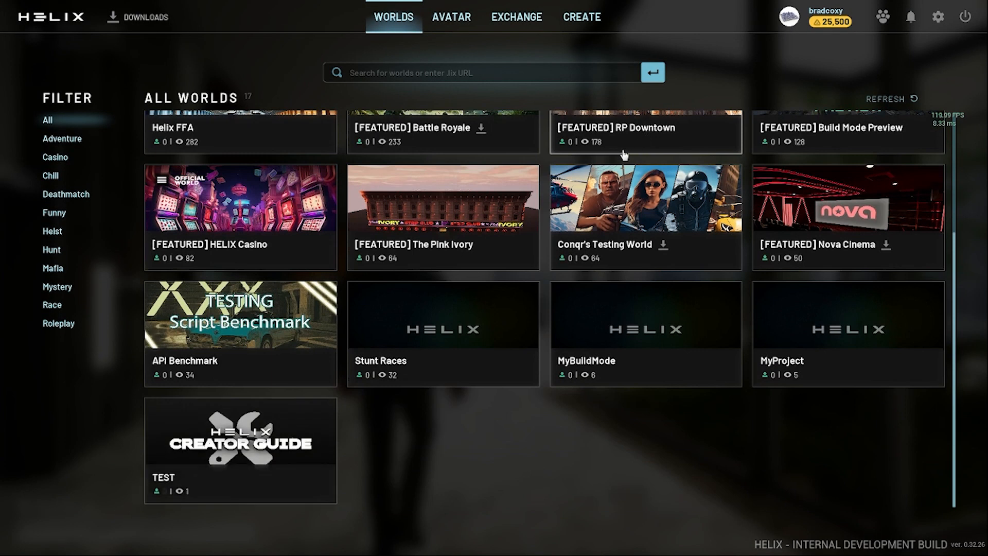
pyautogui.click(237, 427)
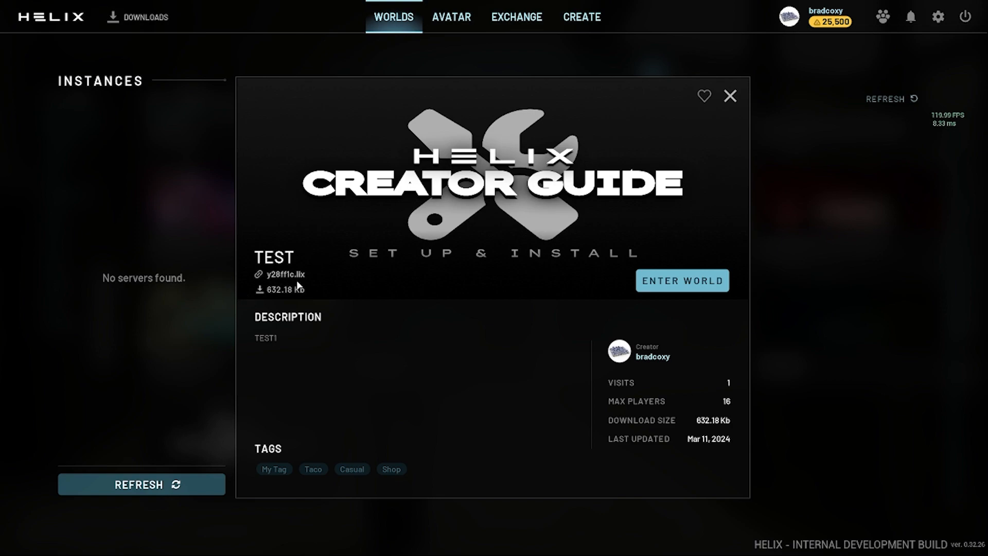
pyautogui.click(201, 356)
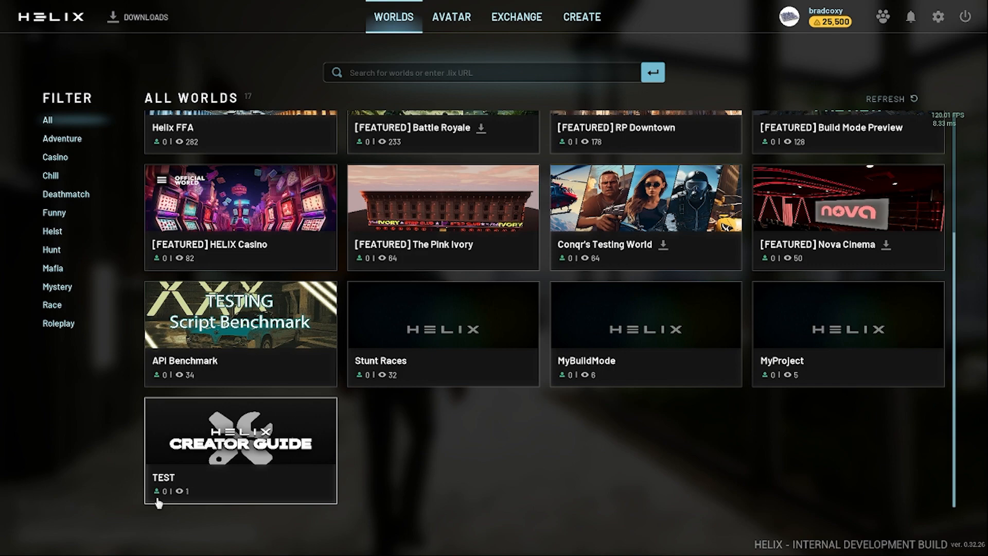
pyautogui.scroll(5, 168, 492)
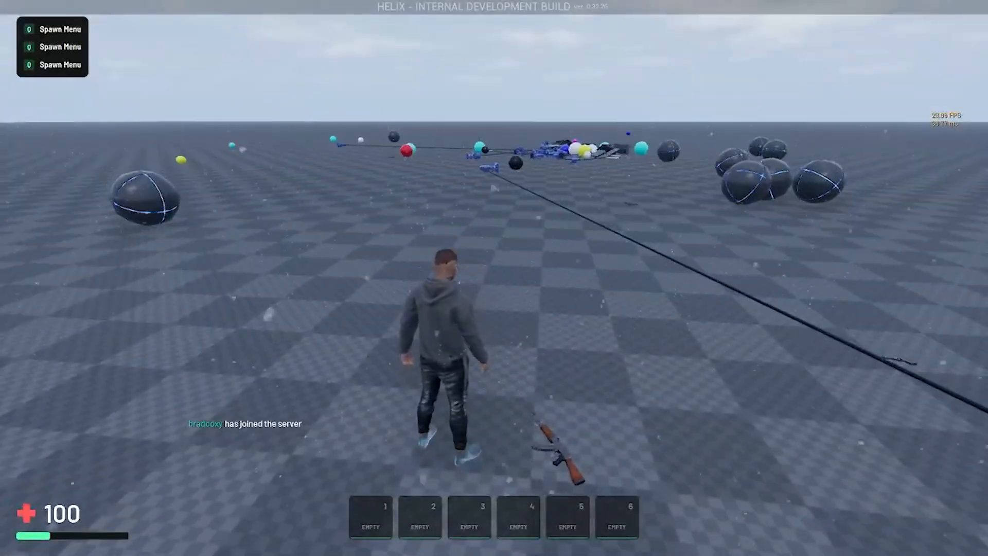
# Walk forward, equip the physics gun, switch to the KAL rifle, aim, then run
pyautogui.press('w')
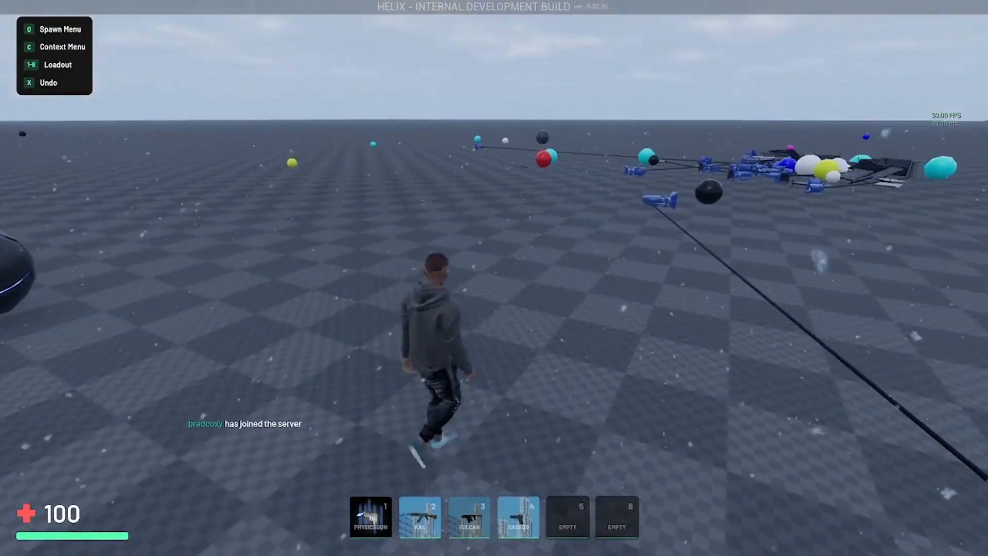
pyautogui.press('1')
pyautogui.press('2')
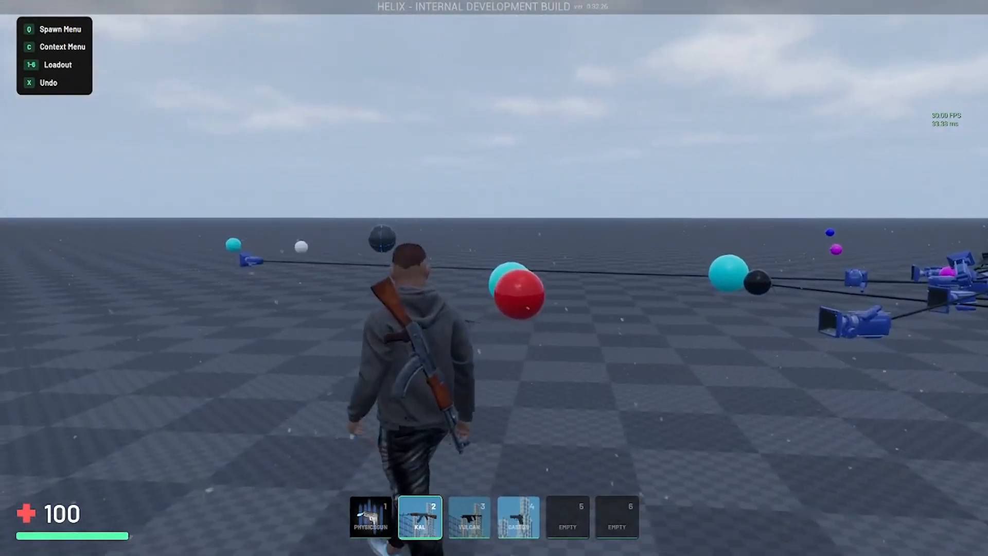
pyautogui.rightClick(494, 278)
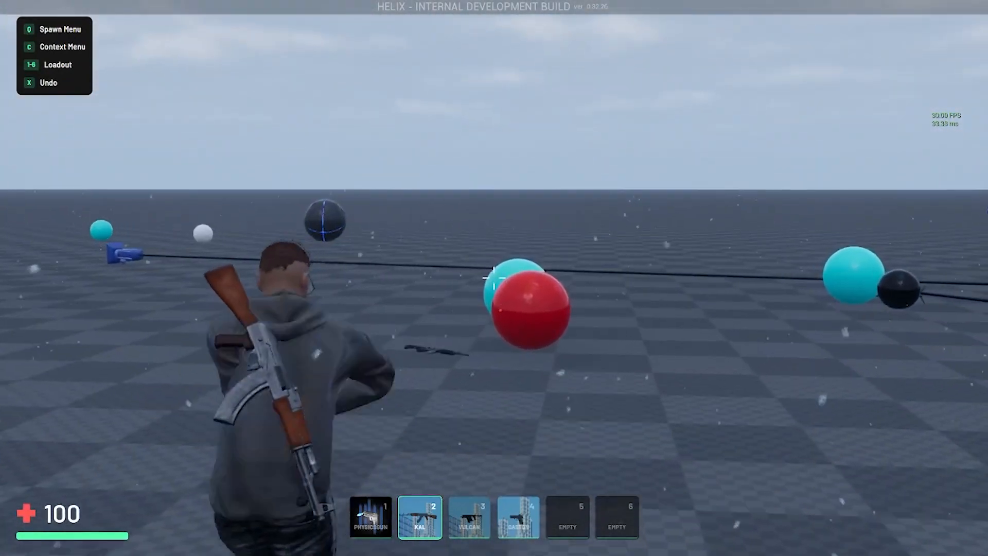
pyautogui.press('w')
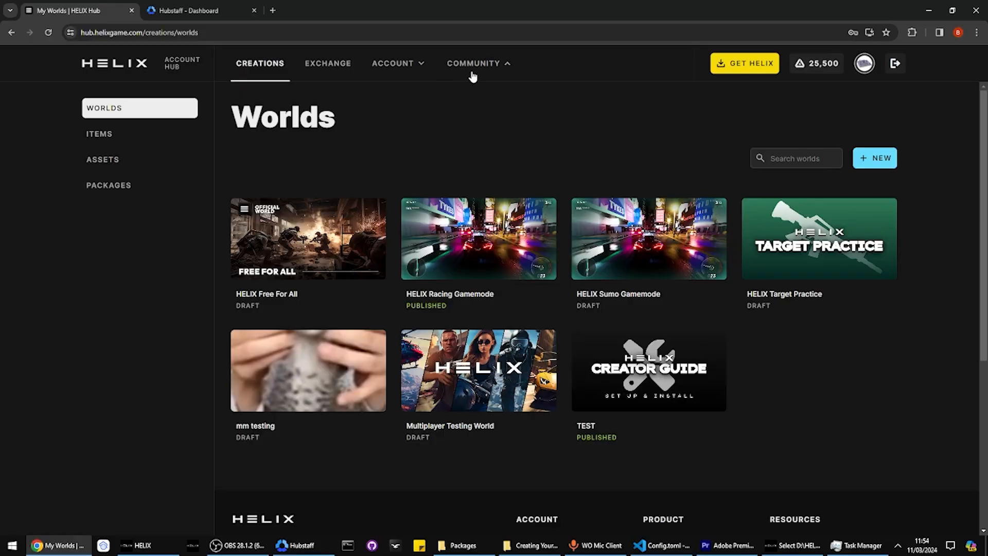
# Open the API Docs from the Hub's Community menu in a new tab
pyautogui.click(472, 77)
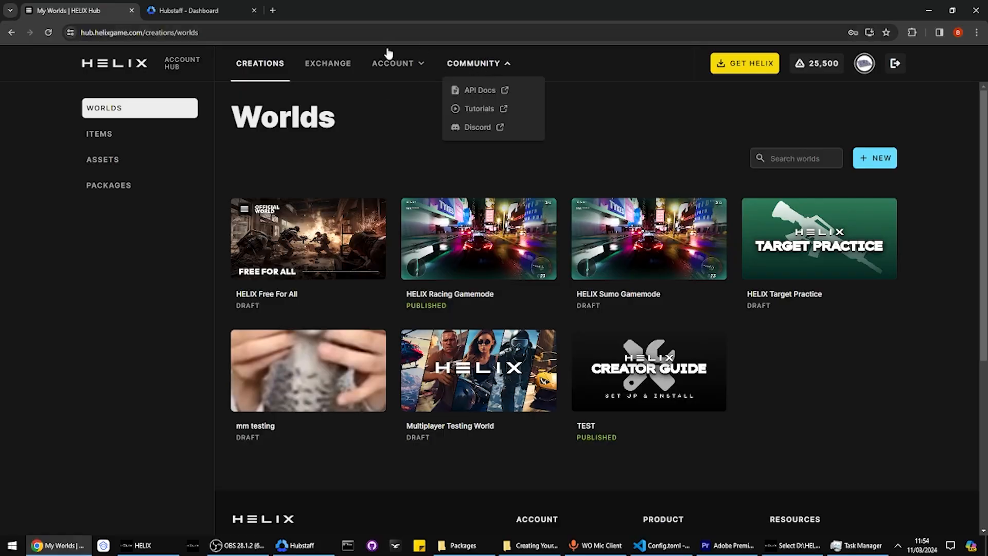
pyautogui.moveTo(458, 83)
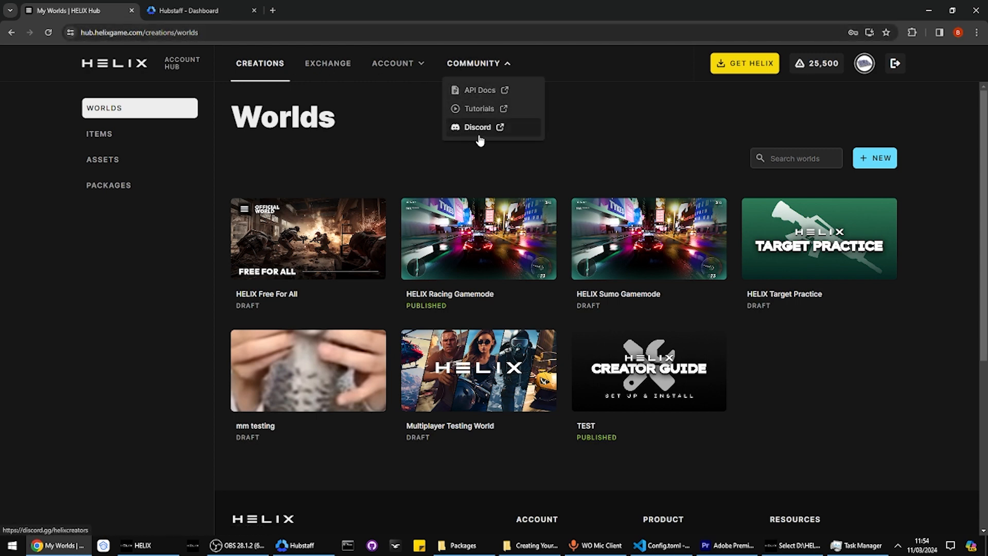
pyautogui.moveTo(474, 63)
pyautogui.click(473, 91)
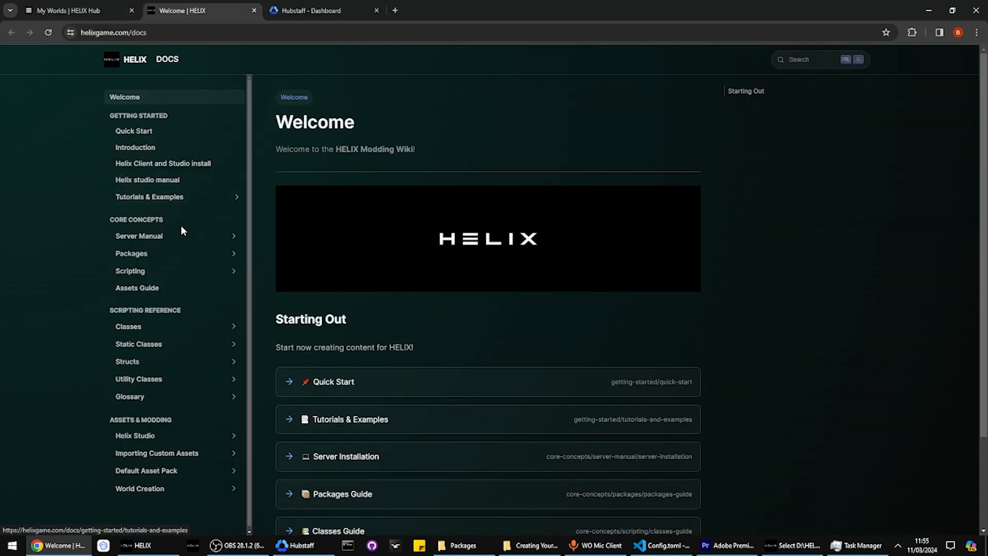
# Expand Classes in the docs sidebar, then open and scroll the Complete Tutorials List
pyautogui.click(165, 326)
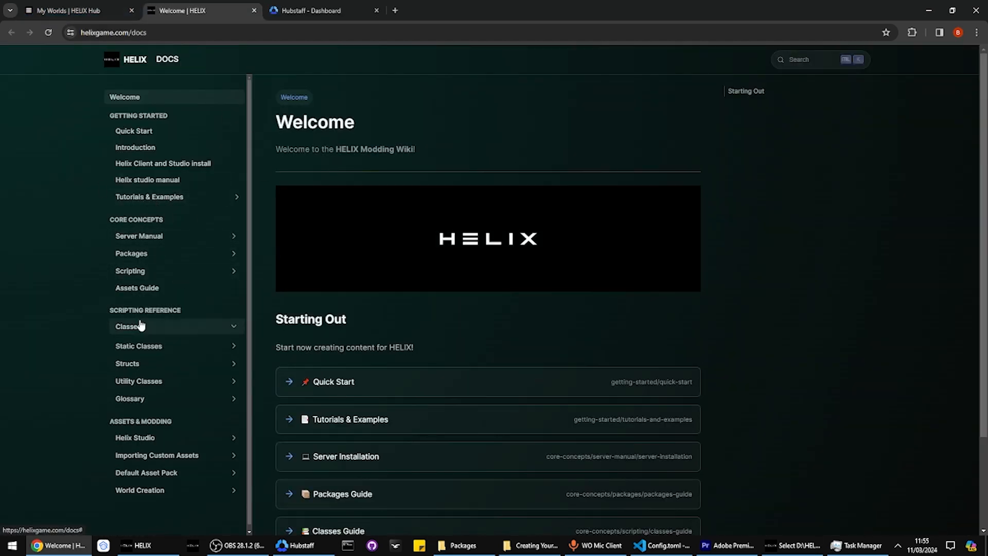
pyautogui.scroll(-3, 155, 365)
pyautogui.scroll(3, 140, 169)
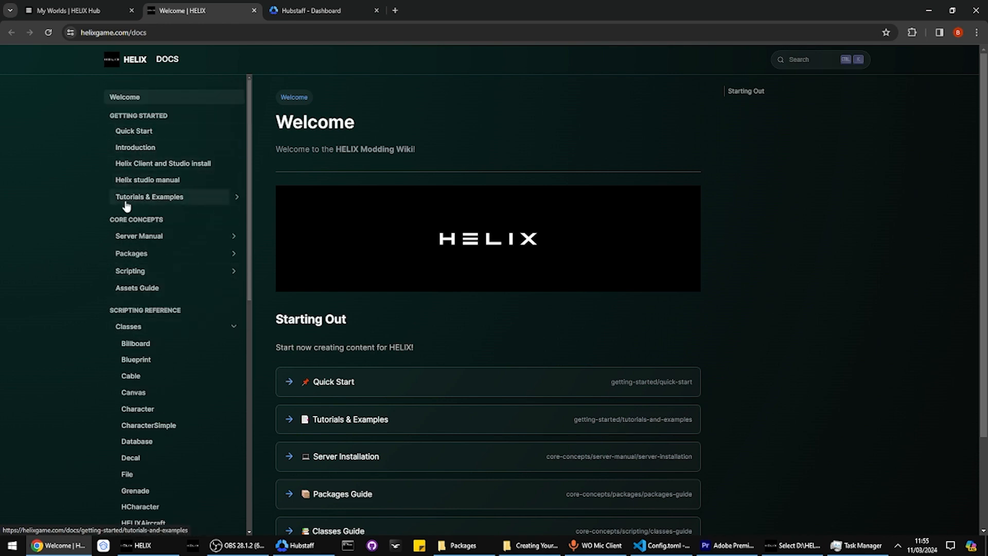
pyautogui.click(154, 197)
pyautogui.scroll(-1, 135, 360)
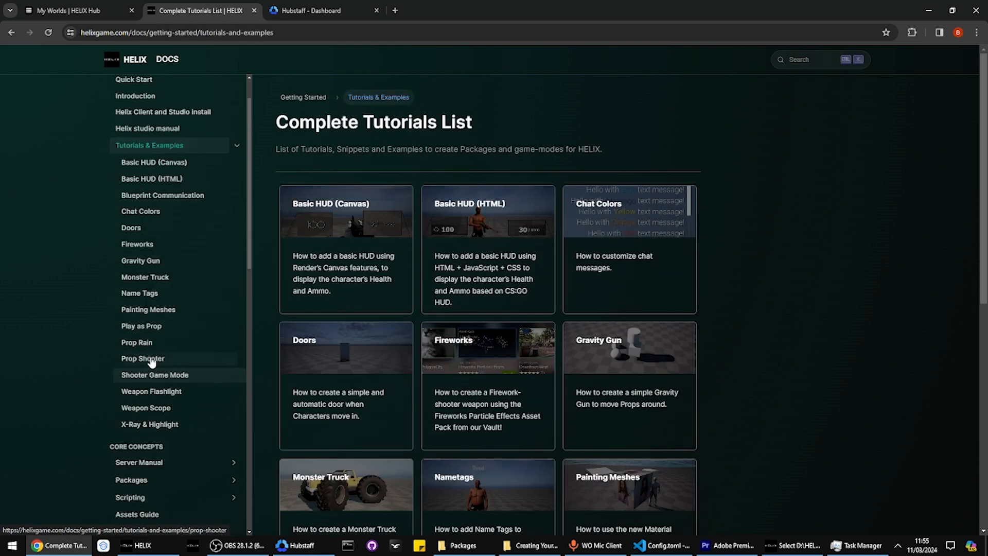
pyautogui.scroll(-7, 136, 232)
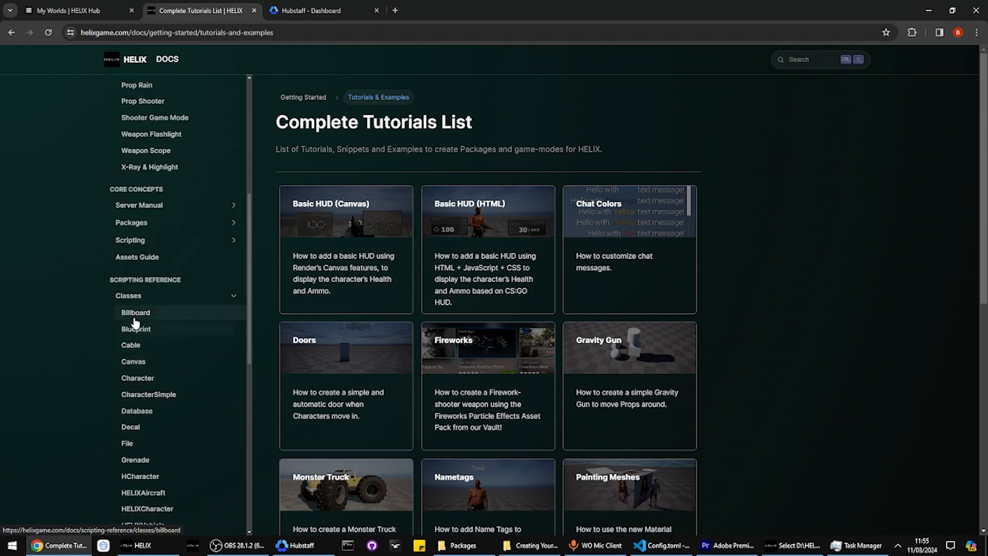
pyautogui.scroll(-1, 131, 201)
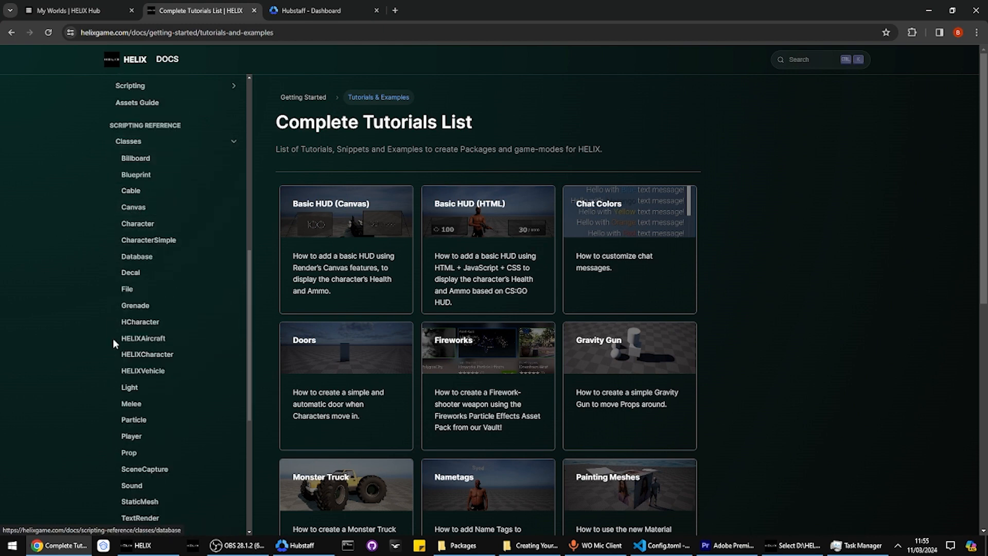
pyautogui.click(137, 229)
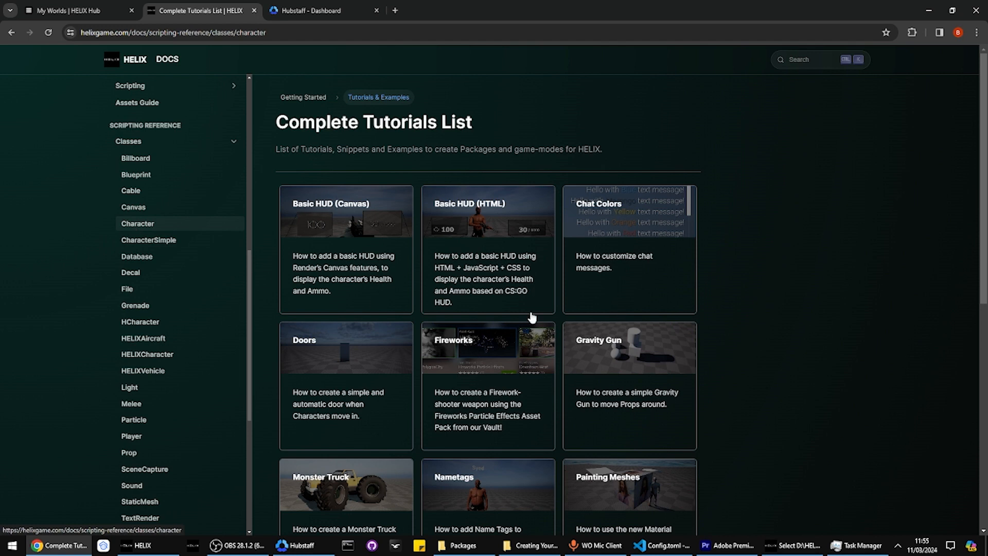
pyautogui.scroll(-2, 346, 325)
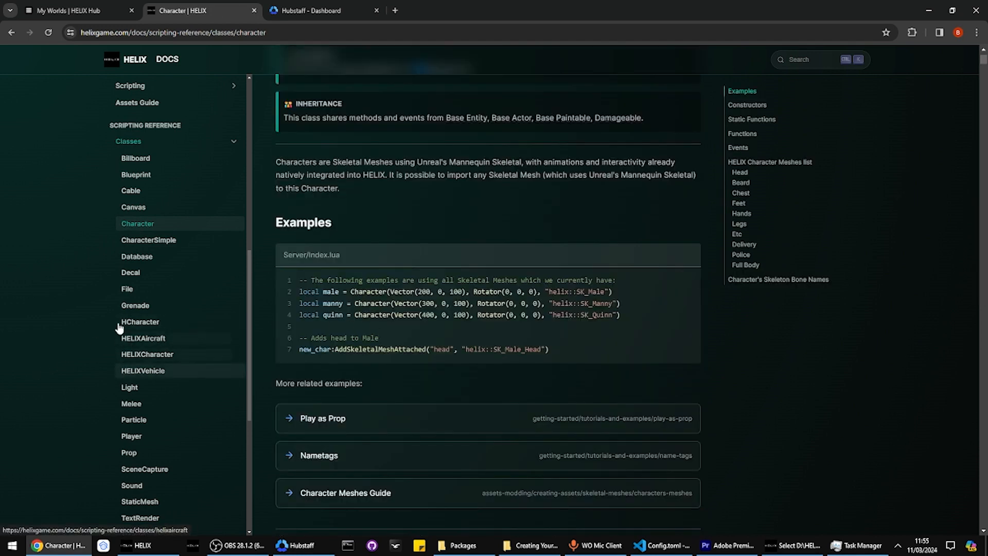
pyautogui.scroll(-3, 132, 288)
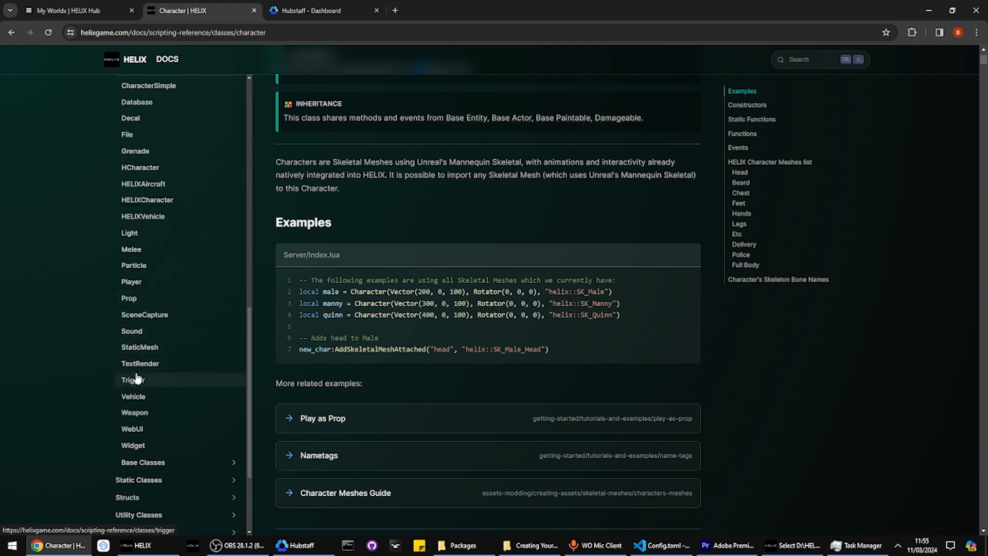
pyautogui.click(139, 395)
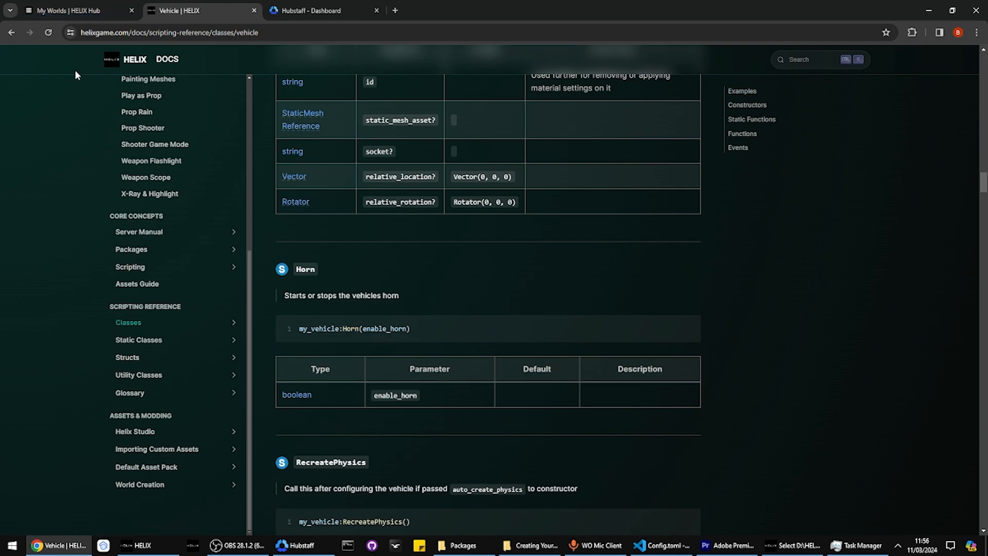
pyautogui.scroll(-5, 37, 249)
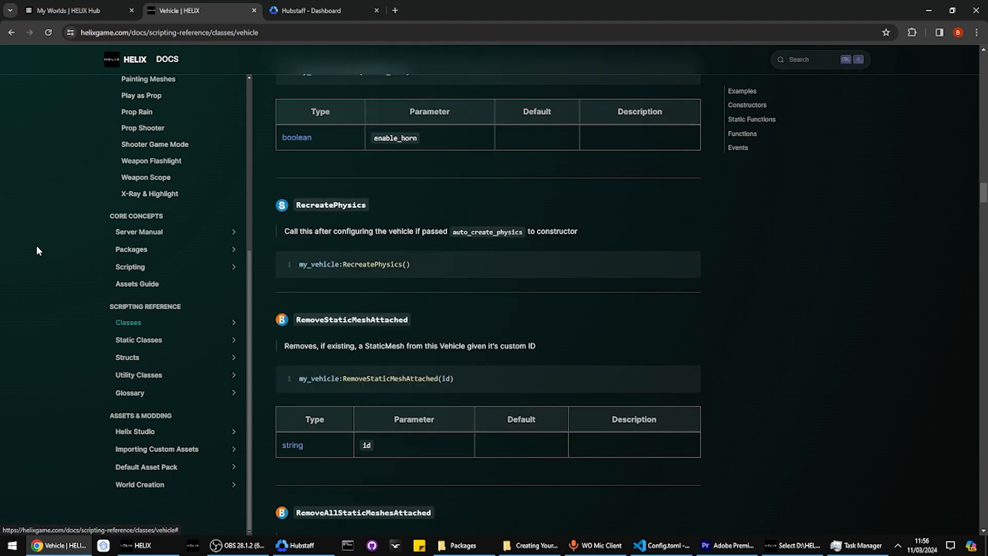
pyautogui.scroll(6, 45, 254)
pyautogui.scroll(15, 49, 221)
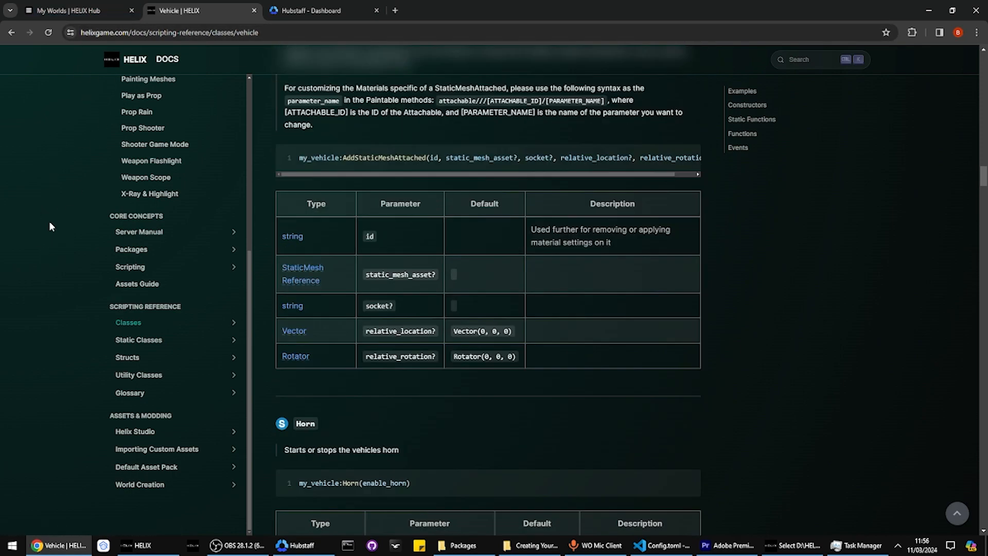
pyautogui.scroll(20, 57, 222)
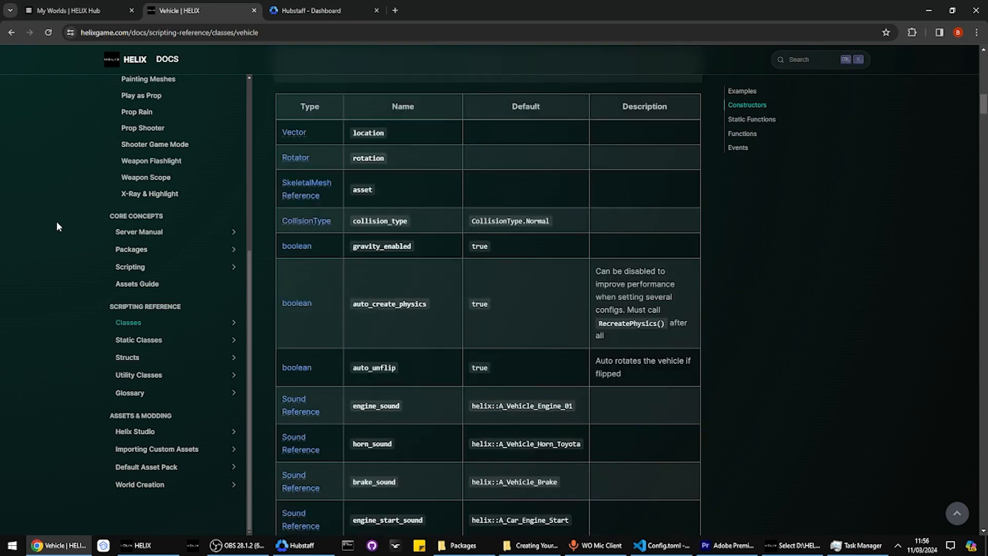
pyautogui.scroll(8, 57, 251)
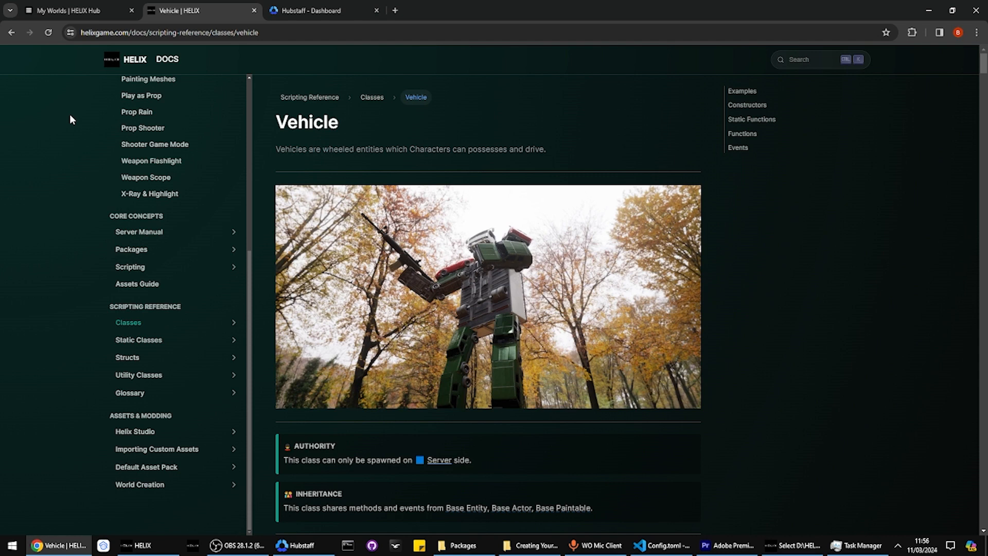
pyautogui.scroll(5, 230, 359)
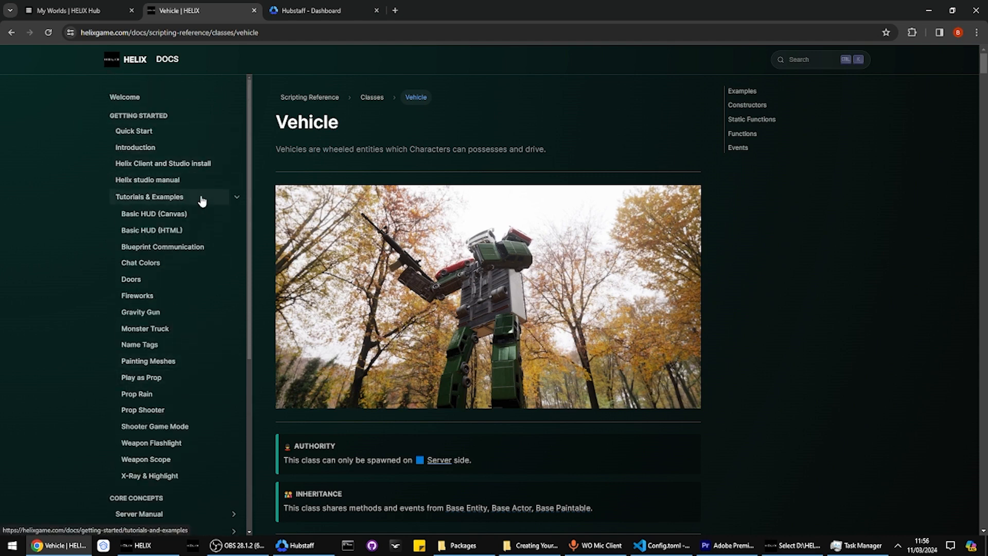
pyautogui.click(221, 201)
pyautogui.click(237, 197)
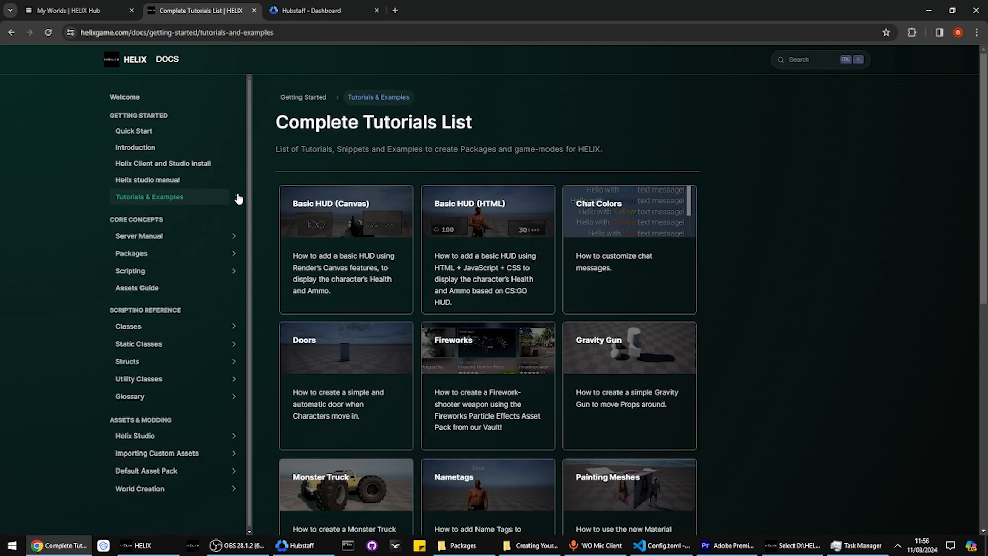